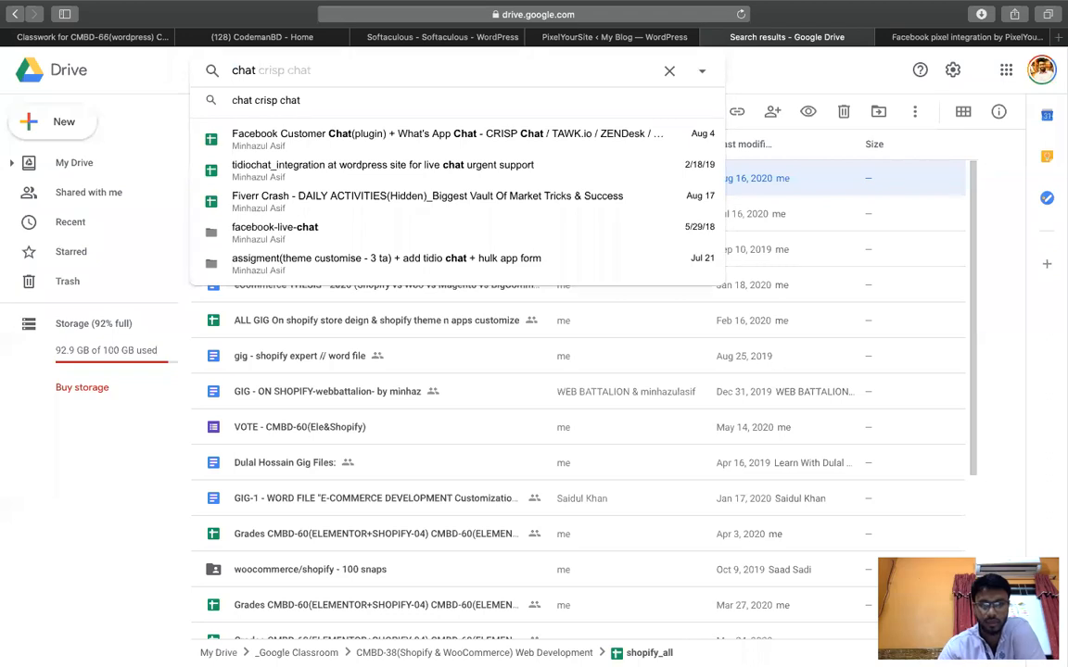
# Open the Customer Chat spreadsheet, check the pixel integration sheet, then bring Chrome to the front.
pyautogui.click(371, 135)
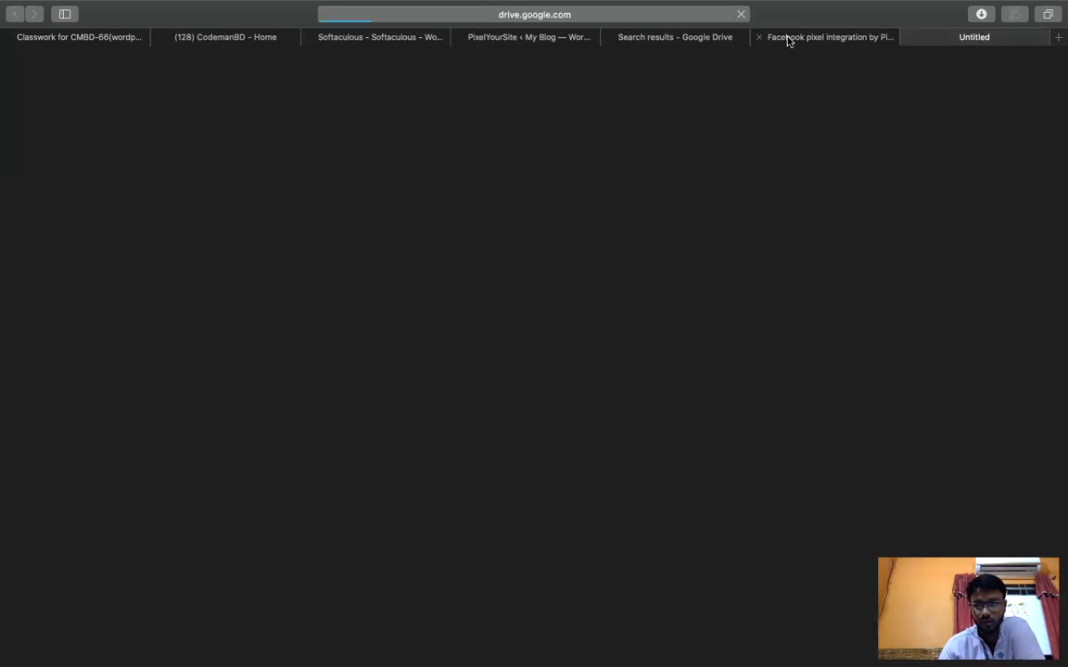
pyautogui.click(788, 39)
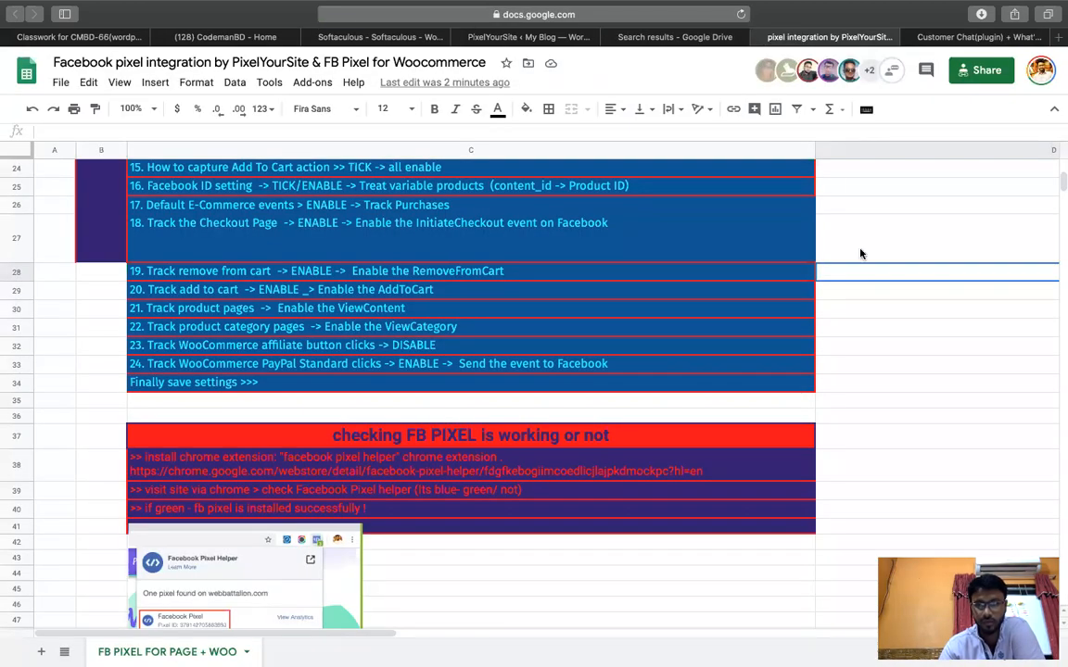
pyautogui.click(978, 38)
pyautogui.hotkey('ctrl', 'Up')
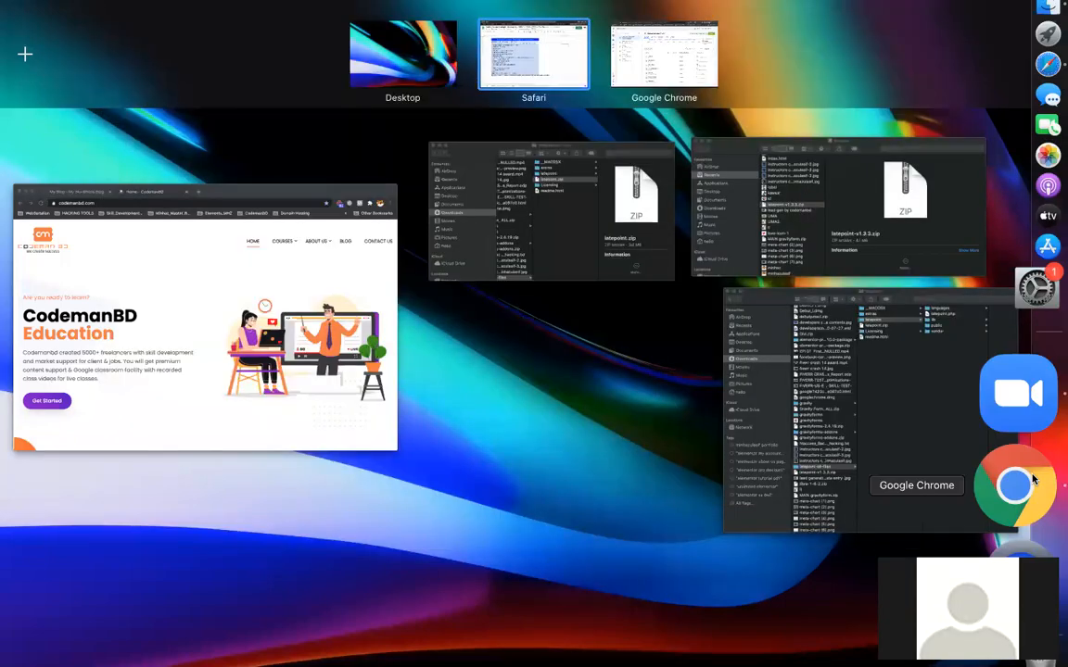
pyautogui.click(1045, 479)
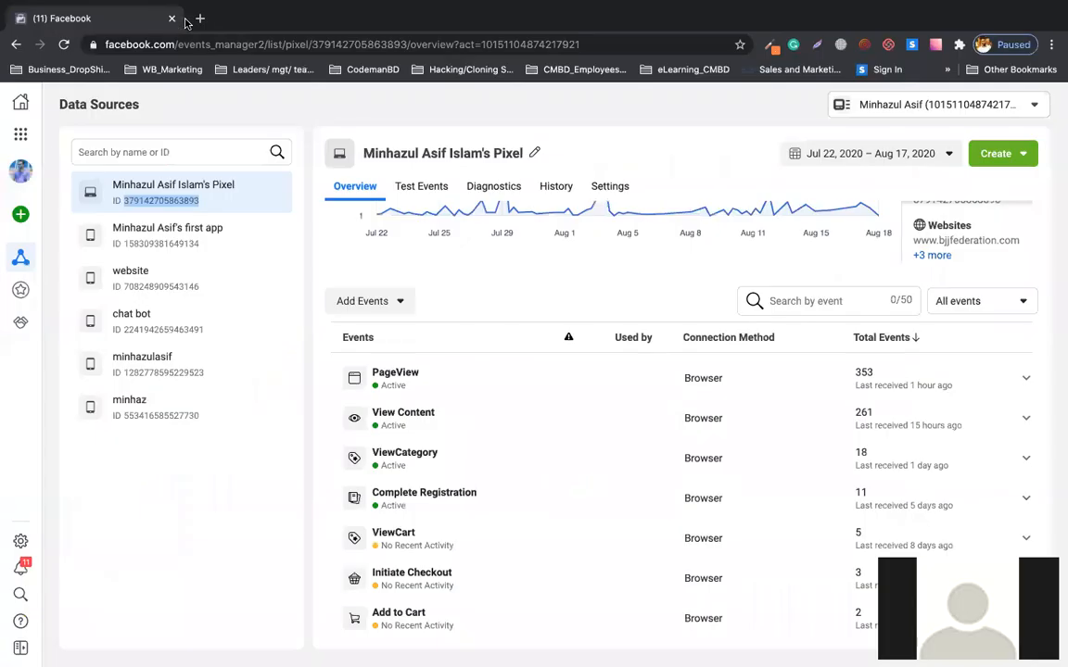
# Load facebook.com in a new tab beside the pixel Data Sources page and view its News Feed.
pyautogui.click(200, 18)
pyautogui.write('f')
pyautogui.press('Return')
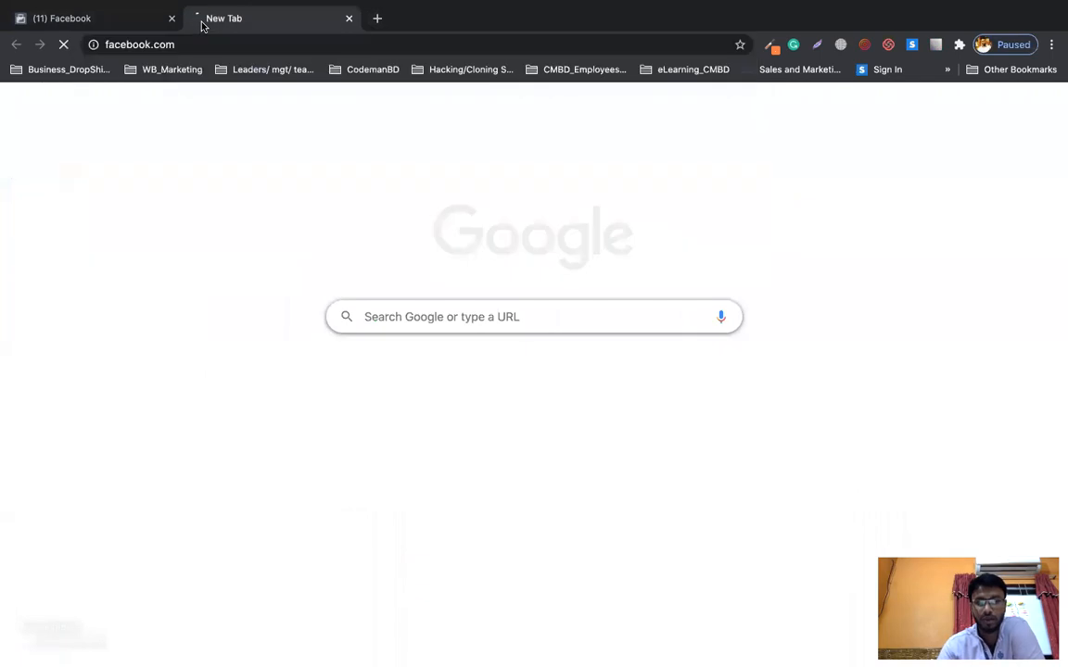
pyautogui.click(63, 22)
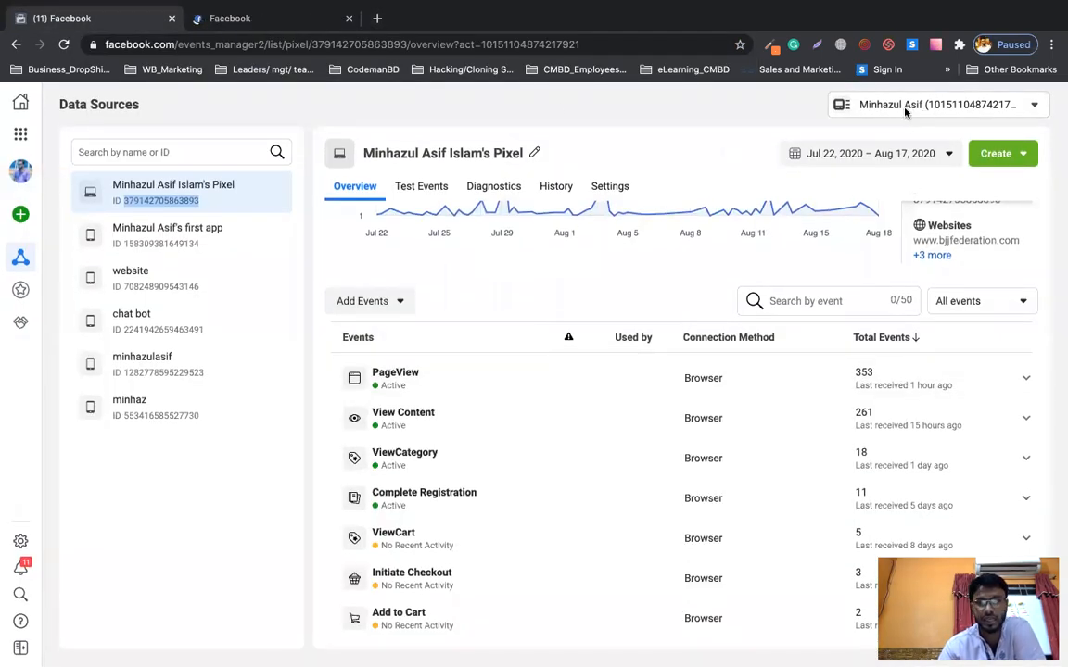
pyautogui.click(267, 23)
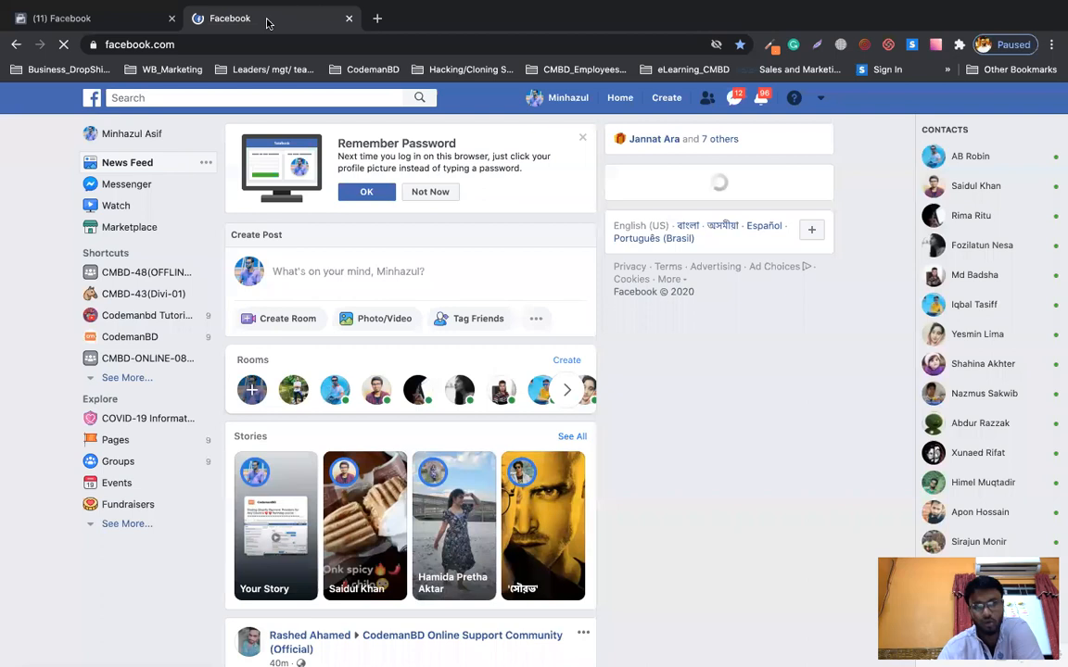
pyautogui.click(155, 340)
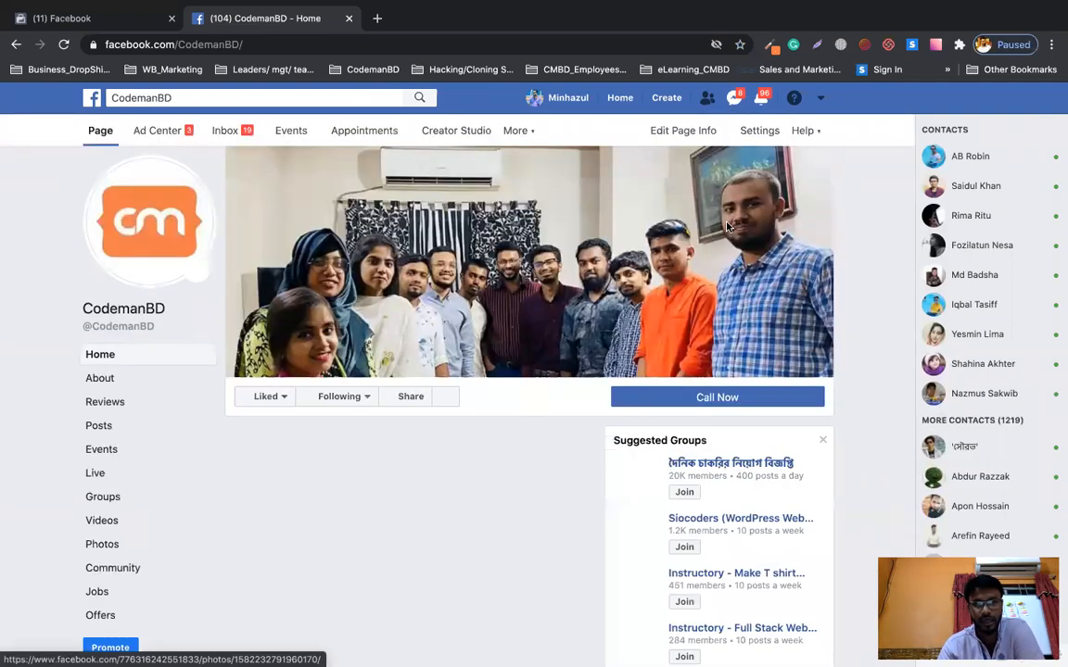
# Browse the CodemanBD Page and open its Posts section.
pyautogui.scroll(-7, 591, 348)
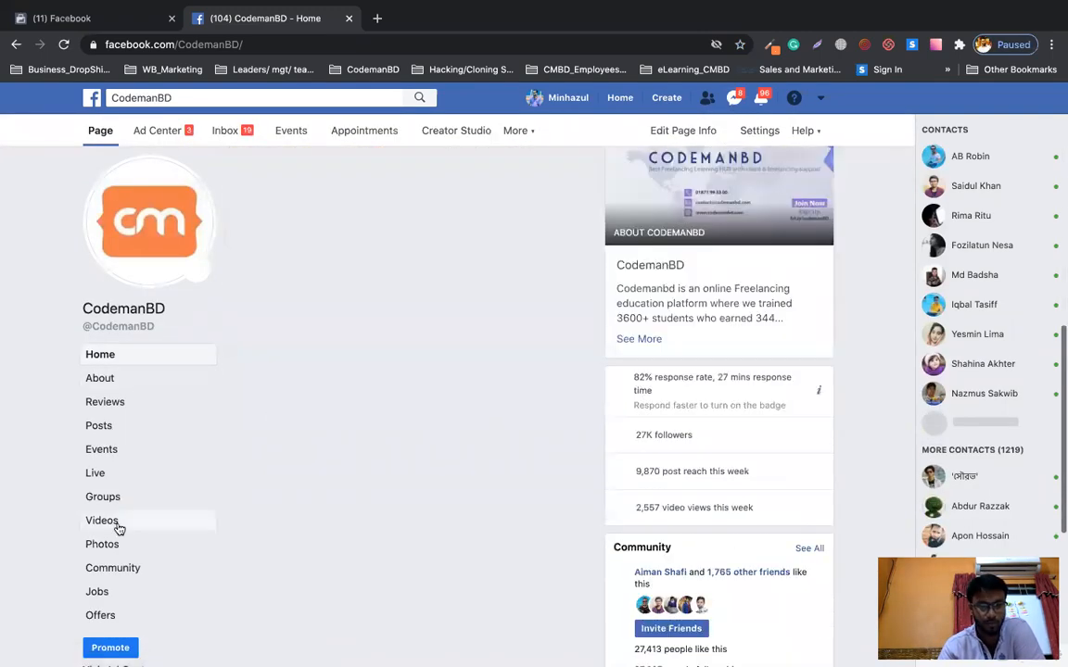
pyautogui.scroll(-3, 284, 476)
pyautogui.scroll(10, 284, 477)
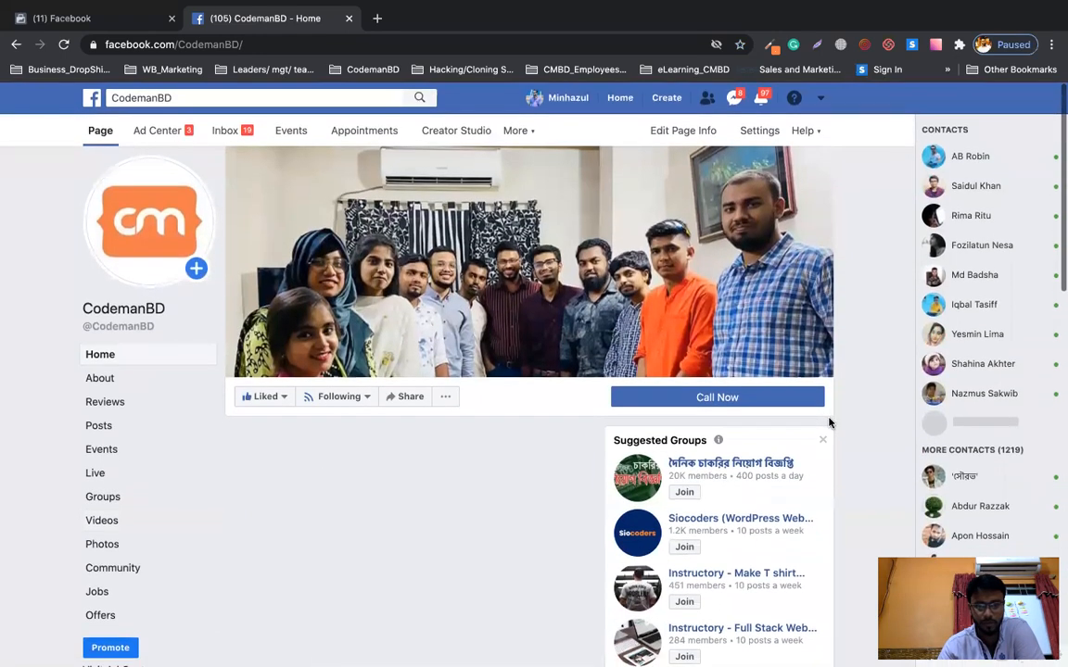
pyautogui.scroll(-5, 830, 423)
pyautogui.scroll(4, 829, 423)
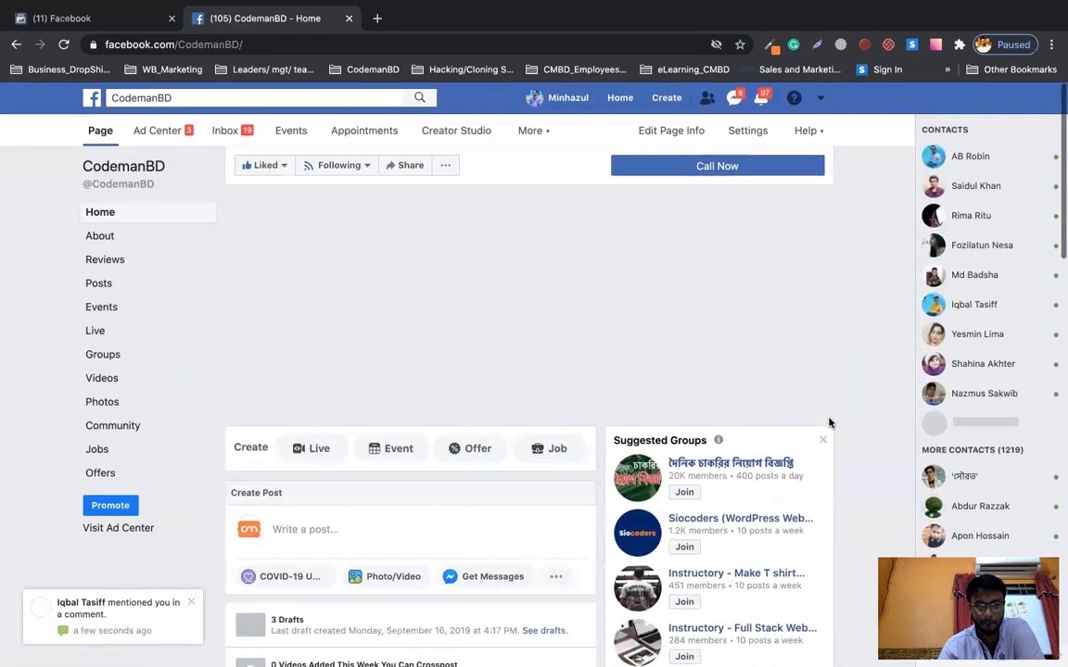
pyautogui.scroll(-5, 830, 422)
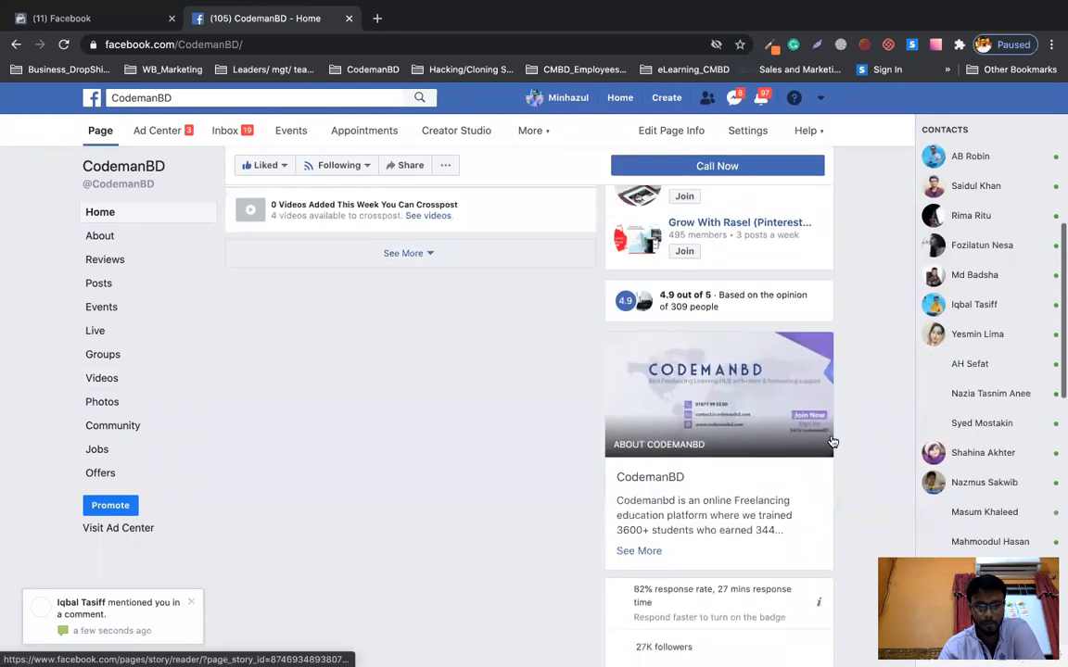
pyautogui.scroll(4, 794, 345)
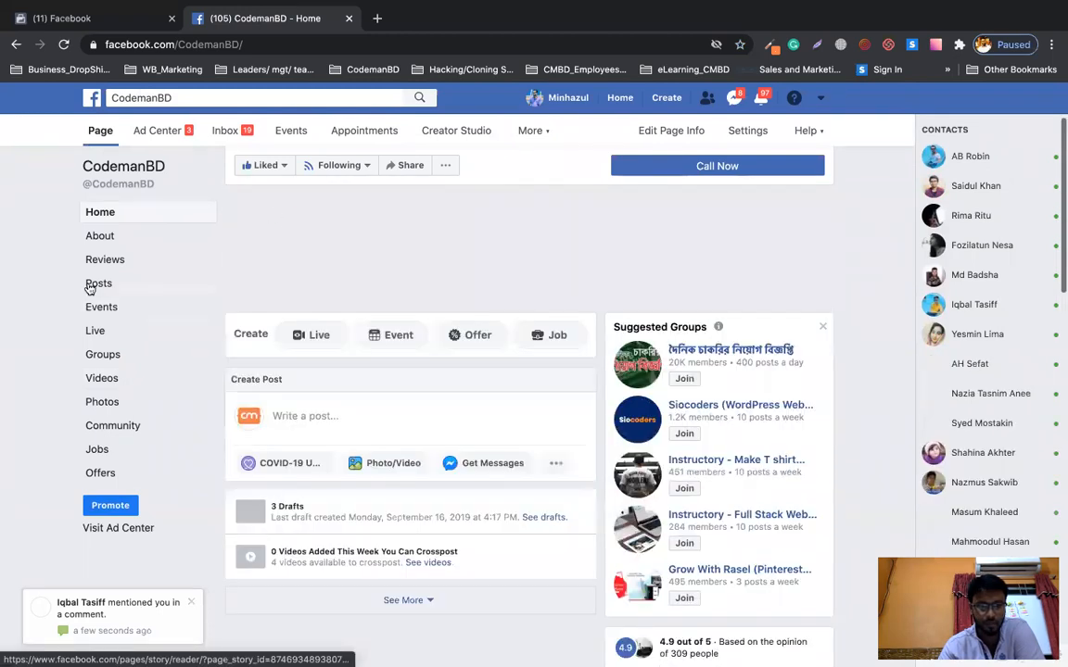
pyautogui.click(99, 291)
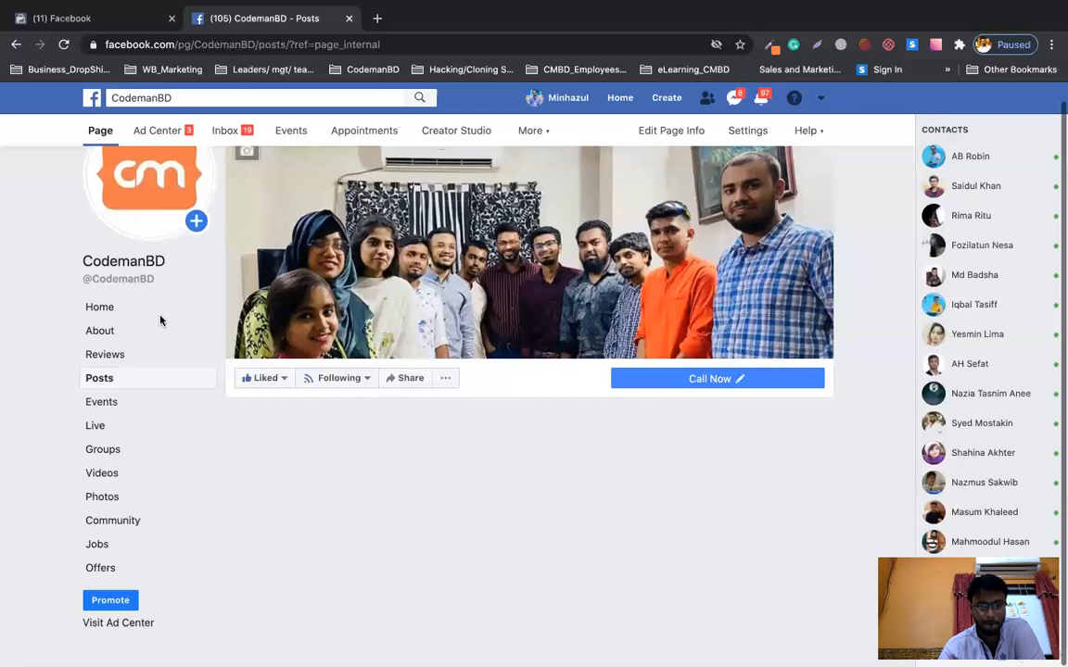
pyautogui.scroll(-2, 508, 364)
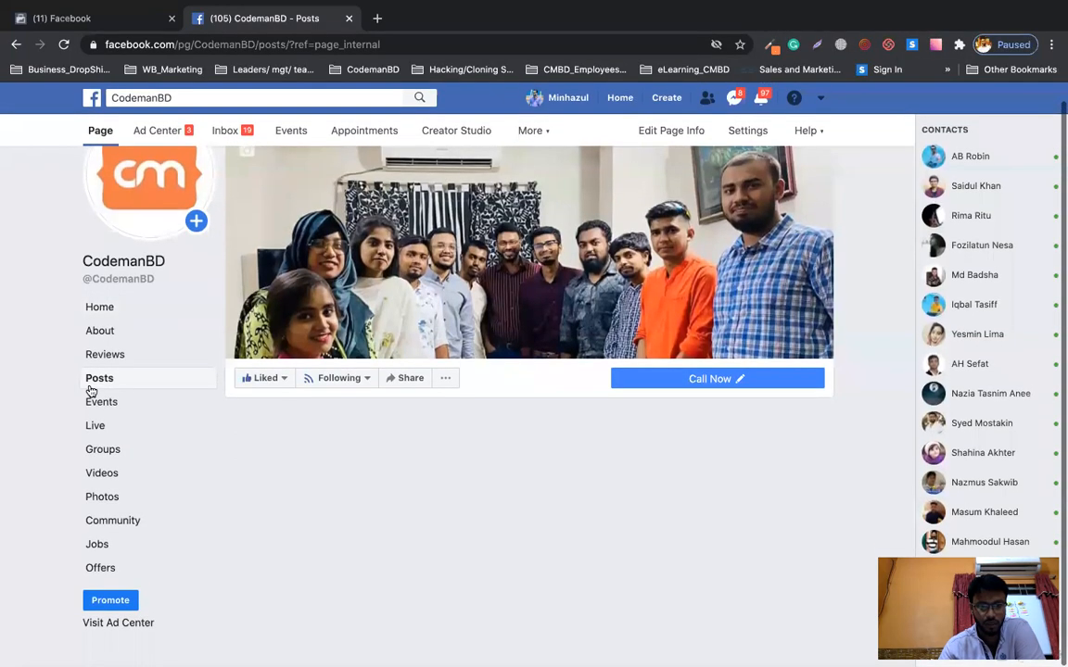
pyautogui.click(93, 381)
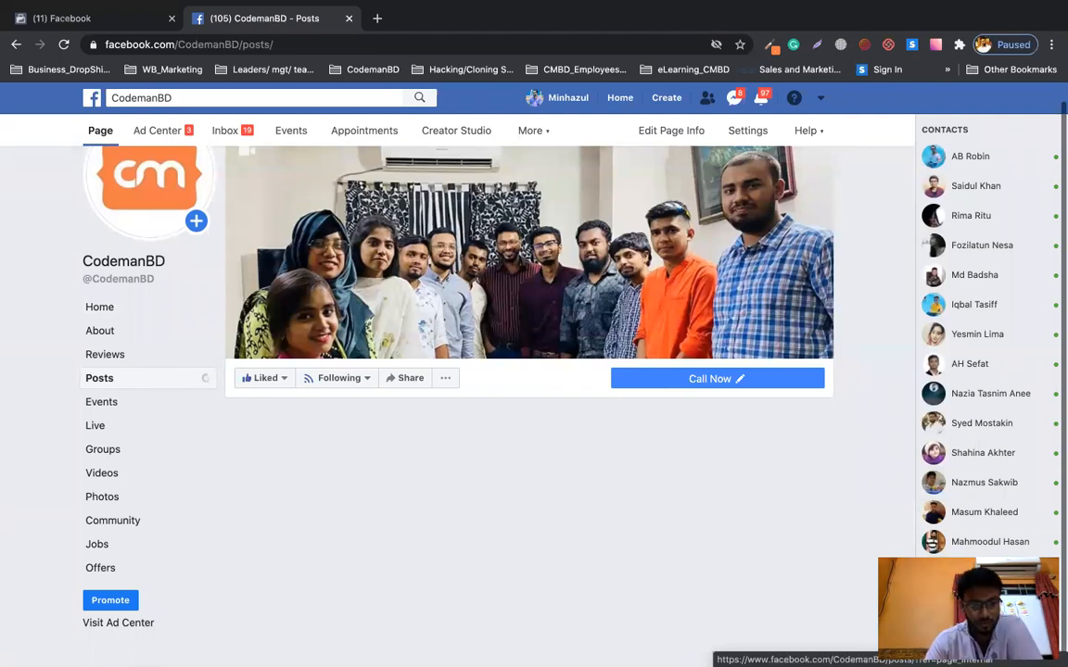
# Open the Events section and scroll to the Shopify payment providers live video post.
pyautogui.scroll(-2, 525, 185)
pyautogui.scroll(2, 525, 182)
pyautogui.scroll(-2, 525, 182)
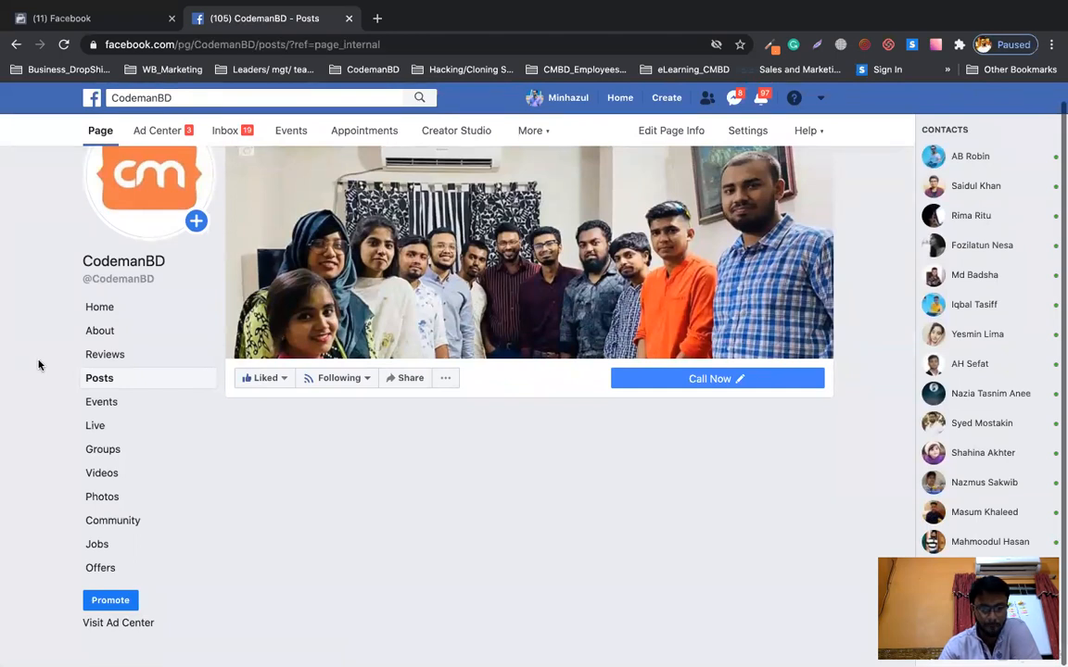
pyautogui.click(102, 402)
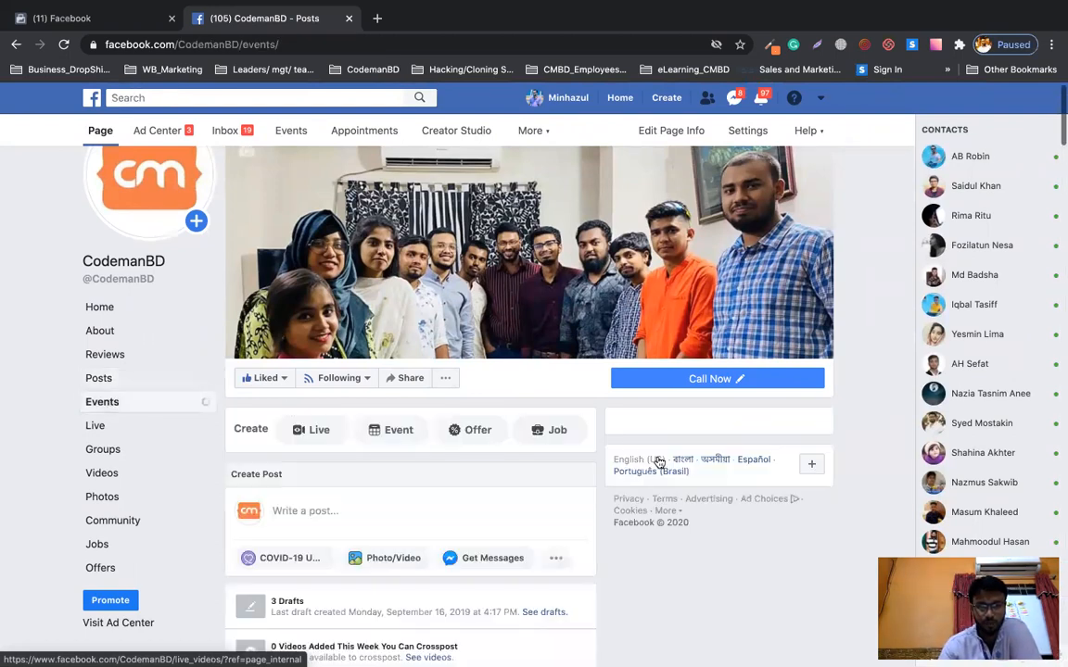
pyautogui.scroll(-10, 508, 412)
pyautogui.scroll(-10, 508, 414)
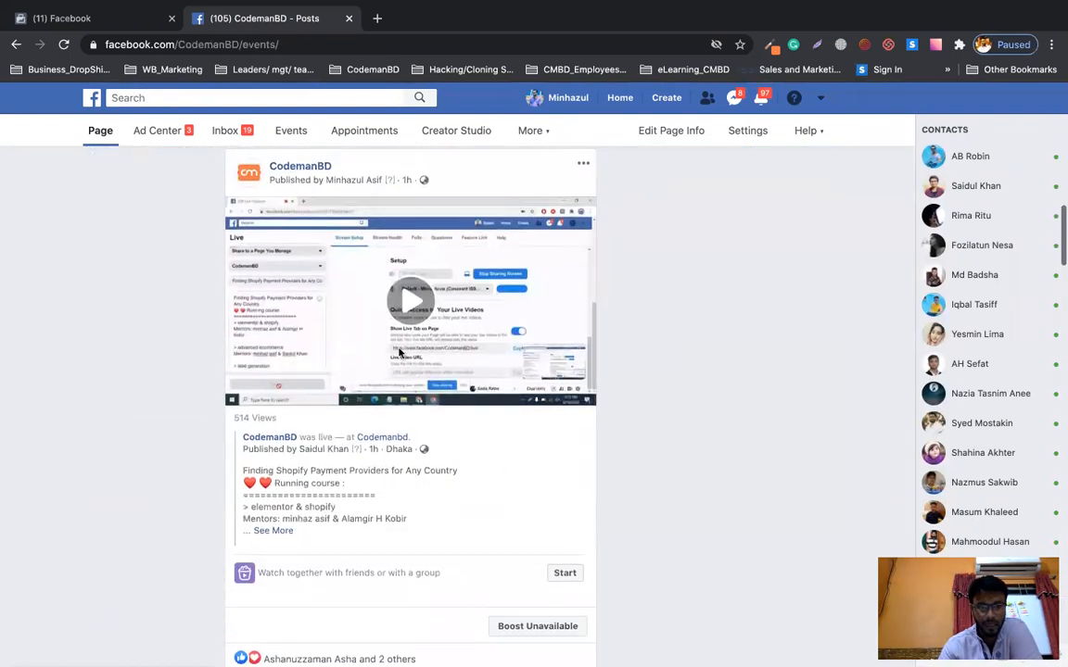
pyautogui.scroll(5, 402, 356)
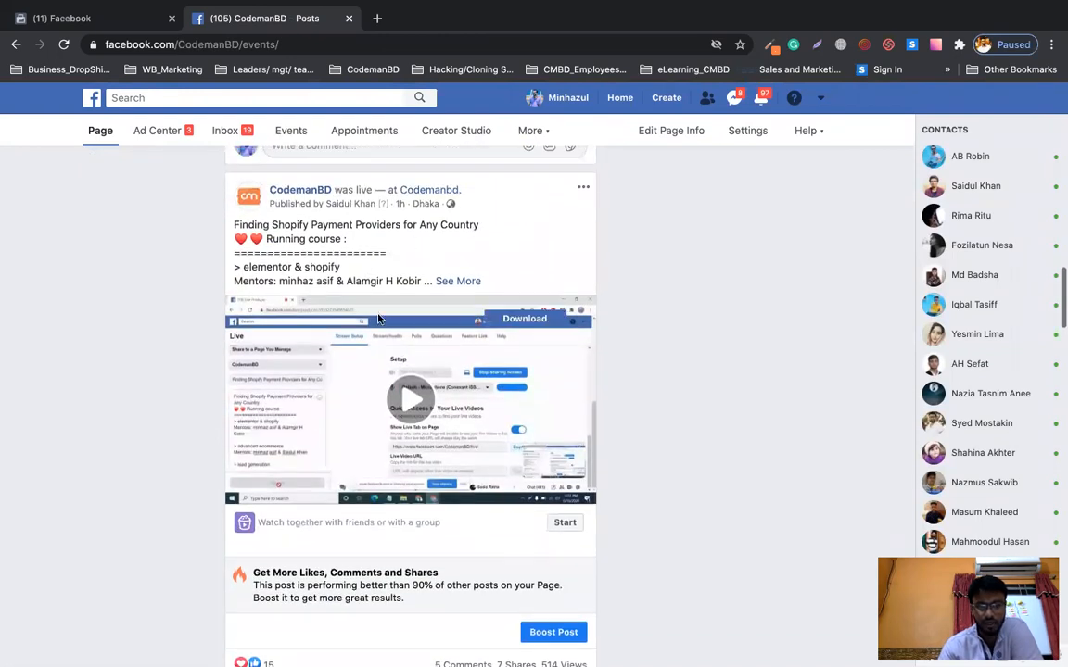
pyautogui.scroll(-1, 533, 631)
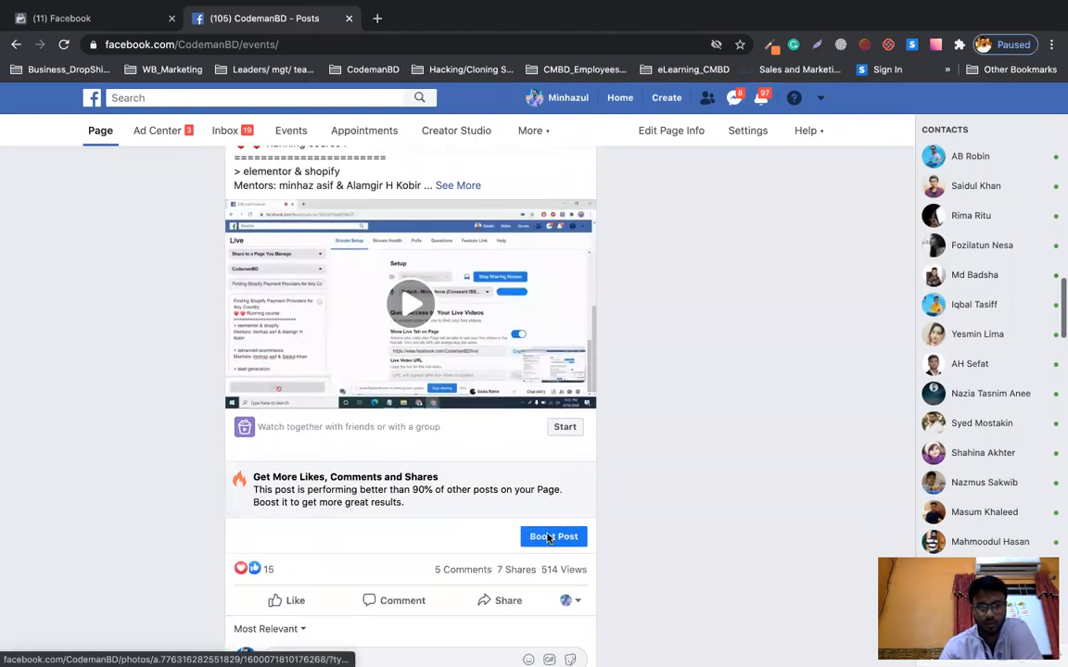
pyautogui.click(549, 537)
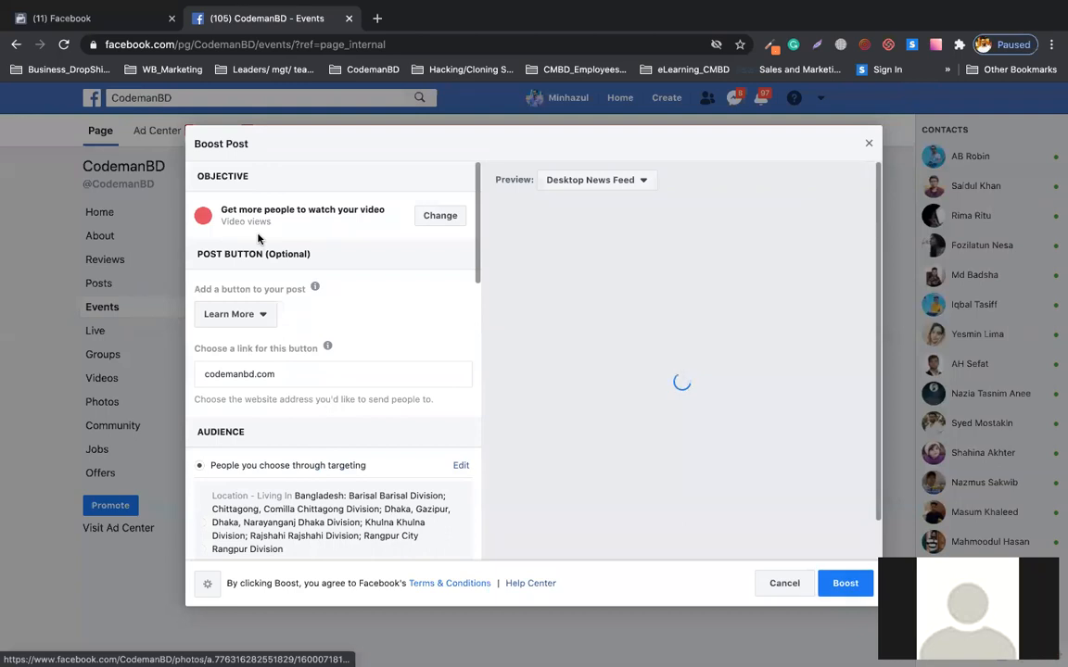
# Edit the Boost Post's targeted audience (ages 18–38, Bangladesh divisions, 3,900,000 reach).
pyautogui.scroll(-2, 287, 358)
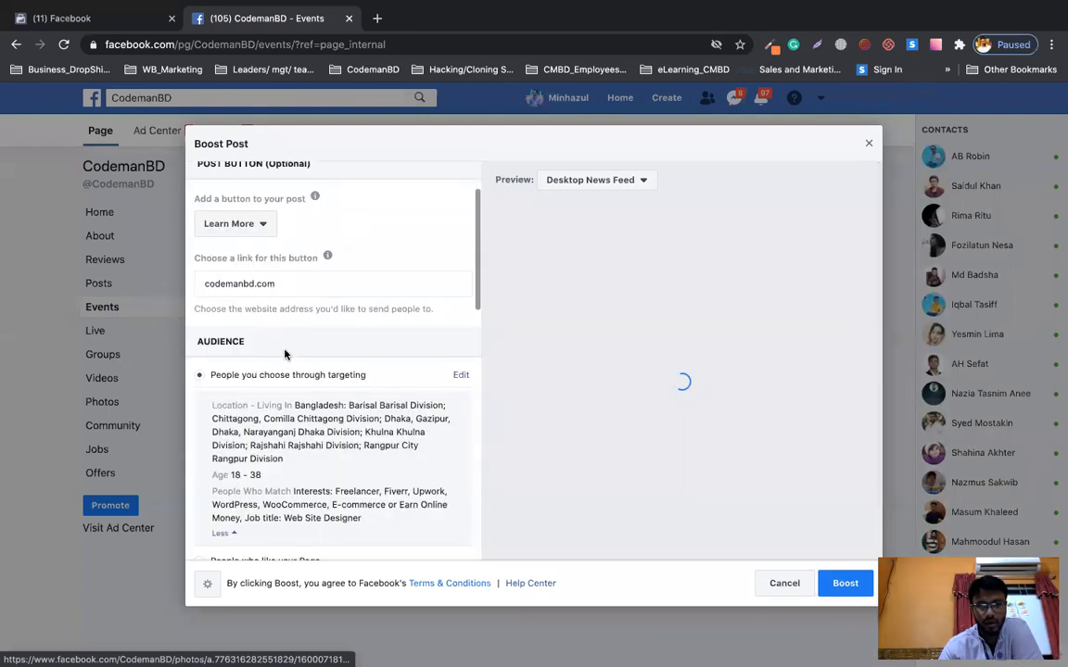
pyautogui.scroll(-2, 459, 380)
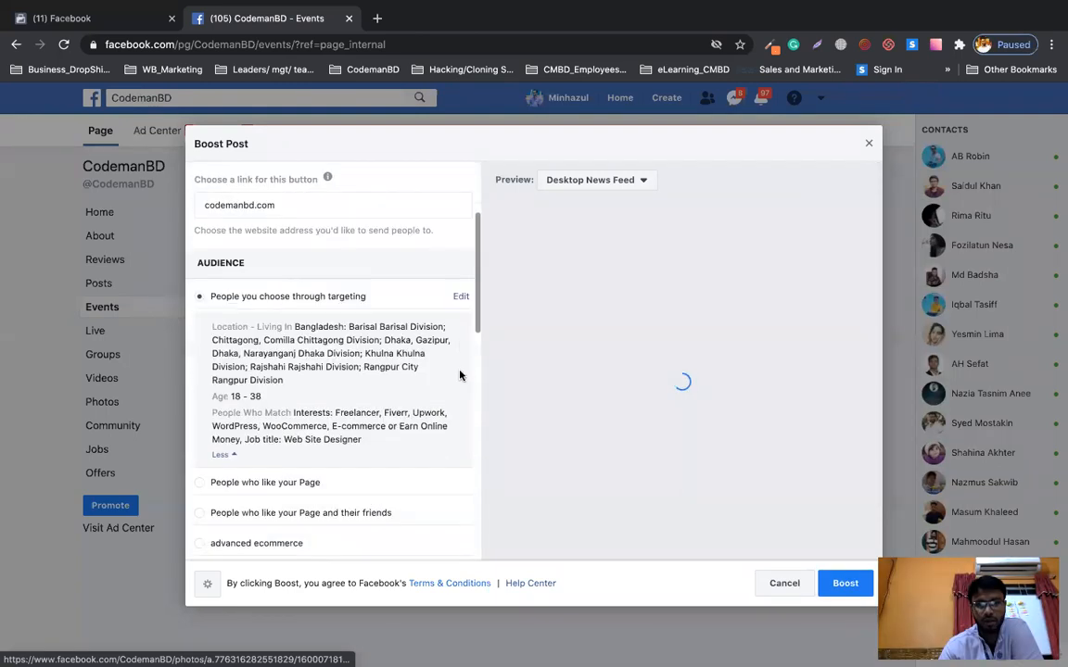
pyautogui.click(460, 297)
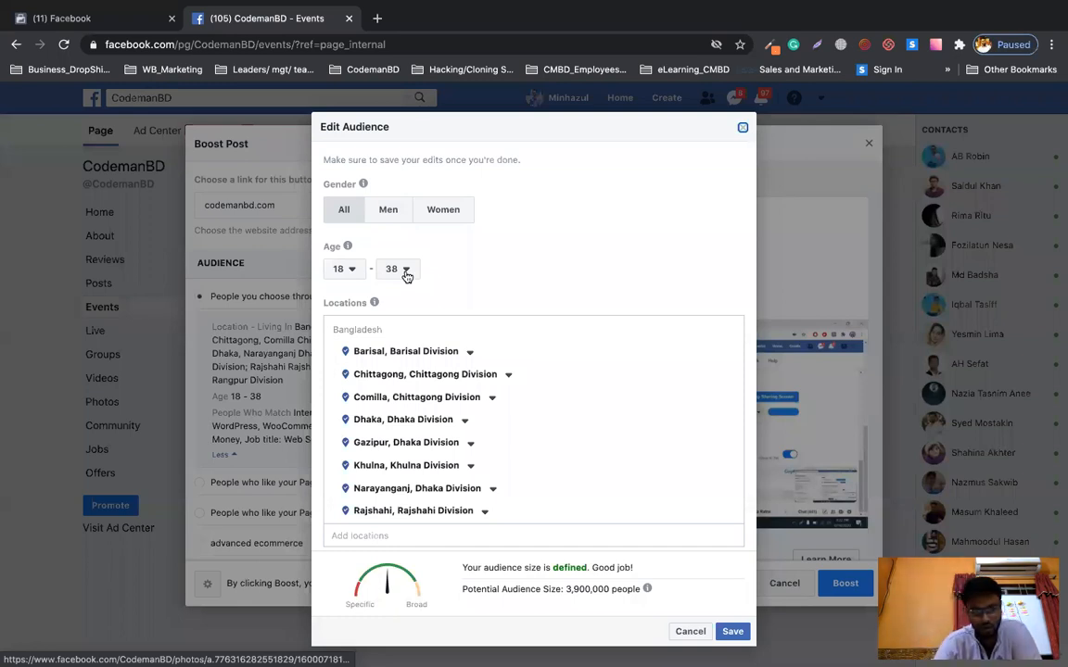
# Review Detailed Targeting interests: Web Site Designer, E-commerce, Earn Online Money, Fiverr, Freelancer, Upwork.
pyautogui.scroll(-2, 460, 352)
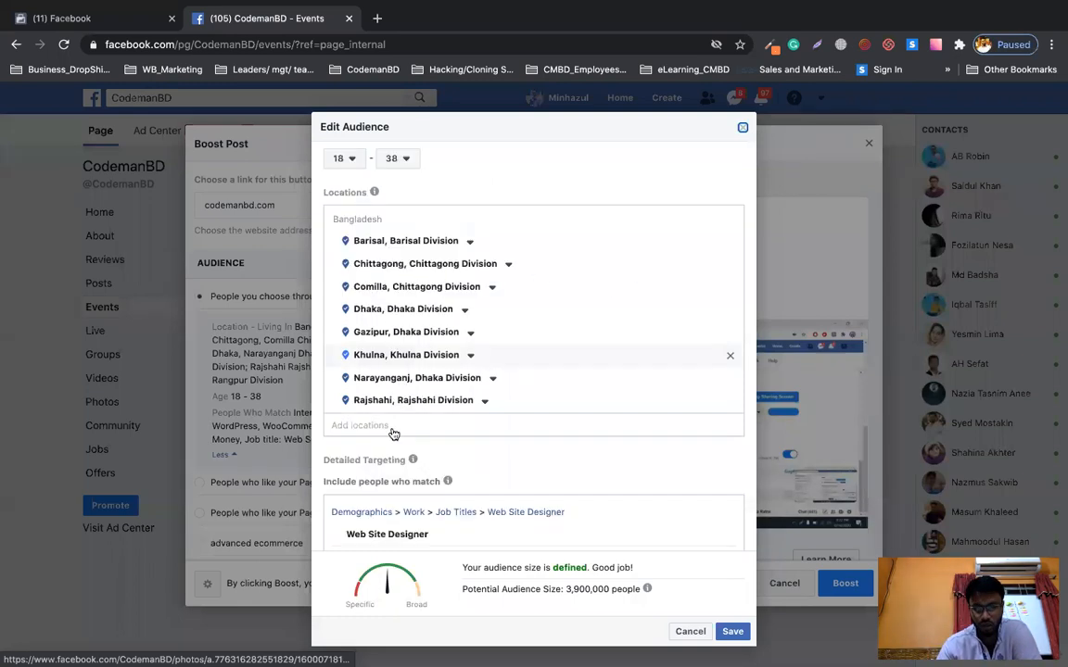
pyautogui.scroll(-5, 477, 454)
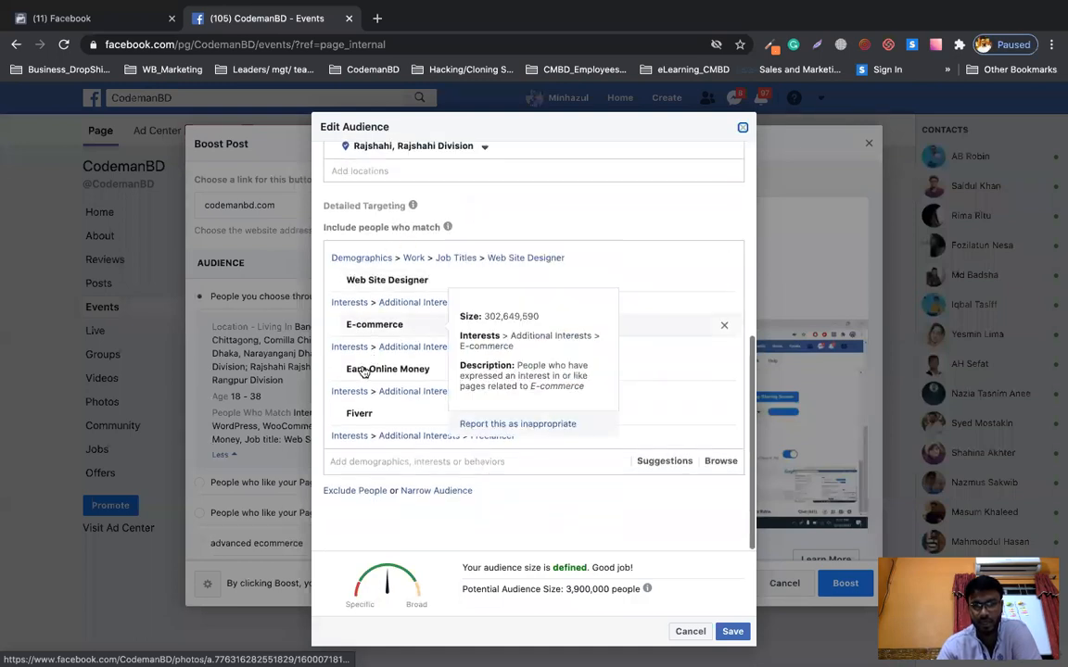
pyautogui.moveTo(435, 373)
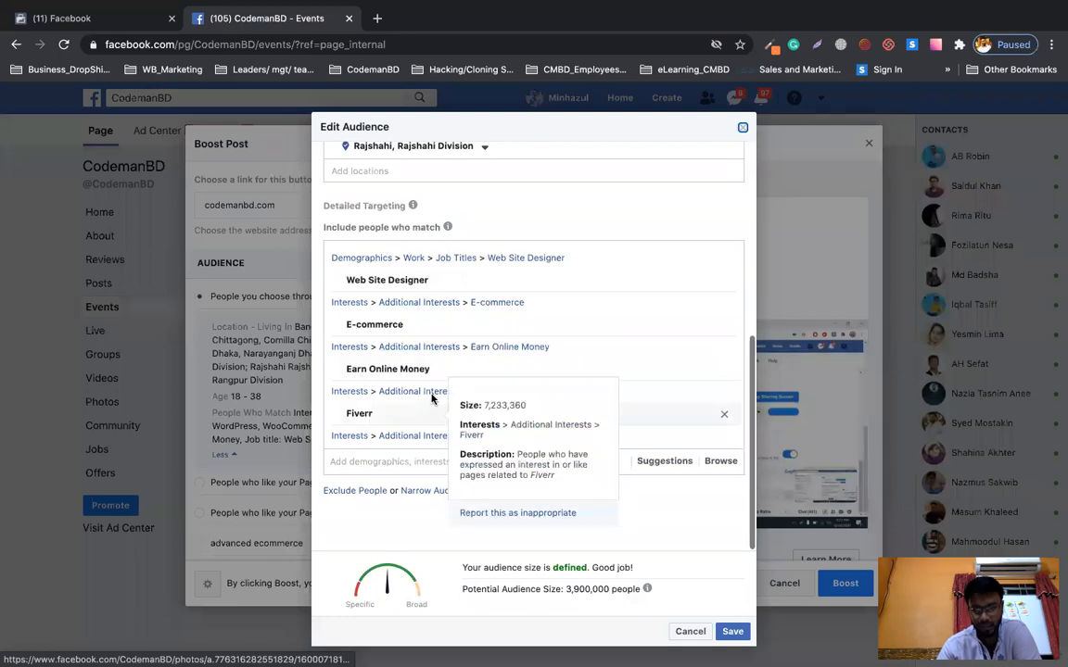
pyautogui.scroll(-2, 408, 390)
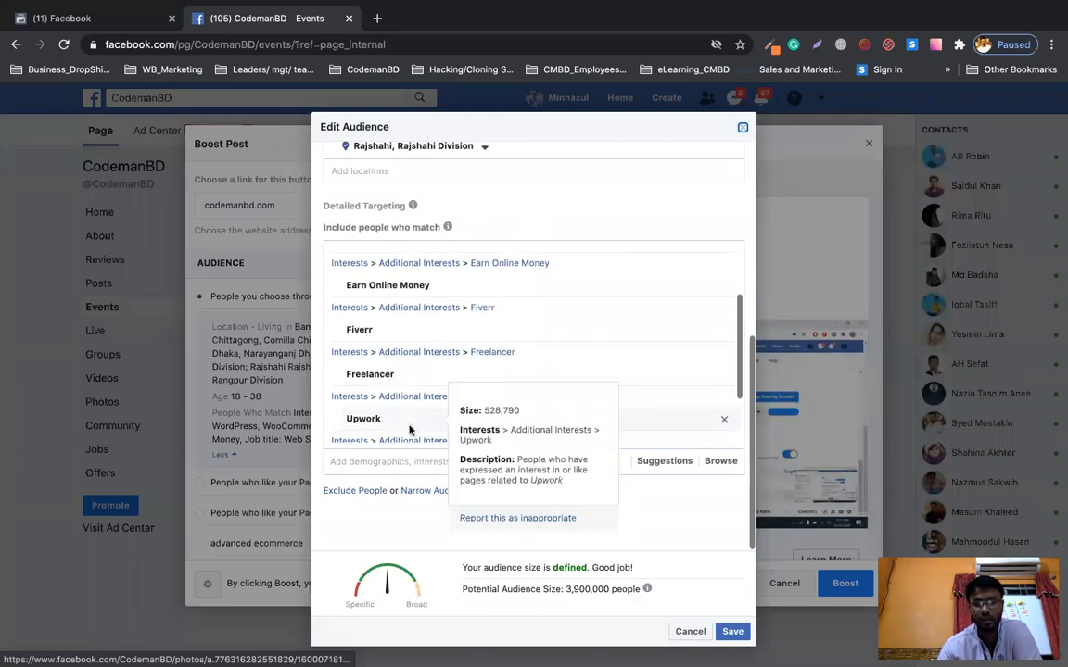
pyautogui.scroll(-2, 426, 436)
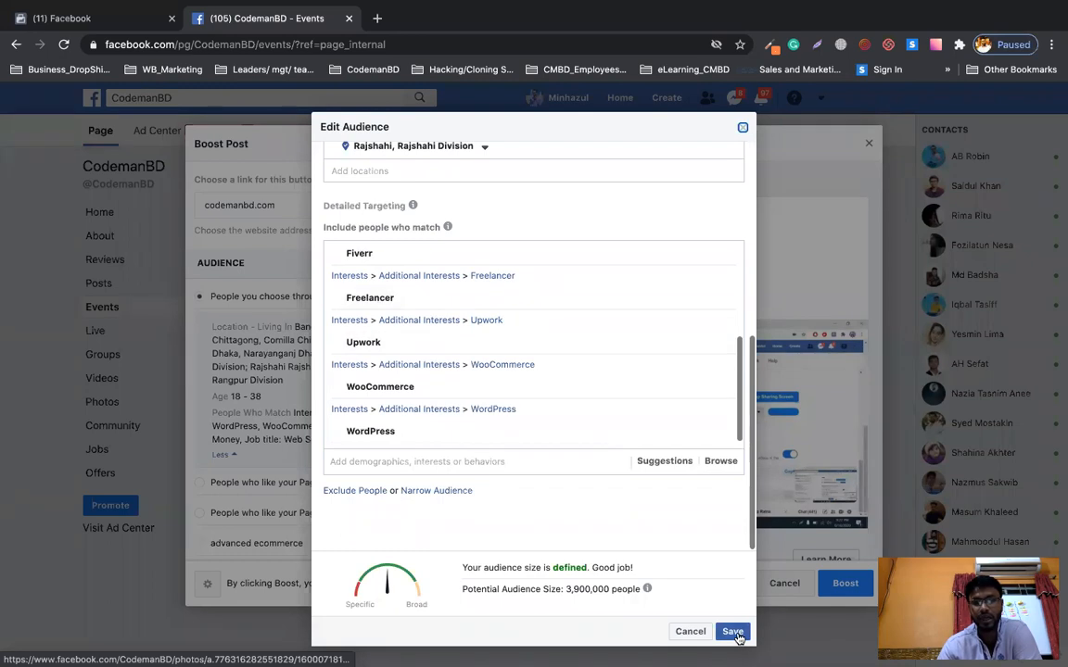
# Save the audience and set the boost duration to 7 days.
pyautogui.click(743, 129)
pyautogui.scroll(-10, 369, 363)
pyautogui.scroll(-1, 367, 362)
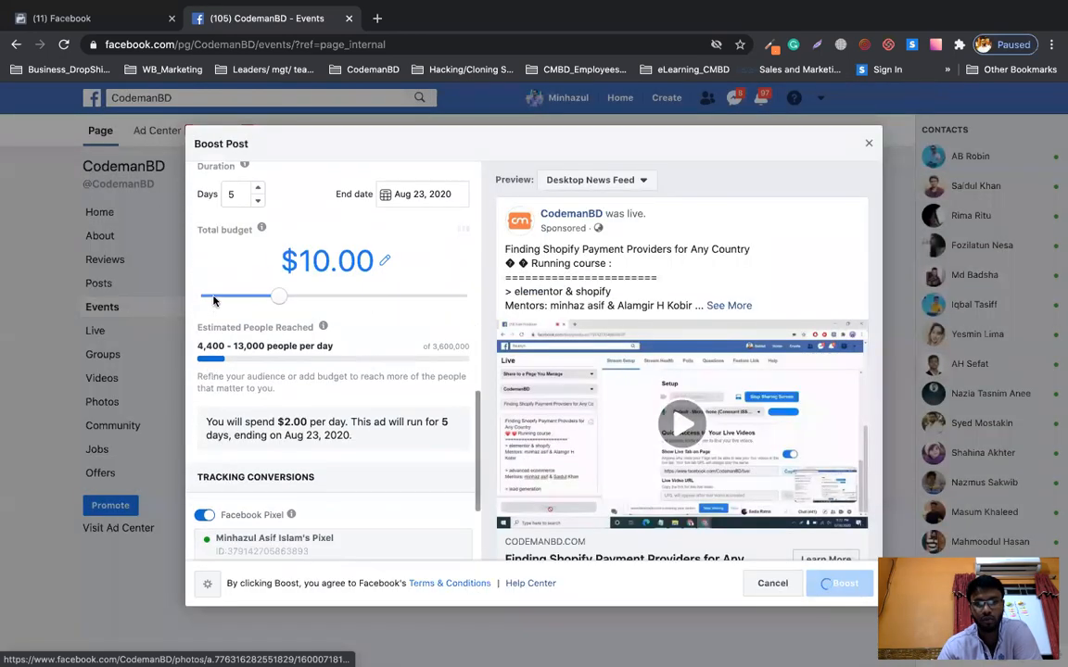
pyautogui.click(239, 194)
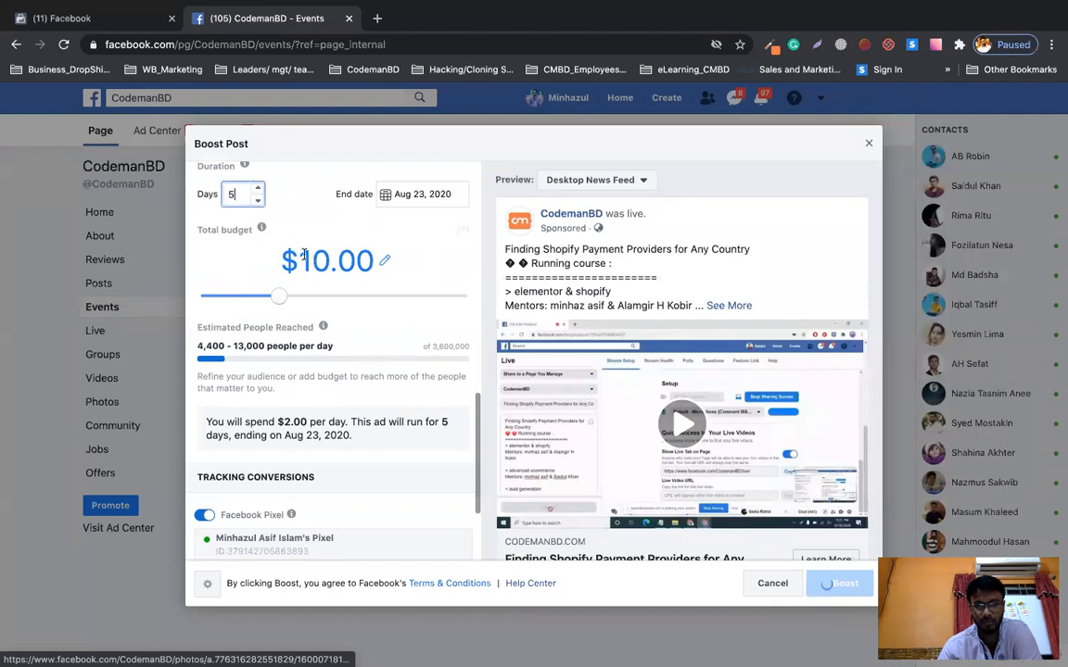
pyautogui.press('BackSpace')
pyautogui.write('7')
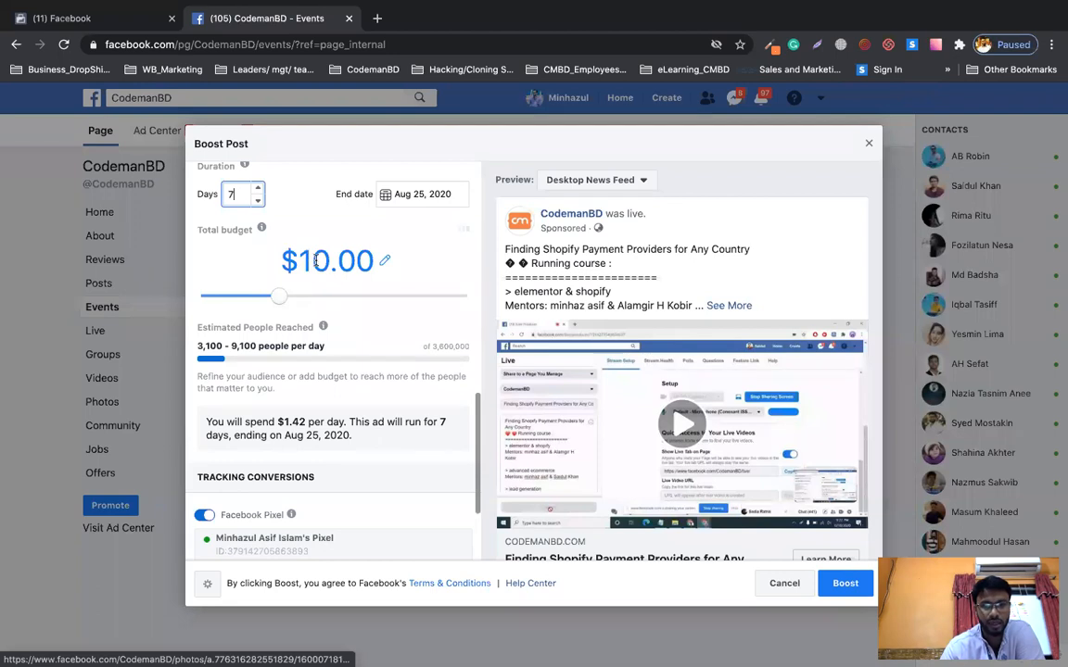
# Change the total budget to $7.00, giving $1.00 per day.
pyautogui.click(316, 260)
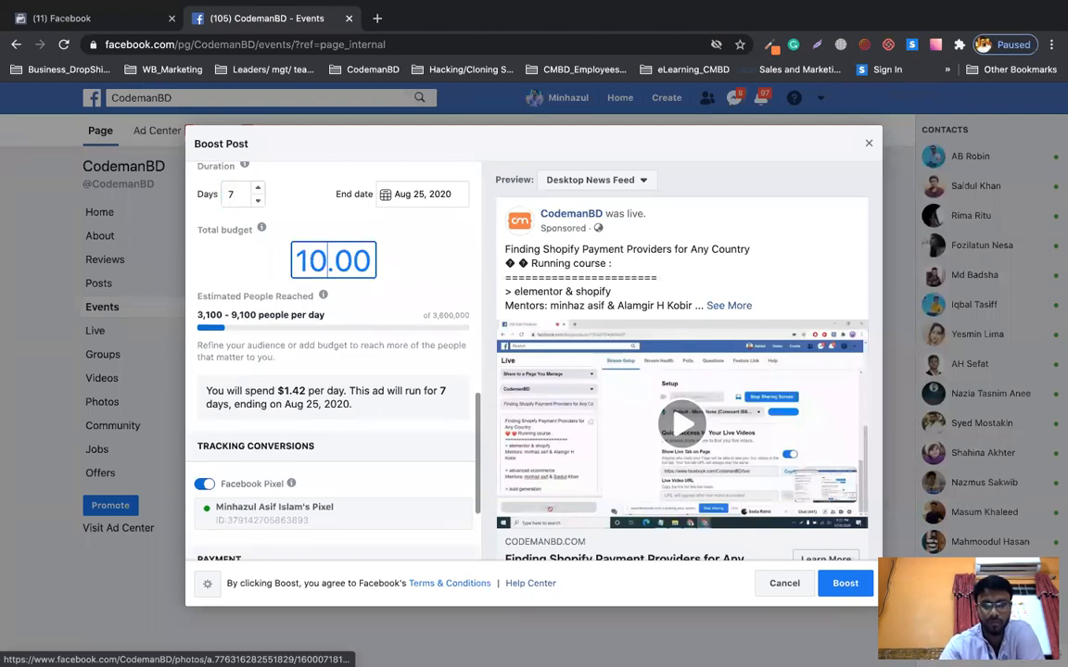
pyautogui.press('BackSpace')
pyautogui.press('BackSpace')
pyautogui.write('7')
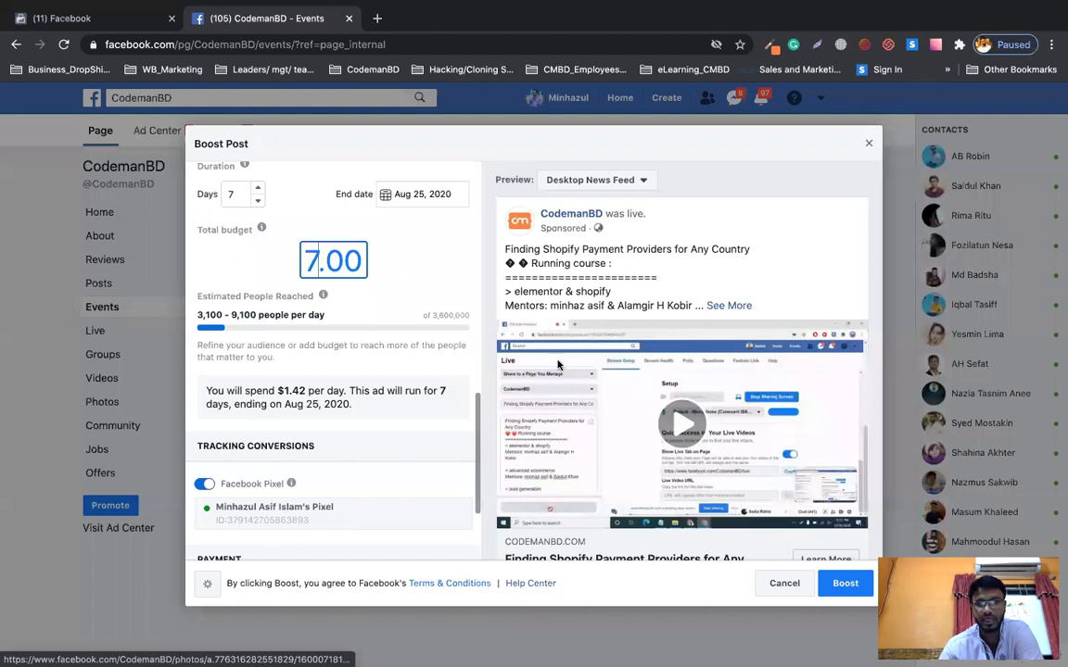
pyautogui.click(845, 583)
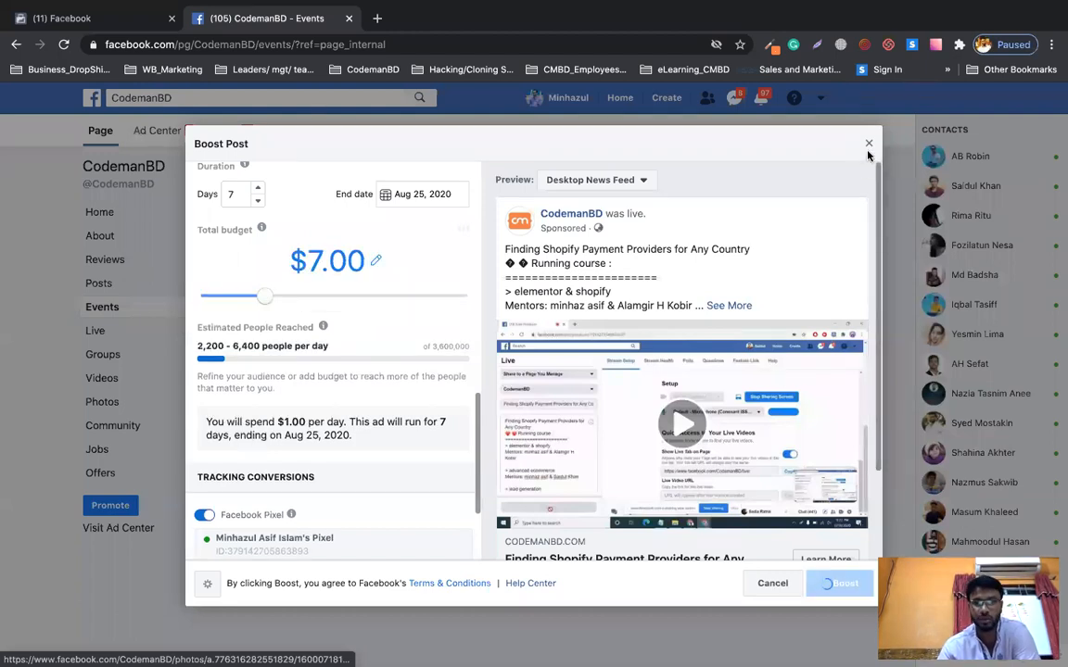
pyautogui.scroll(-3, 317, 452)
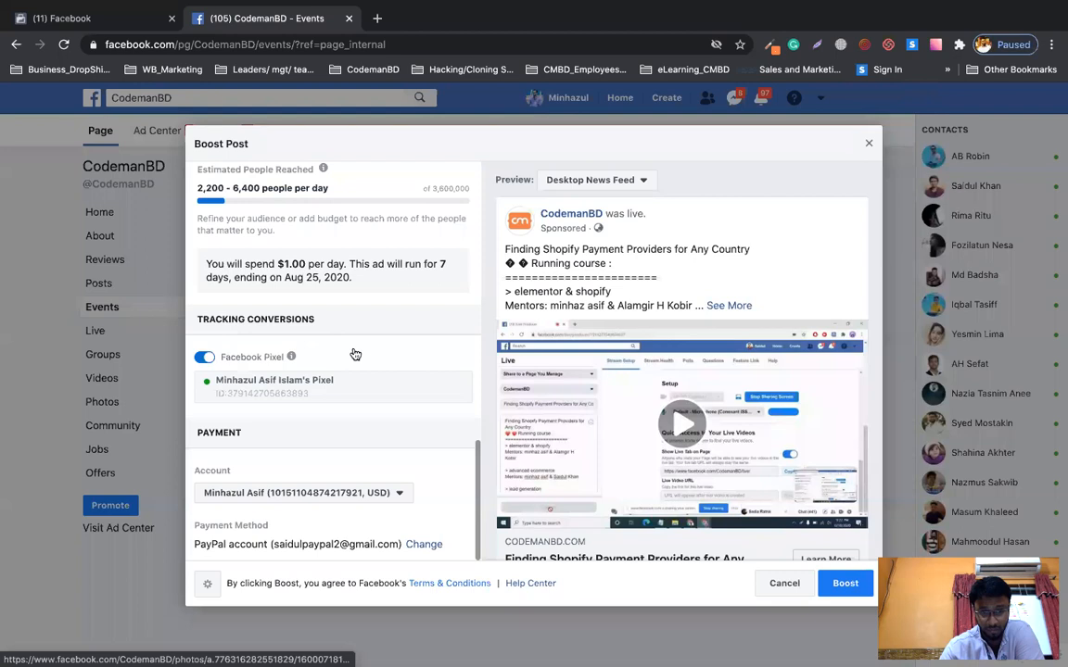
pyautogui.scroll(10, 361, 352)
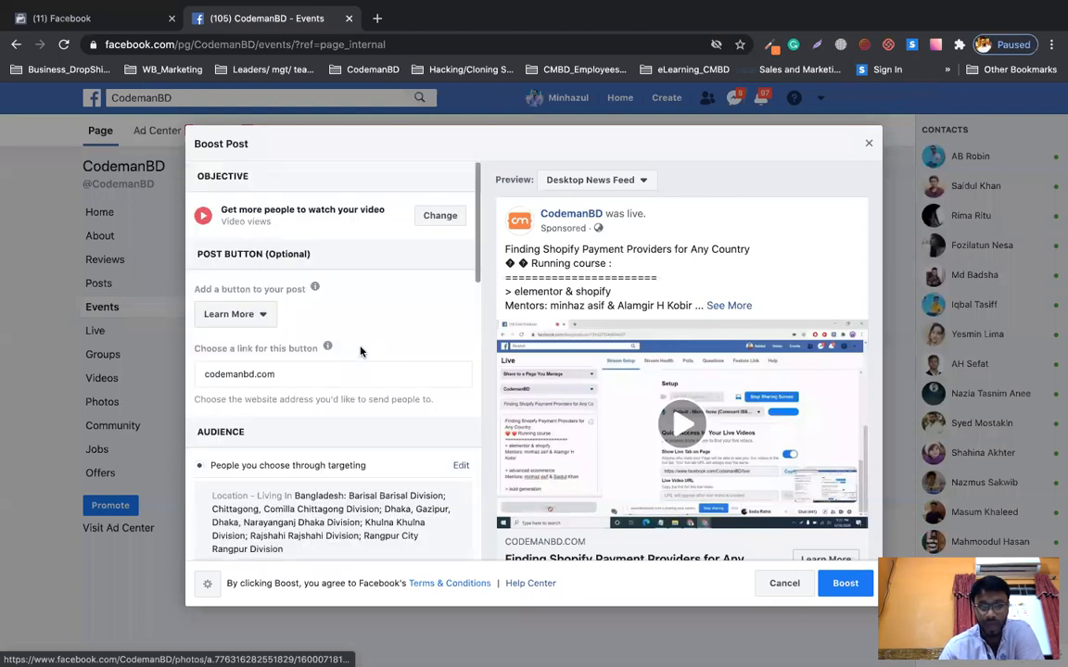
pyautogui.click(247, 320)
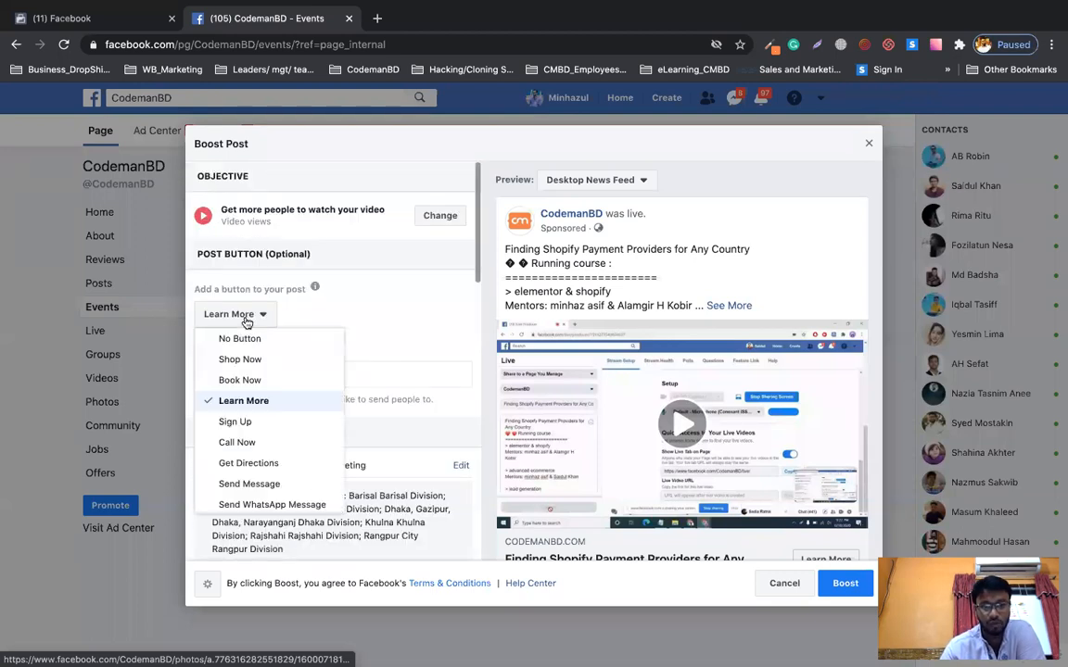
pyautogui.click(371, 373)
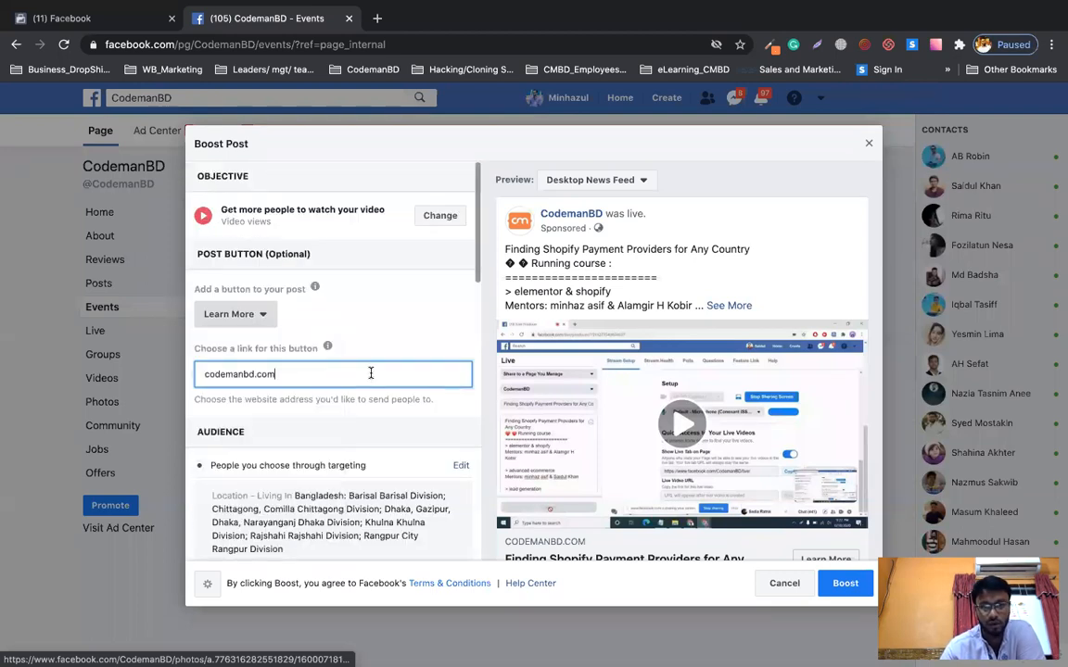
pyautogui.click(207, 376)
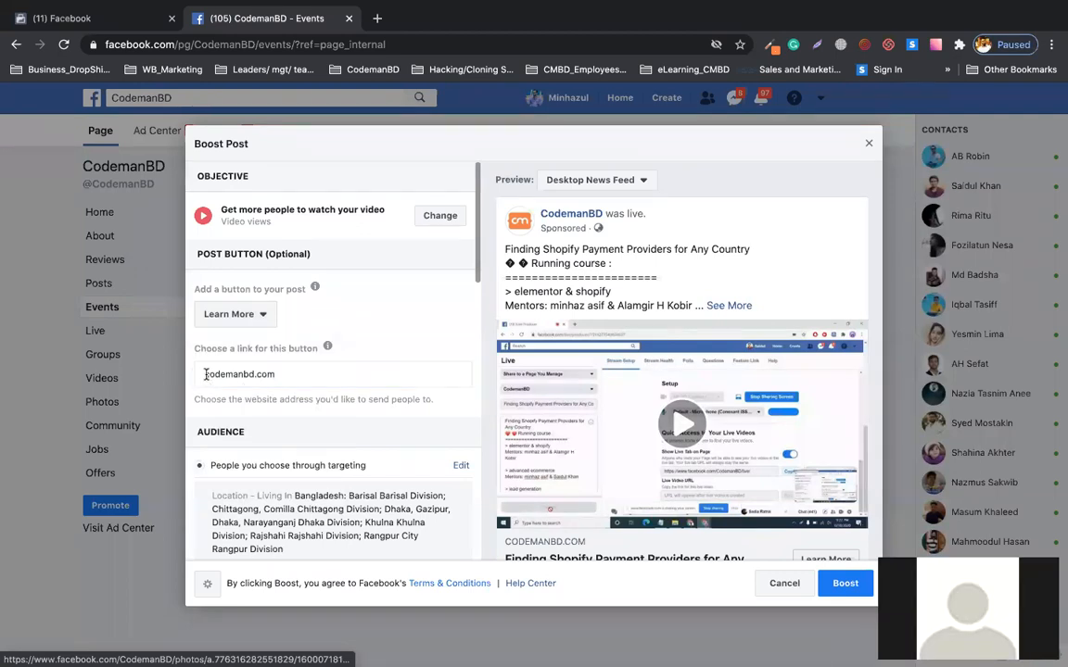
pyautogui.doubleClick(205, 374)
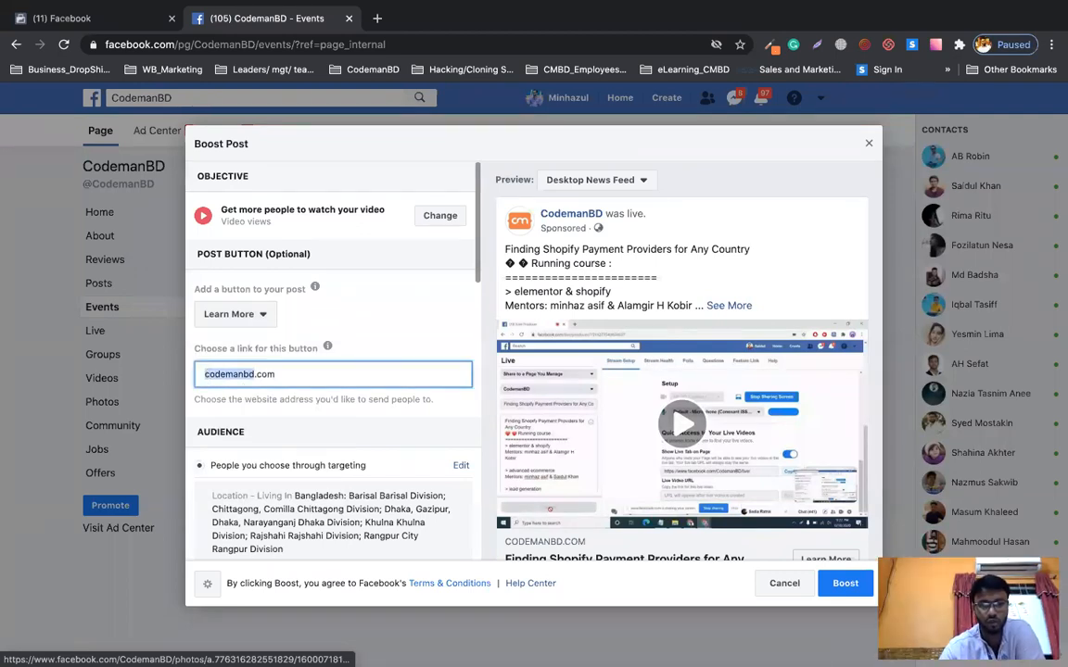
pyautogui.click(206, 374)
pyautogui.write('www')
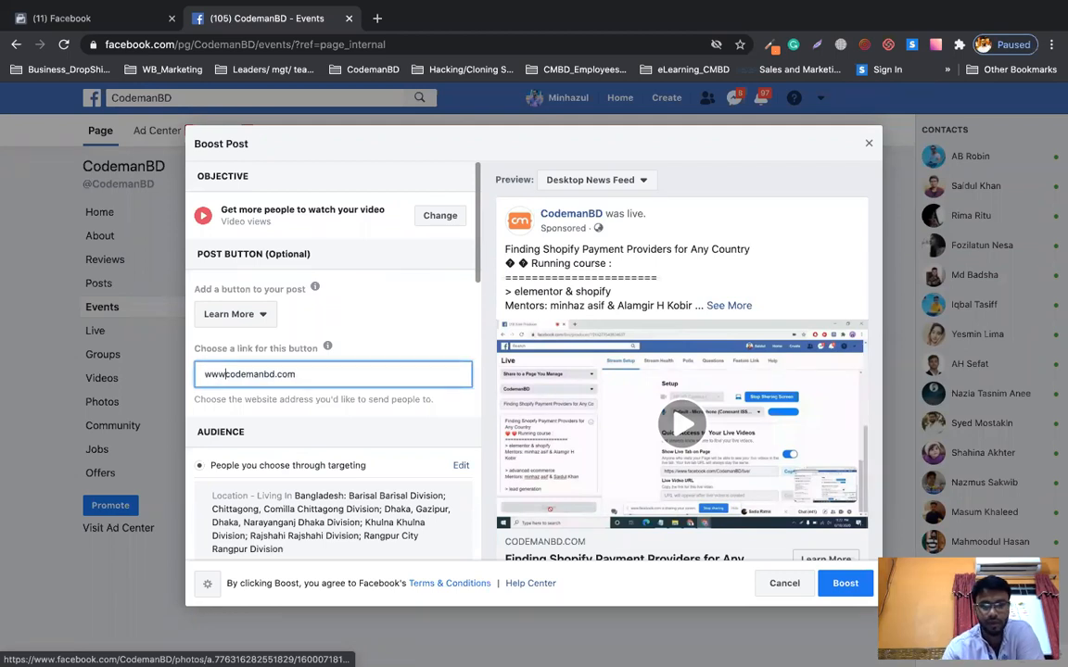
pyautogui.write('.')
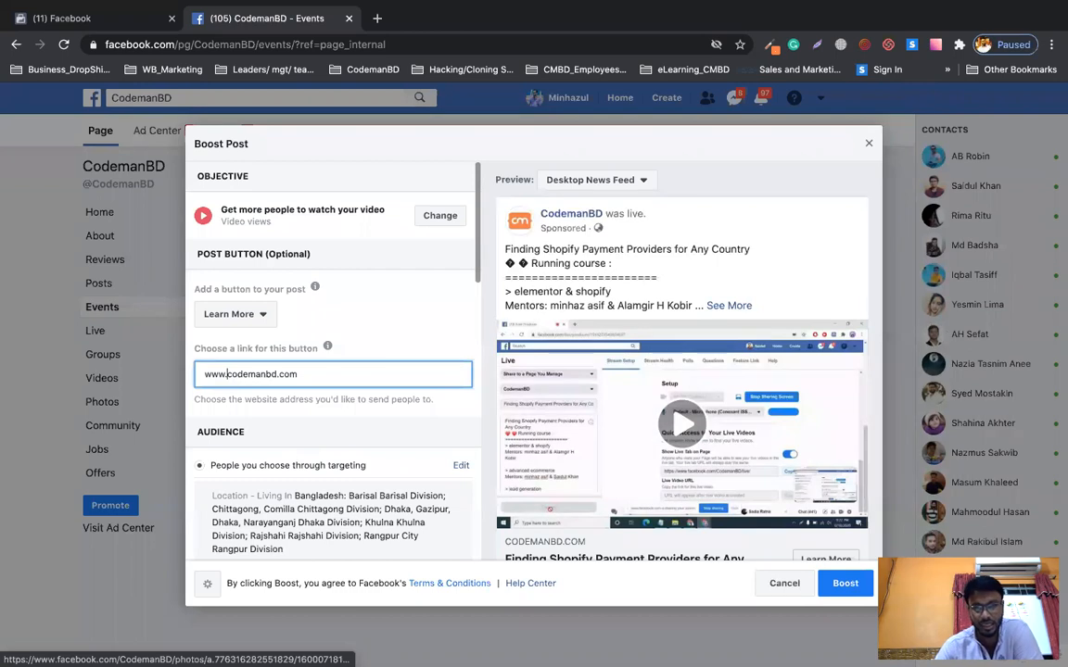
# Close the Boost Post dialog as a saved draft and return to the Sheets guide.
pyautogui.scroll(-10, 409, 420)
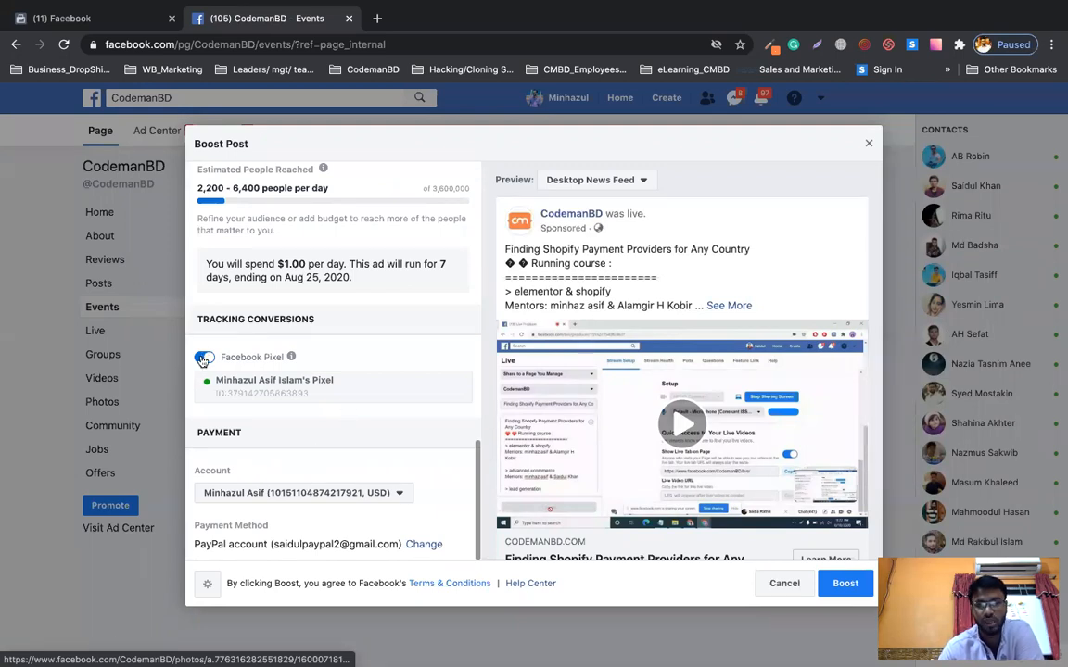
pyautogui.scroll(10, 324, 350)
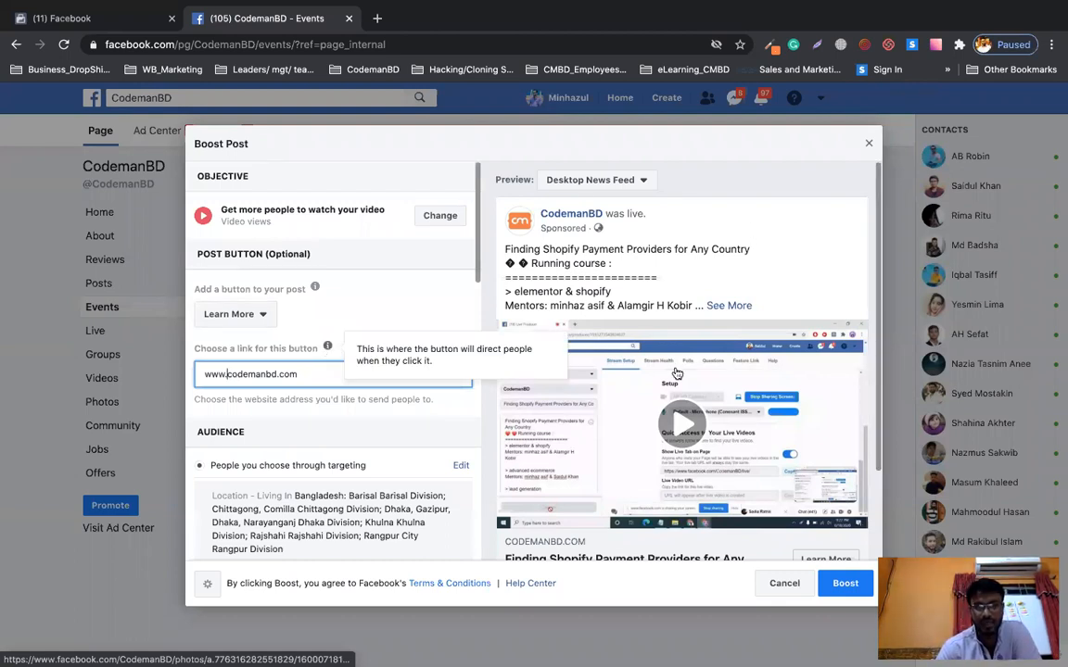
pyautogui.click(869, 146)
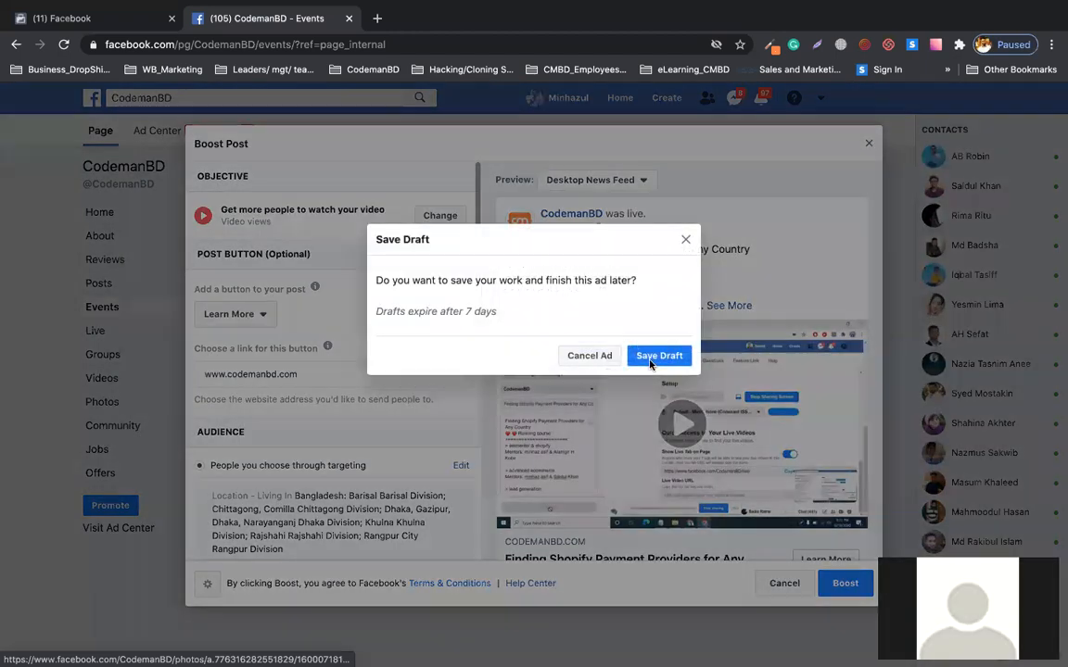
pyautogui.click(651, 362)
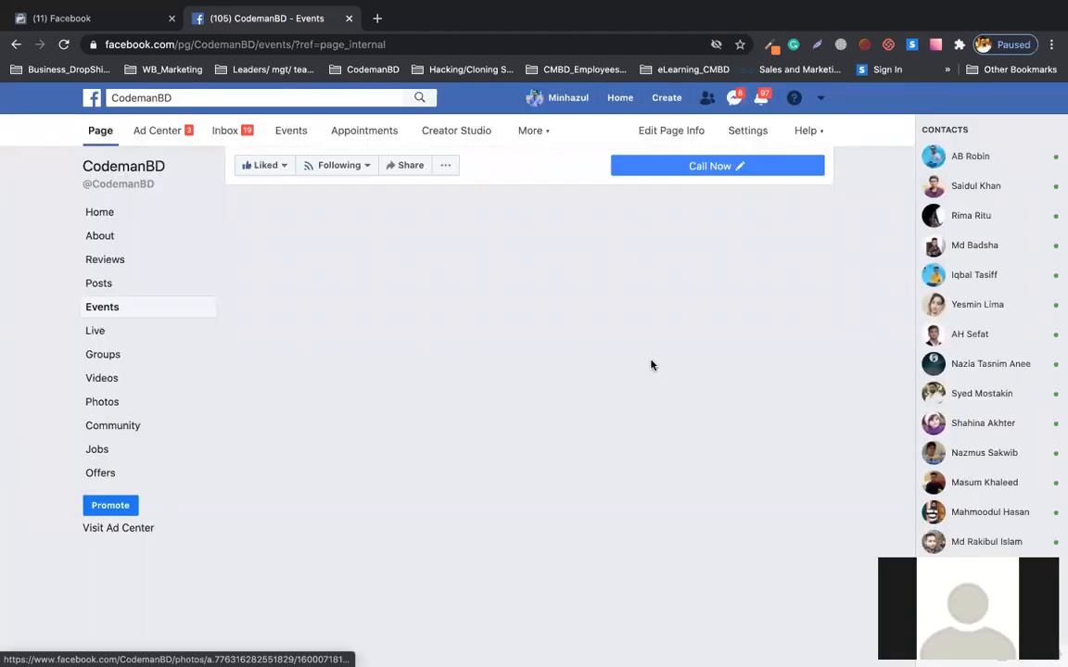
pyautogui.hotkey('ctrl', 'Up')
pyautogui.click(336, 311)
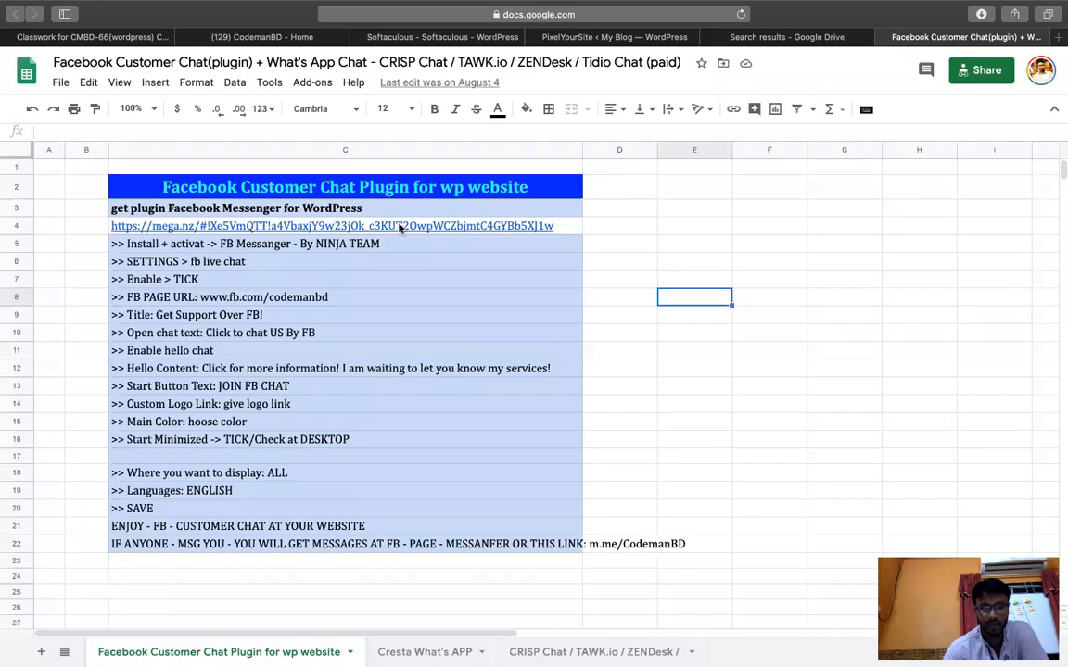
# Open the mega.nz plugin link from cell C4 in a new tab, then go to Classroom Classwork.
pyautogui.click(267, 232)
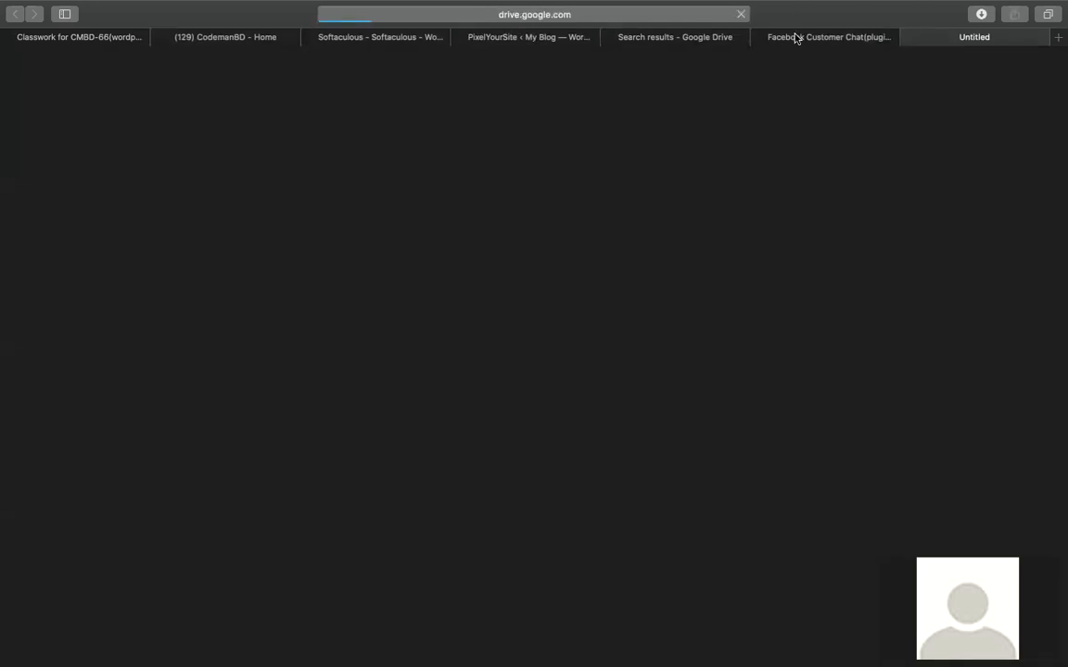
pyautogui.click(797, 37)
pyautogui.click(844, 243)
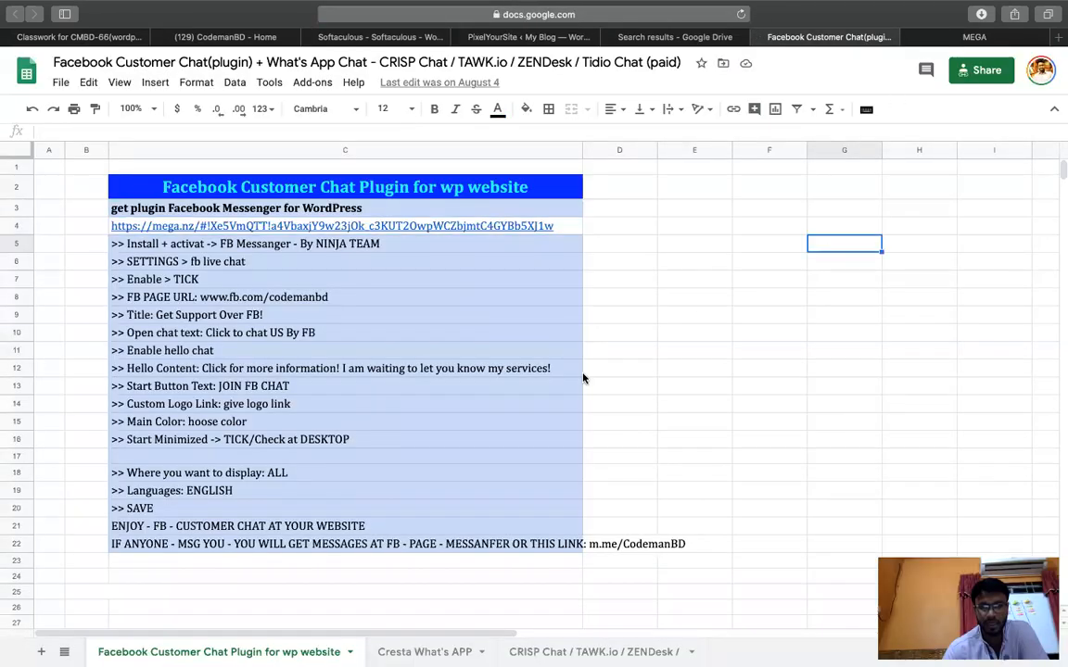
pyautogui.click(954, 41)
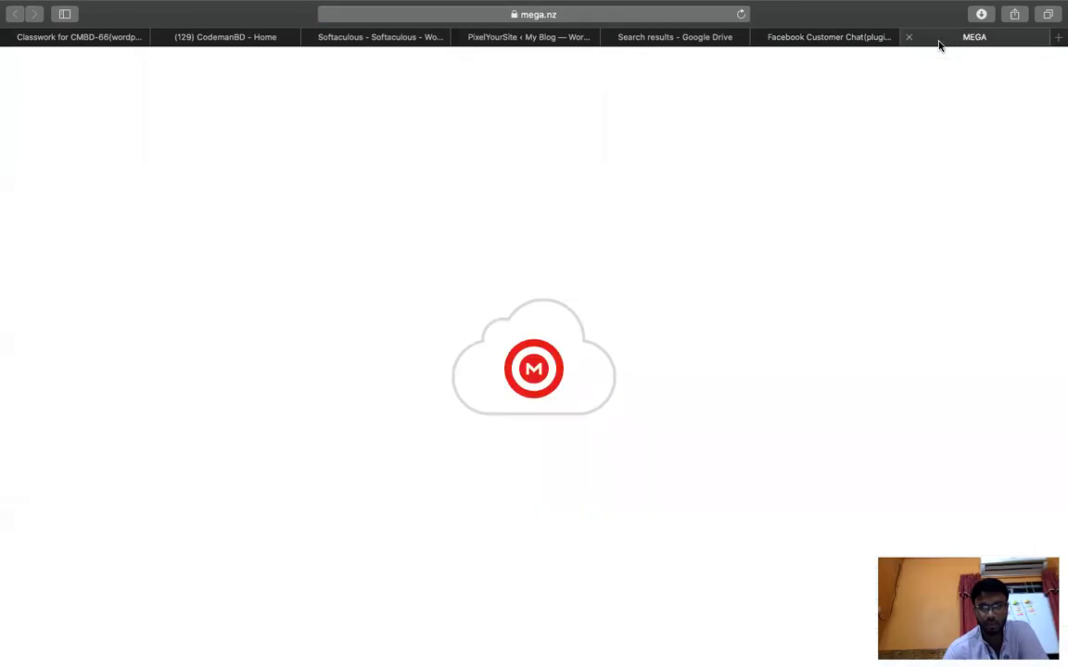
pyautogui.click(816, 39)
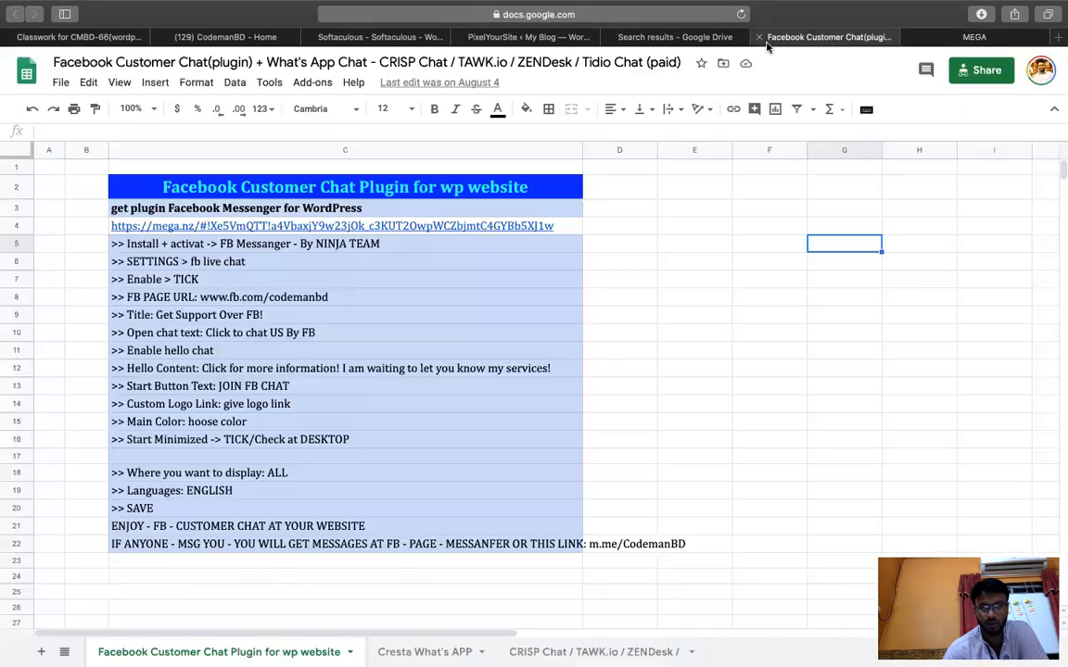
pyautogui.click(593, 15)
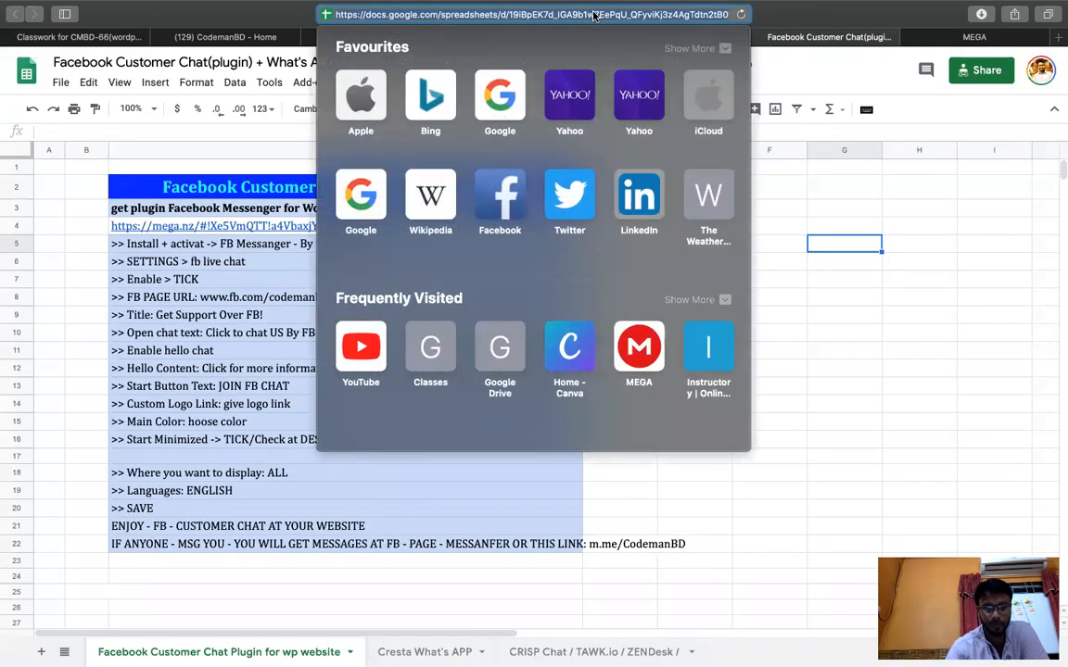
pyautogui.click(100, 39)
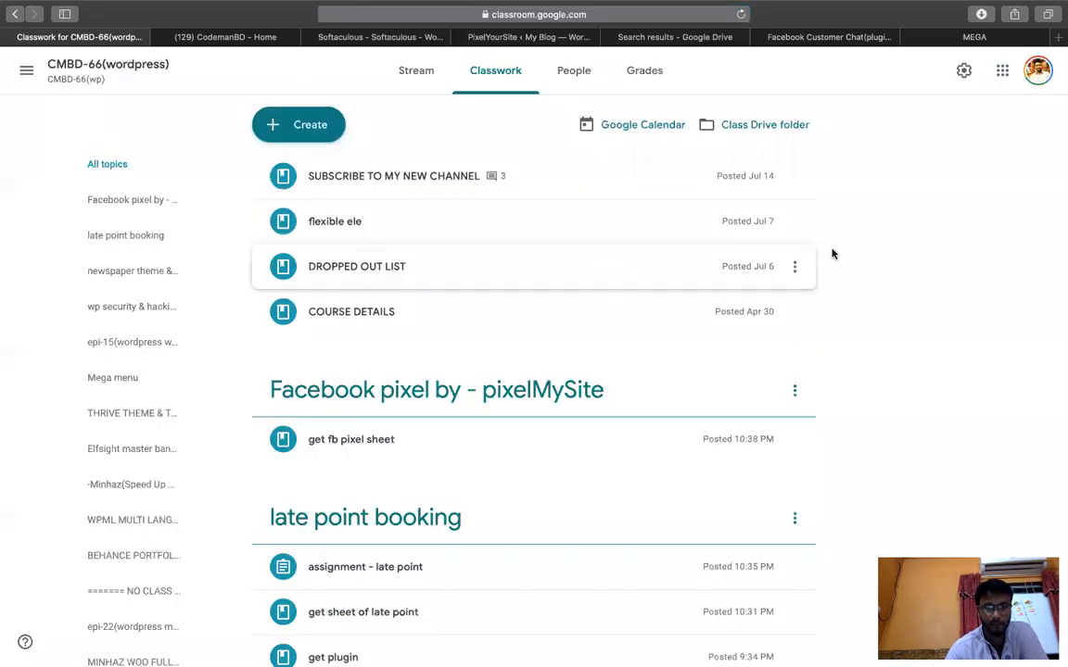
# Create a Classwork topic named 'Facebook and what's app chat bot' on CMBD-66.
pyautogui.click(276, 124)
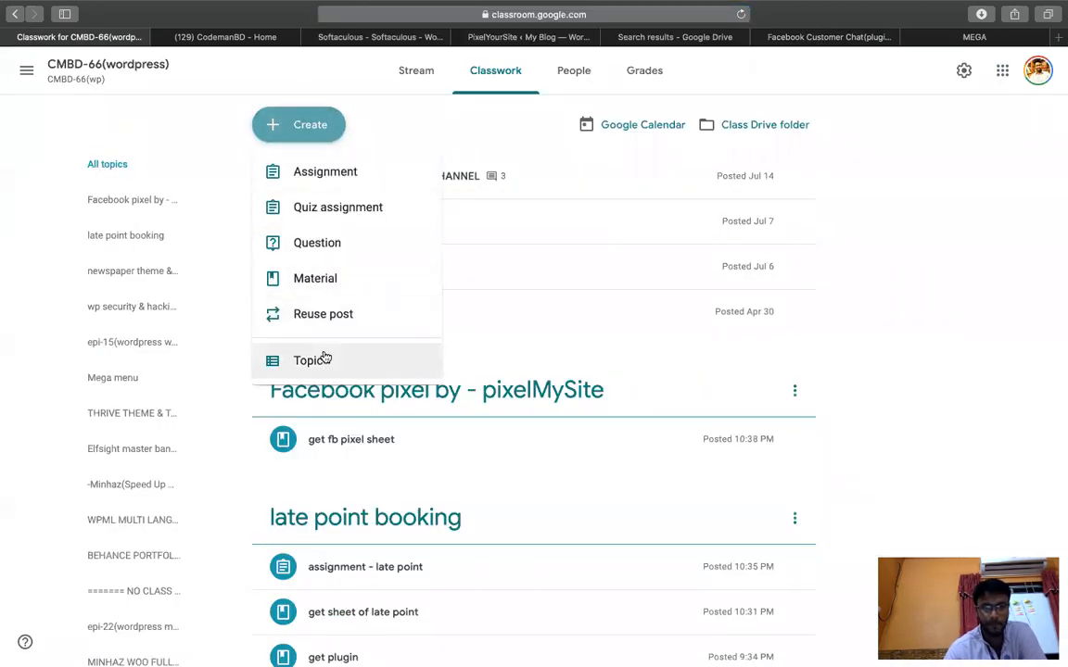
pyautogui.click(315, 360)
pyautogui.write('facebook NA')
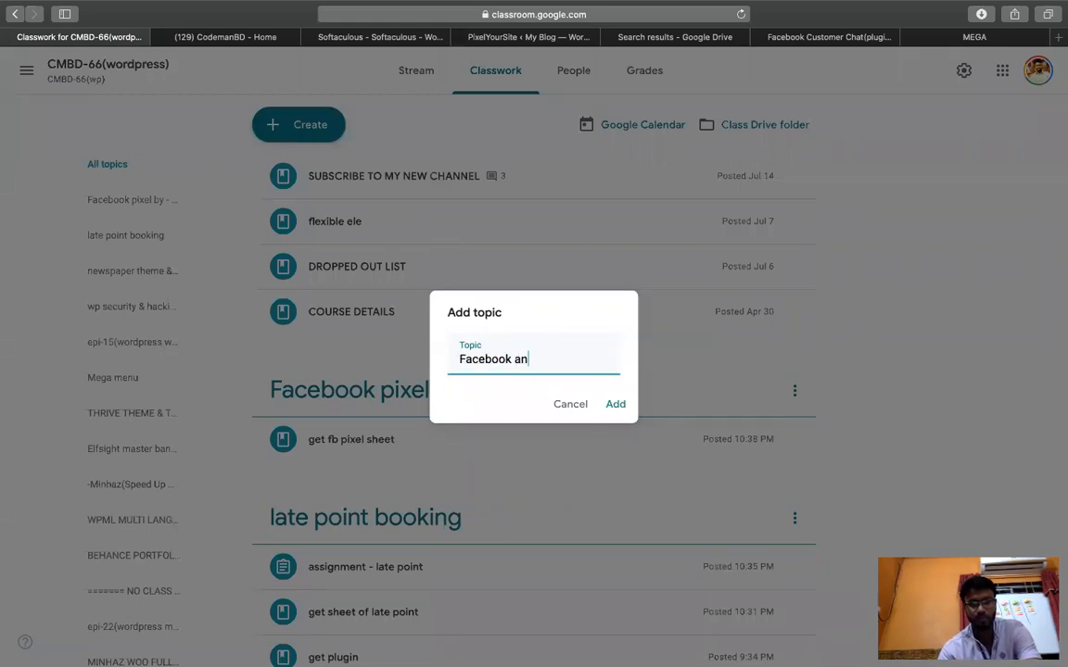
pyautogui.write('hat bot')
pyautogui.press('Return')
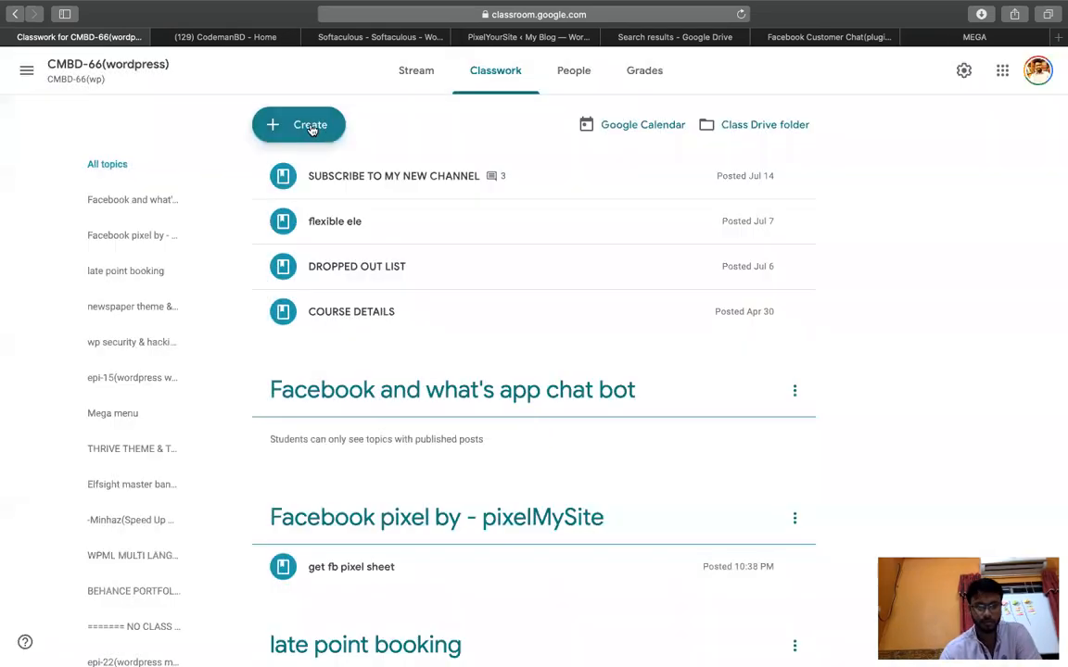
pyautogui.click(310, 126)
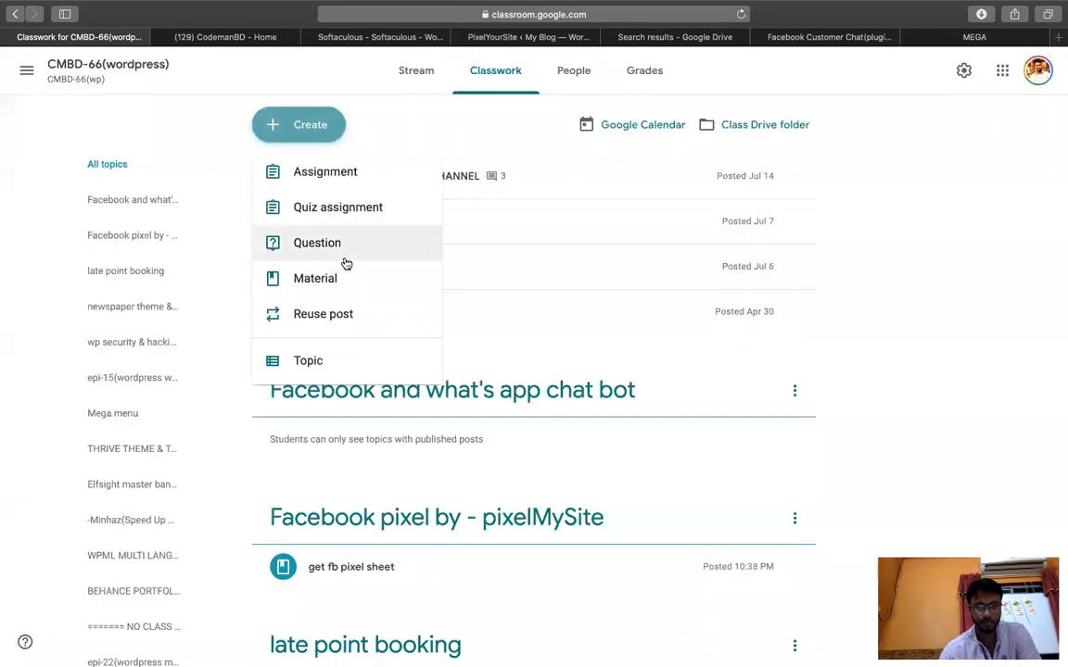
# Start a material titled 'get sheet' with the chat-plugin spreadsheet link attached.
pyautogui.click(346, 271)
pyautogui.write('get sh')
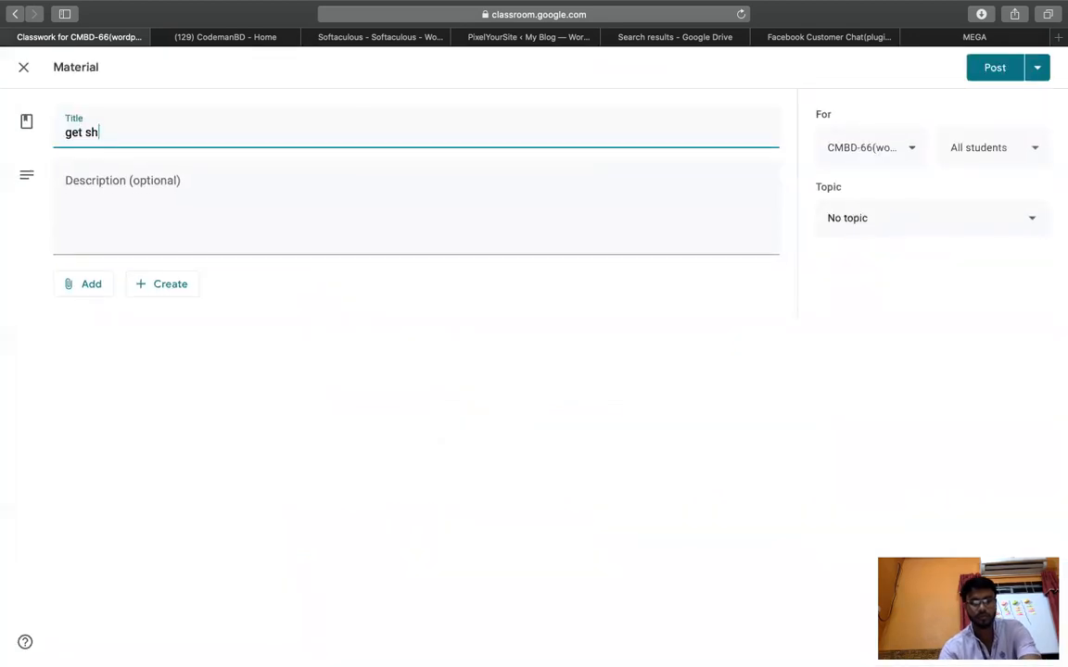
pyautogui.write('eet')
pyautogui.click(81, 286)
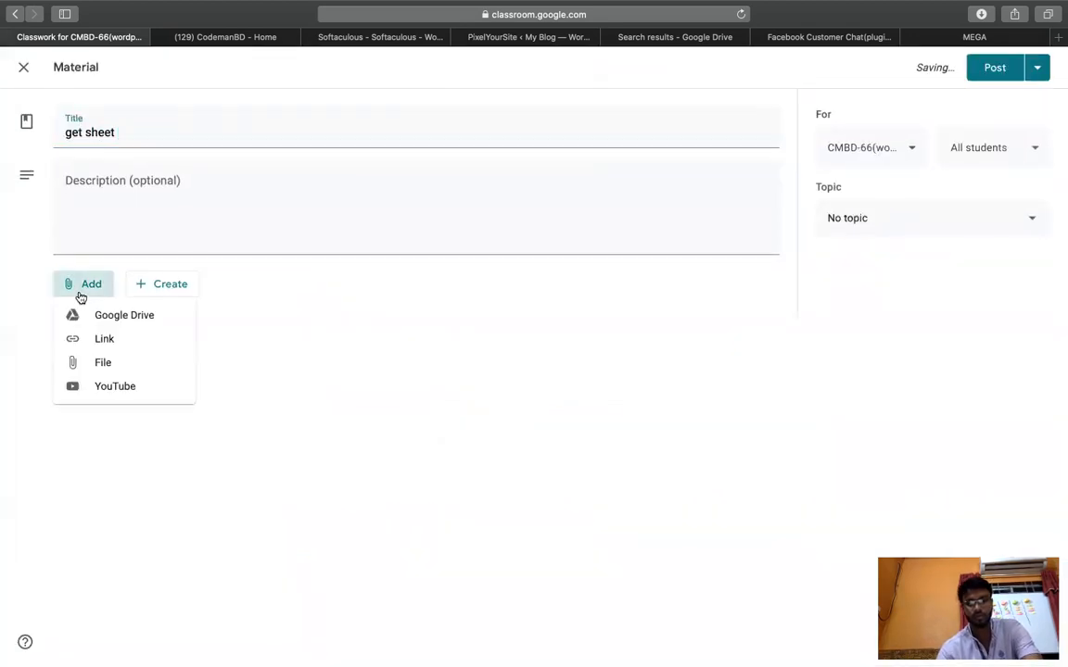
pyautogui.click(104, 338)
pyautogui.press('super+v')
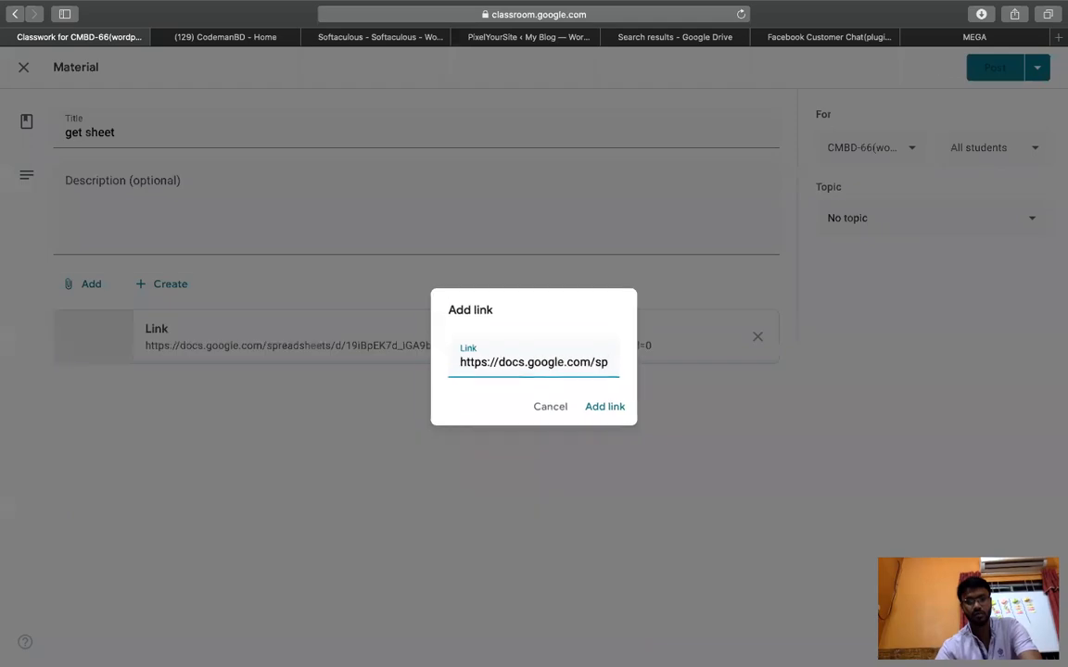
pyautogui.press('Return')
# File it under the Facebook pixel by - pixelMySite topic, add a second class, and post it.
pyautogui.click(916, 223)
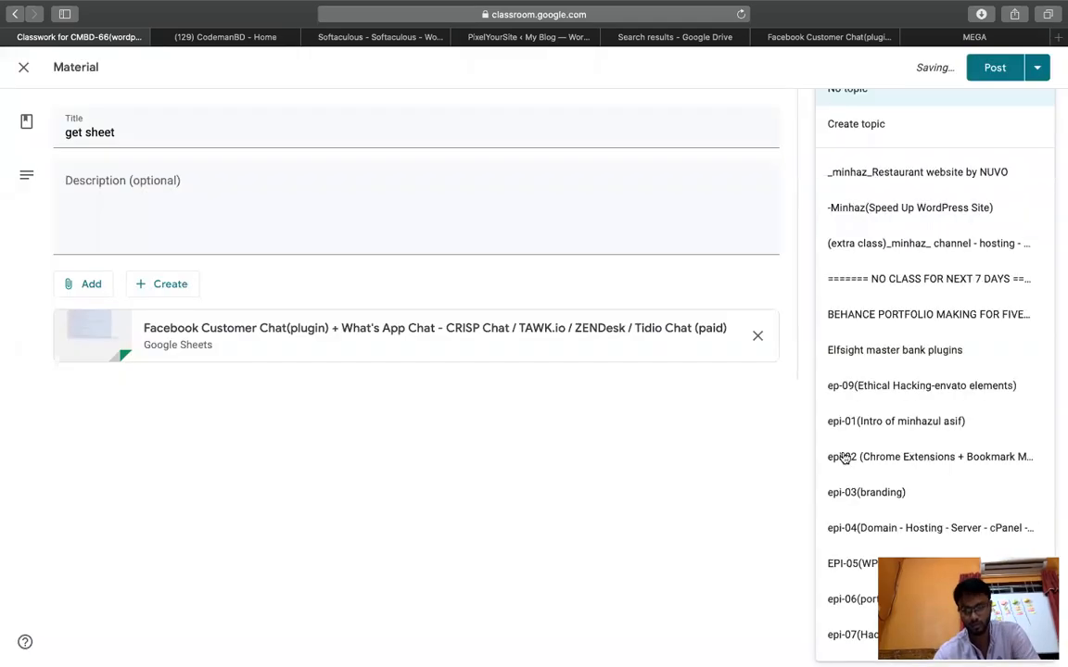
pyautogui.scroll(-5, 875, 522)
pyautogui.scroll(-4, 908, 524)
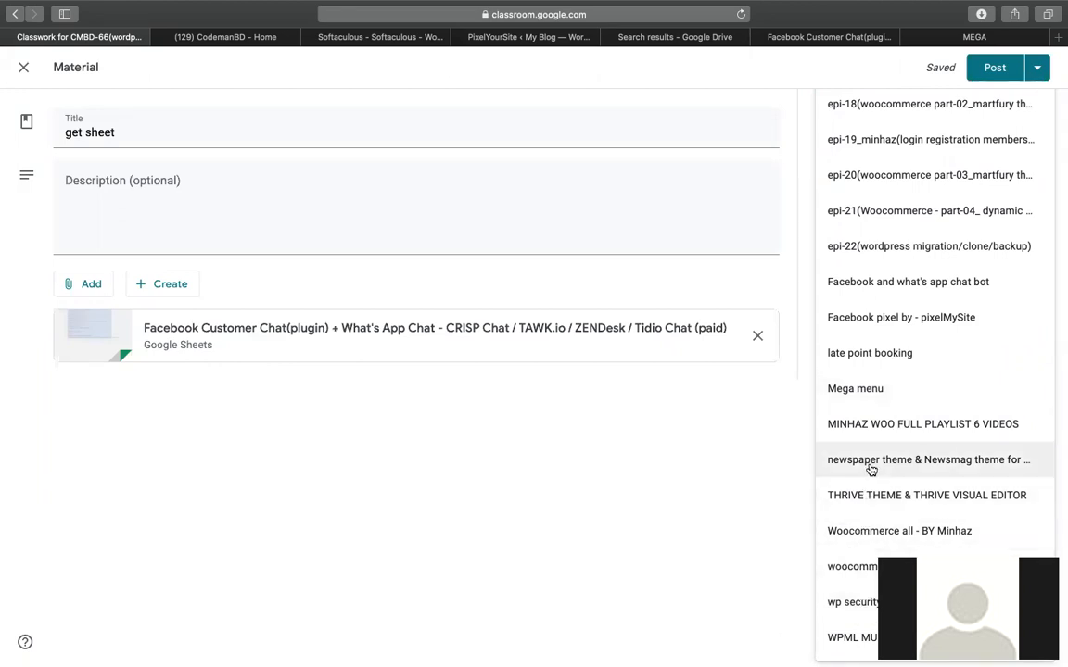
pyautogui.scroll(3, 881, 419)
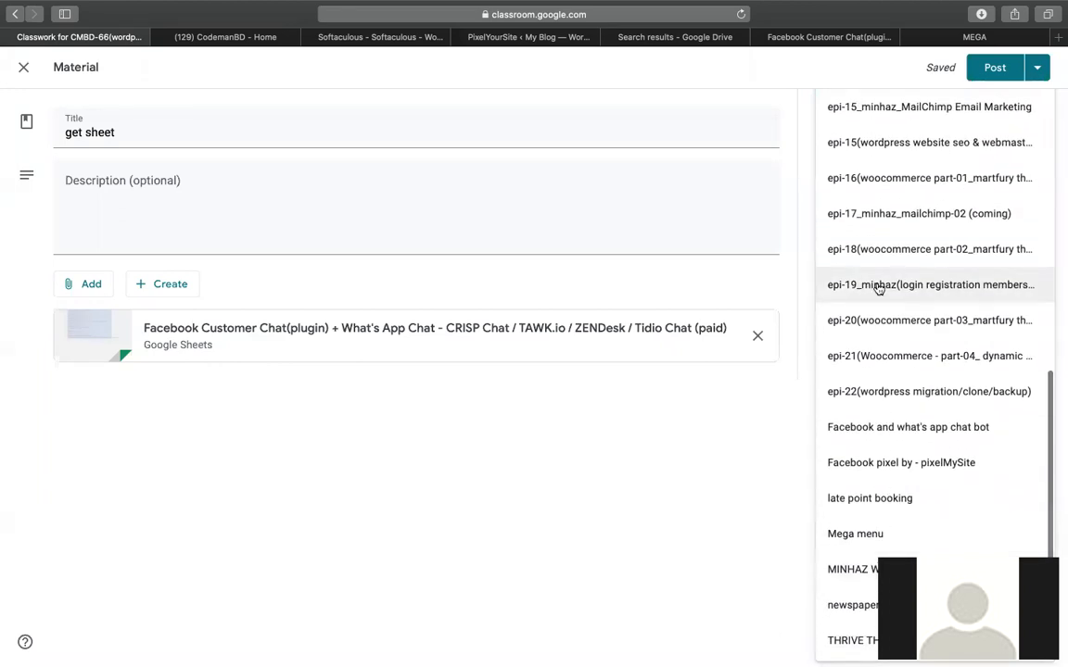
pyautogui.scroll(-3, 885, 283)
pyautogui.click(894, 312)
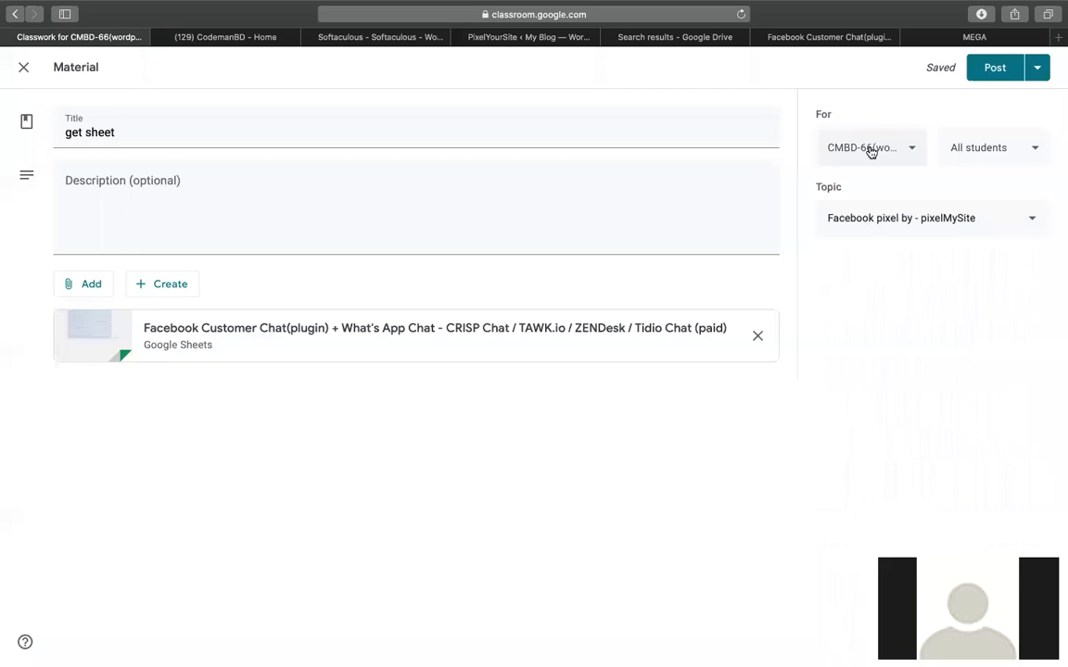
pyautogui.click(872, 150)
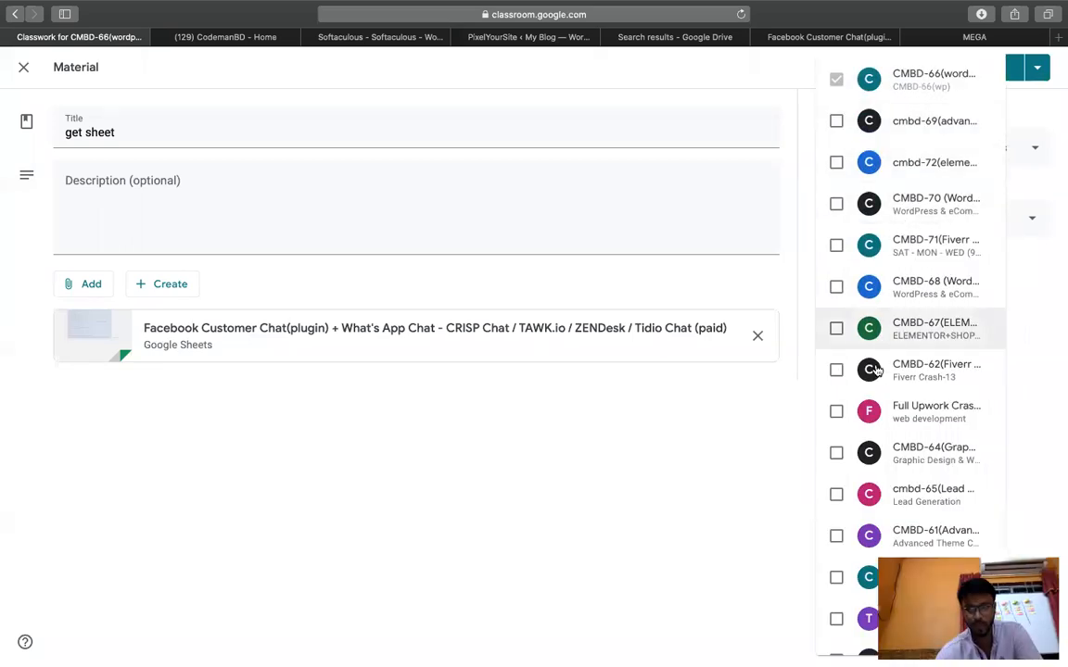
pyautogui.click(922, 289)
pyautogui.click(720, 433)
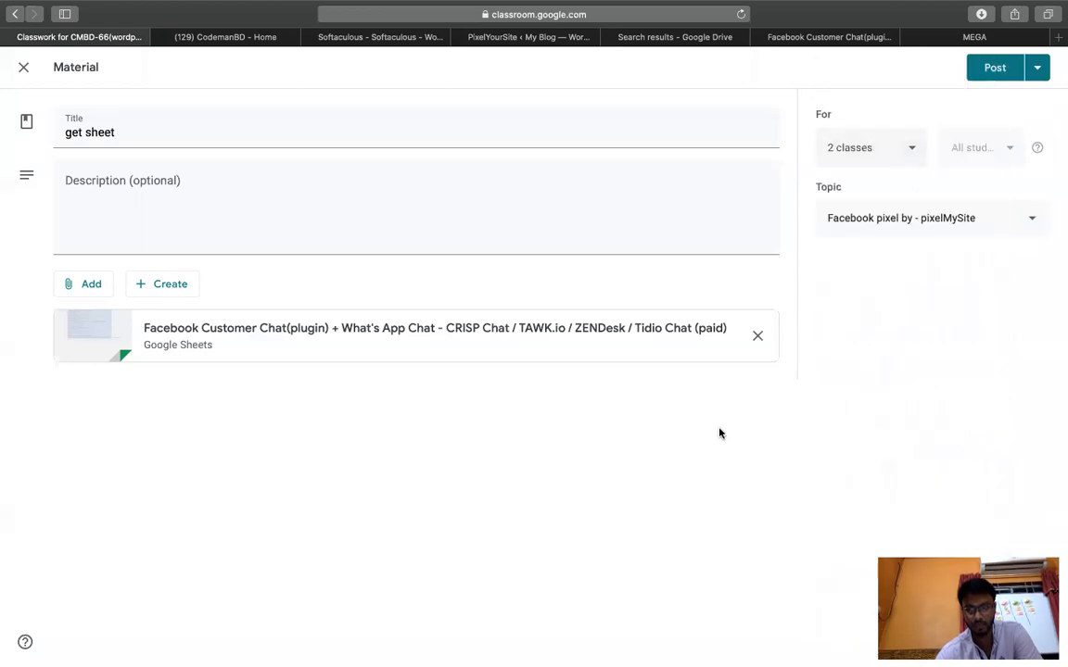
pyautogui.click(995, 68)
pyautogui.click(804, 38)
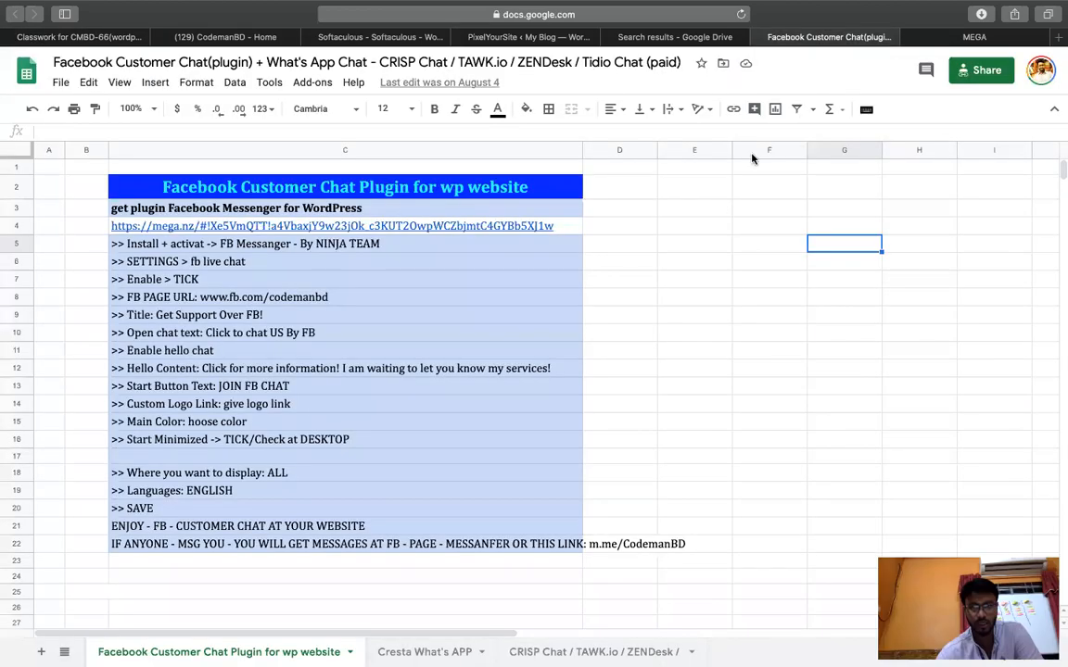
# Download facebook-live-chat-pro-for-wordpress-by NinjaTeam.zip (1.6 MB) from the shared MEGA link.
pyautogui.click(973, 38)
pyautogui.click(666, 278)
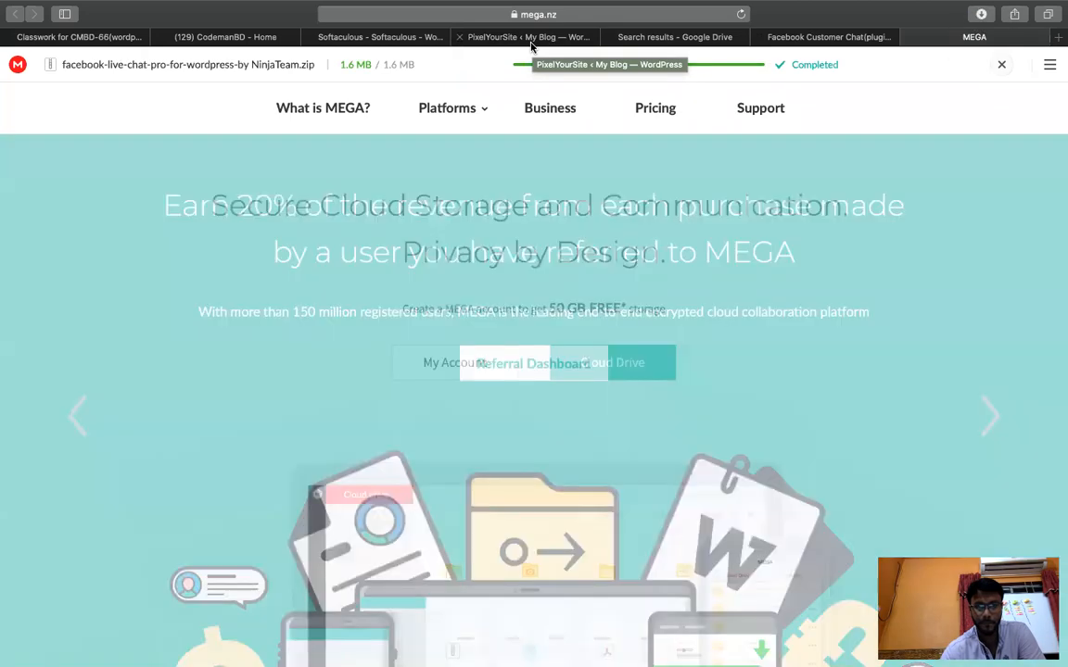
pyautogui.click(531, 37)
# Open Plugins > Add New in the CodemanBD WordPress admin to reach the Add Plugins page.
pyautogui.moveTo(30, 478)
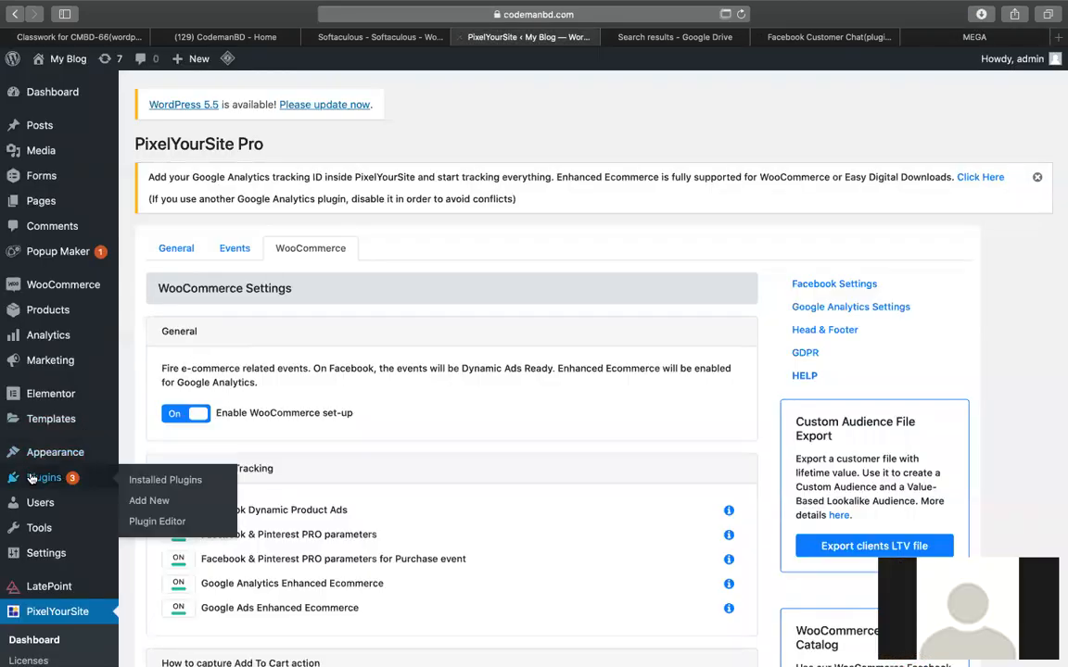
pyautogui.click(167, 500)
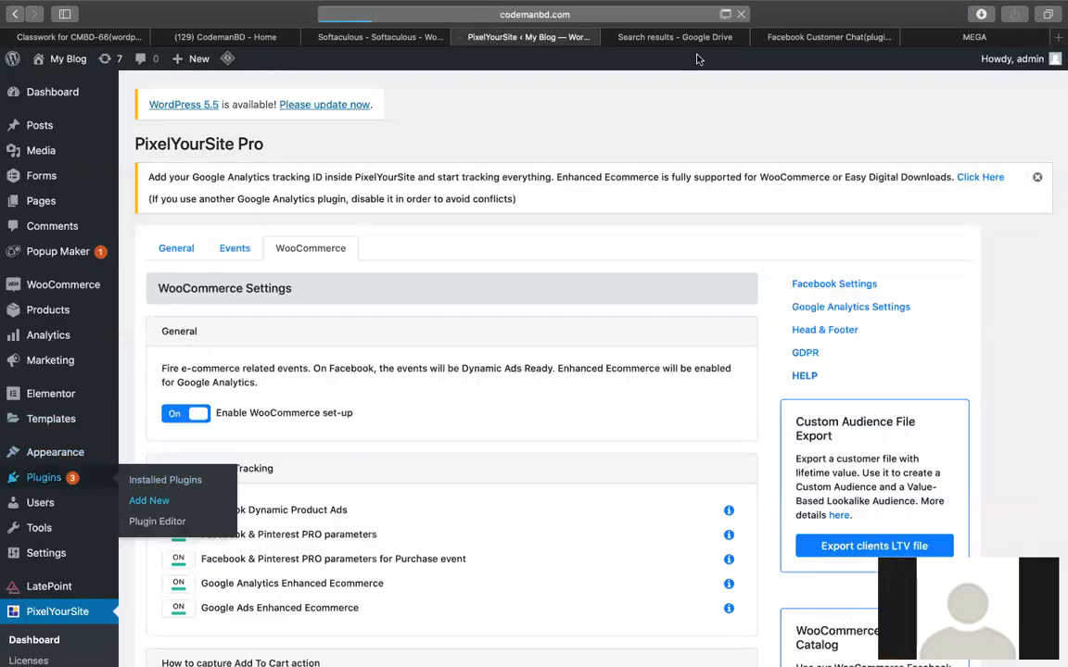
pyautogui.hotkey('ctrl', 'Up')
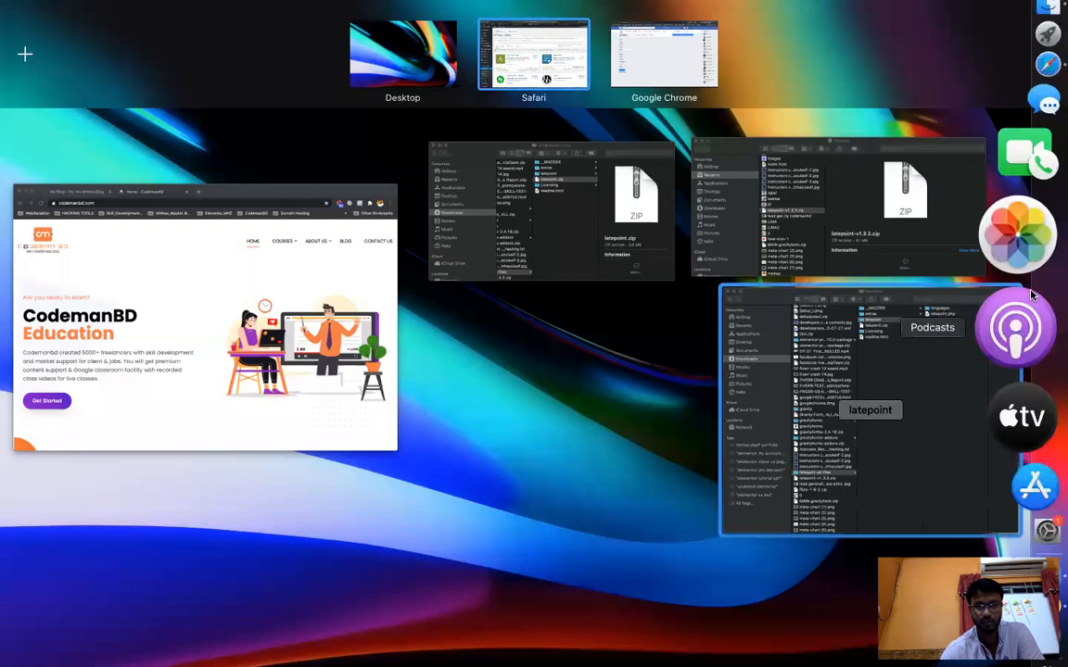
pyautogui.click(319, 301)
pyautogui.scroll(-2, 745, 518)
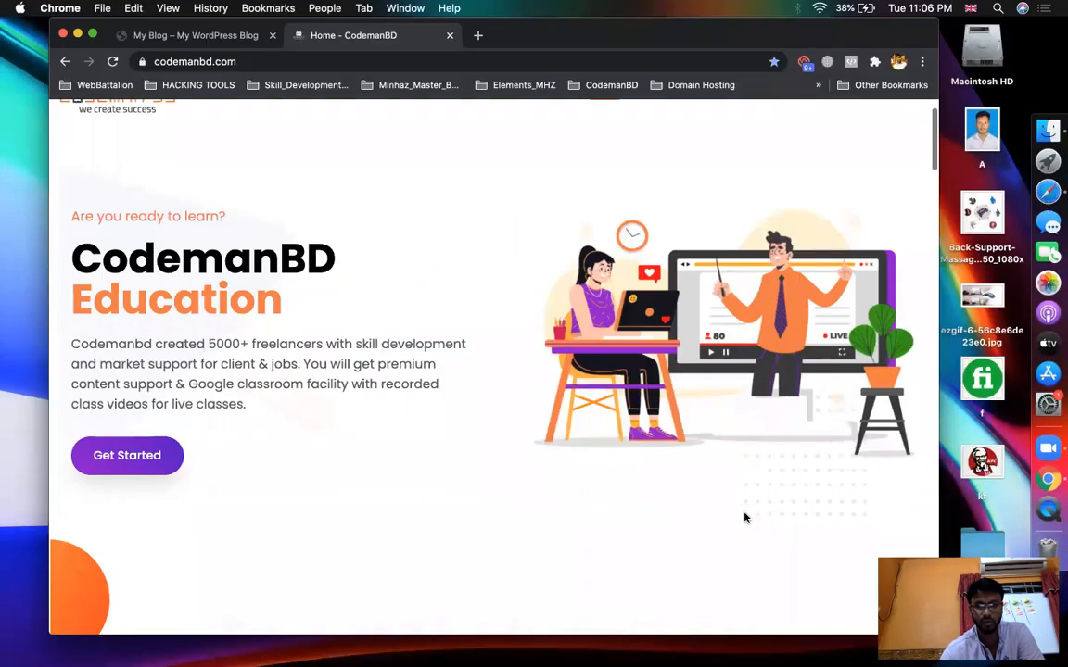
pyautogui.scroll(-15, 744, 518)
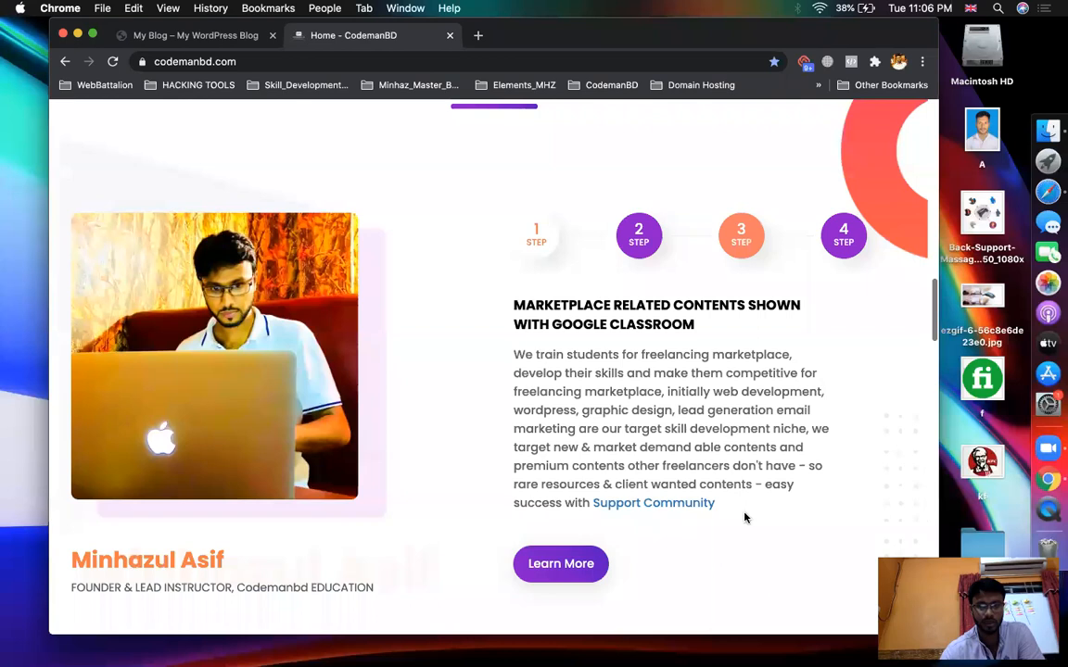
pyautogui.scroll(4, 745, 519)
pyautogui.scroll(15, 449, 317)
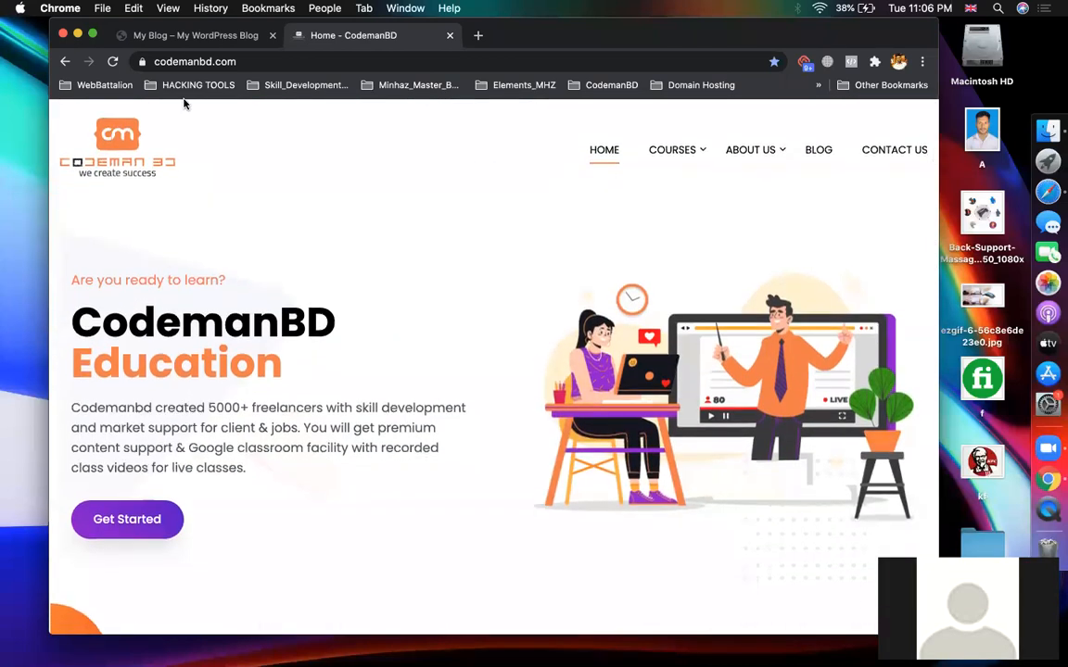
pyautogui.click(1040, 256)
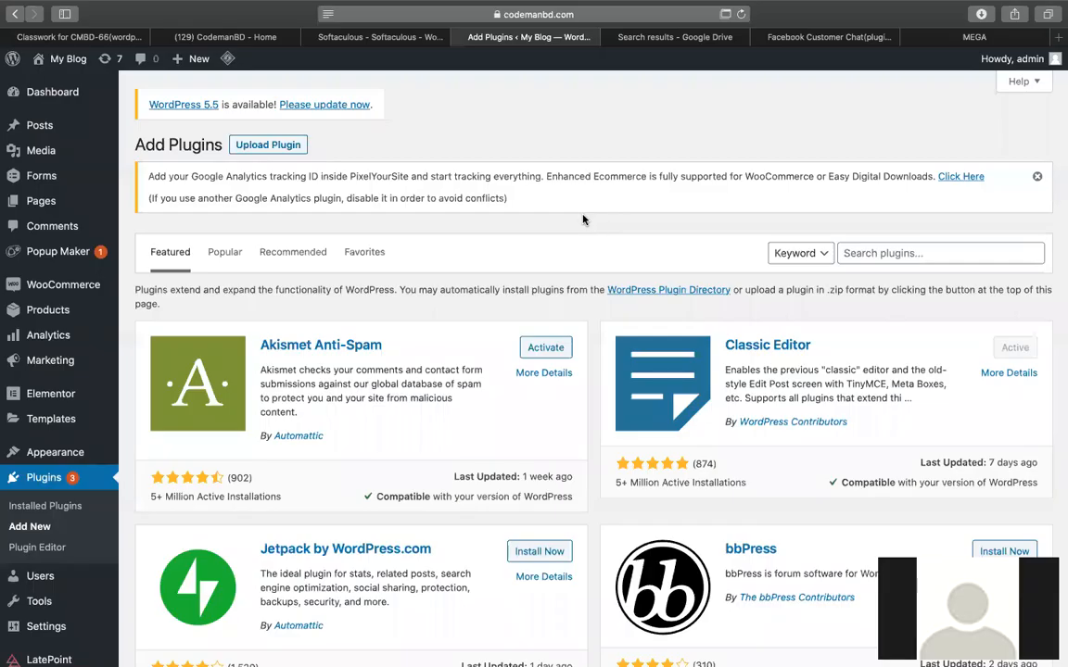
# Open the Upload Plugin form's file picker and browse the Downloads folder for the plugin zip.
pyautogui.click(268, 144)
pyautogui.click(470, 346)
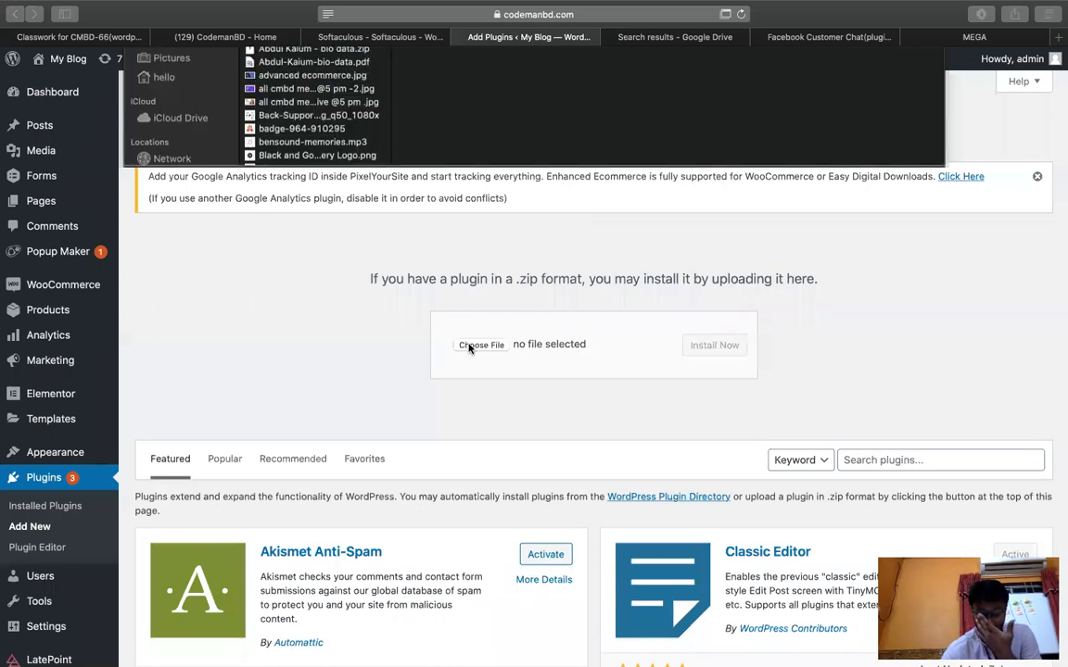
pyautogui.click(276, 193)
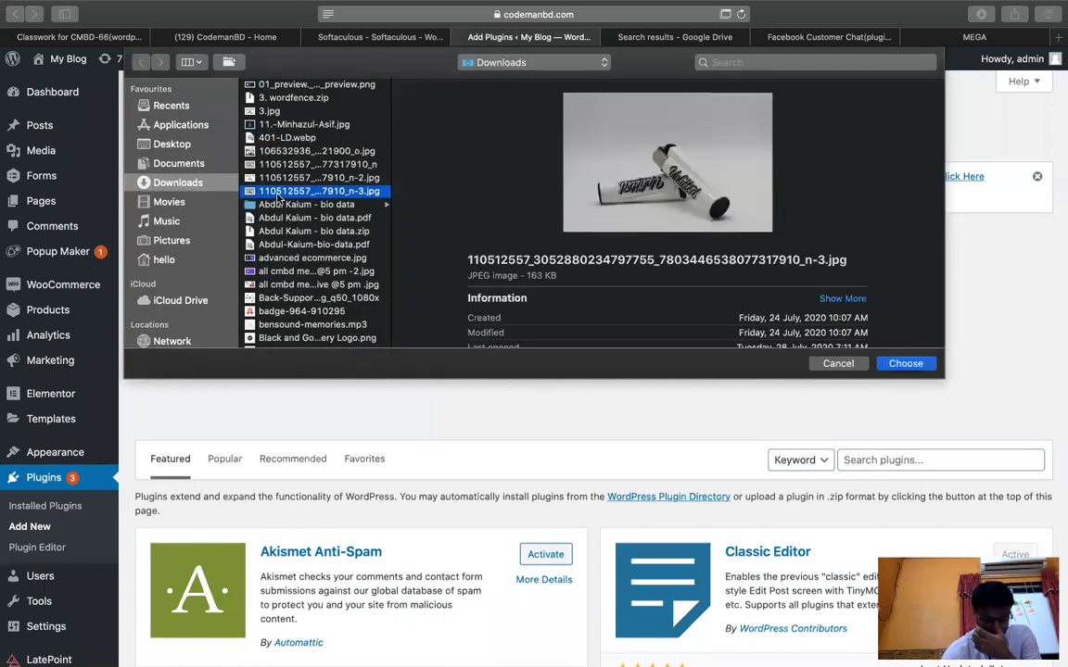
pyautogui.press('n')
pyautogui.press('o')
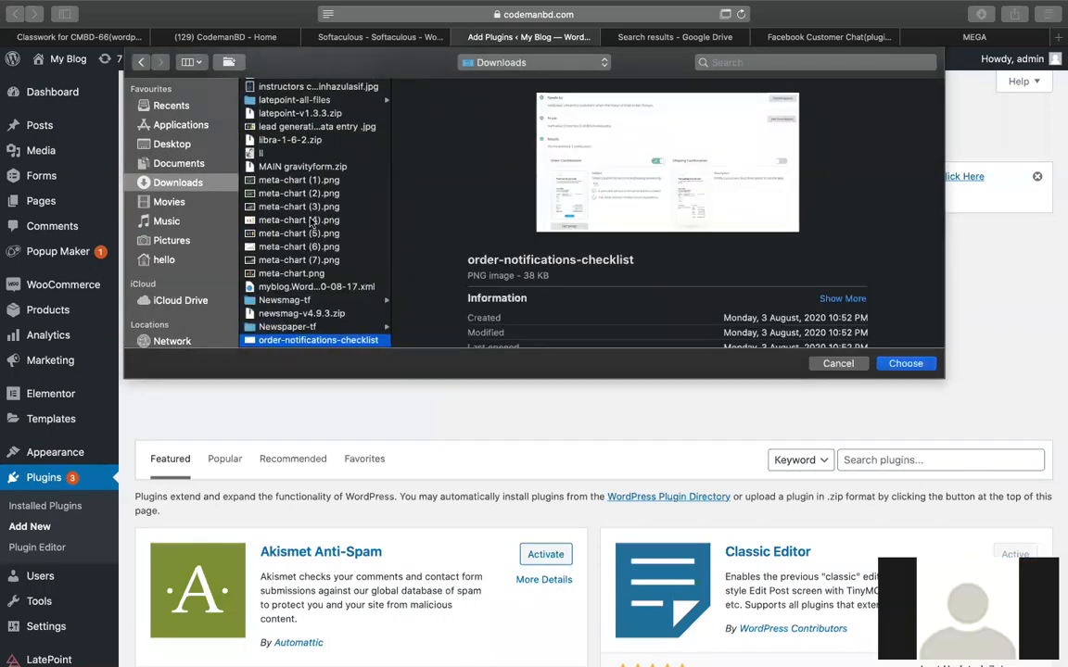
pyautogui.scroll(-3, 313, 222)
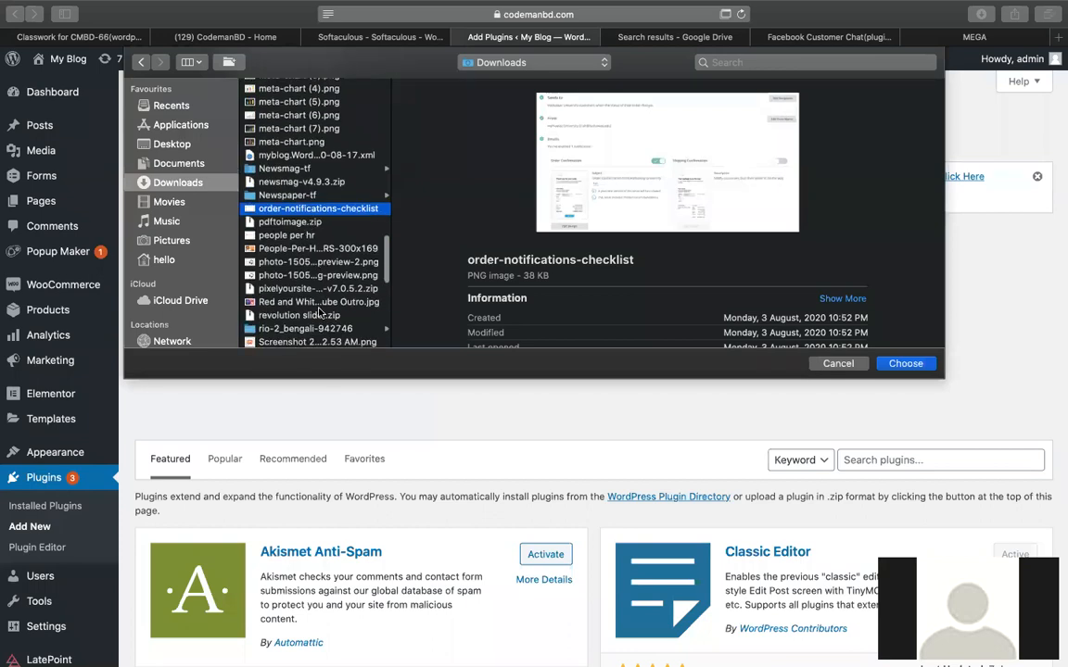
pyautogui.scroll(-2, 319, 313)
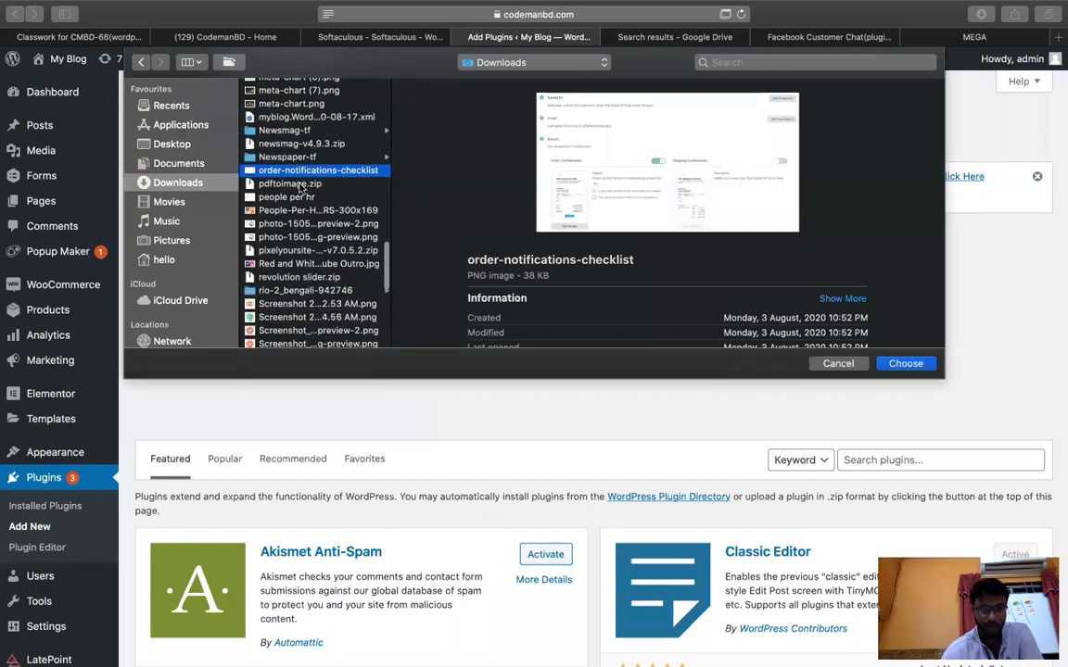
# Choose the facebook-live-chat-pro NinjaTeam zip from Downloads and start installing it.
pyautogui.click(299, 157)
pyautogui.scroll(-1, 324, 243)
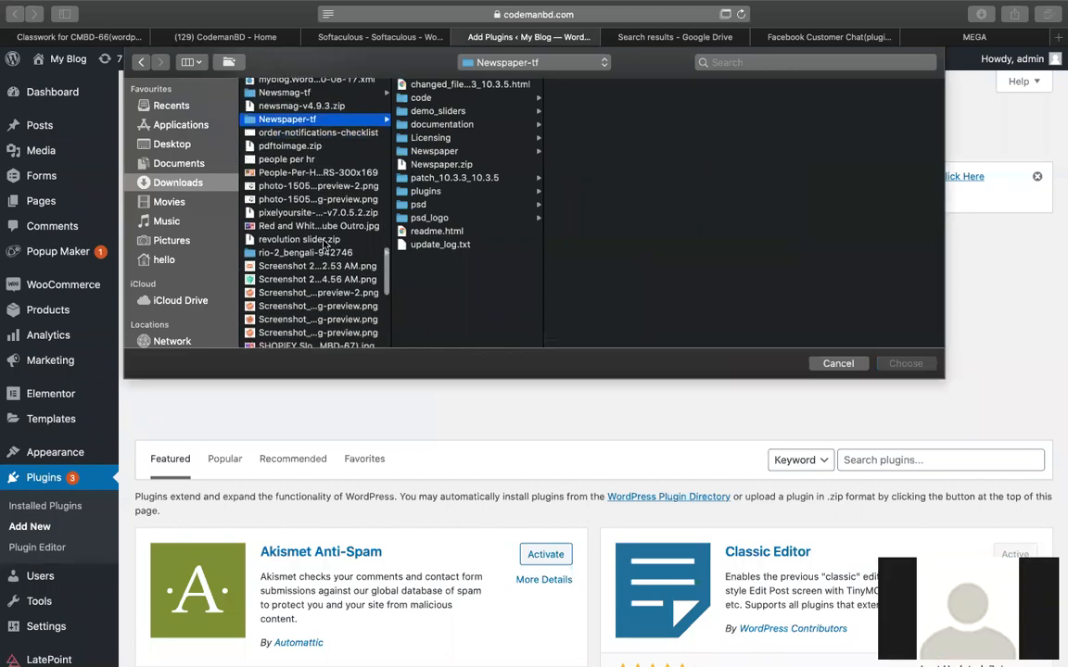
pyautogui.click(293, 214)
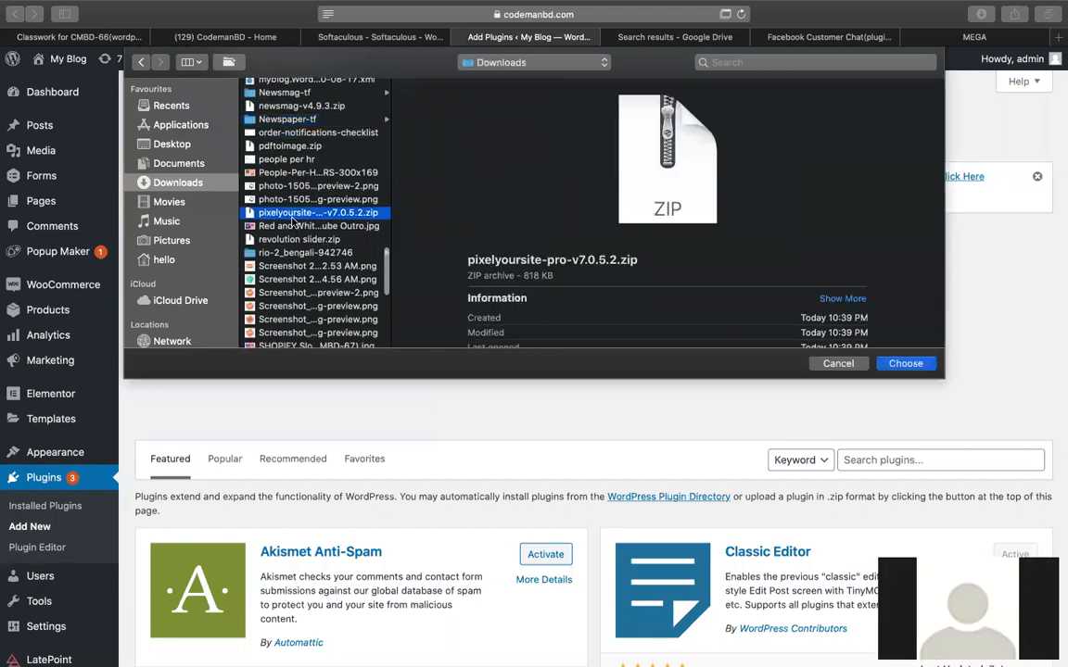
pyautogui.click(293, 252)
pyautogui.scroll(-10, 293, 256)
pyautogui.scroll(5, 306, 255)
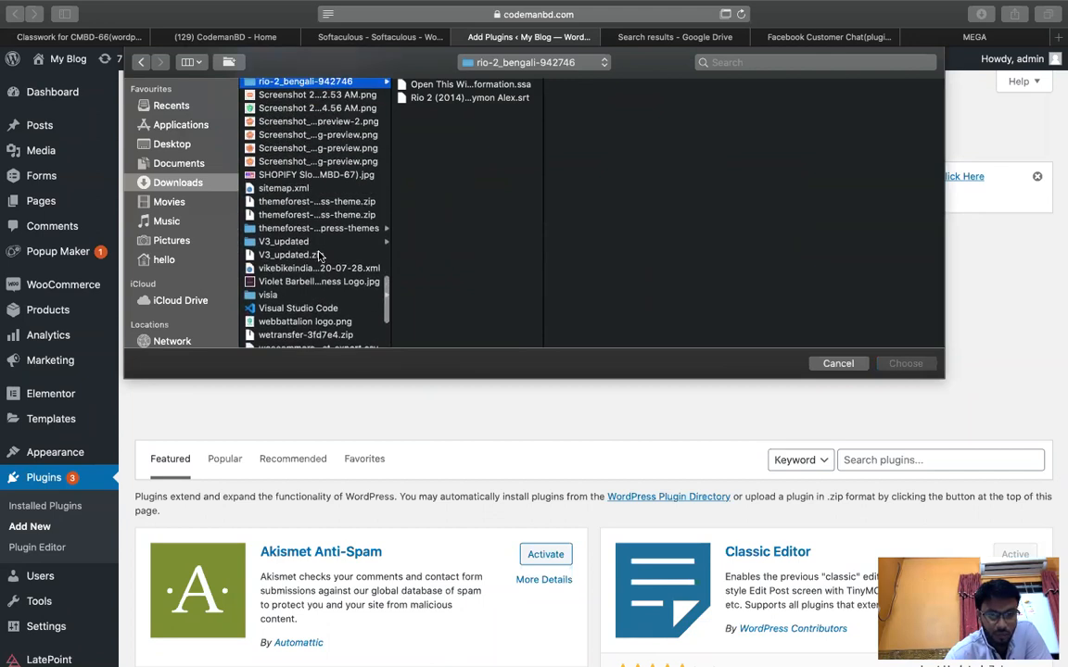
pyautogui.scroll(10, 319, 256)
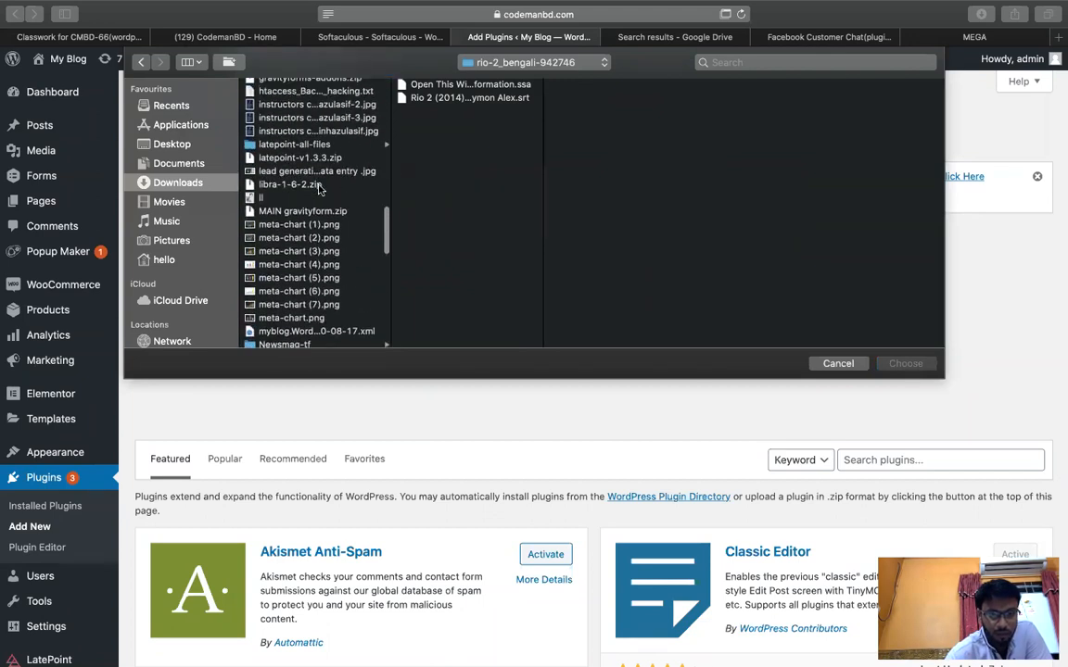
pyautogui.click(319, 186)
pyautogui.press('f')
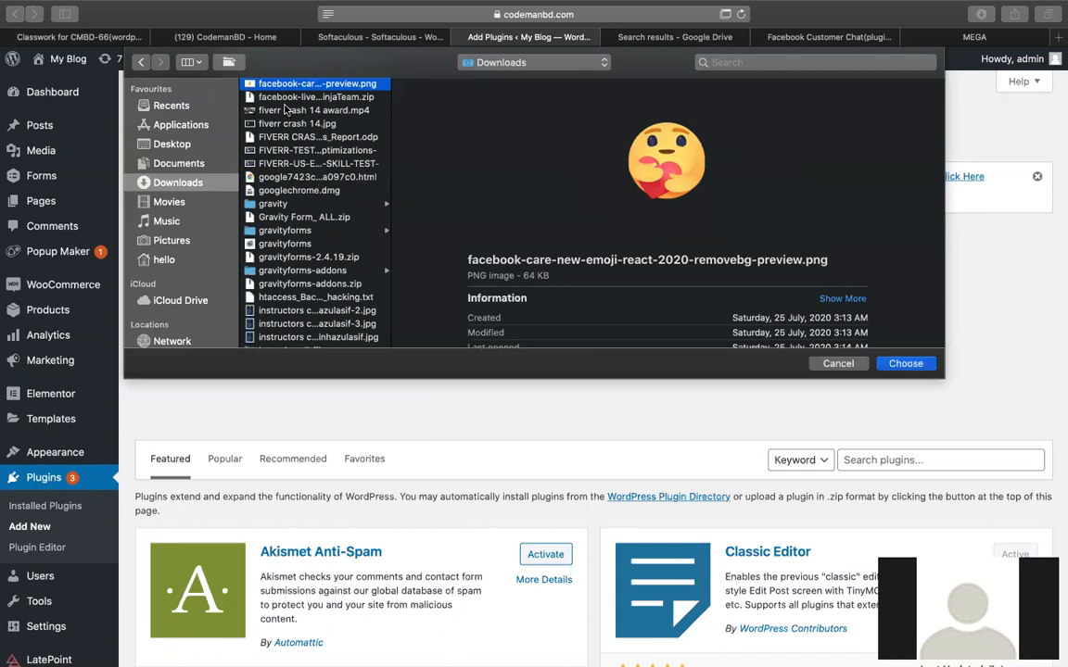
pyautogui.doubleClick(278, 97)
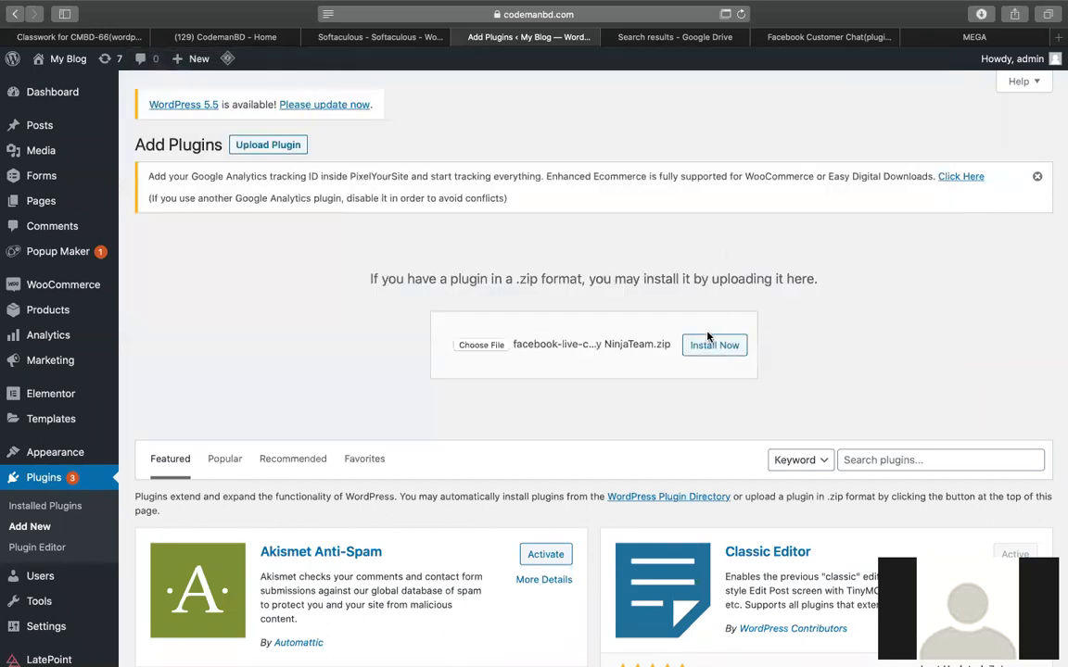
pyautogui.click(712, 348)
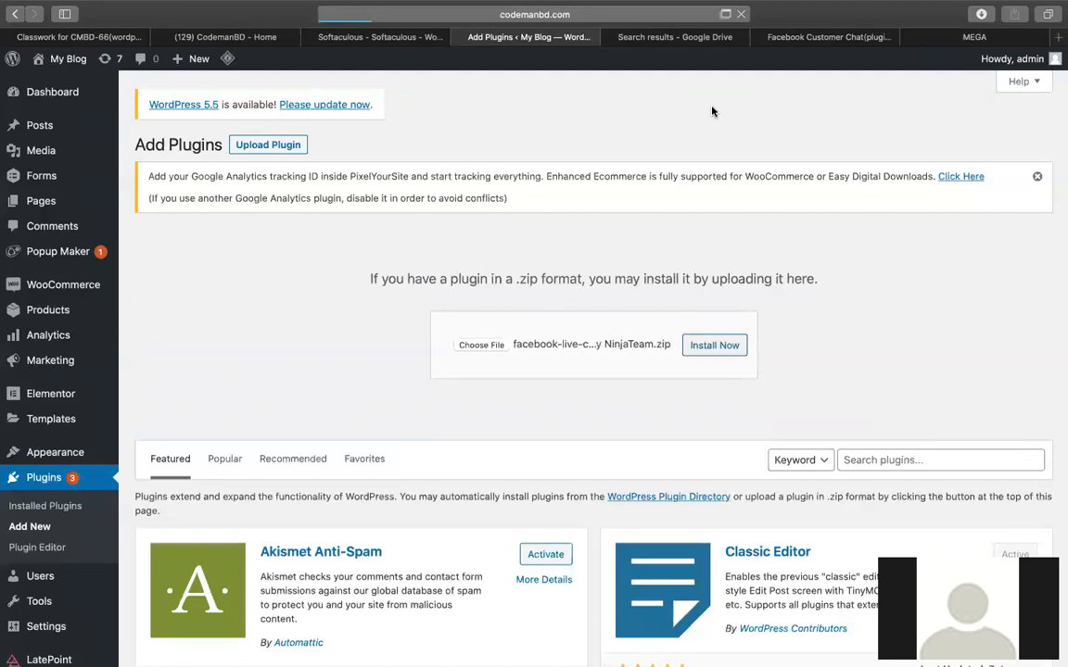
# Search Google for 'ninja chat boyt' from the MEGA tab's address bar.
pyautogui.click(941, 39)
pyautogui.click(585, 24)
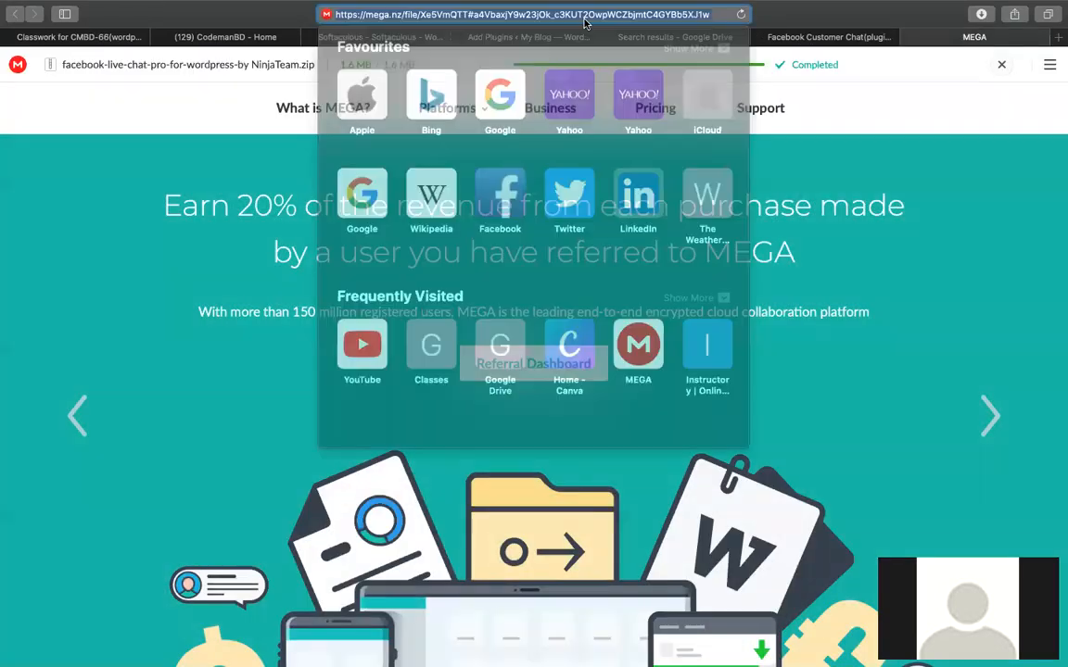
pyautogui.press('super+space')
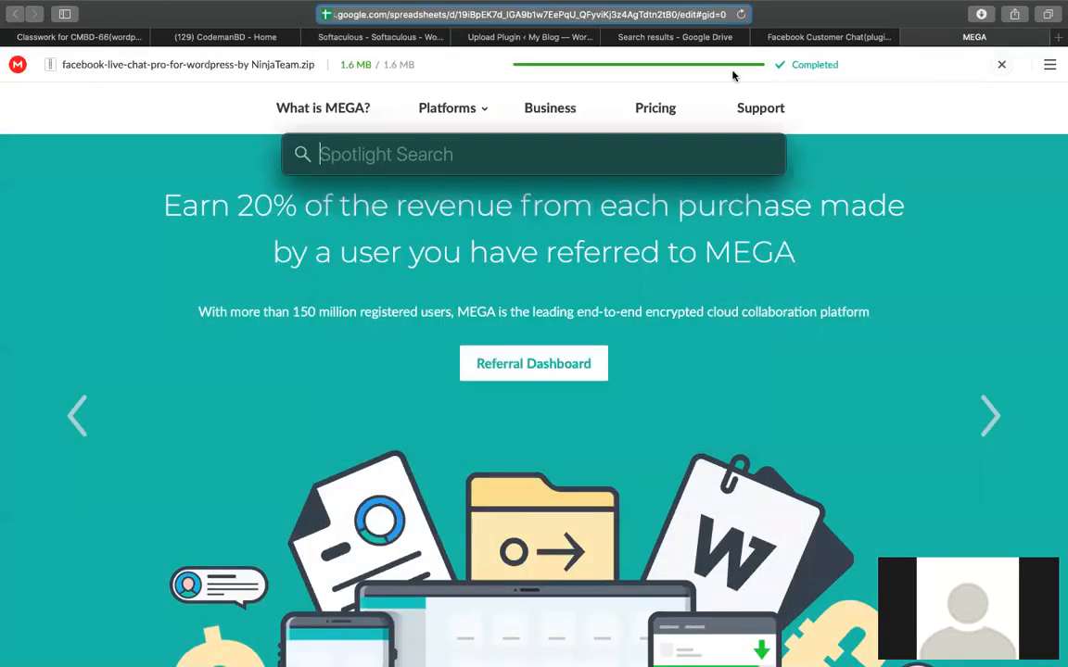
pyautogui.click(613, 9)
pyautogui.write('facebook.com')
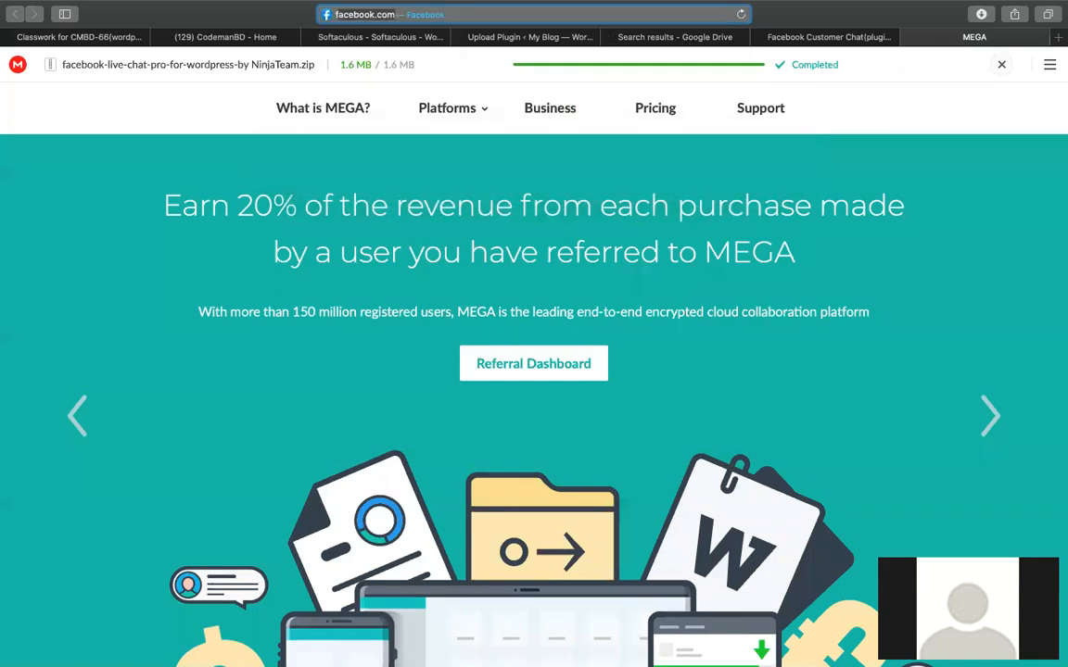
pyautogui.press('super+a')
pyautogui.write('ninja c')
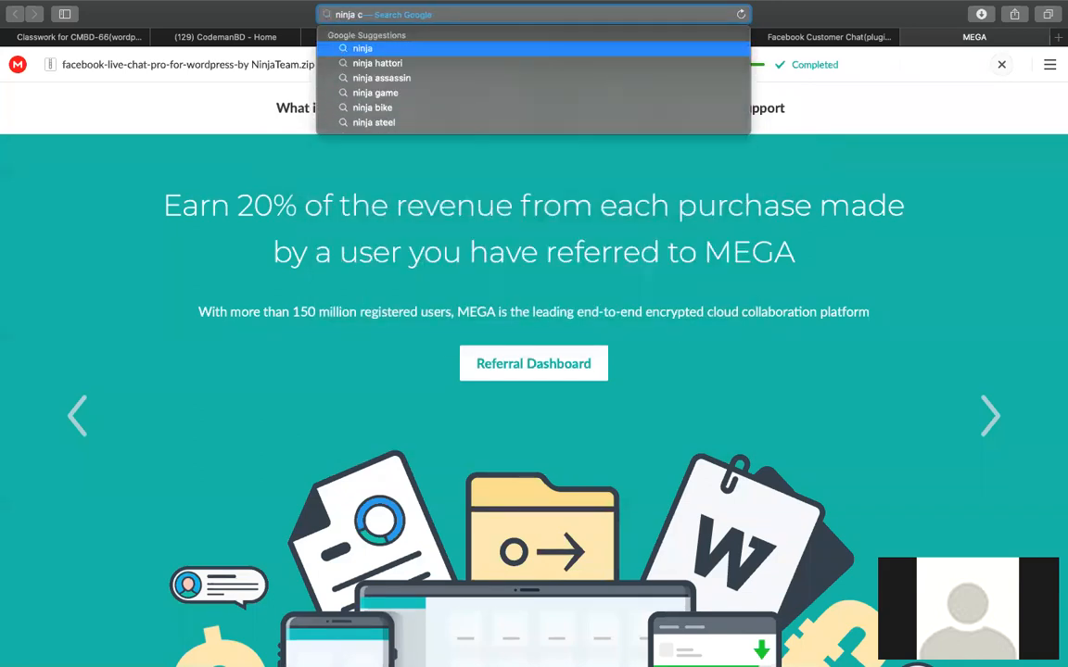
pyautogui.write('hat boyt')
pyautogui.press('Return')
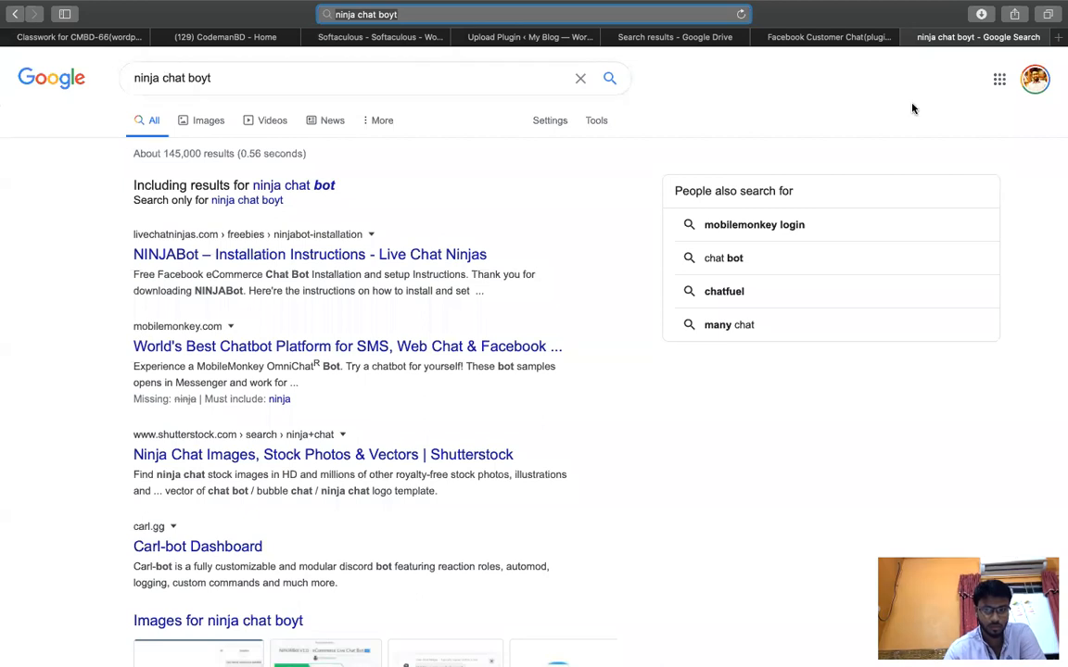
# Activate the newly installed NinjaTeam Facebook live chat plugin.
pyautogui.click(785, 37)
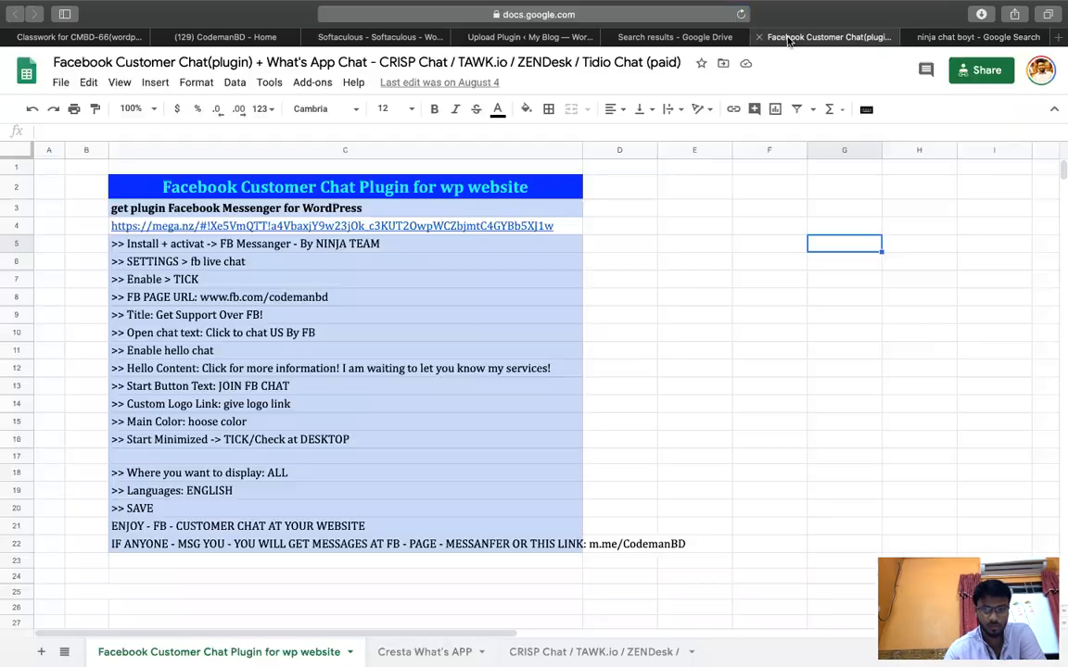
pyautogui.click(918, 37)
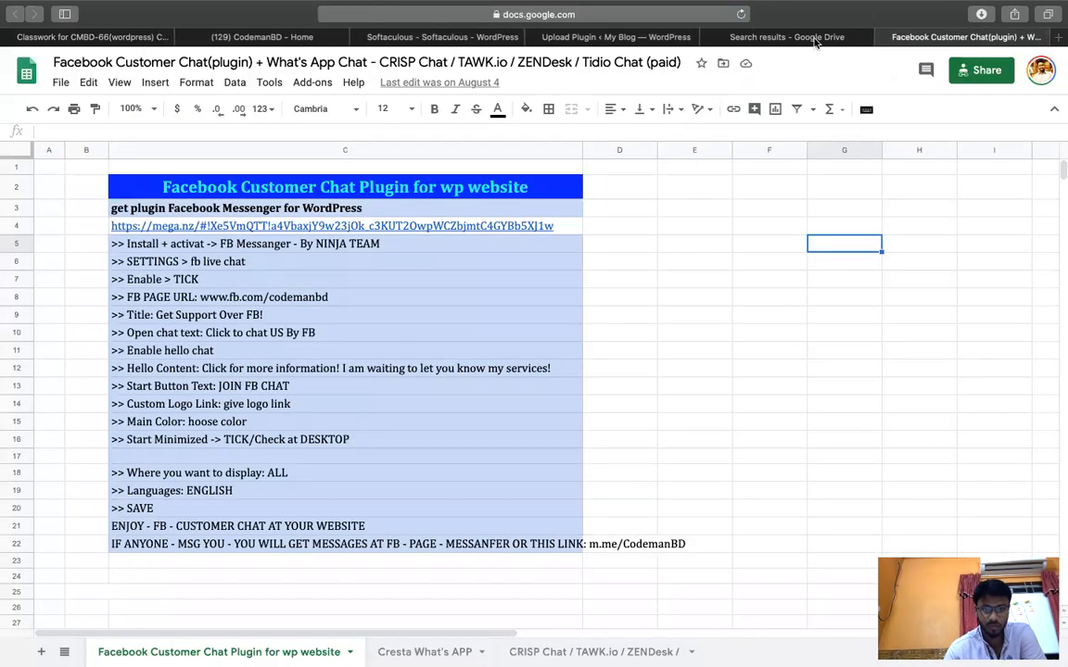
pyautogui.click(786, 37)
pyautogui.click(508, 15)
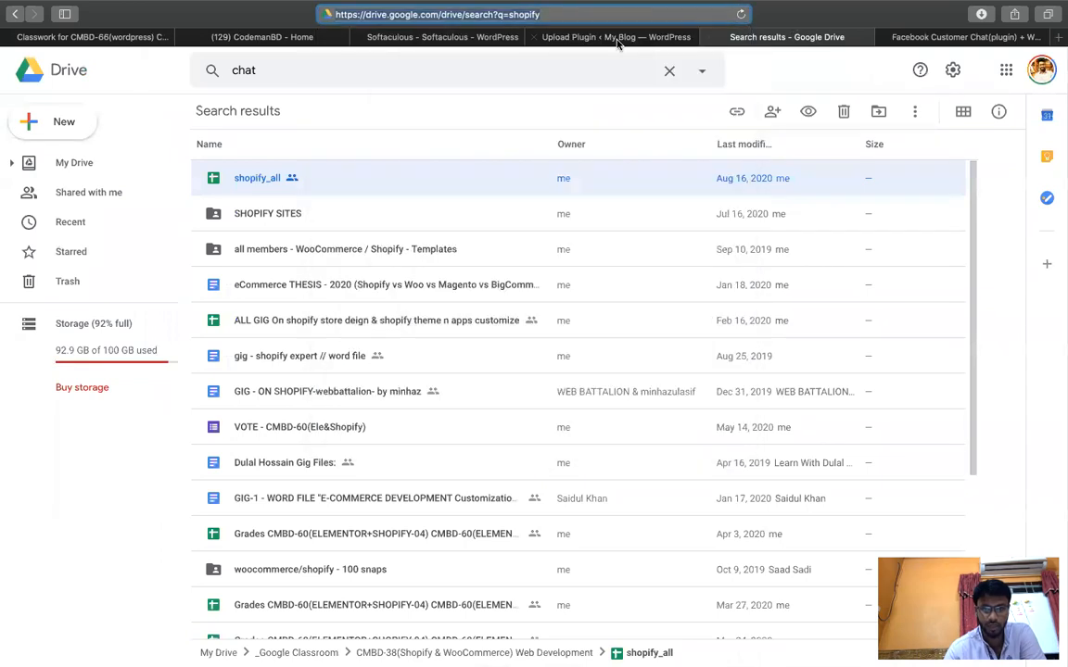
pyautogui.click(621, 37)
pyautogui.click(167, 308)
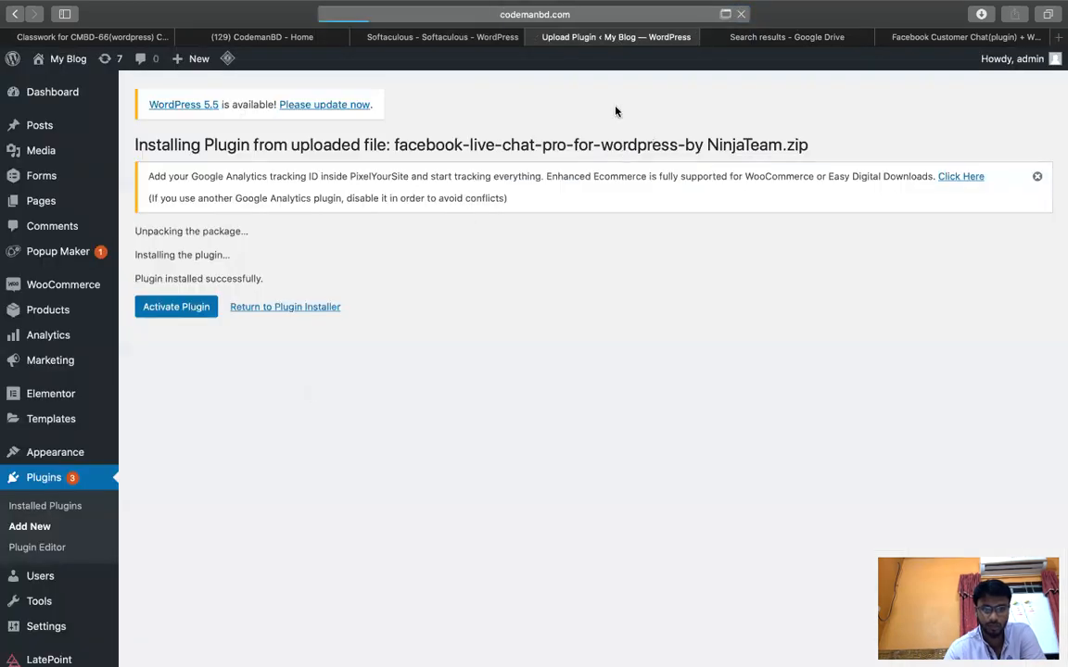
# Review the SETTINGS and FB PAGE URL steps in sheet cells C6–C8.
pyautogui.click(780, 37)
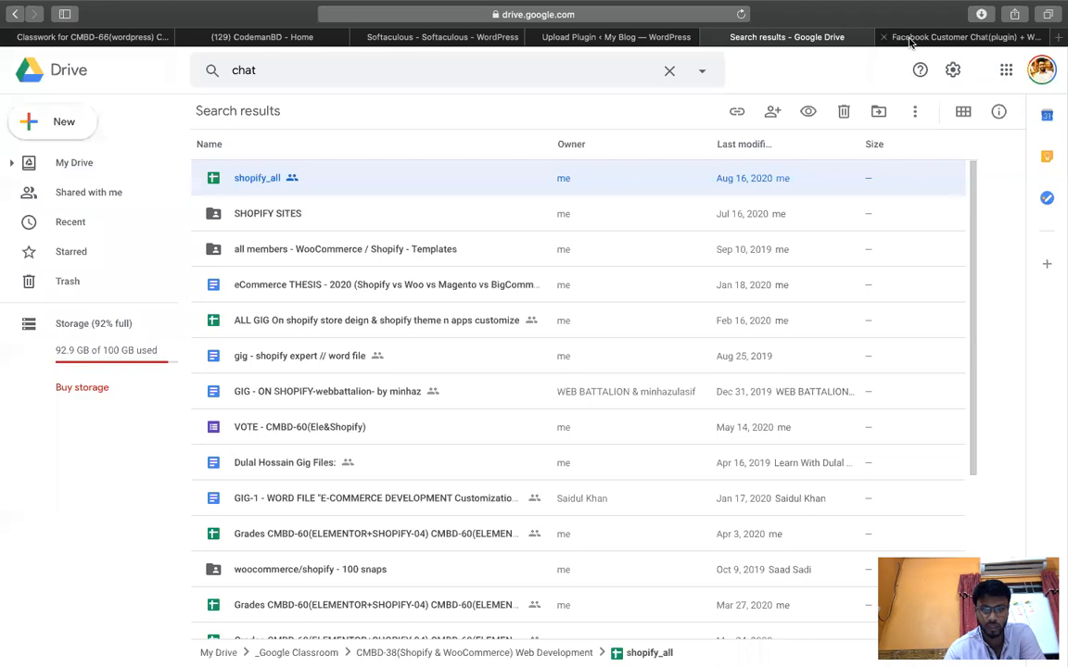
pyautogui.click(955, 37)
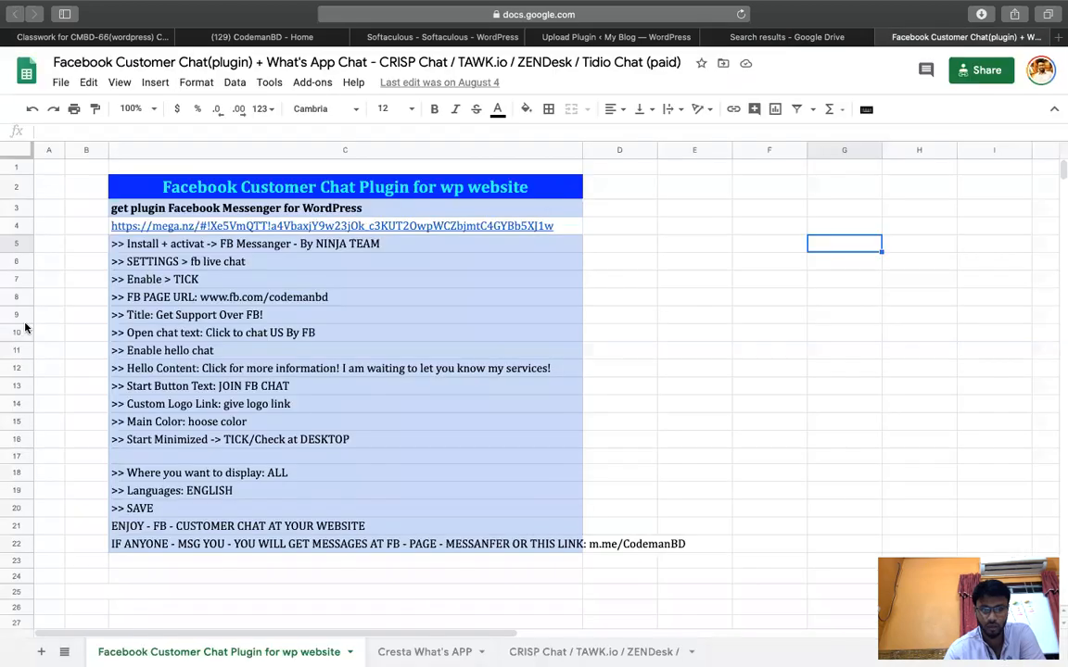
pyautogui.doubleClick(193, 262)
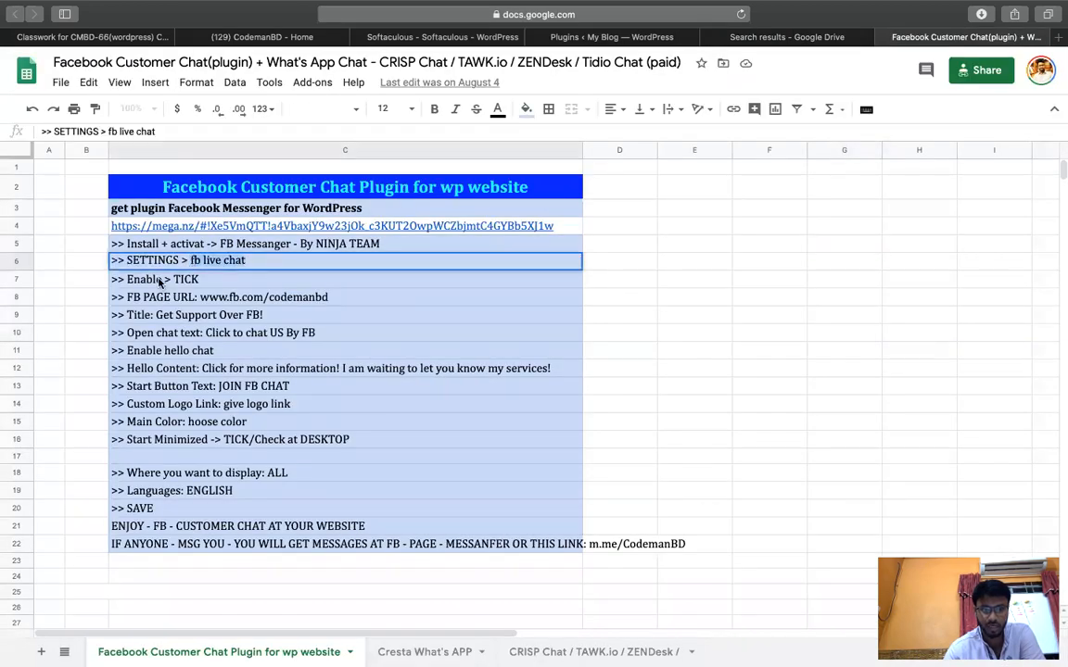
pyautogui.click(159, 283)
pyautogui.doubleClick(176, 295)
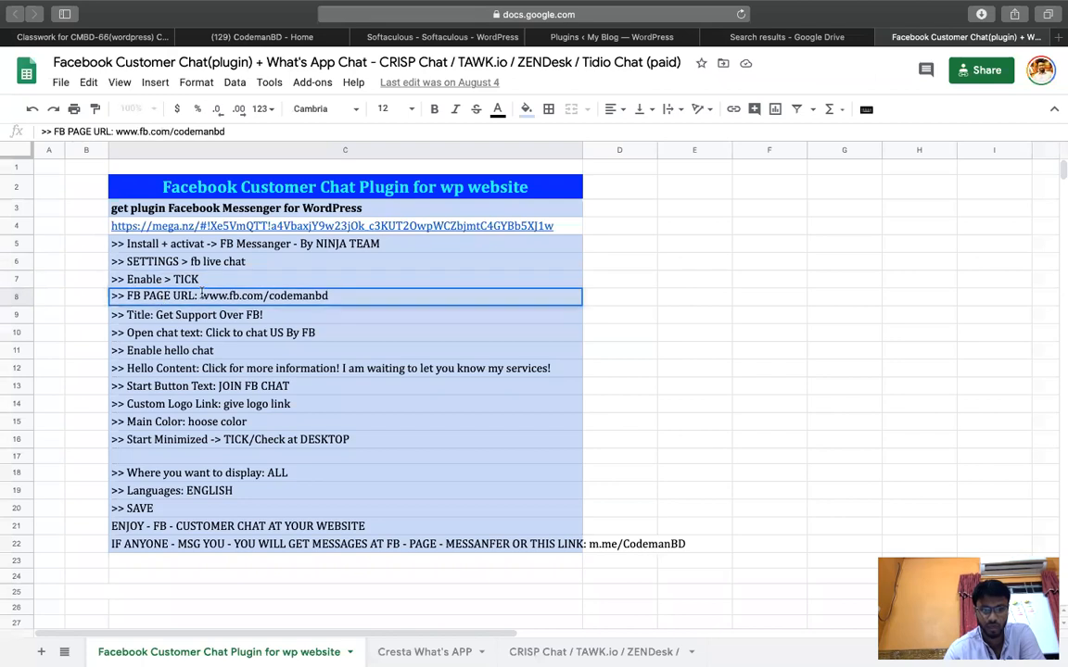
pyautogui.click(434, 38)
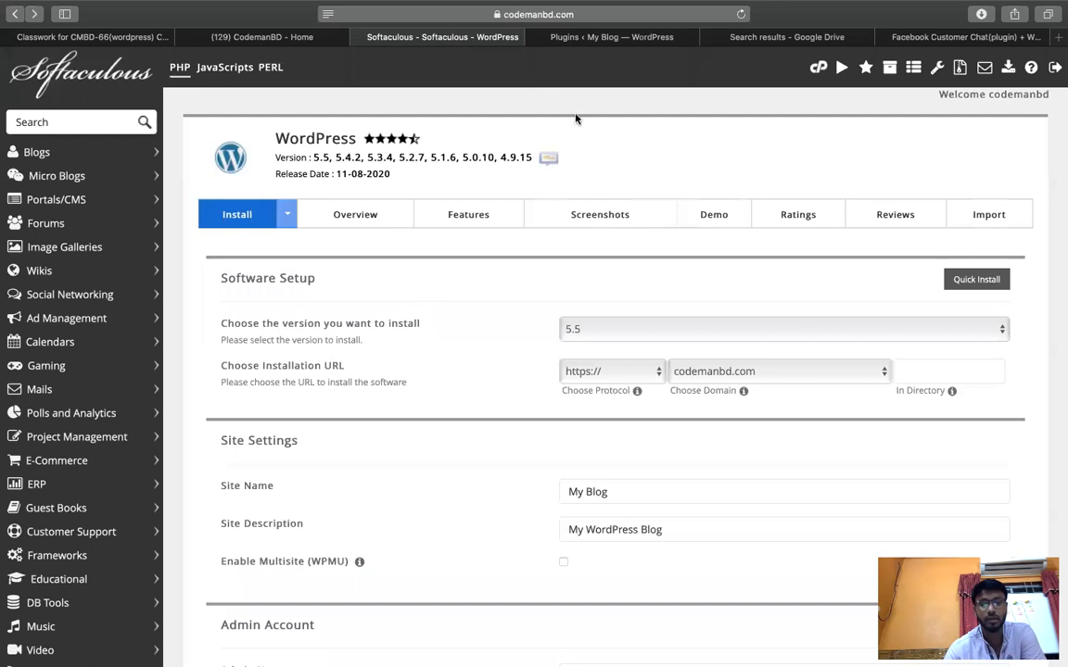
# Reload the Installed Plugins list and open Settings > Facebook Live Chat.
pyautogui.click(603, 37)
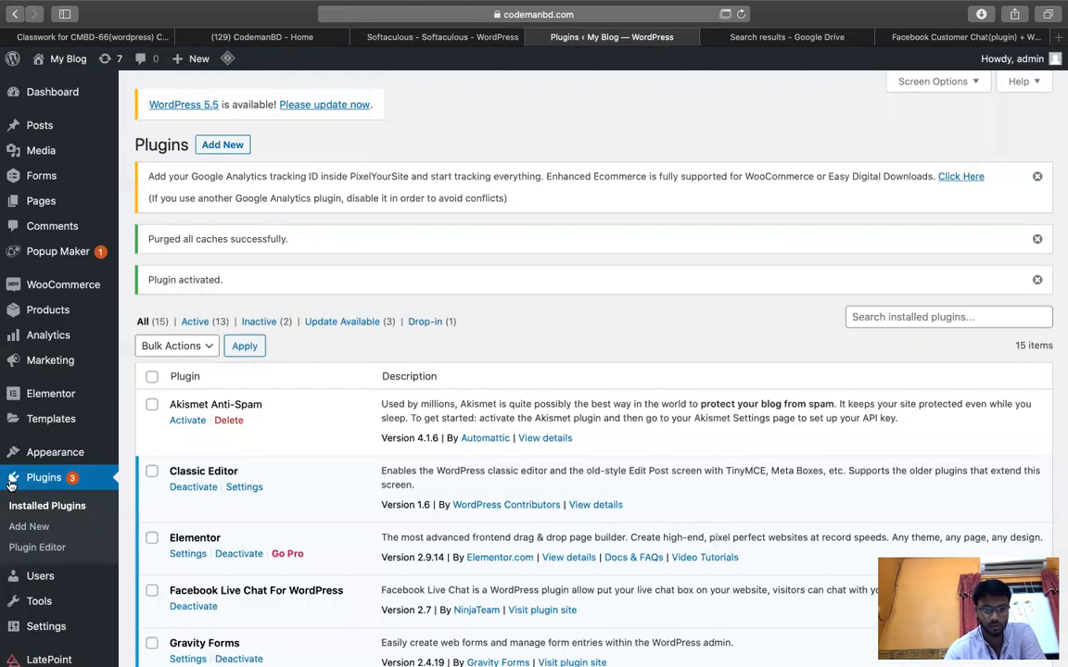
pyautogui.scroll(-15, 74, 387)
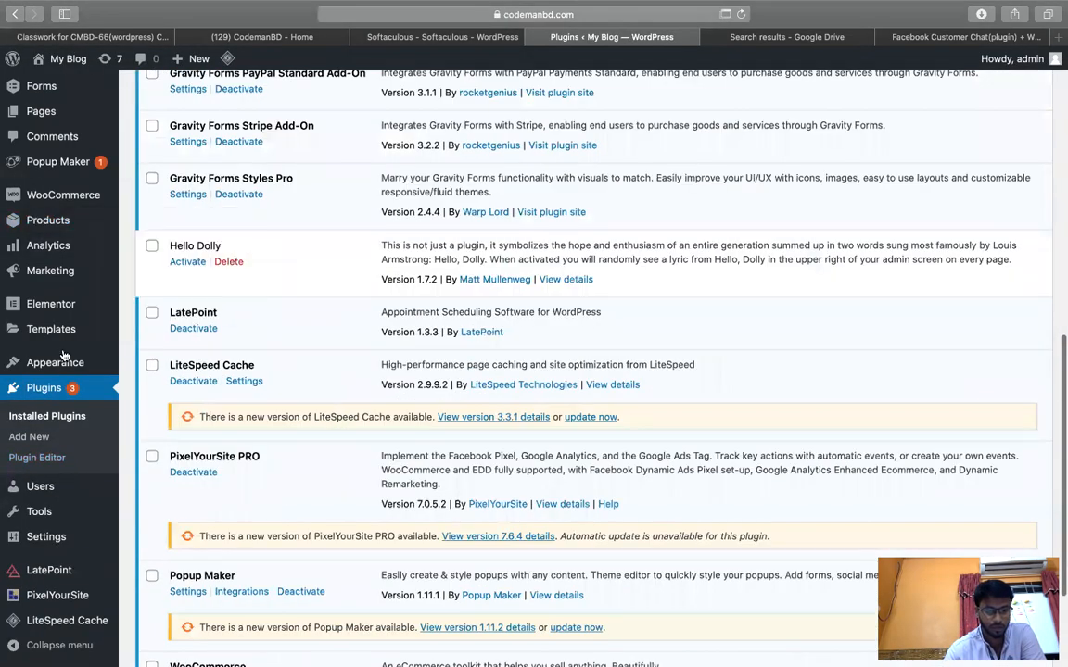
pyautogui.moveTo(83, 627)
pyautogui.click(58, 416)
pyautogui.click(741, 16)
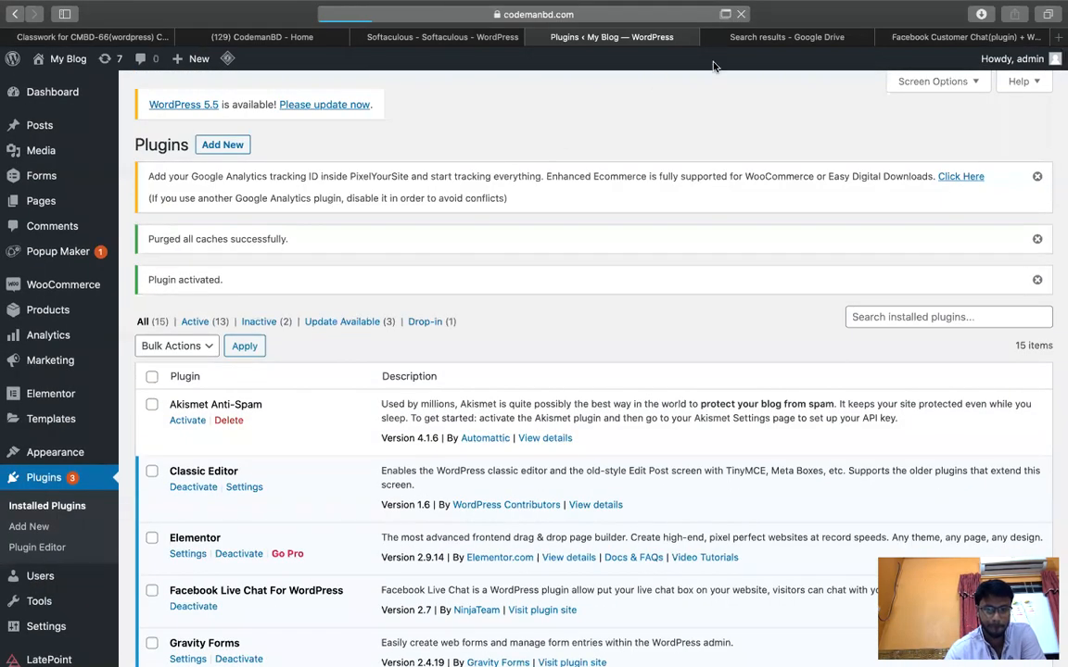
pyautogui.scroll(-1, 21, 549)
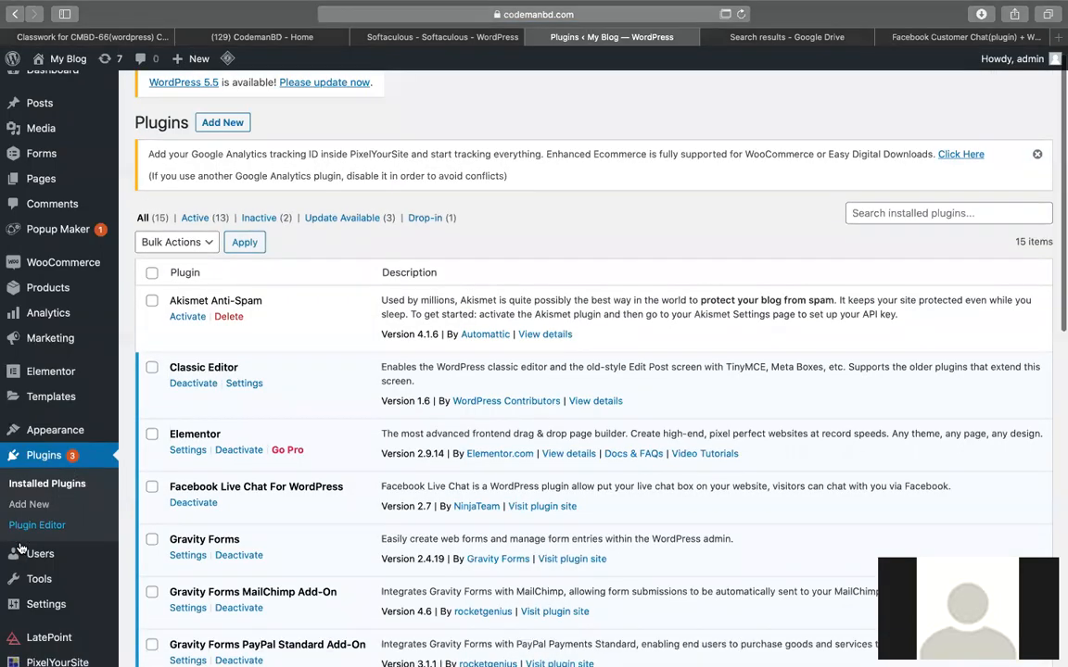
pyautogui.scroll(-5, 21, 549)
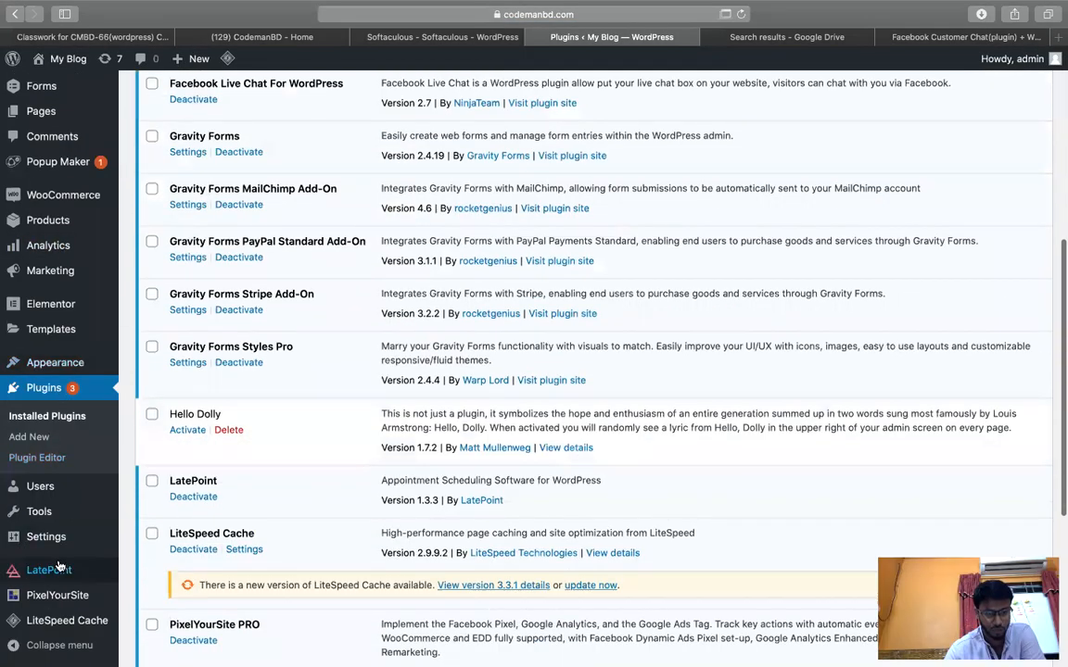
pyautogui.moveTo(51, 537)
pyautogui.click(202, 602)
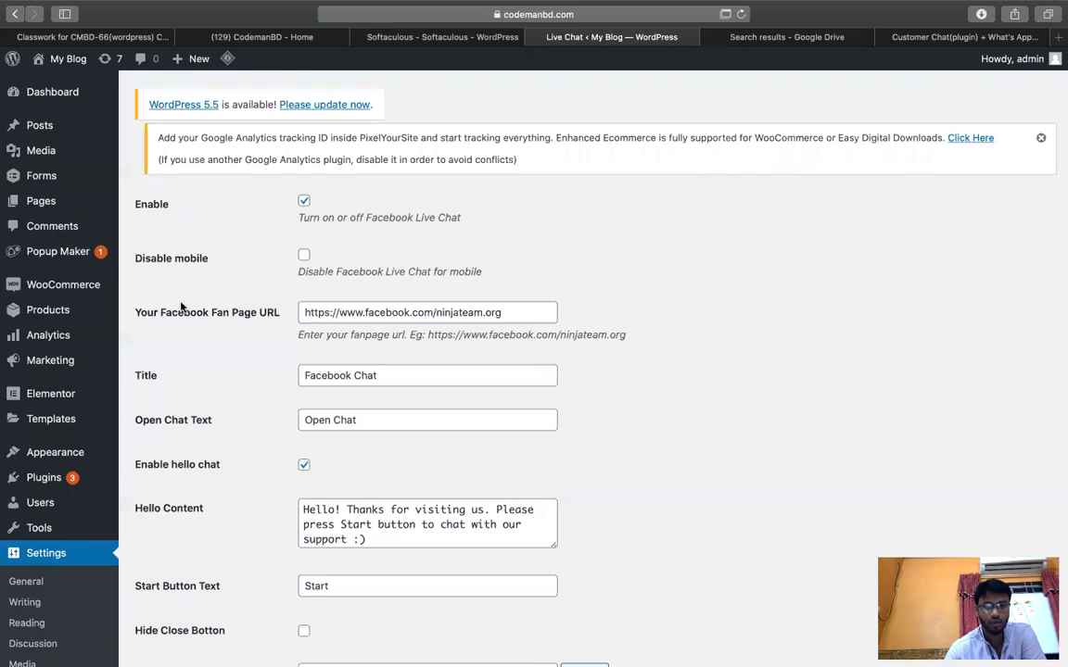
# Select the old fan page URL and load facebook.com/codemanbd in Chrome to copy its address.
pyautogui.moveTo(519, 311); pyautogui.dragTo(5, 312)
pyautogui.hotkey('ctrl', 'Up')
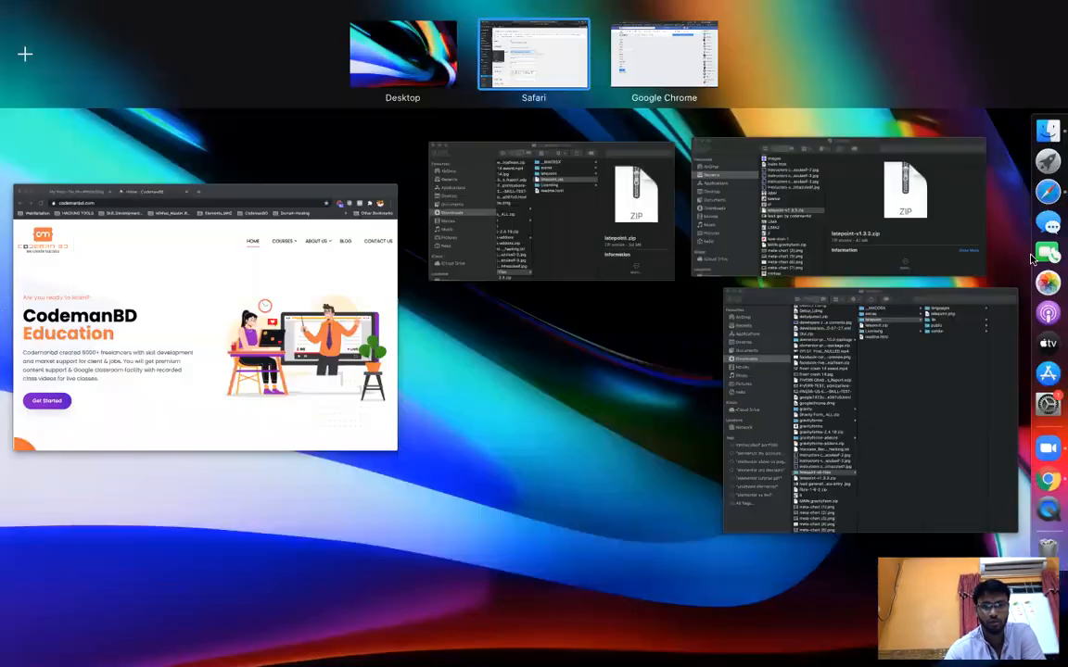
pyautogui.click(100, 296)
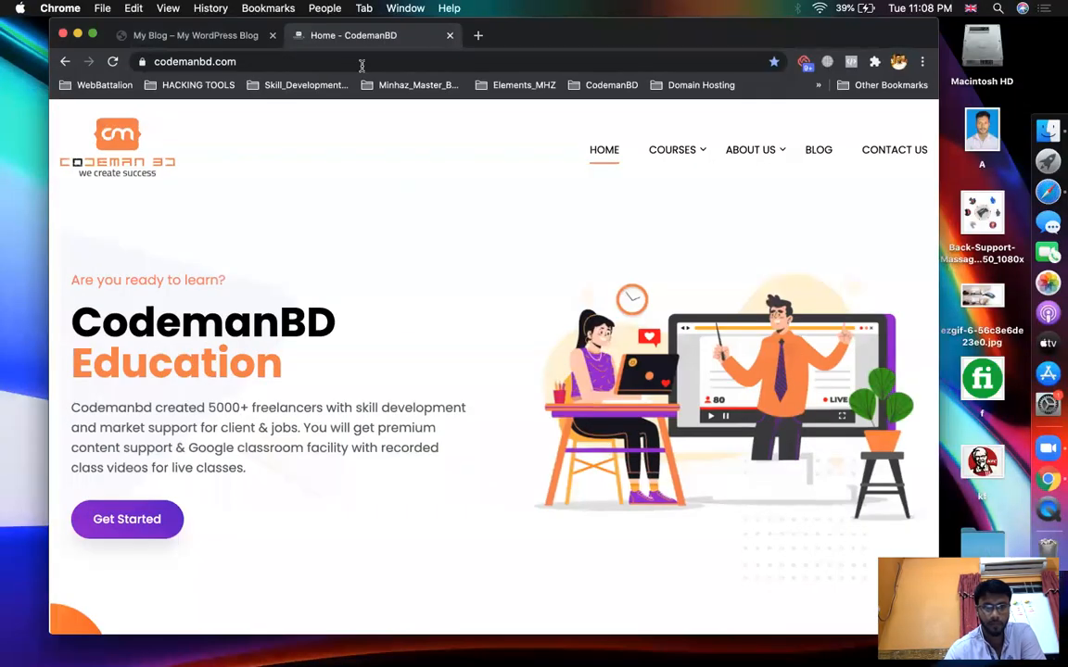
pyautogui.click(260, 61)
pyautogui.write('facebook')
pyautogui.press('Right')
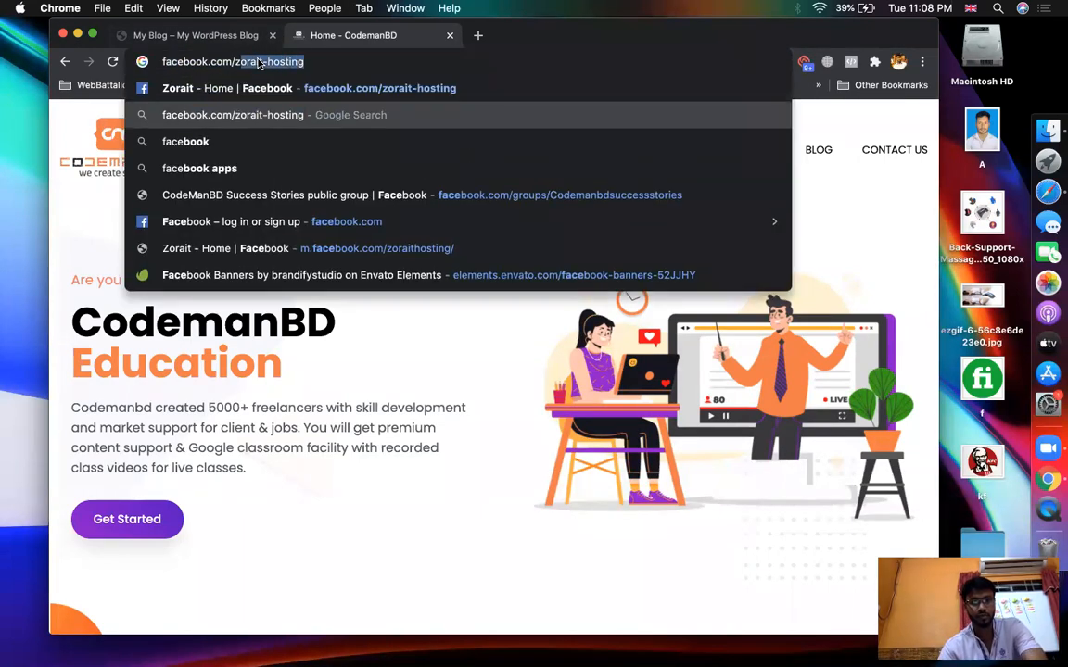
pyautogui.write('codemanbd')
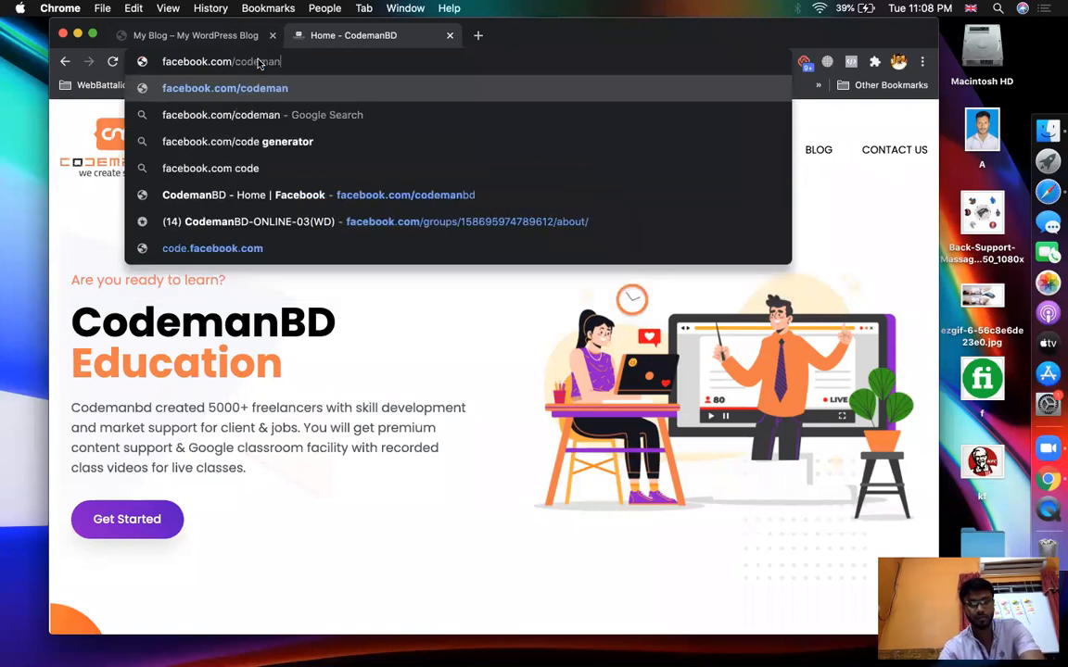
pyautogui.press('super+a')
pyautogui.press('super+c')
pyautogui.press('Return')
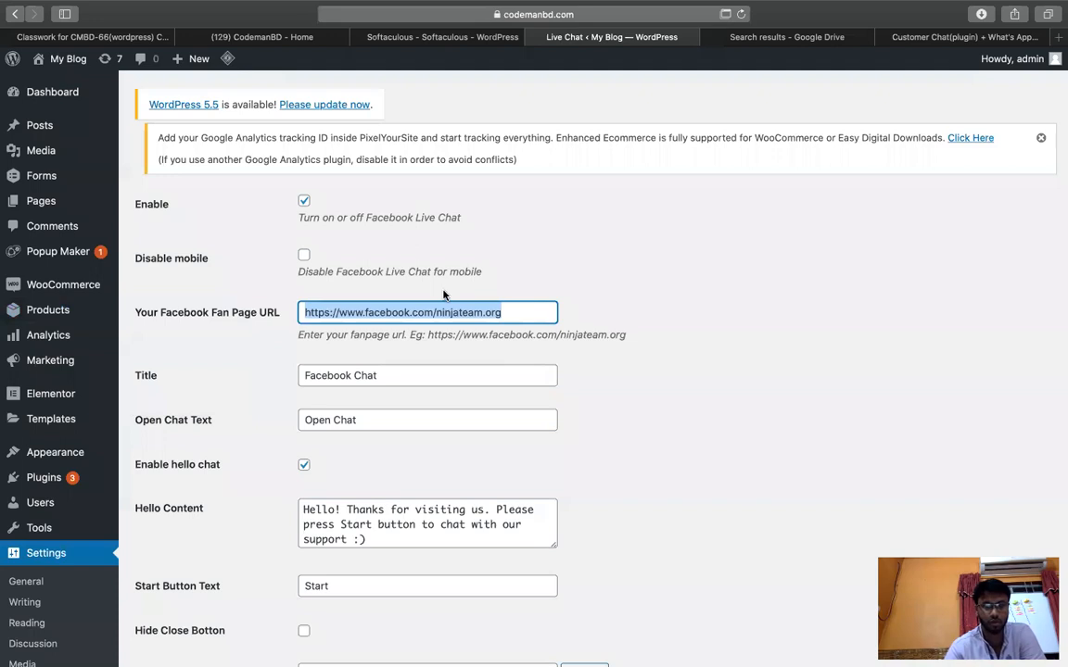
pyautogui.press('super+v')
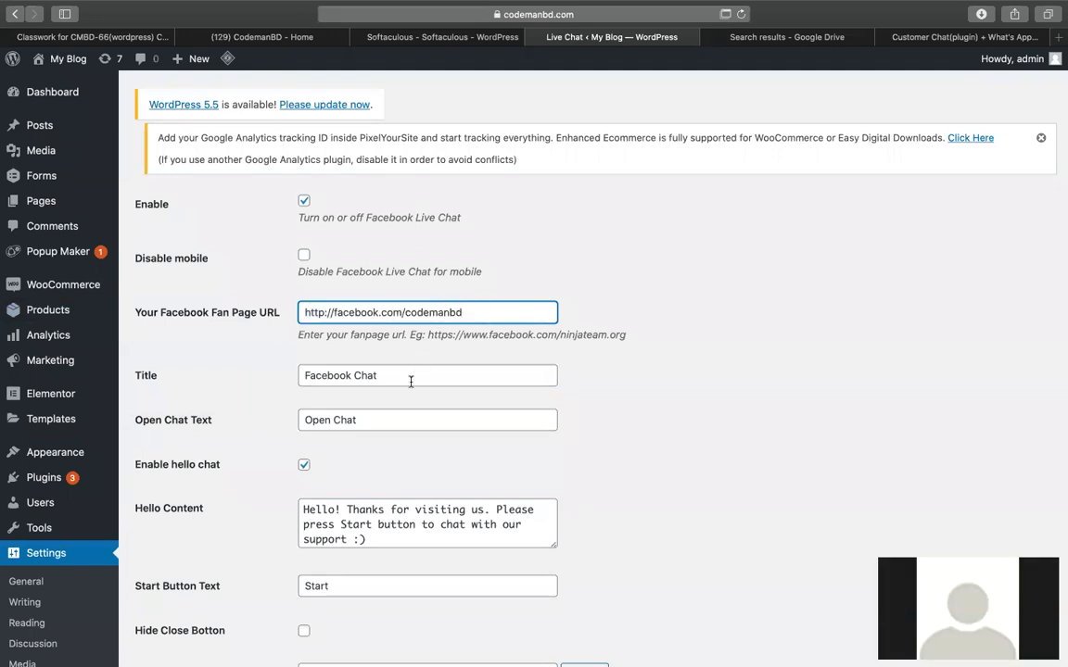
pyautogui.scroll(-10, 651, 382)
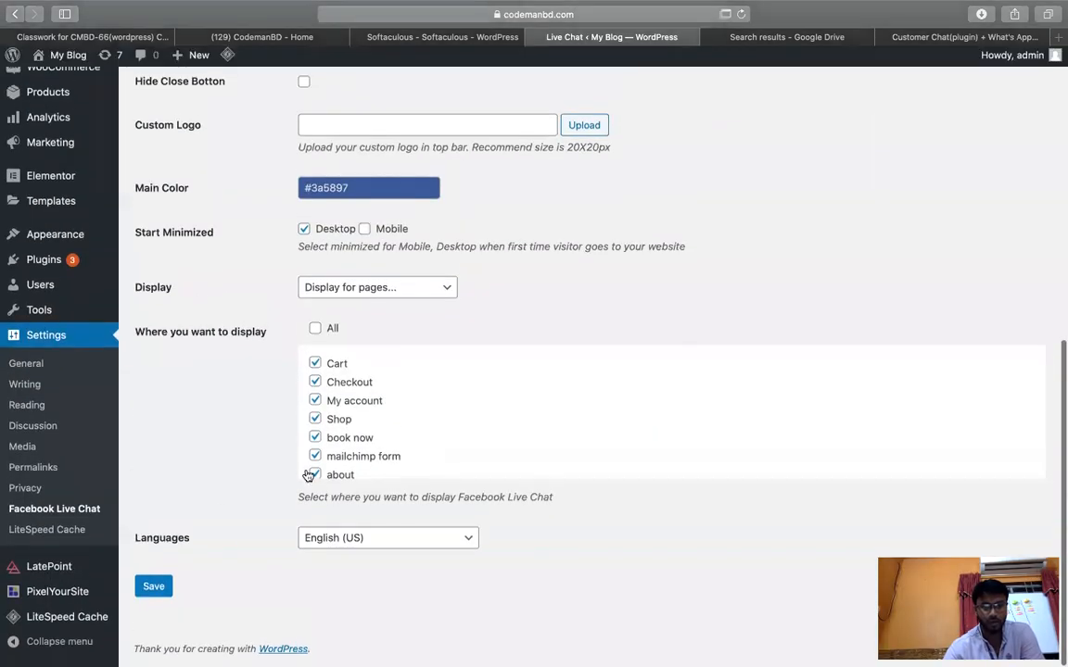
pyautogui.click(316, 334)
pyautogui.click(153, 590)
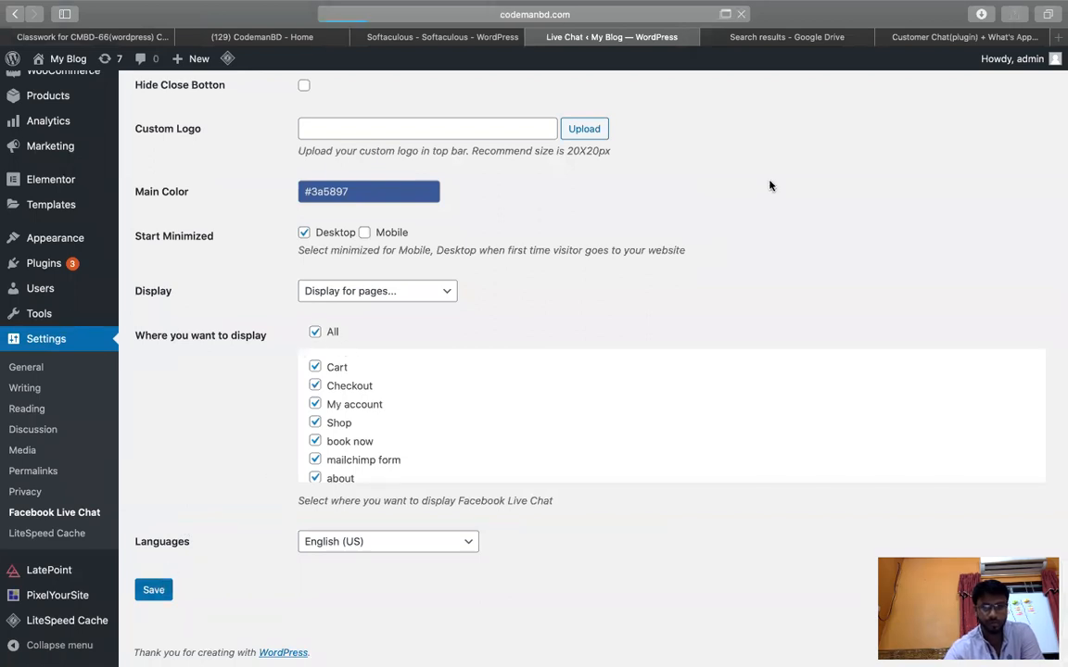
pyautogui.click(929, 39)
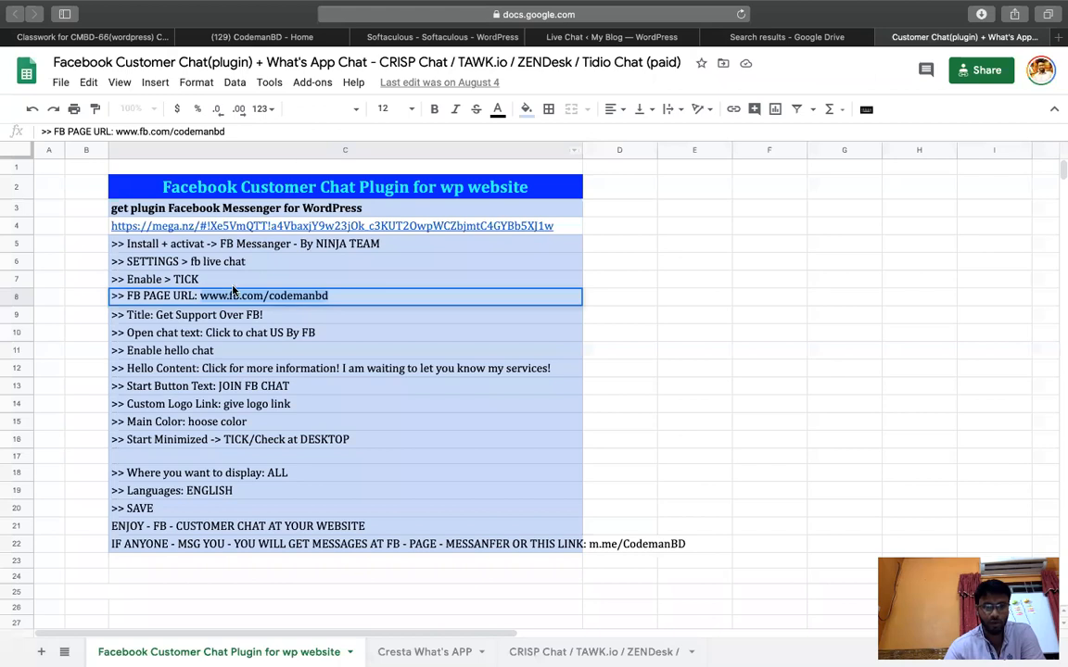
# Read the Title step in cell C9, 'Get Support Over FB!'.
pyautogui.doubleClick(176, 316)
pyautogui.moveTo(157, 313); pyautogui.dragTo(303, 312)
pyautogui.click(282, 299)
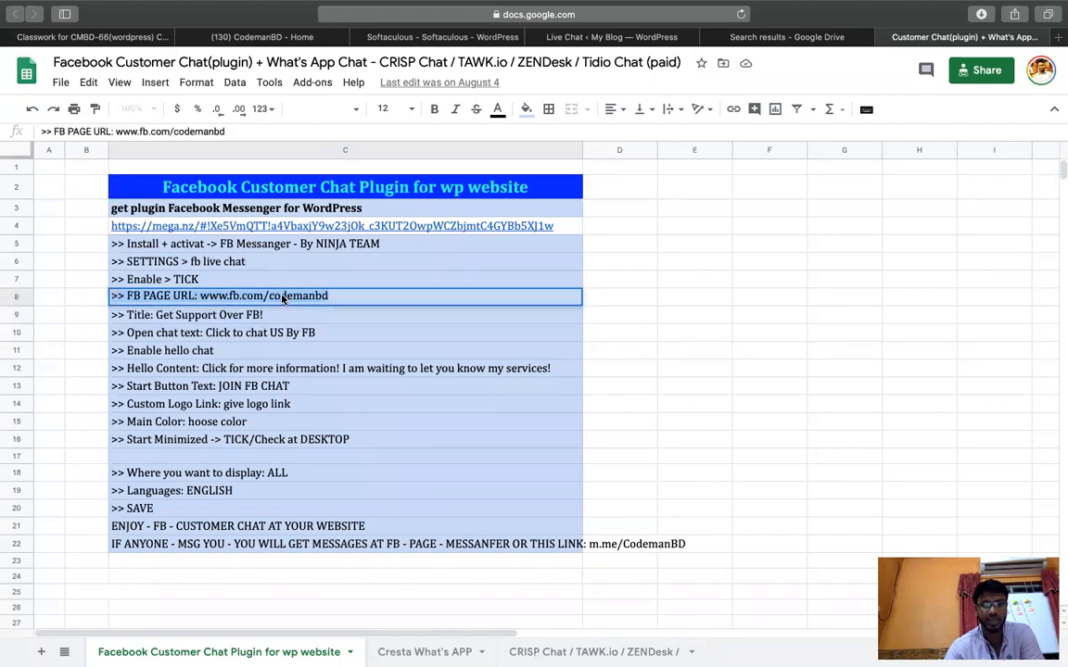
# Return to the Safari Live Chat settings page and select the site's address.
pyautogui.click(624, 37)
pyautogui.click(485, 36)
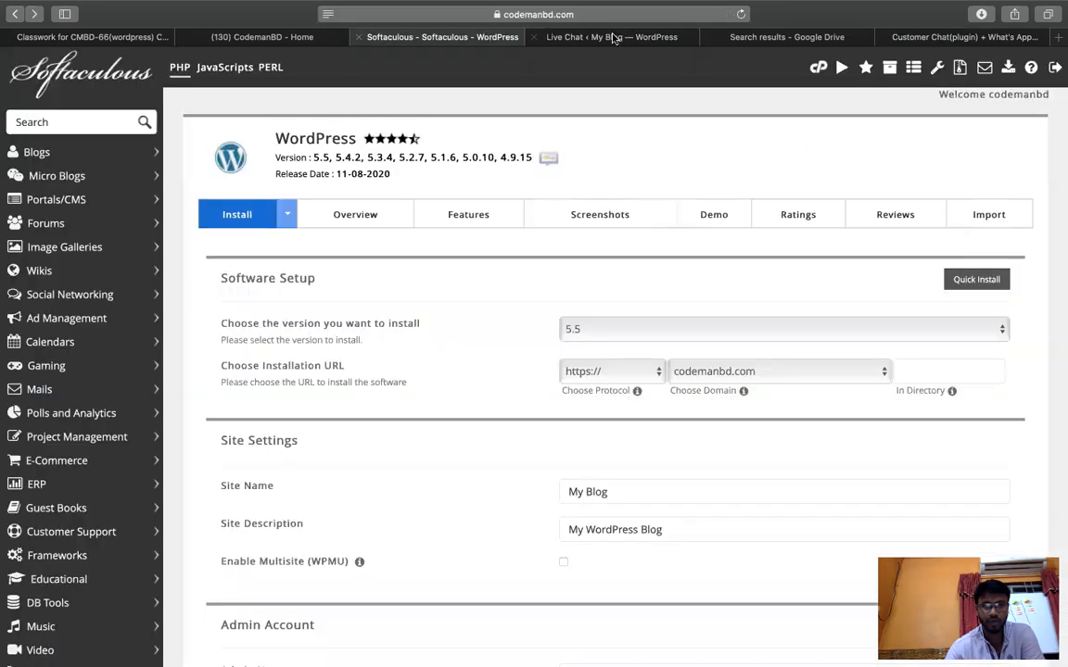
pyautogui.click(612, 37)
pyautogui.hotkey('ctrl', 'Up')
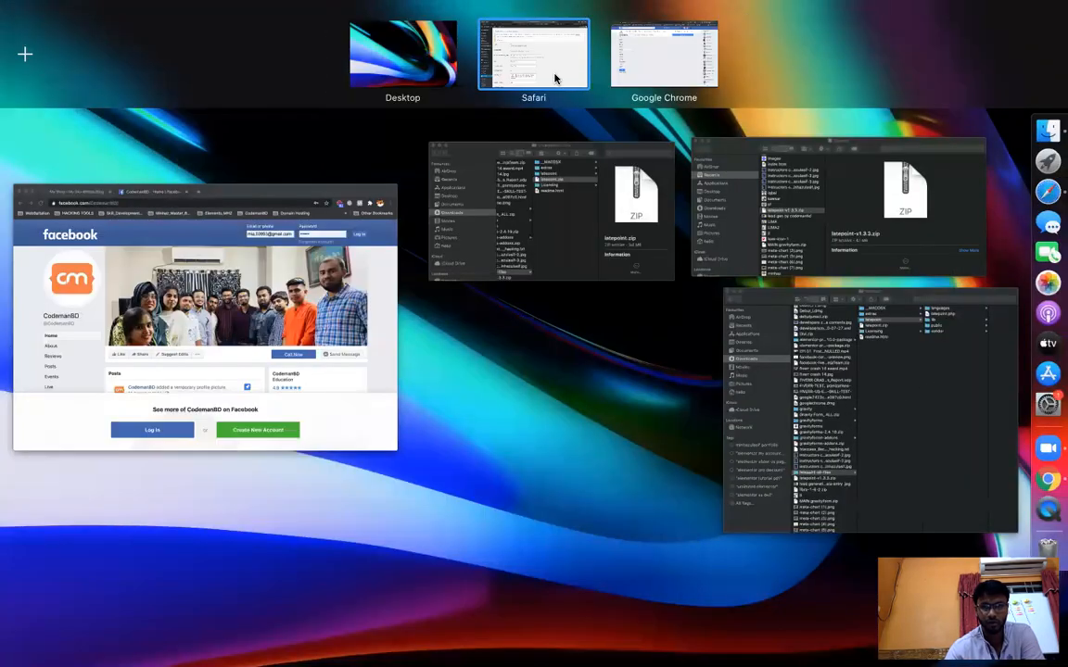
pyautogui.click(555, 79)
pyautogui.click(538, 14)
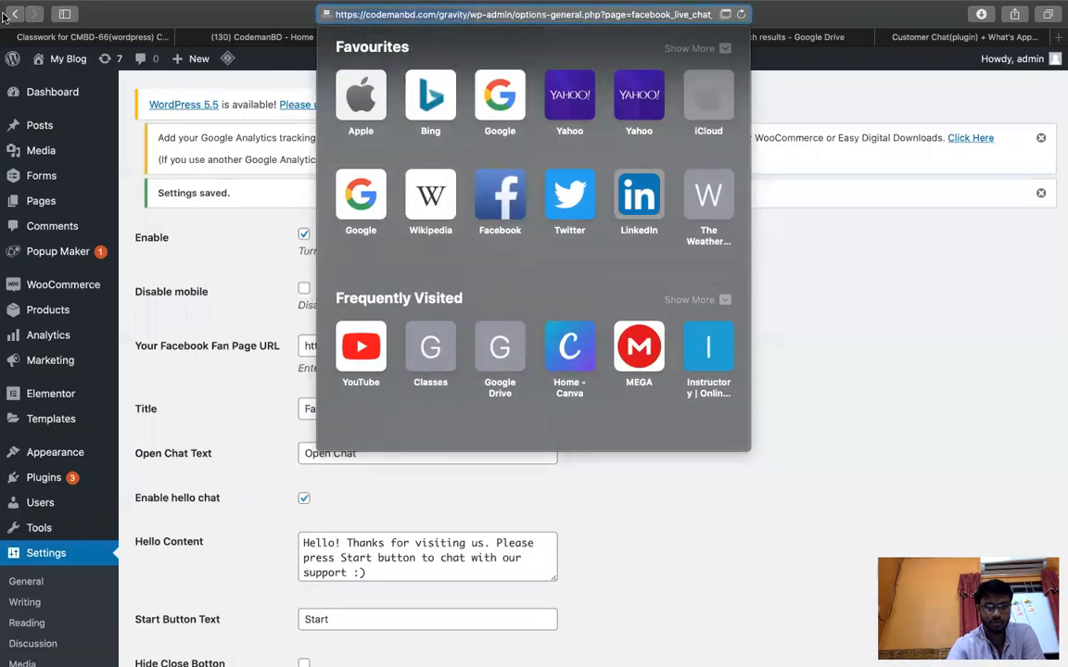
# Load codemanbd.com/gravity/ in Chrome, close the duplicate tab and go full screen.
pyautogui.hotkey('ctrl', 'Left')
pyautogui.click(250, 61)
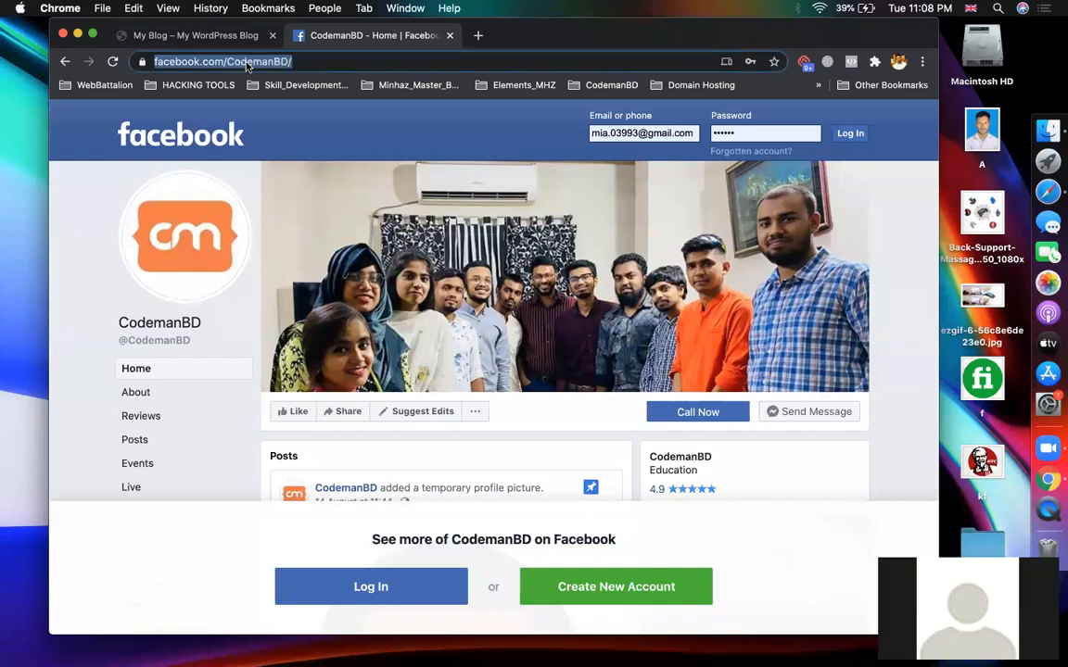
pyautogui.write('v')
pyautogui.press('BackSpace')
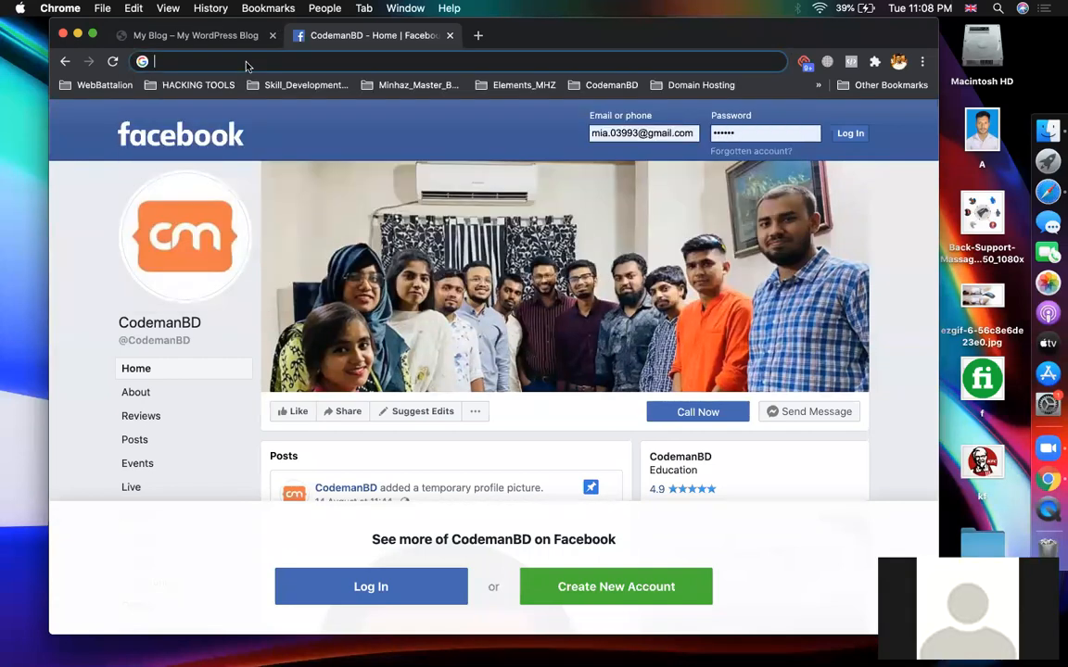
pyautogui.write('https://codemanbd.com/gravity/')
pyautogui.press('Return')
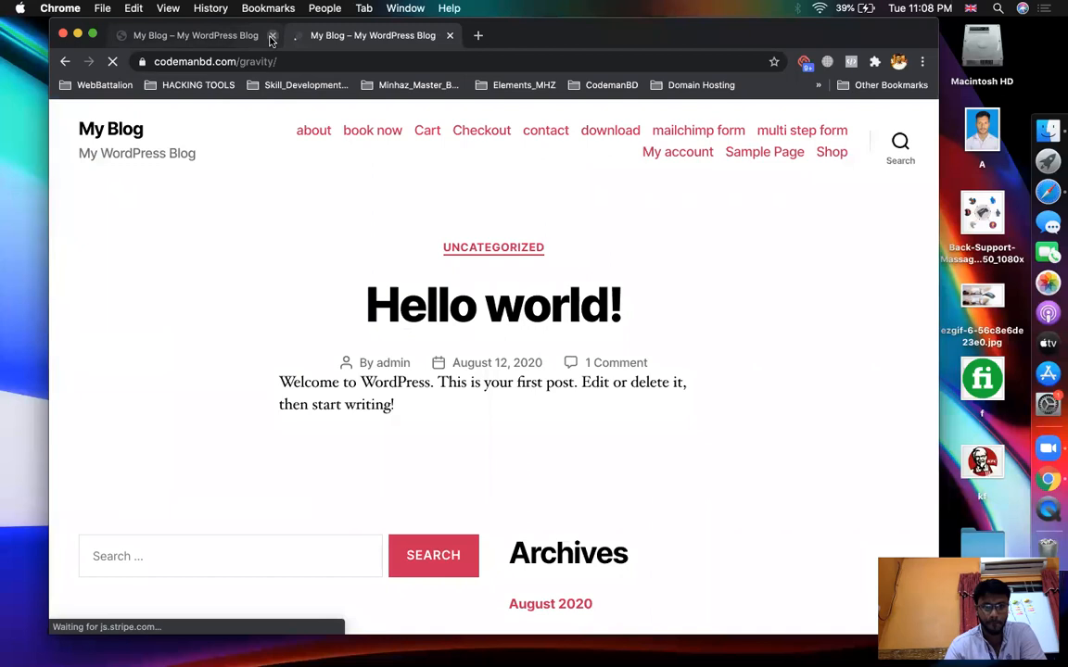
pyautogui.click(272, 35)
pyautogui.click(93, 34)
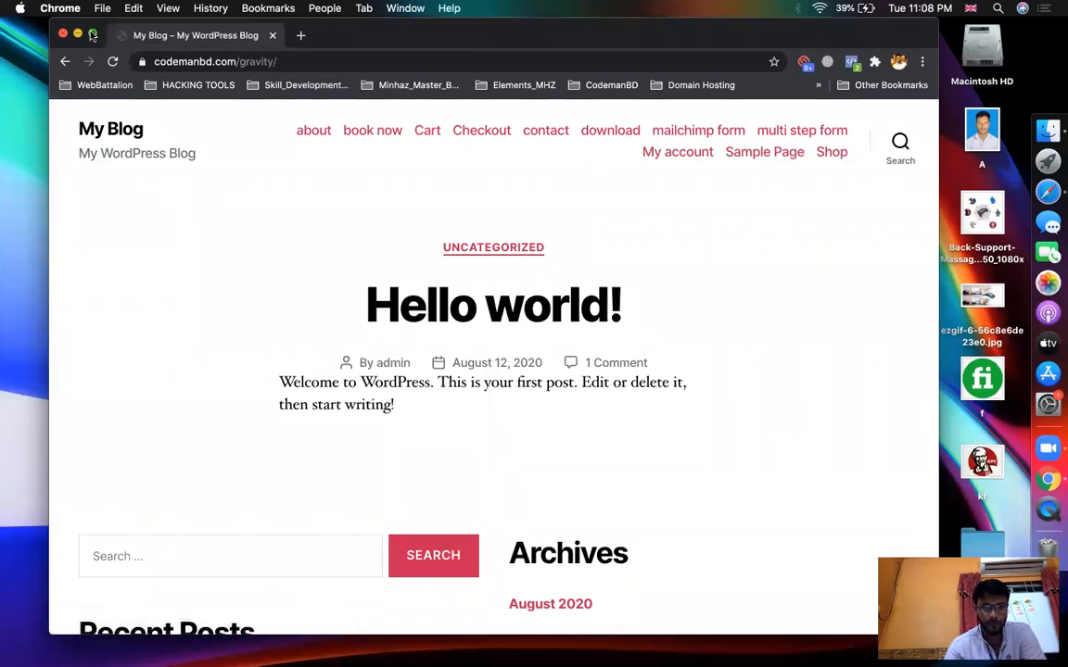
# Scroll through the My Blog home page, then return to the Safari chat settings.
pyautogui.scroll(-2, 666, 482)
pyautogui.scroll(2, 665, 482)
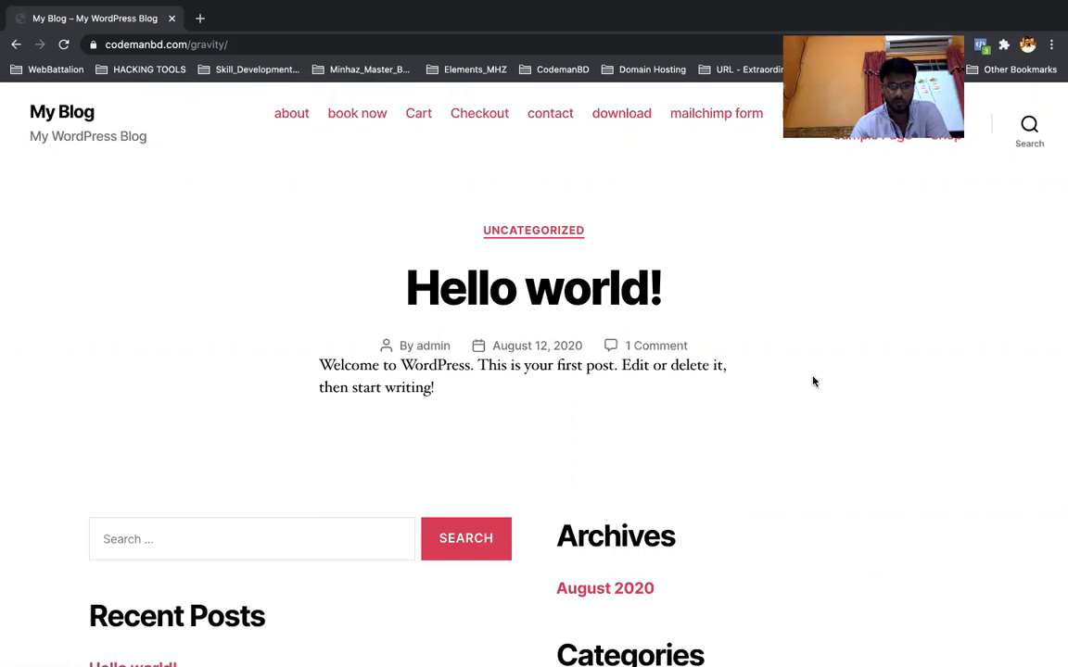
pyautogui.scroll(-5, 813, 379)
pyautogui.scroll(5, 813, 380)
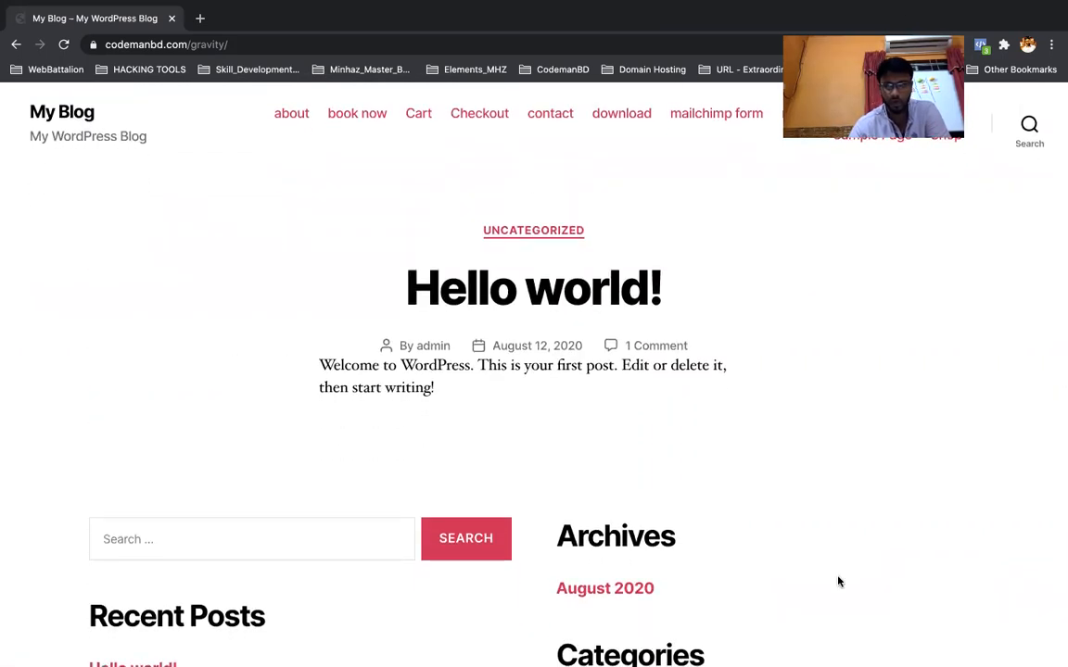
pyautogui.scroll(-5, 840, 477)
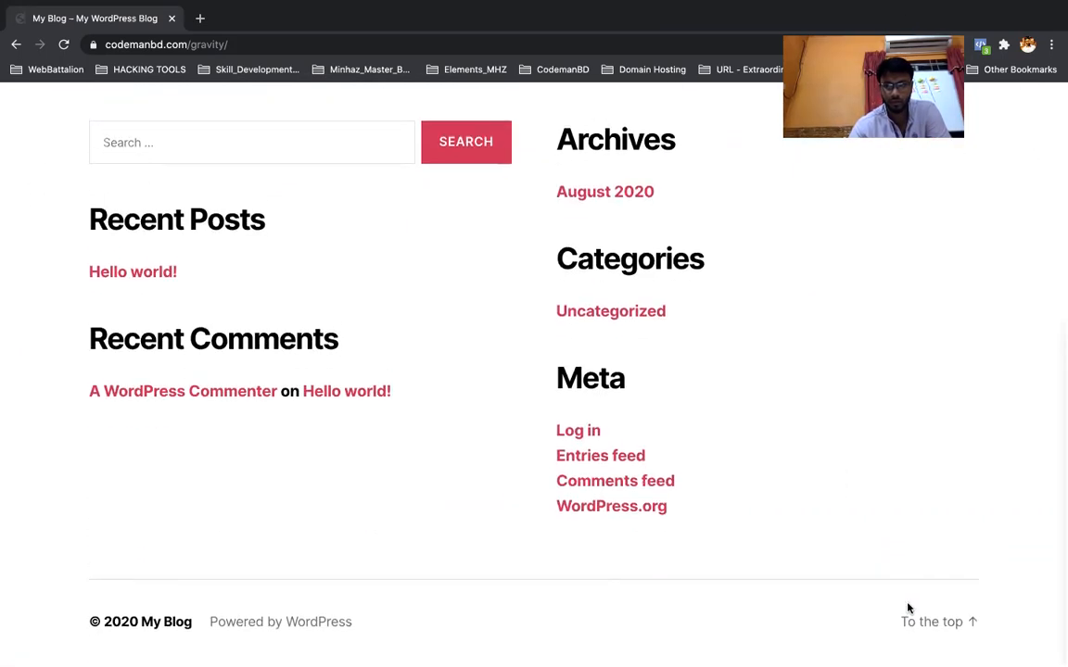
pyautogui.click(912, 620)
pyautogui.hotkey('ctrl', 'Up')
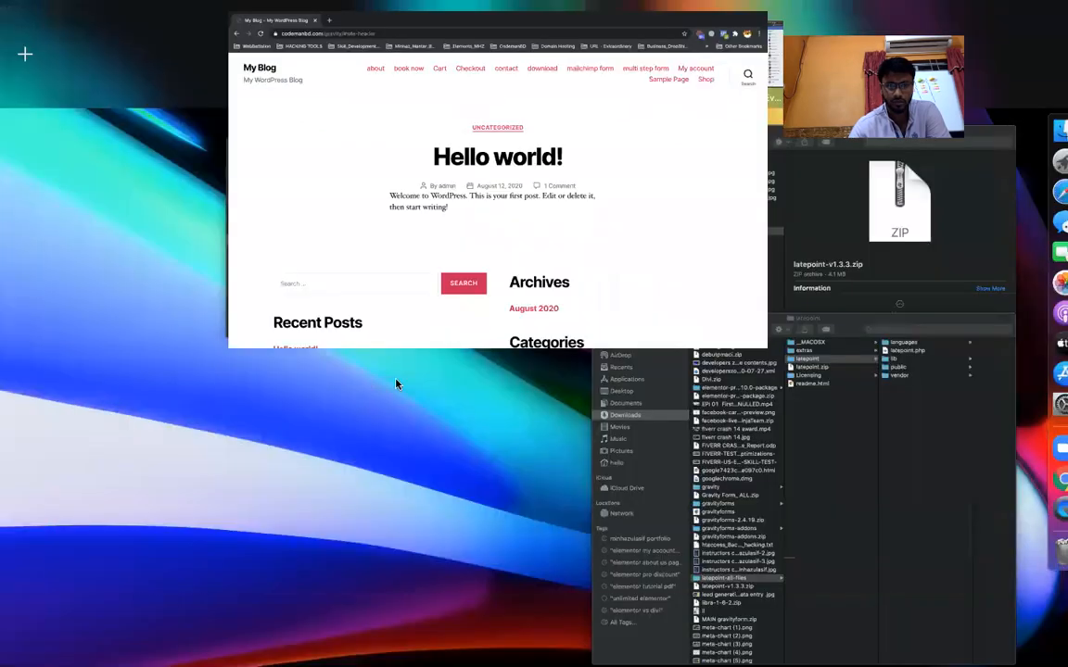
pyautogui.click(1024, 171)
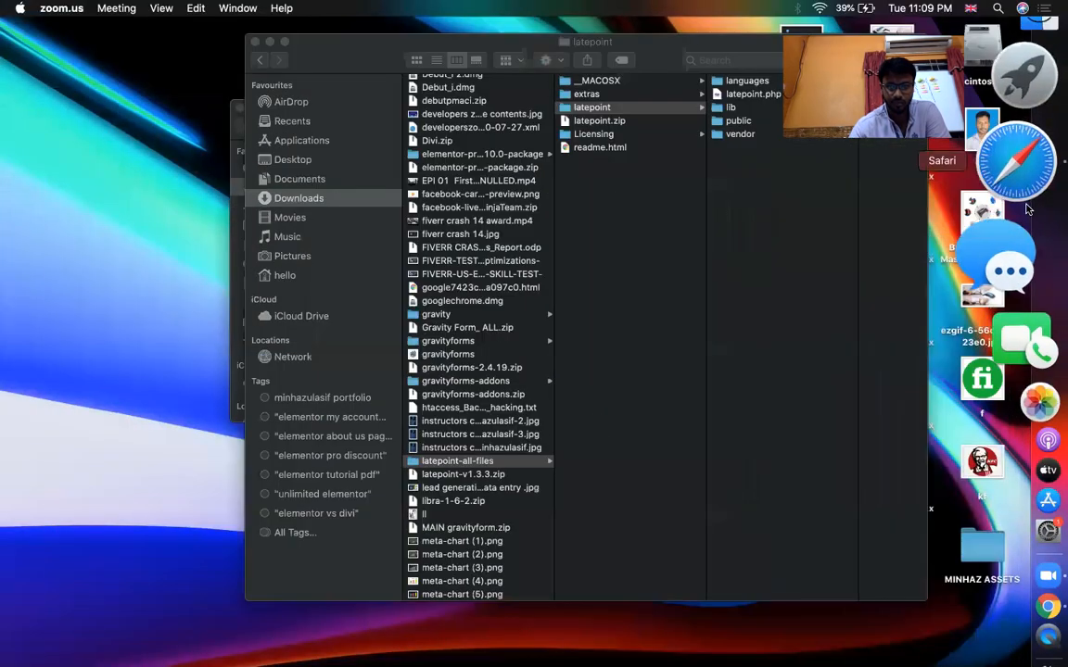
pyautogui.scroll(-1, 583, 430)
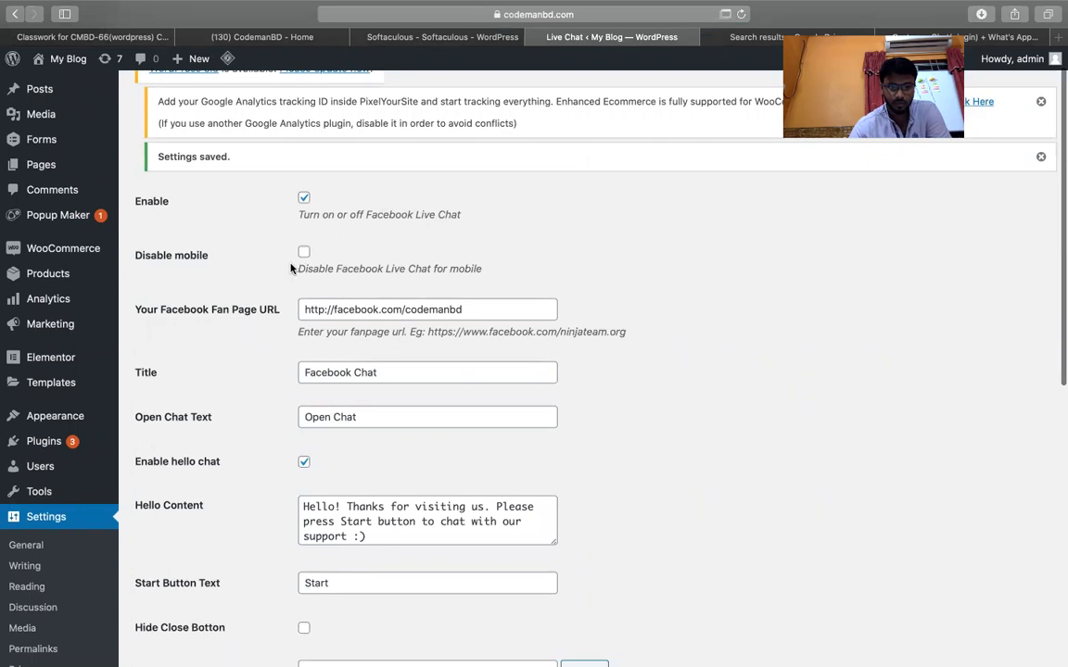
# Change the chat title to 'codemanbd' and Hello Content to 'hi how can I help you !'.
pyautogui.scroll(-2, 537, 366)
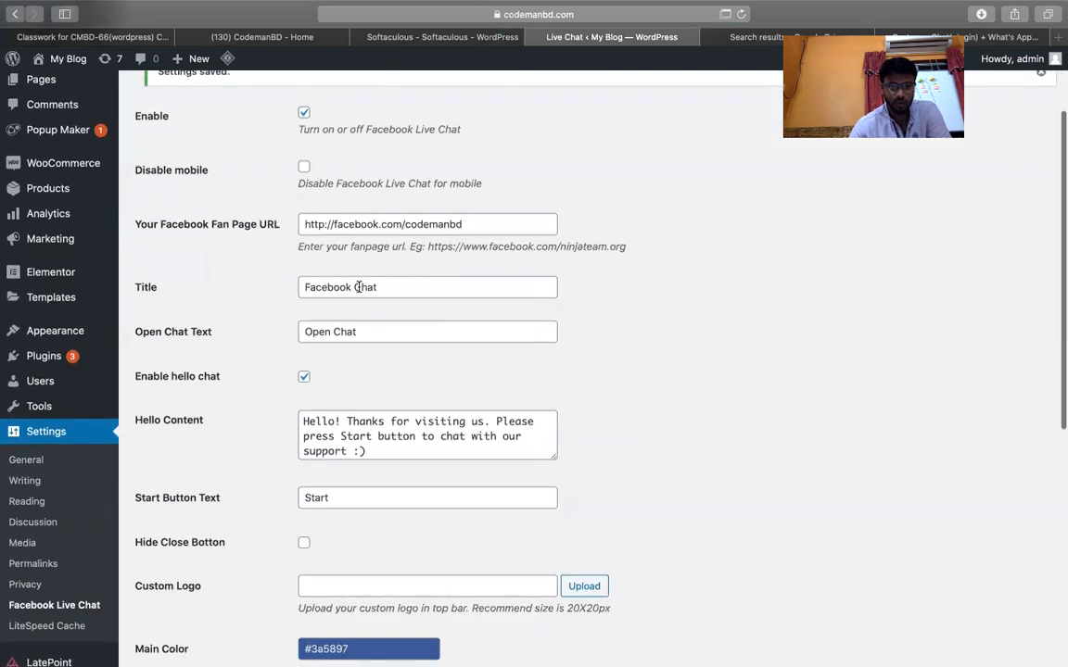
pyautogui.tripleClick(358, 287)
pyautogui.write('codemanbd')
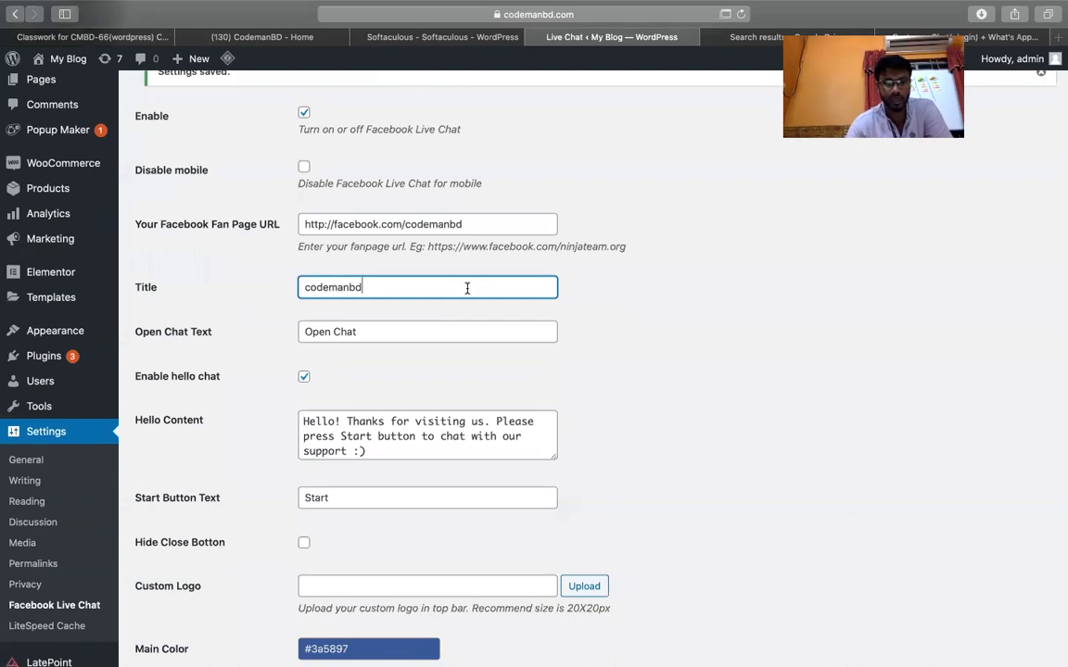
pyautogui.click(543, 346)
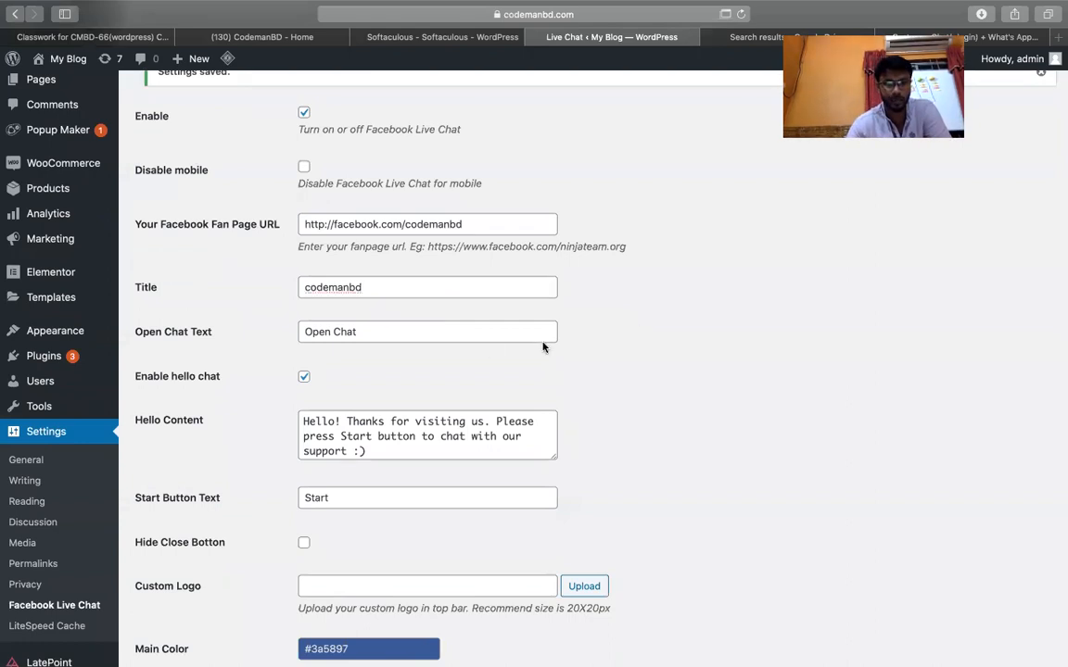
pyautogui.click(453, 334)
pyautogui.scroll(-3, 684, 396)
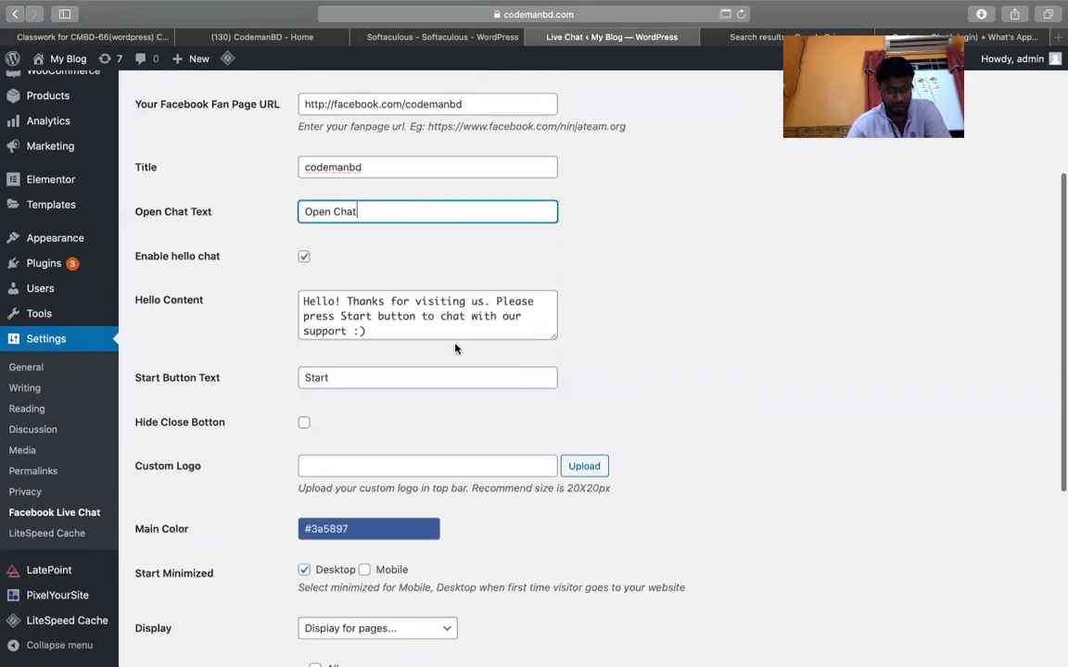
pyautogui.click(414, 326)
pyautogui.press('super+a')
pyautogui.write('hi')
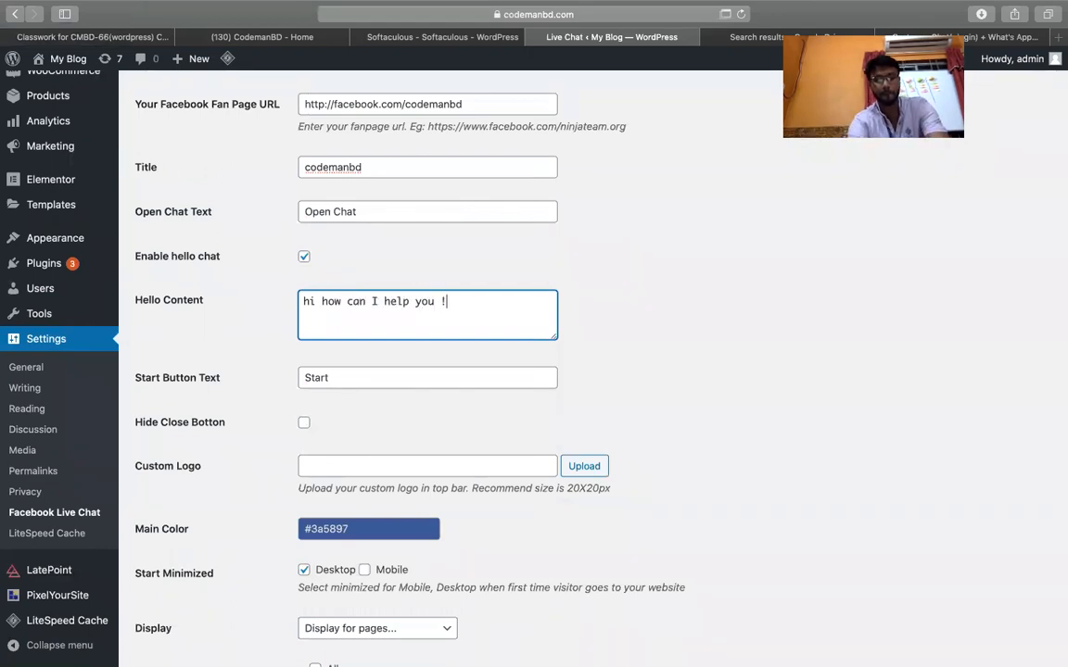
pyautogui.click(576, 366)
# Set the Main Color to orange #E87E38 and save the chat settings.
pyautogui.scroll(-3, 637, 376)
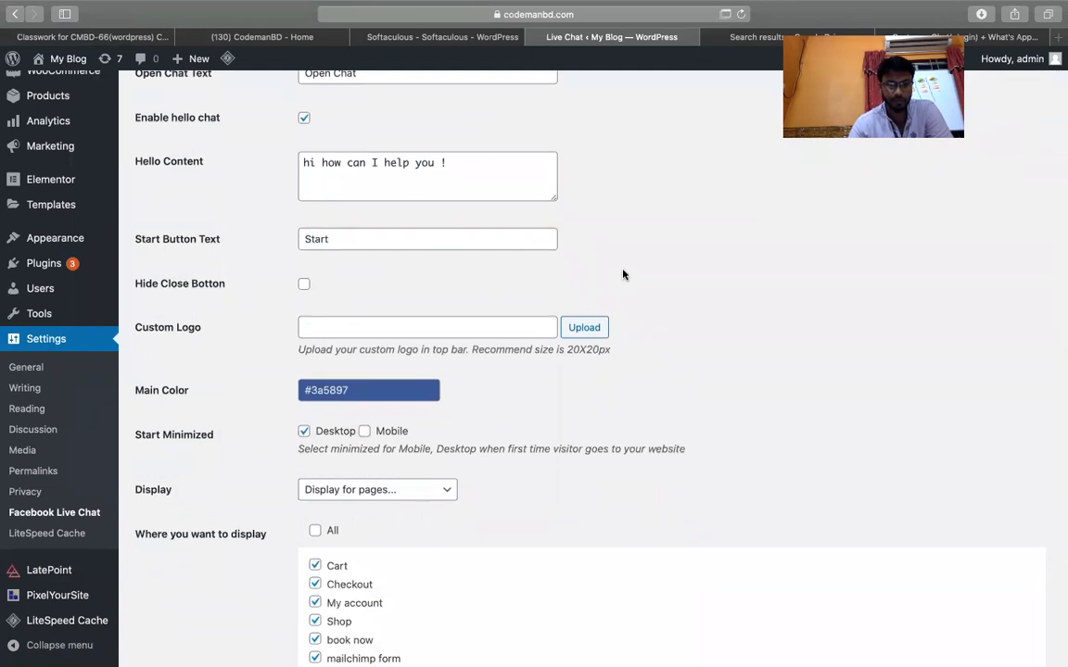
pyautogui.click(374, 389)
pyautogui.click(412, 493)
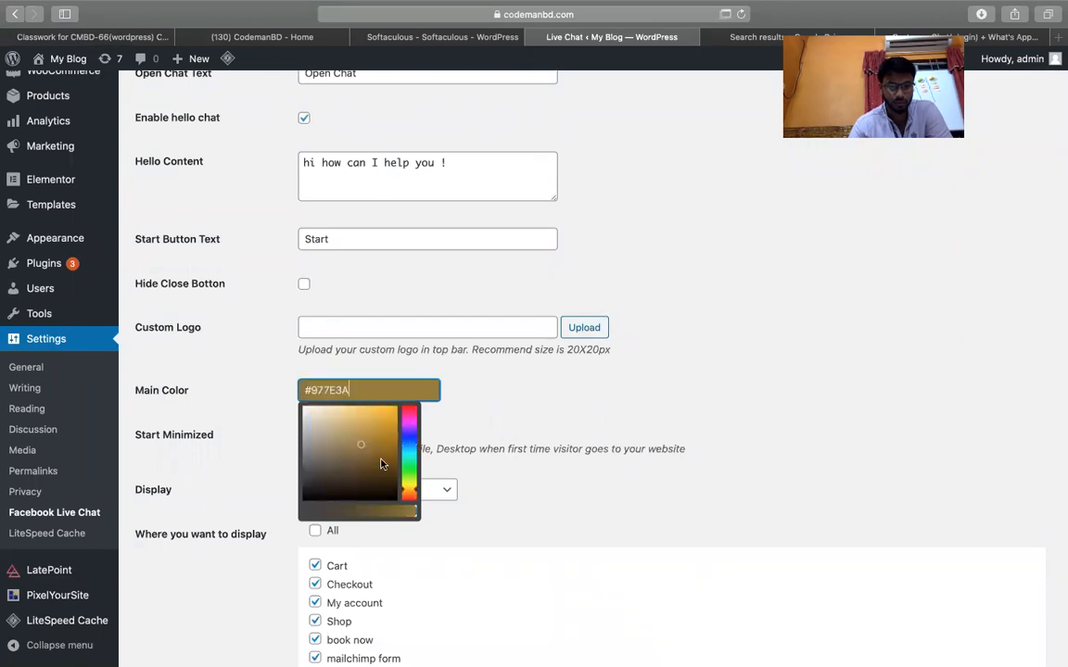
pyautogui.click(375, 415)
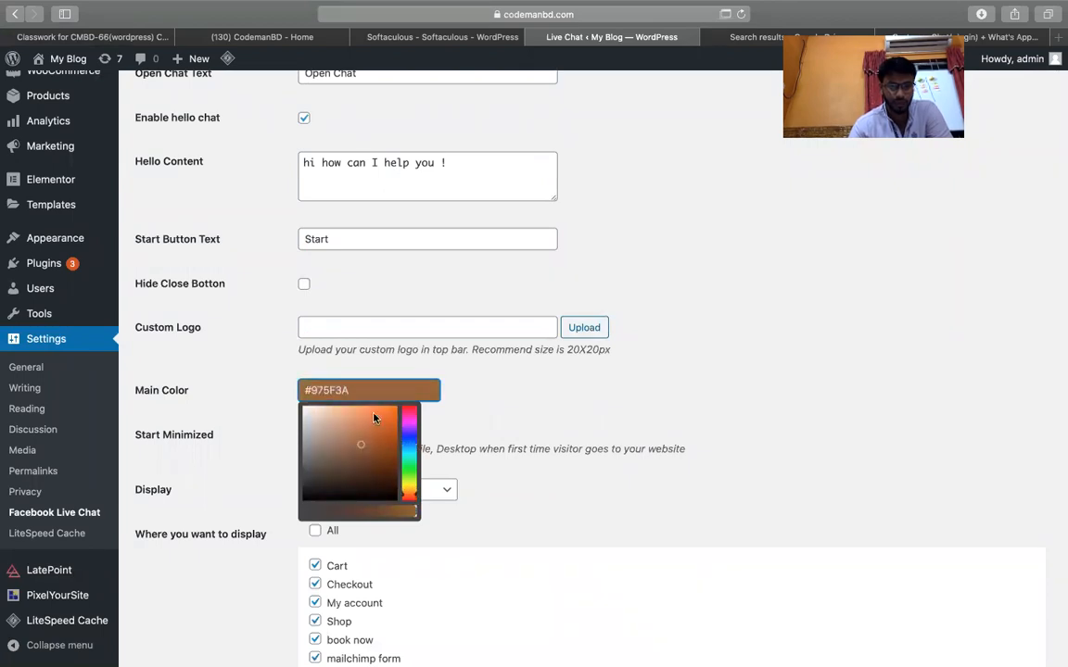
pyautogui.click(683, 375)
pyautogui.scroll(-3, 682, 375)
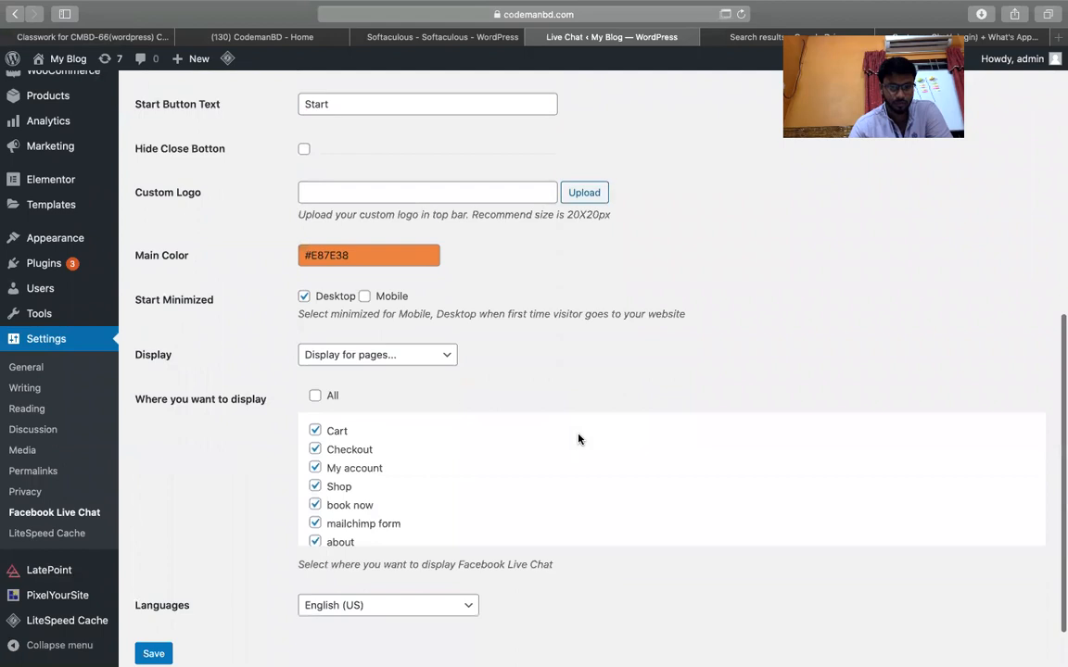
pyautogui.scroll(-2, 729, 375)
pyautogui.click(156, 589)
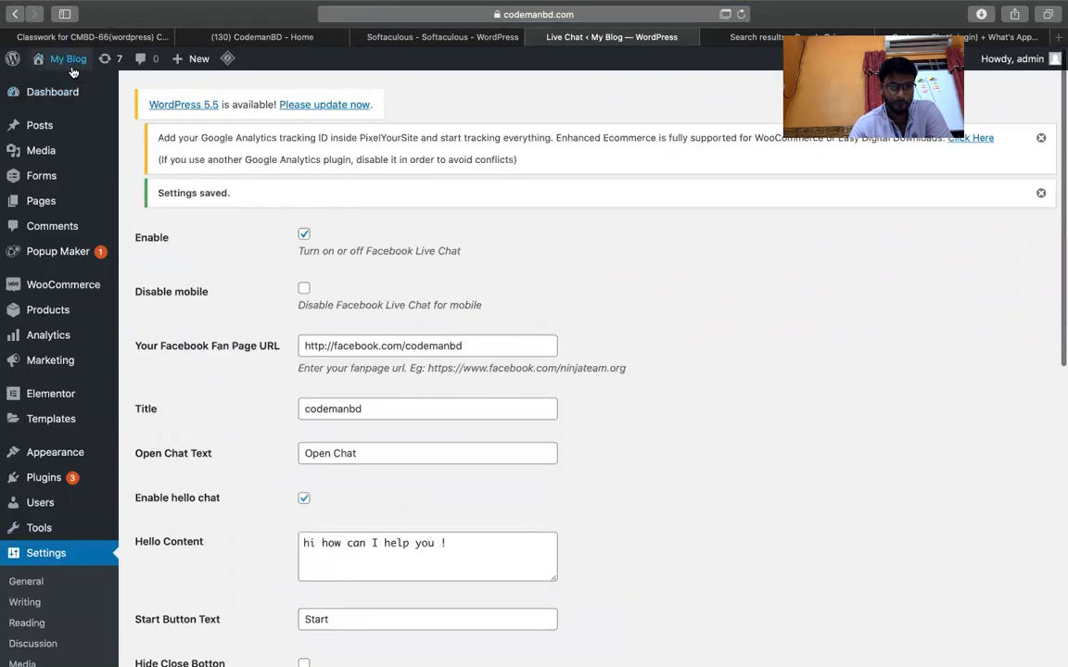
# Open the live My Blog site in a new tab via Visit Site.
pyautogui.moveTo(69, 63)
pyautogui.rightClick(71, 84)
pyautogui.click(139, 81)
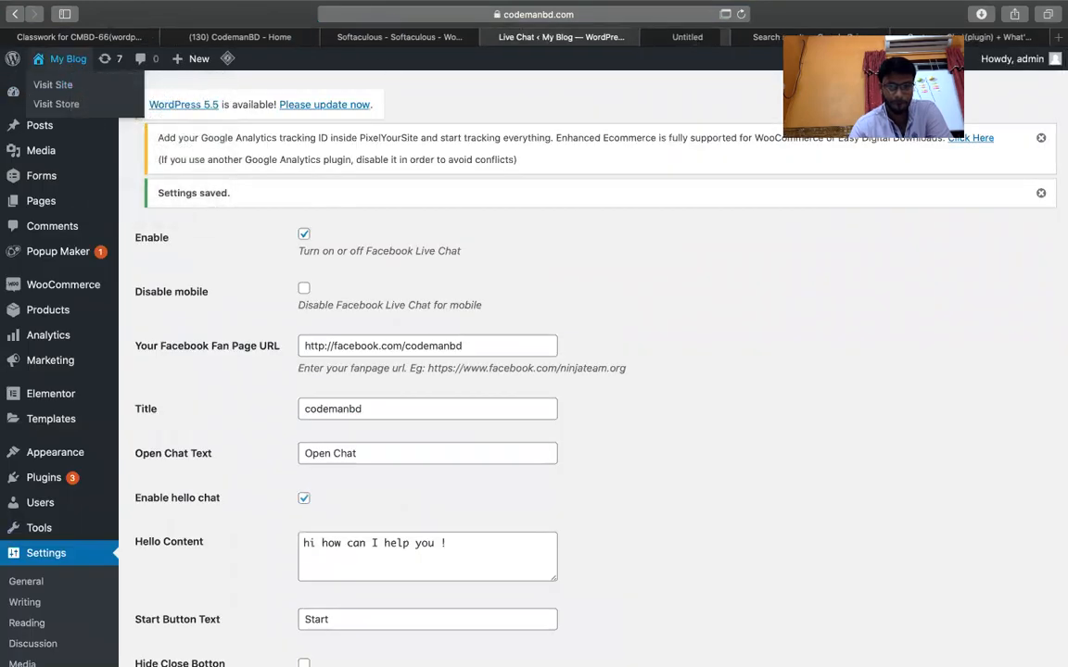
pyautogui.click(657, 38)
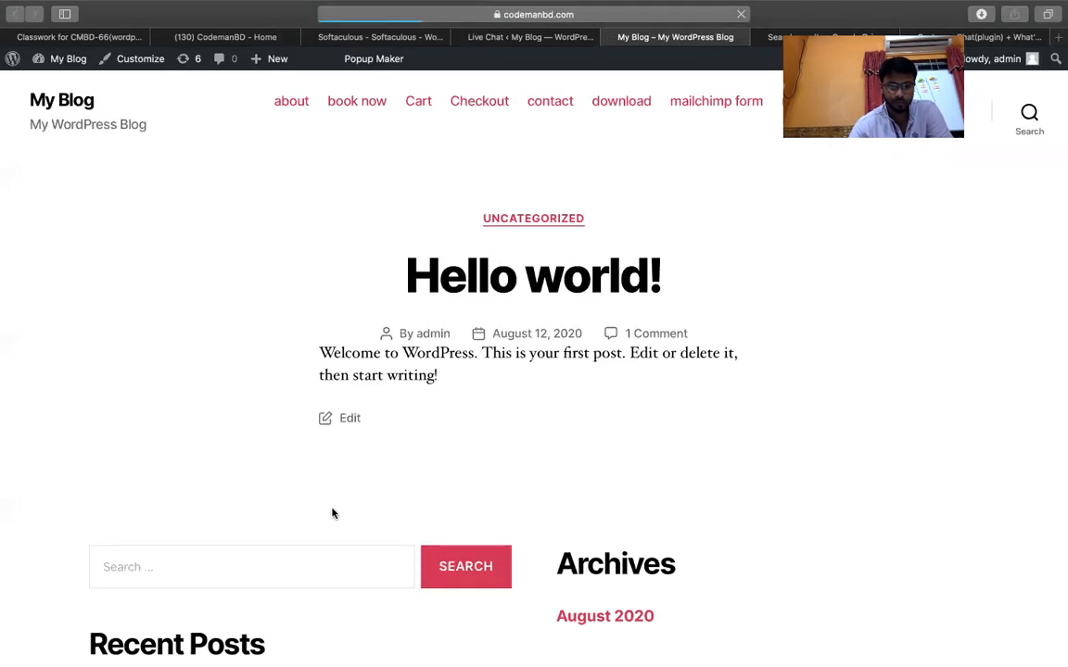
# Review the Live Chat display location choices and save the settings unchanged.
pyautogui.scroll(-5, 705, 481)
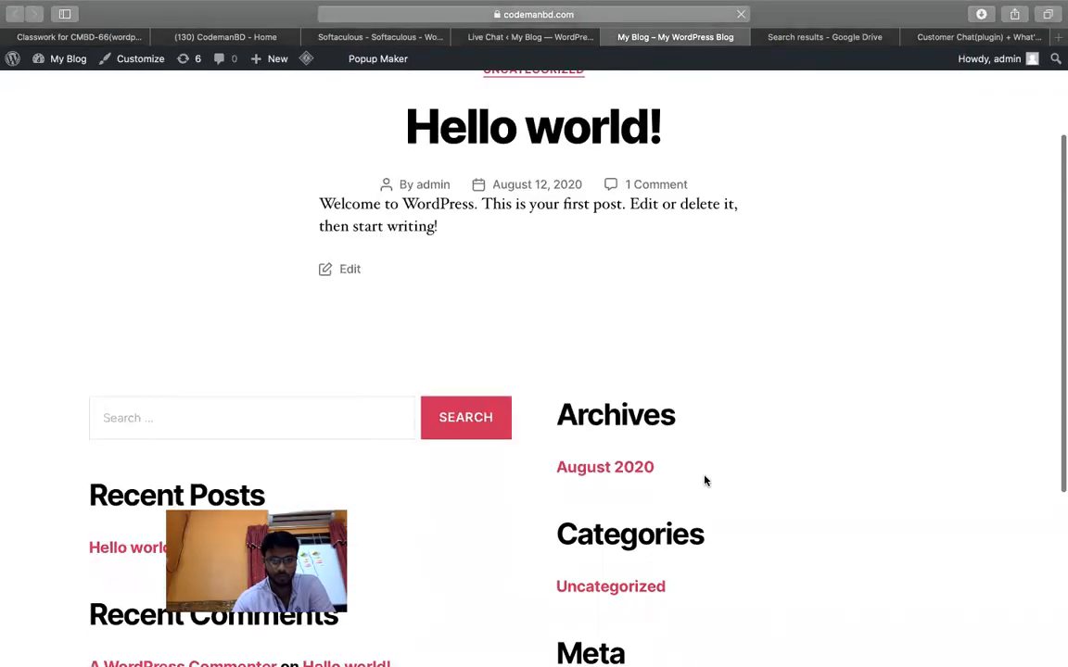
pyautogui.scroll(5, 704, 481)
pyautogui.scroll(-3, 704, 480)
pyautogui.scroll(3, 704, 480)
pyautogui.click(546, 37)
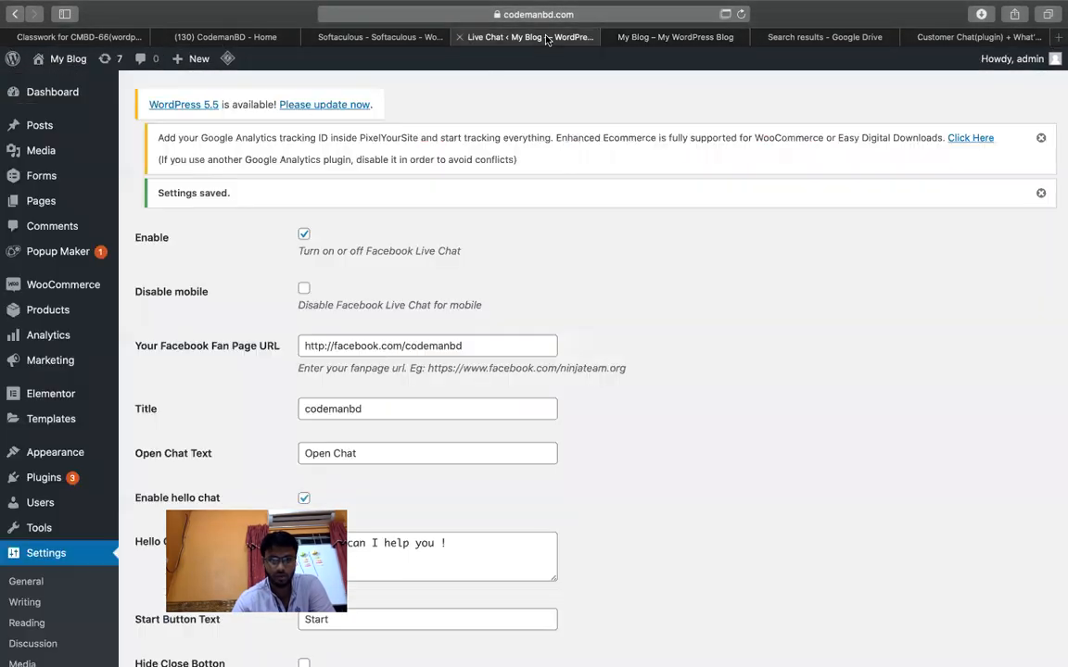
pyautogui.scroll(-5, 705, 390)
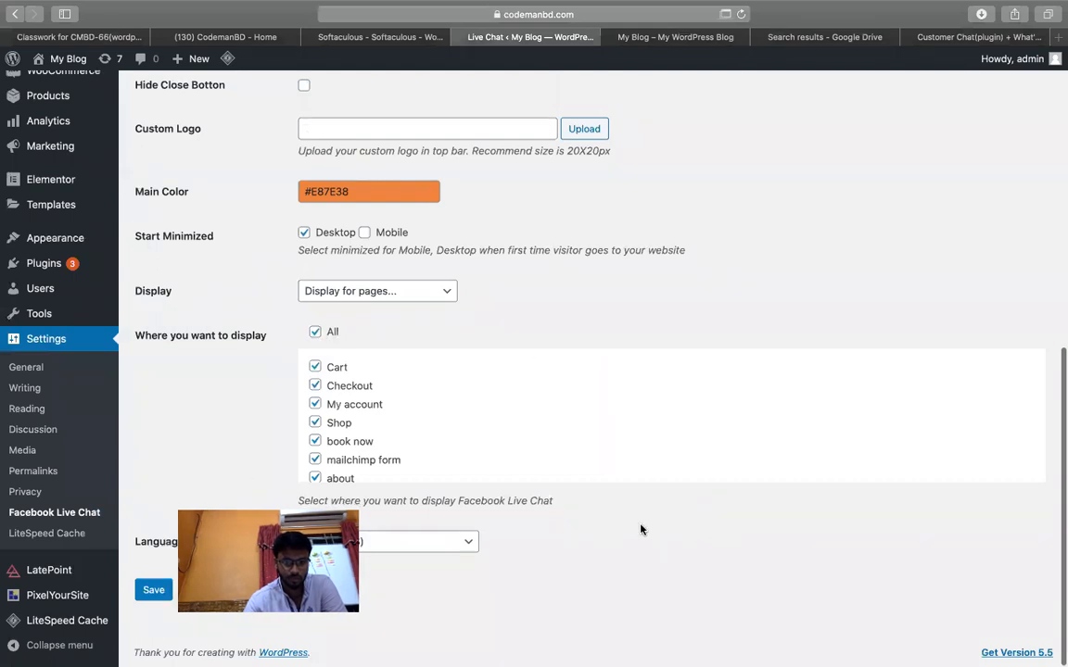
pyautogui.click(440, 293)
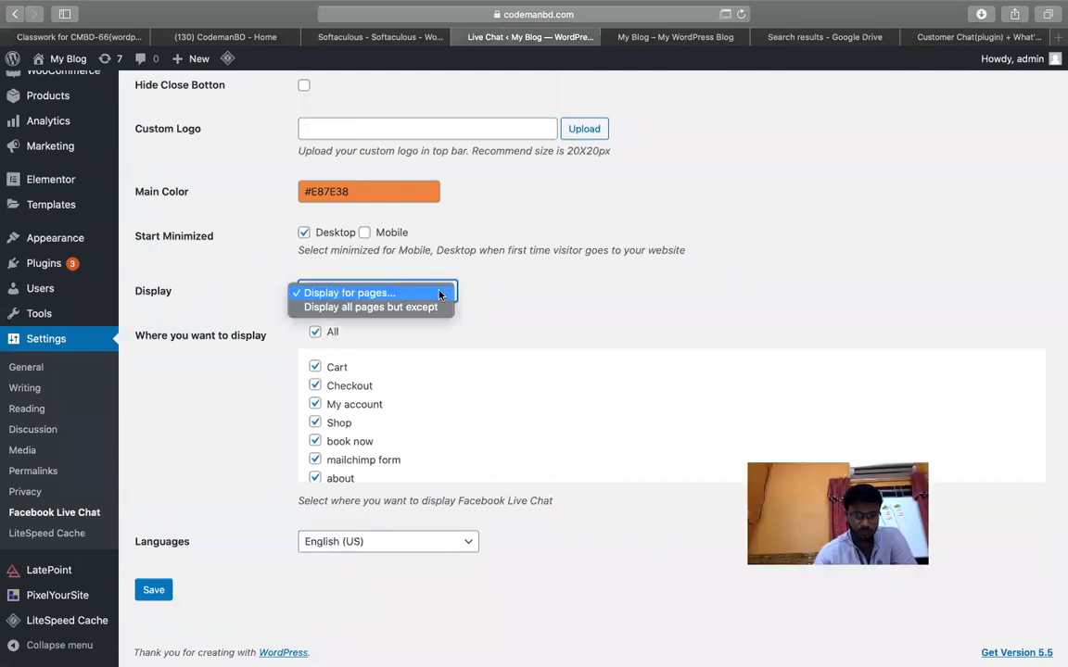
pyautogui.click(510, 296)
pyautogui.scroll(-2, 344, 420)
pyautogui.click(148, 595)
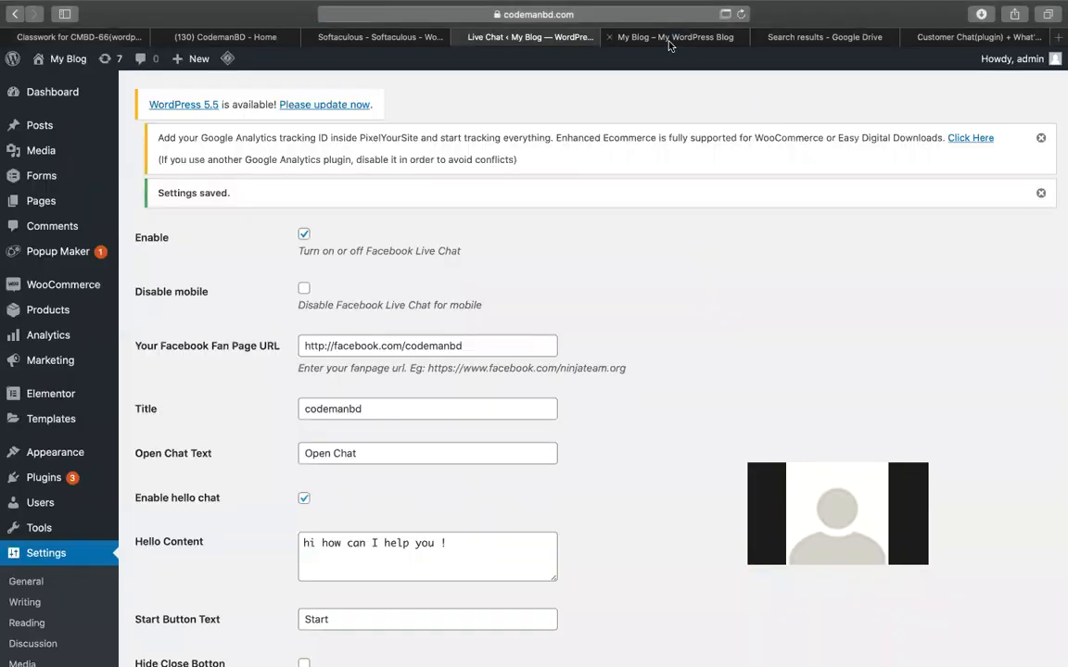
# Open the blog's front page in a new Safari private browsing window.
pyautogui.click(669, 38)
pyautogui.scroll(-10, 557, 215)
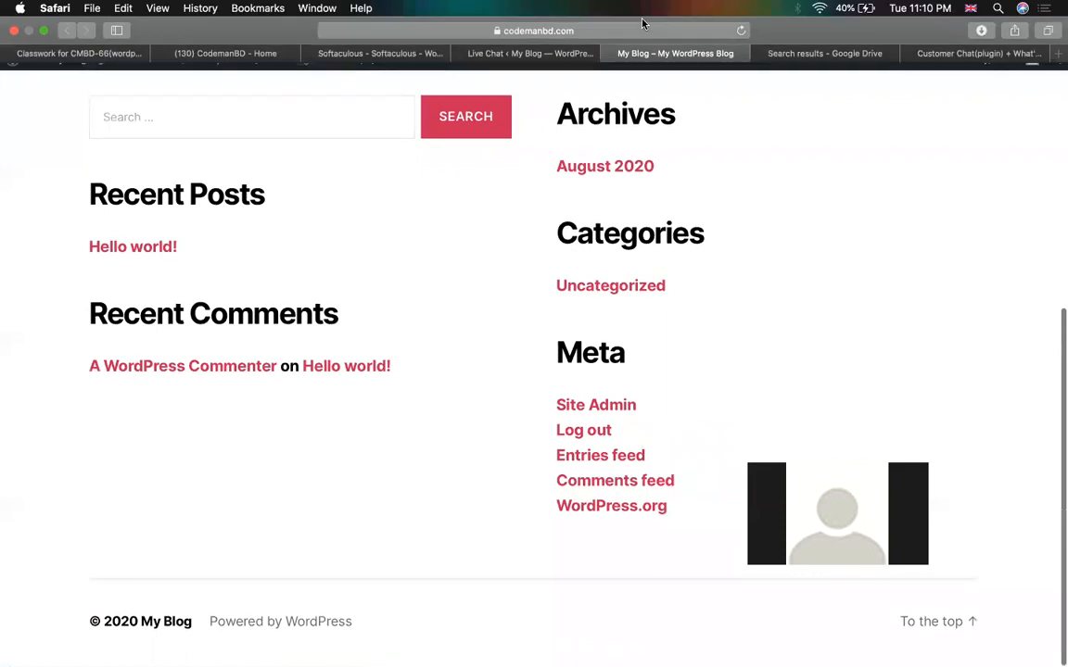
pyautogui.click(580, 34)
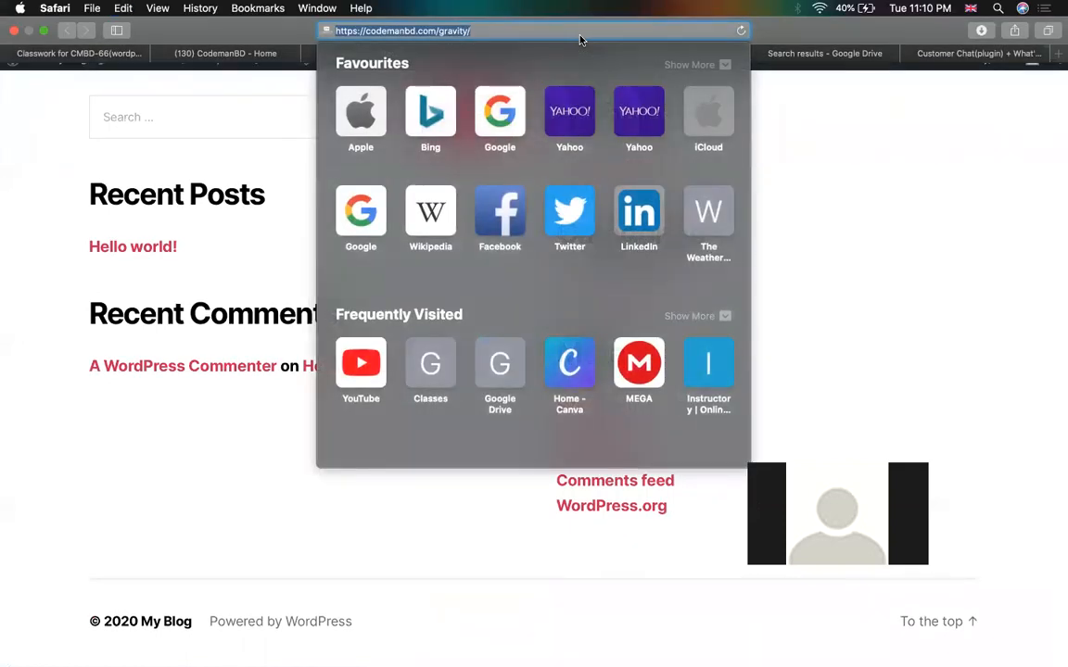
pyautogui.press('super+shift+n')
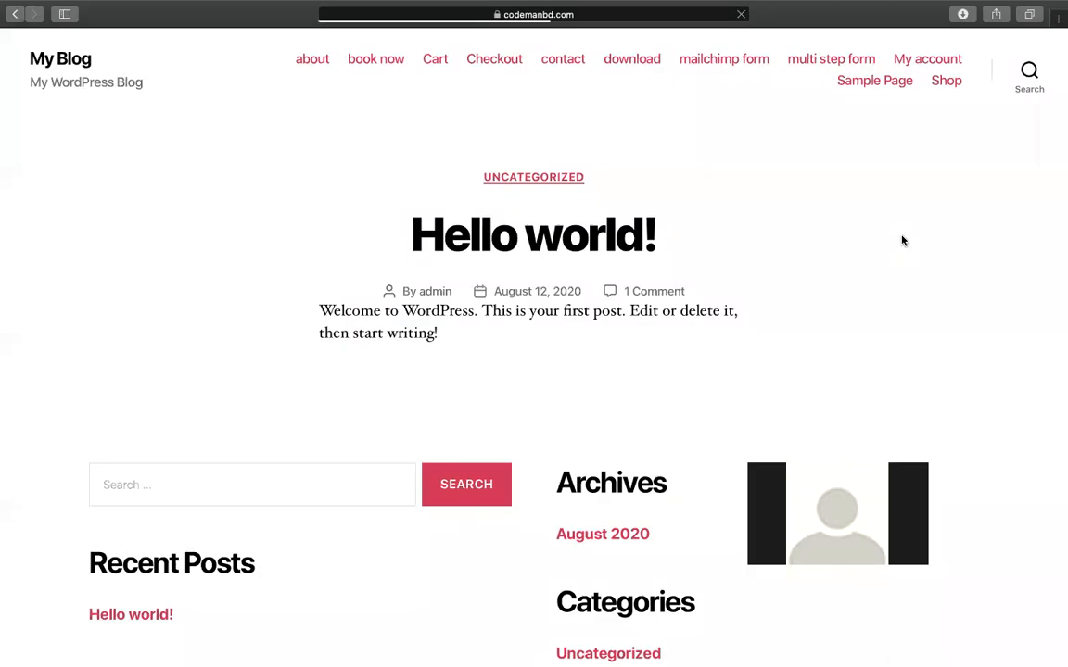
pyautogui.scroll(-5, 497, 526)
pyautogui.scroll(5, 497, 526)
pyautogui.scroll(-5, 910, 387)
pyautogui.scroll(5, 910, 386)
pyautogui.scroll(-5, 243, 284)
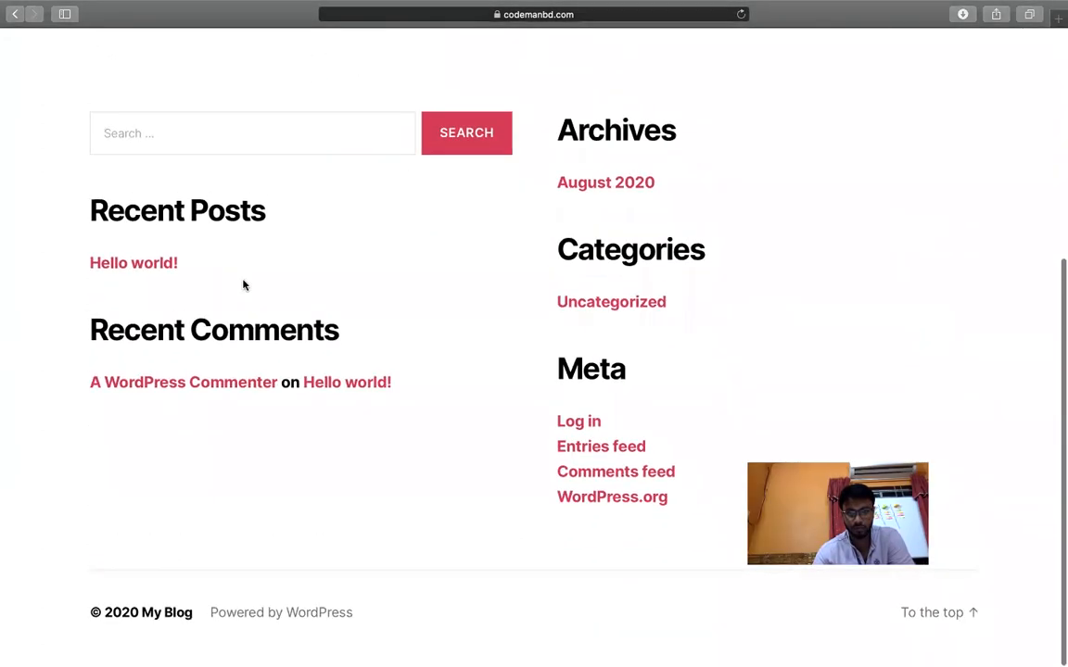
pyautogui.scroll(5, 242, 284)
# Show the Mission Control overview of all open windows.
pyautogui.moveTo(9, 5)
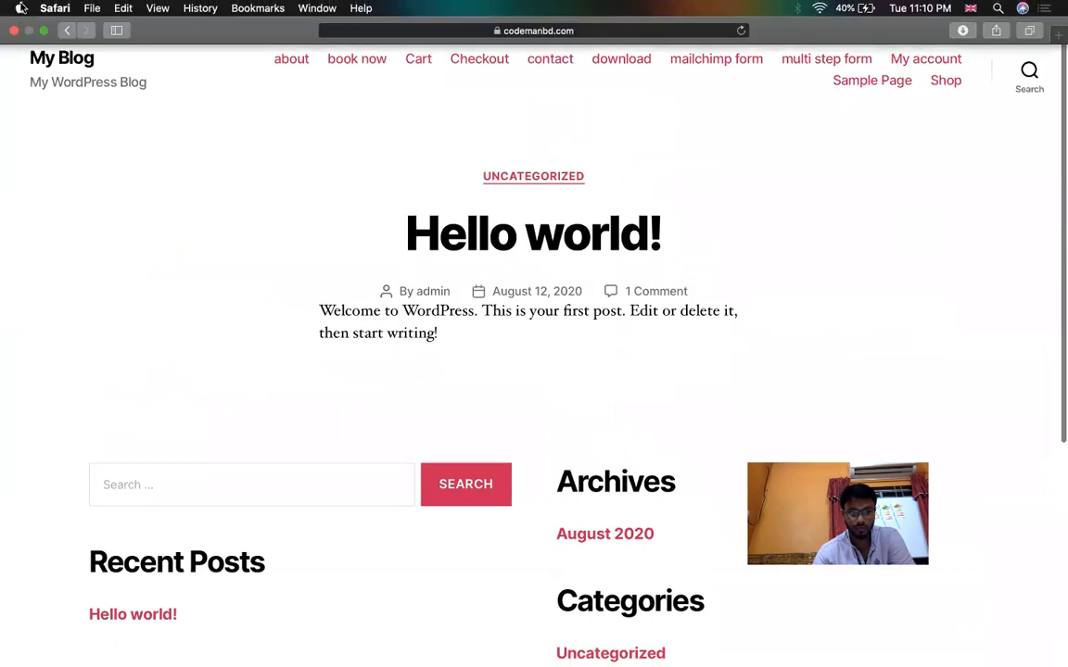
pyautogui.hotkey('ctrl', 'Left')
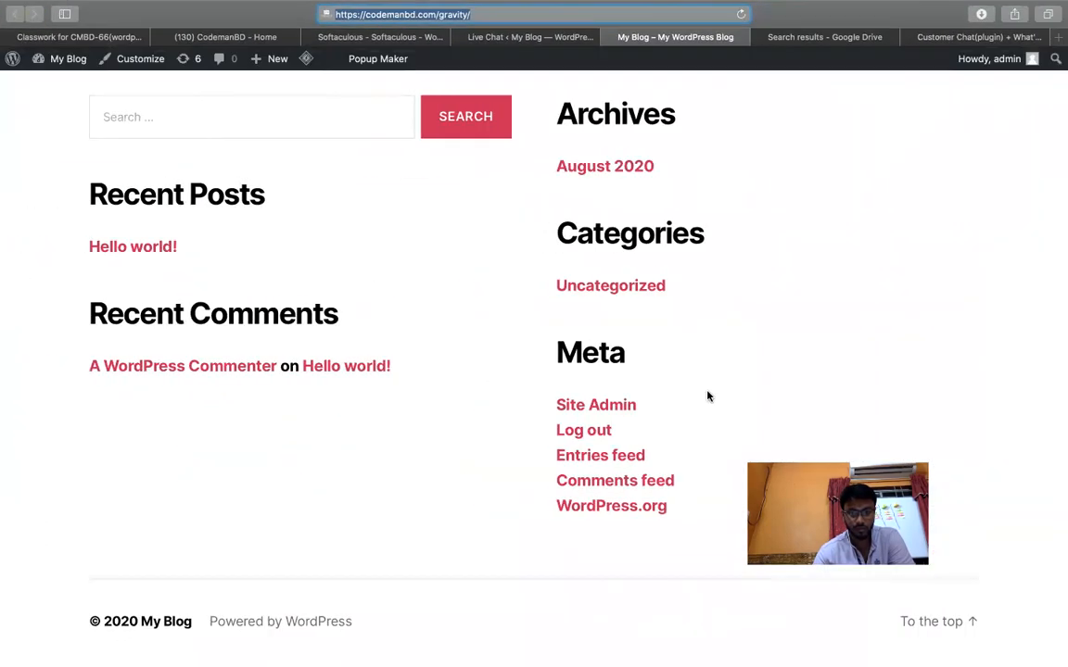
pyautogui.hotkey('ctrl', 'Up')
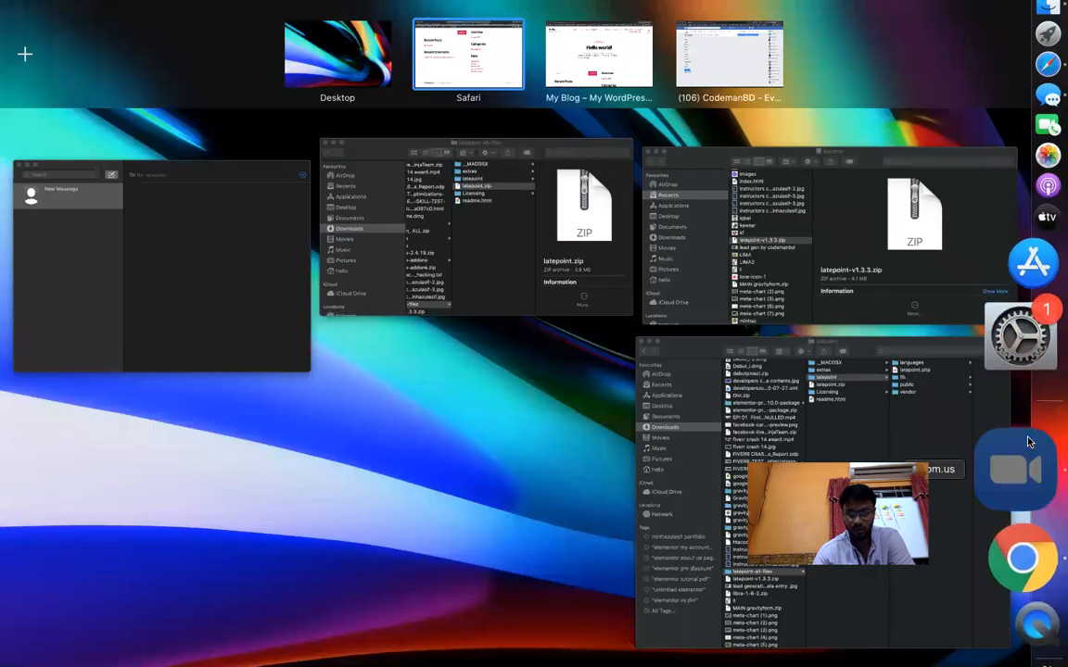
# Load the codemanbd.com main site in a new Chrome tab.
pyautogui.click(1016, 469)
pyautogui.click(1016, 481)
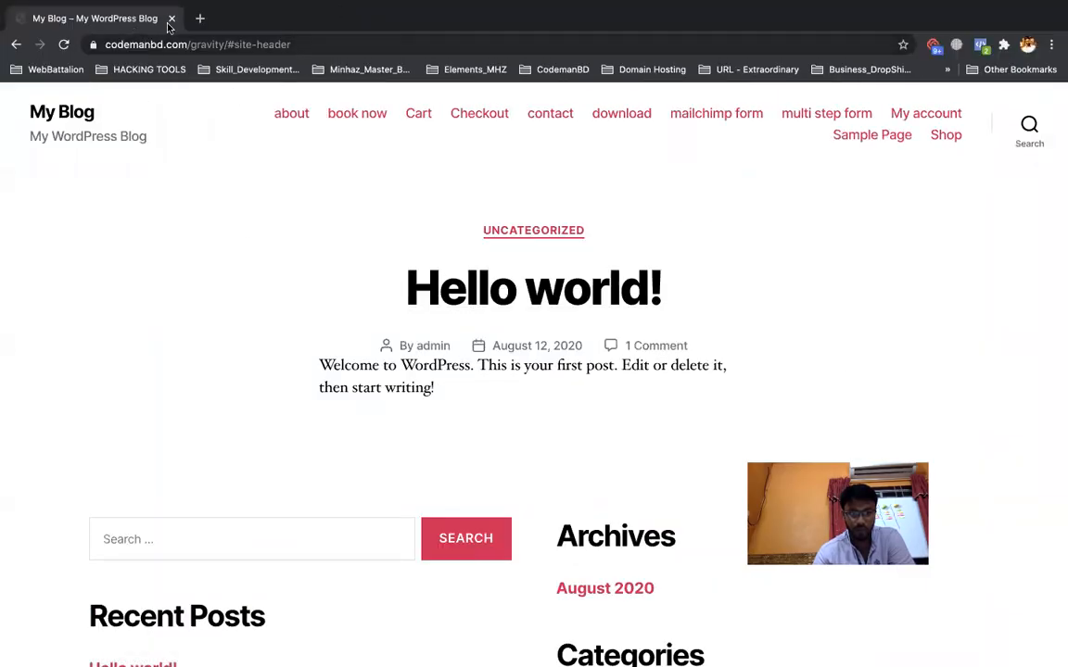
pyautogui.click(199, 18)
pyautogui.write('code')
pyautogui.press('Return')
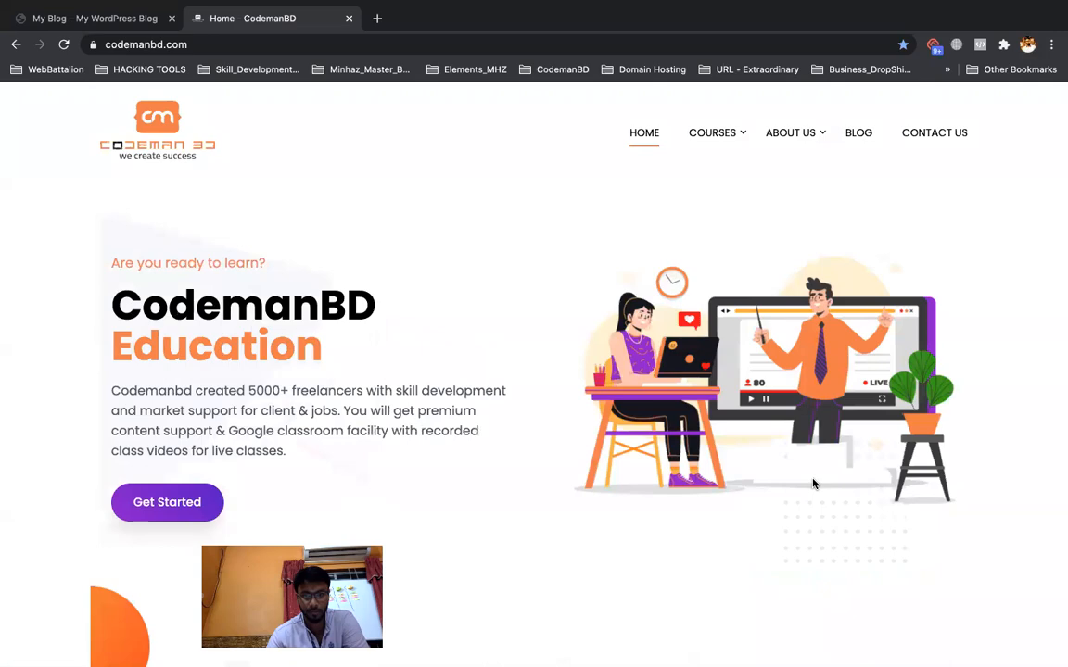
pyautogui.scroll(-20, 813, 478)
pyautogui.scroll(-5, 812, 478)
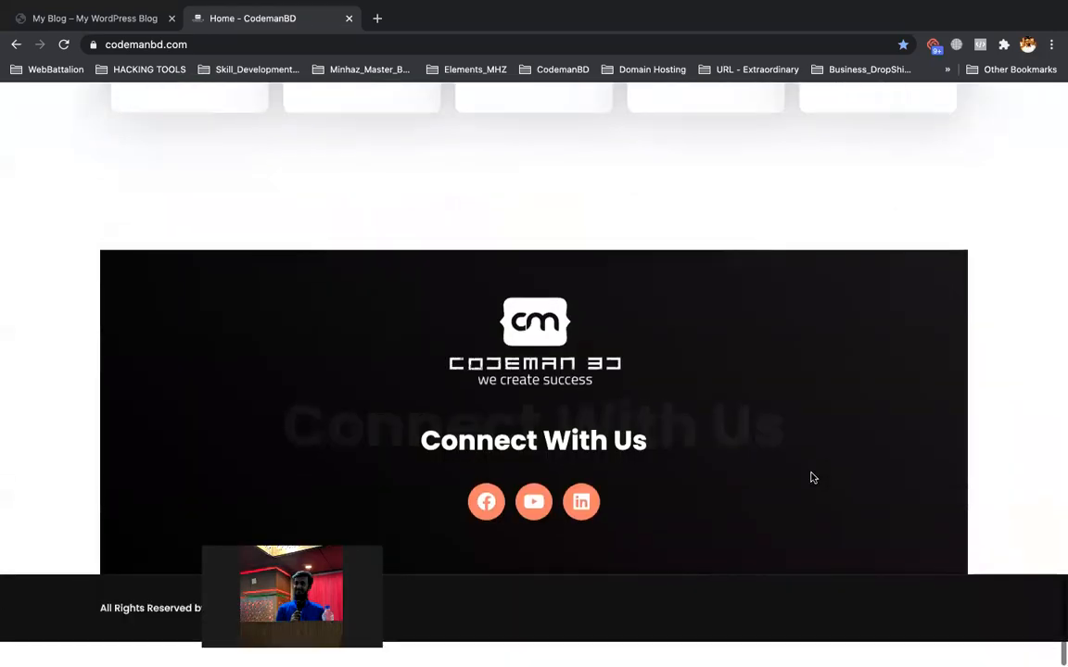
pyautogui.scroll(20, 812, 478)
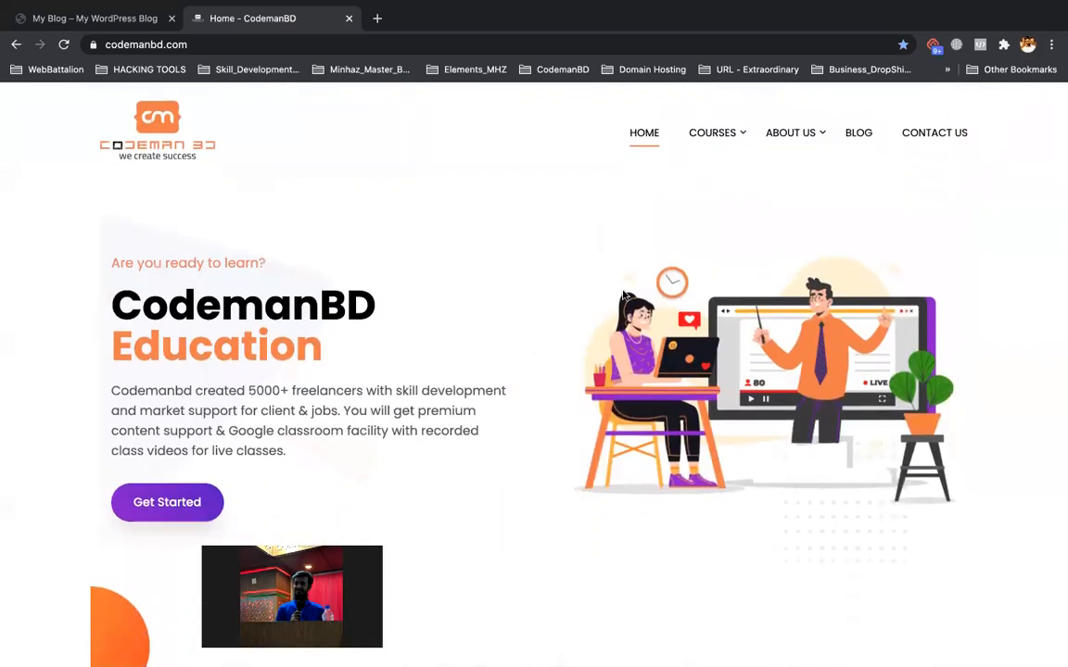
pyautogui.scroll(-5, 622, 293)
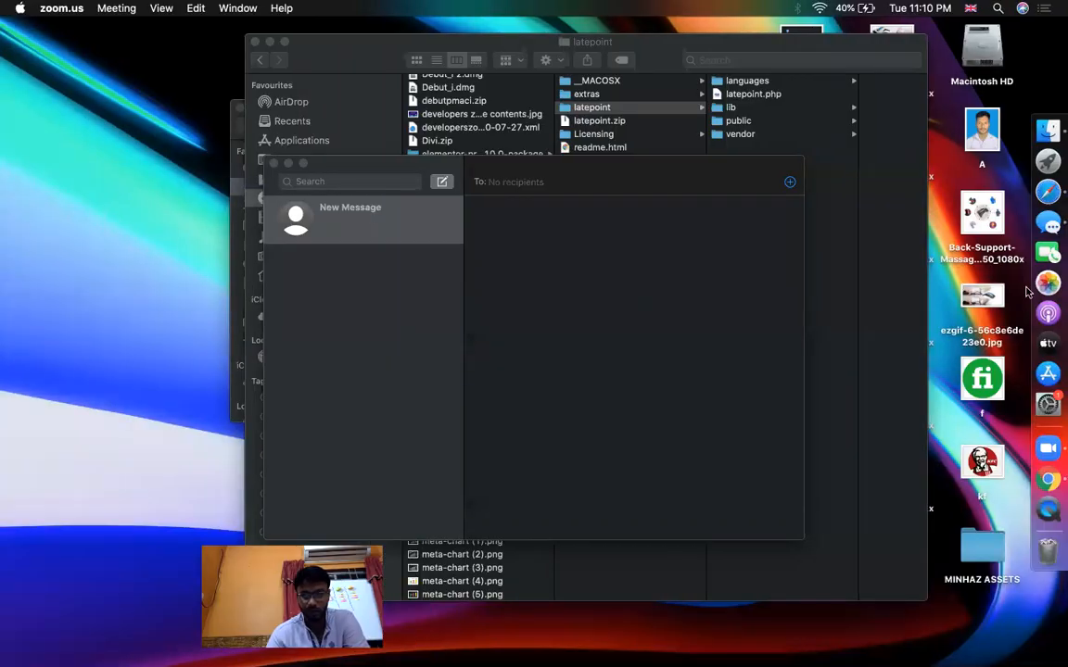
# Reload the blog in Safari, open its about page and select that address.
pyautogui.click(1040, 245)
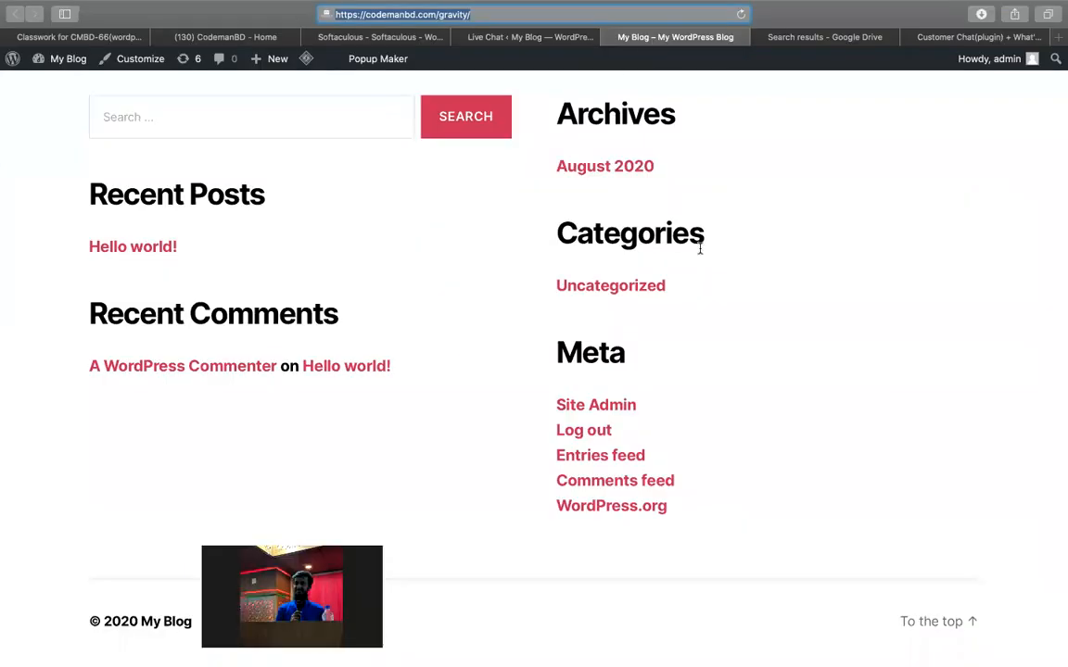
pyautogui.scroll(5, 699, 246)
pyautogui.click(340, 106)
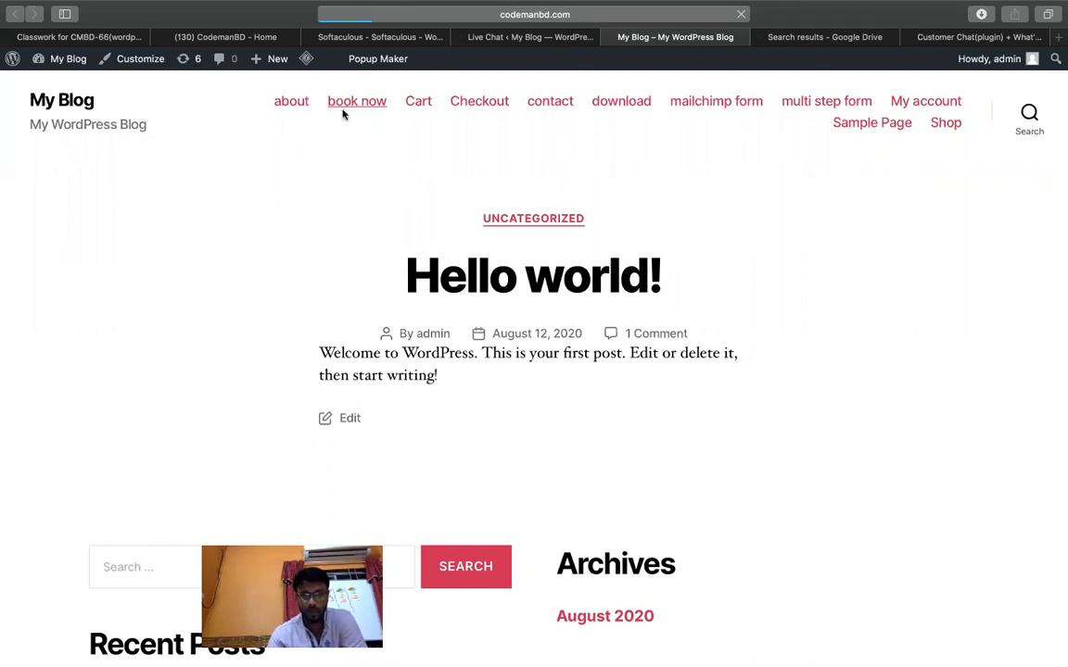
pyautogui.click(288, 106)
pyautogui.click(589, 22)
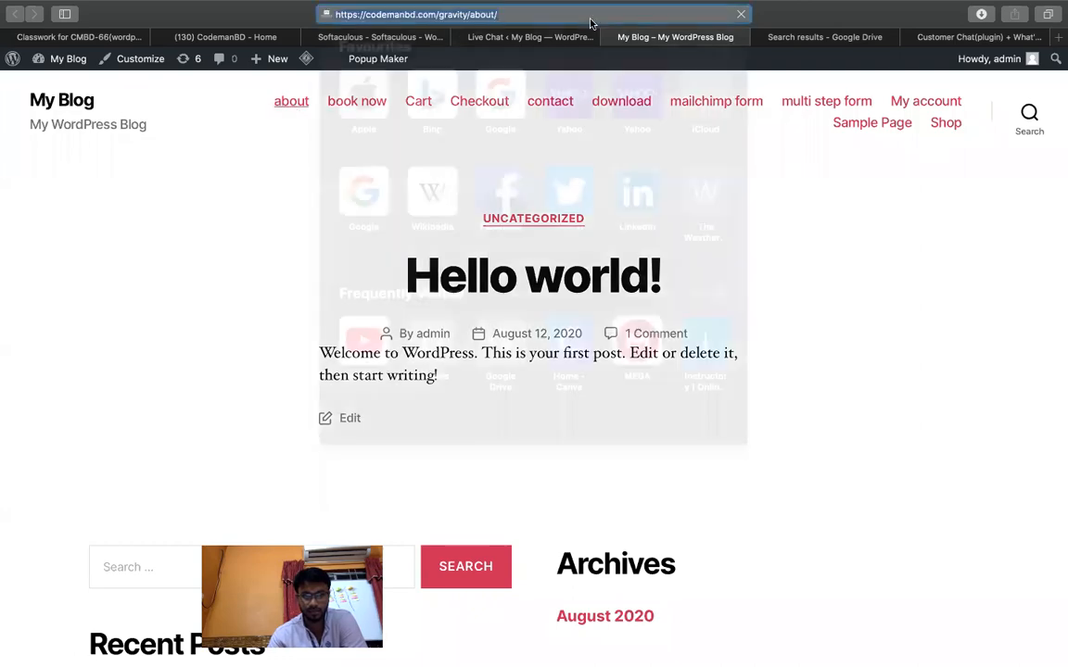
# Paste the about page address into Chrome and load codemanbd.com/gravity/about/.
pyautogui.hotkey('ctrl', 'Left')
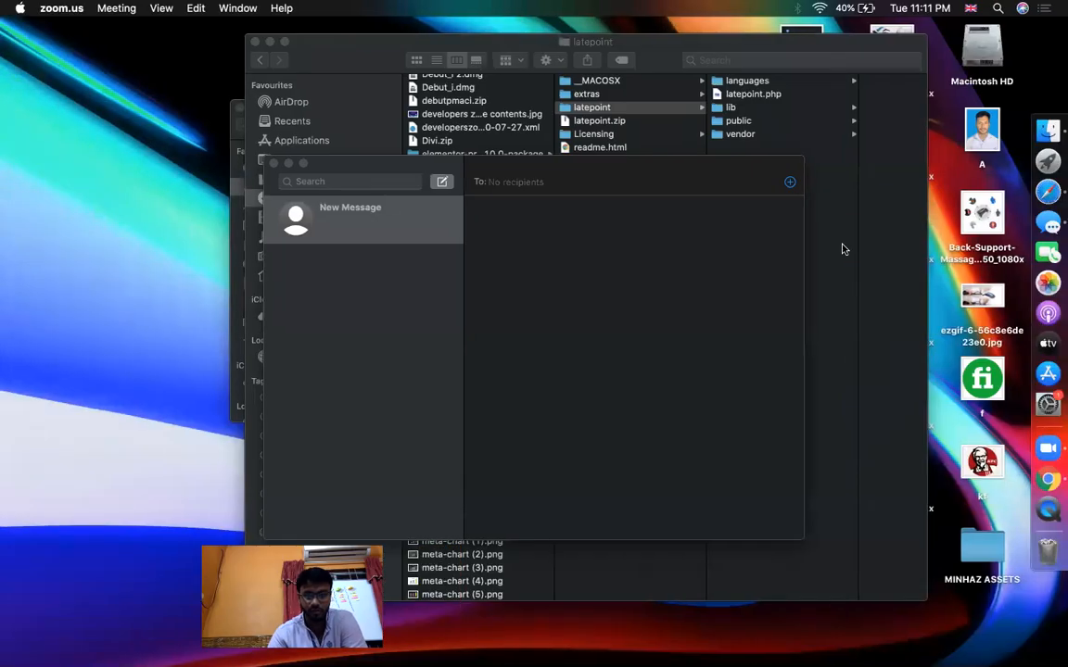
pyautogui.click(1023, 487)
pyautogui.click(253, 45)
pyautogui.write('codemanbd.com/gravity/about/')
pyautogui.press('Return')
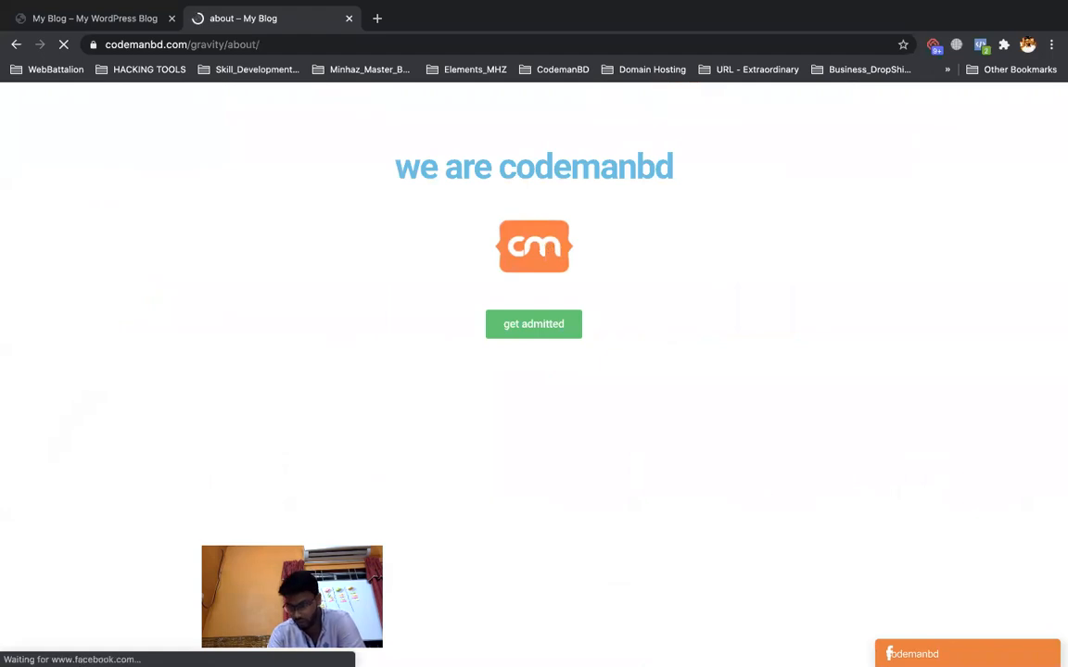
# Expand the codemanbd chat panel, try the Facebook login, then close the popup in Safari.
pyautogui.click(922, 649)
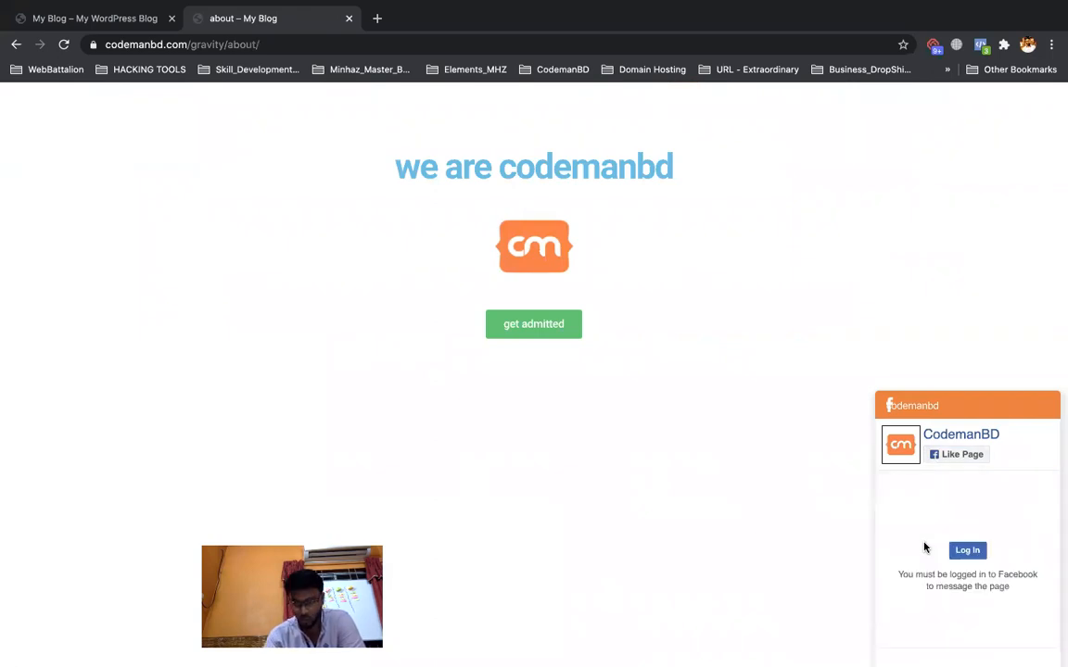
pyautogui.click(964, 551)
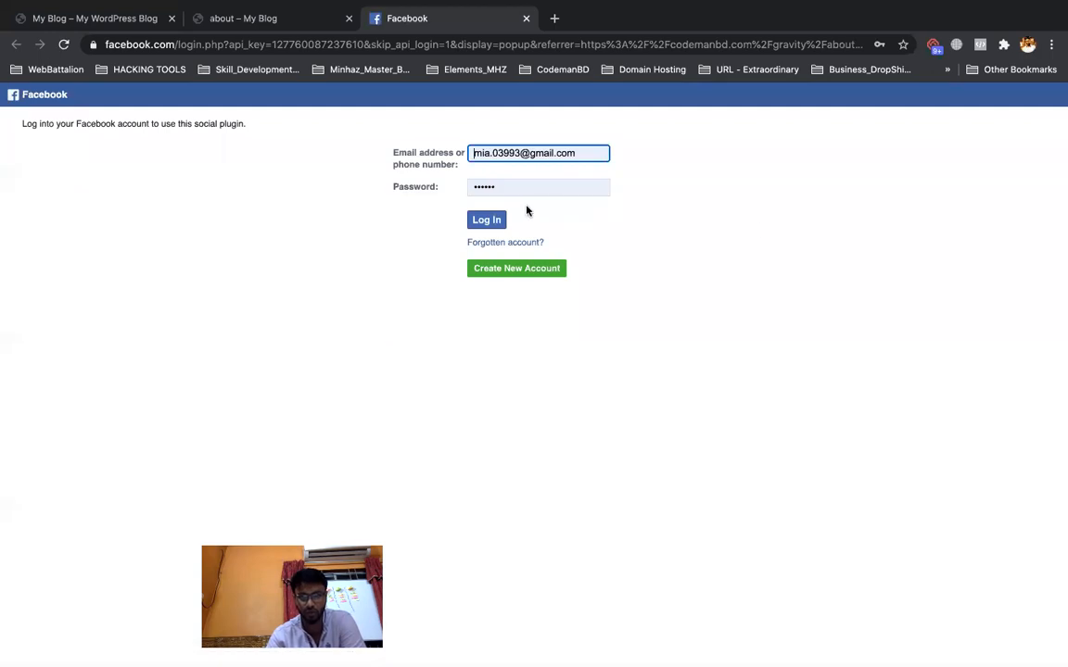
pyautogui.hotkey('ctrl', 'Up')
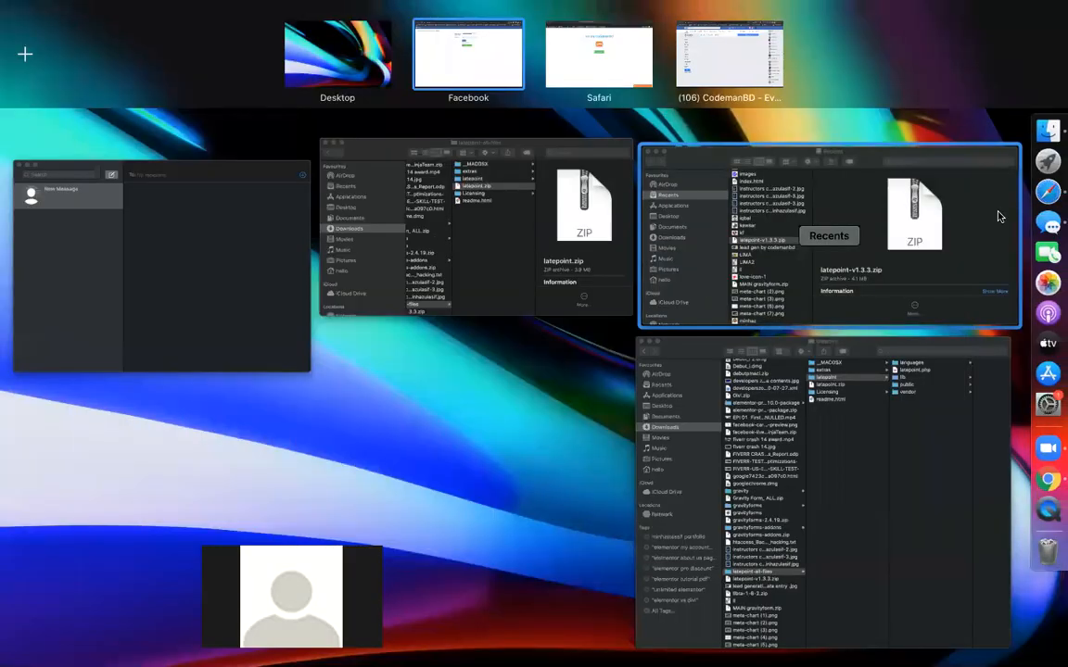
pyautogui.click(1048, 206)
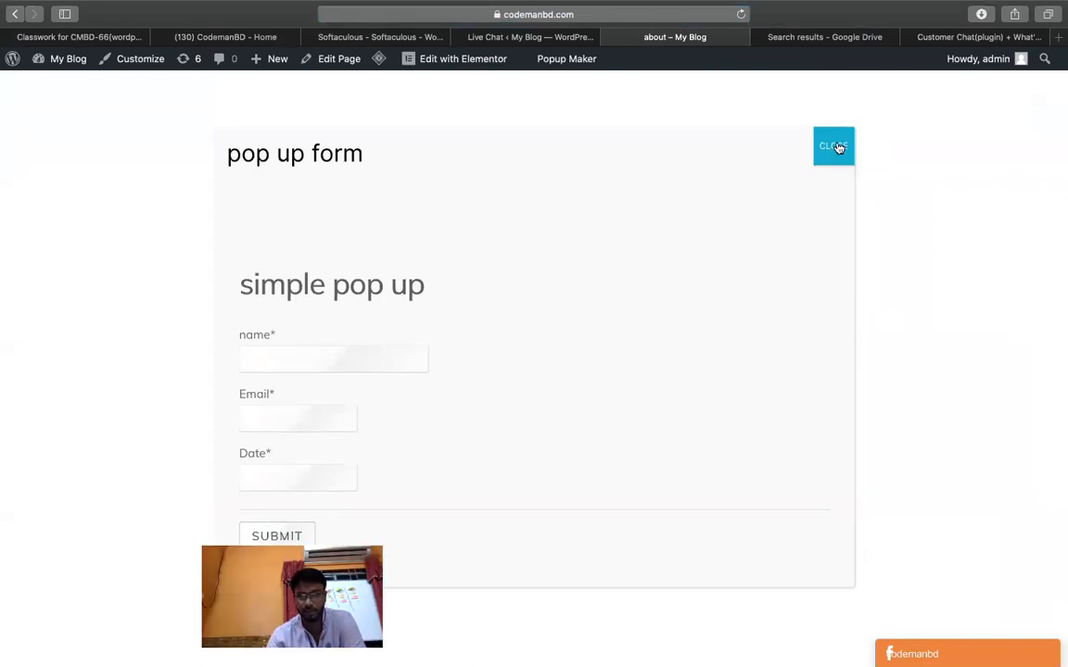
pyautogui.click(834, 146)
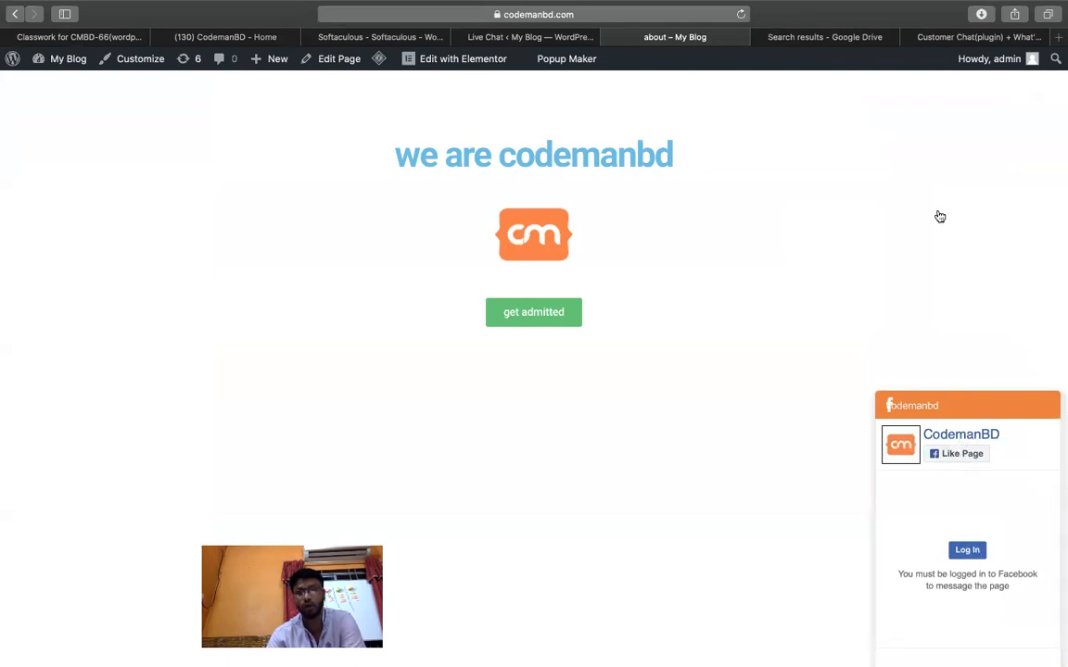
# Return to the Live Chat settings, then open the Customer Chat spreadsheet.
pyautogui.click(566, 37)
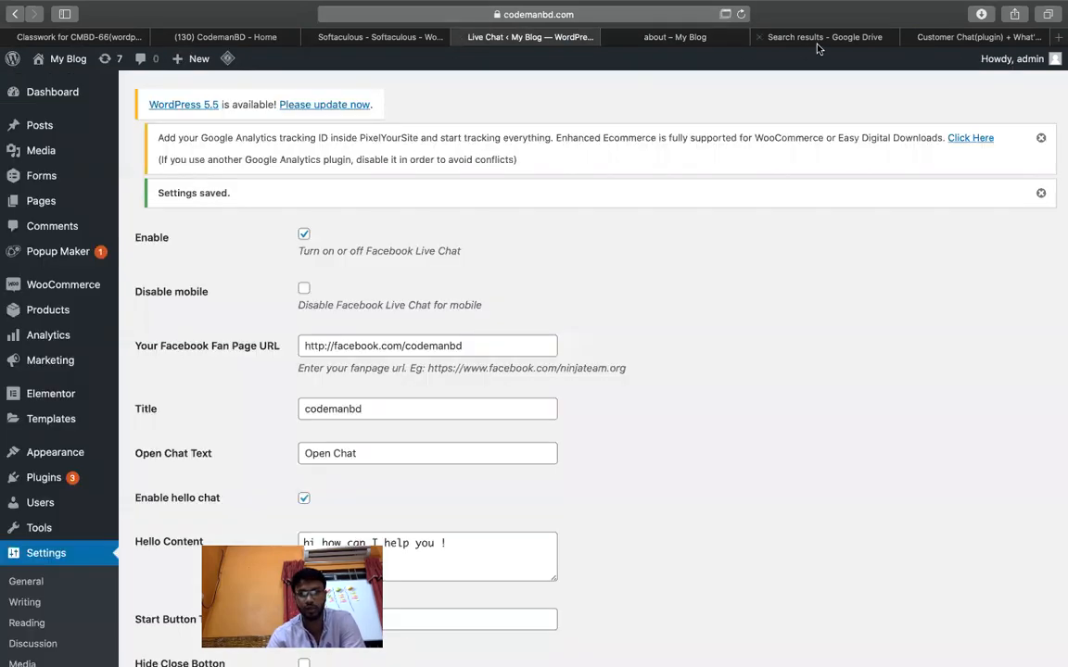
pyautogui.click(817, 40)
pyautogui.click(932, 39)
# Copy notes C2:C9 and paste them at C25, then undo the paste.
pyautogui.click(784, 294)
pyautogui.scroll(-3, 663, 358)
pyautogui.scroll(3, 334, 346)
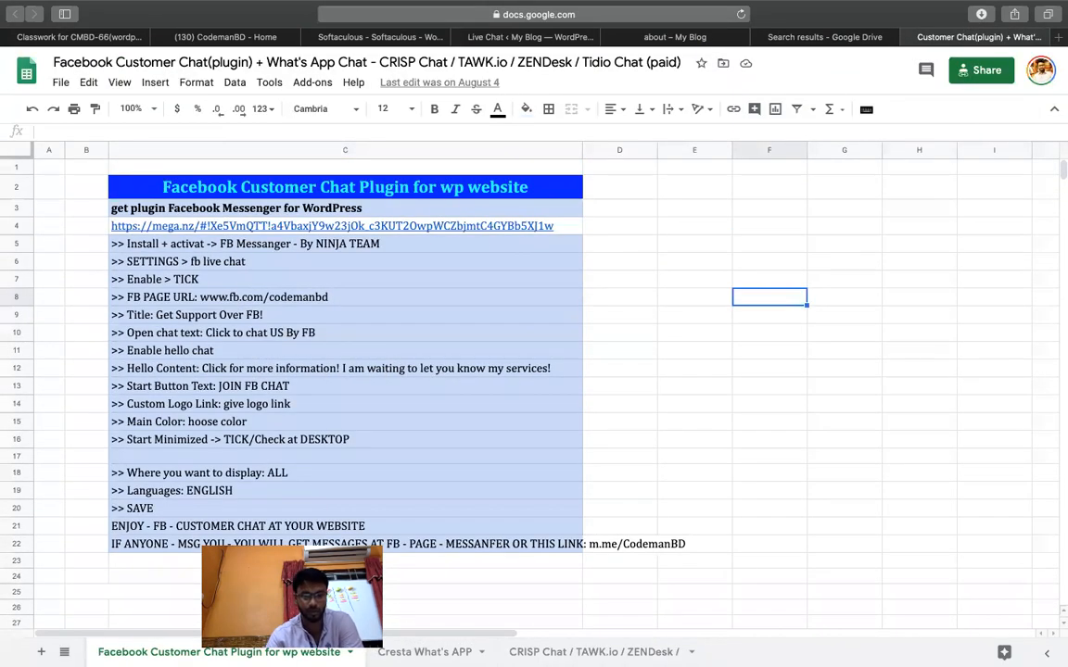
pyautogui.moveTo(494, 188); pyautogui.dragTo(498, 314)
pyautogui.hotkey('ctrl', 'c')
pyautogui.scroll(-3, 496, 318)
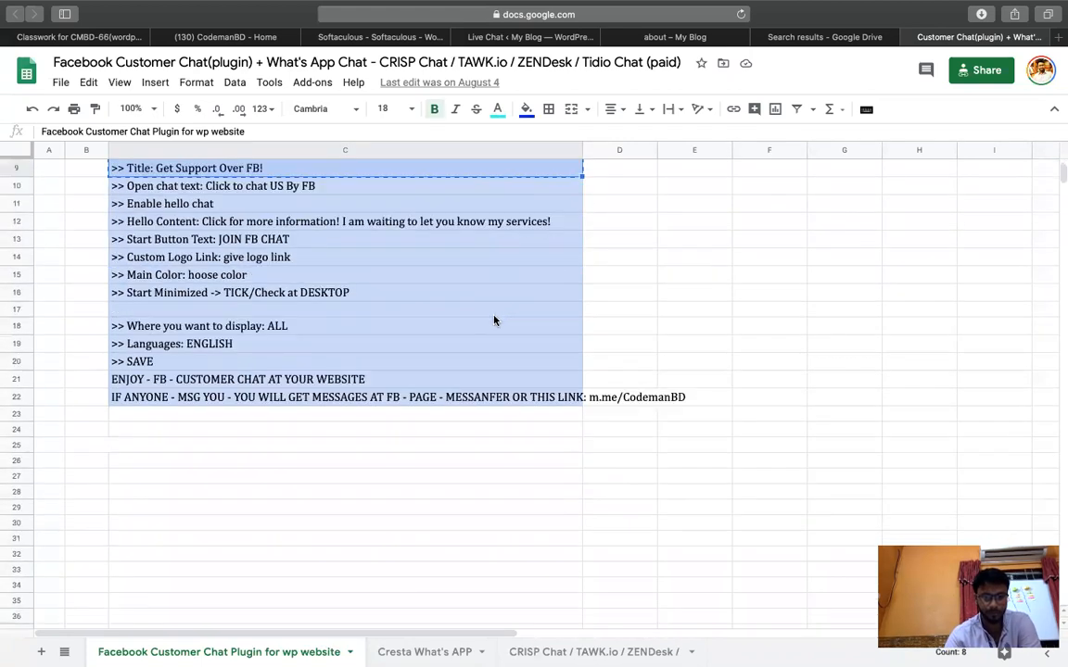
pyautogui.click(306, 434)
pyautogui.click(308, 449)
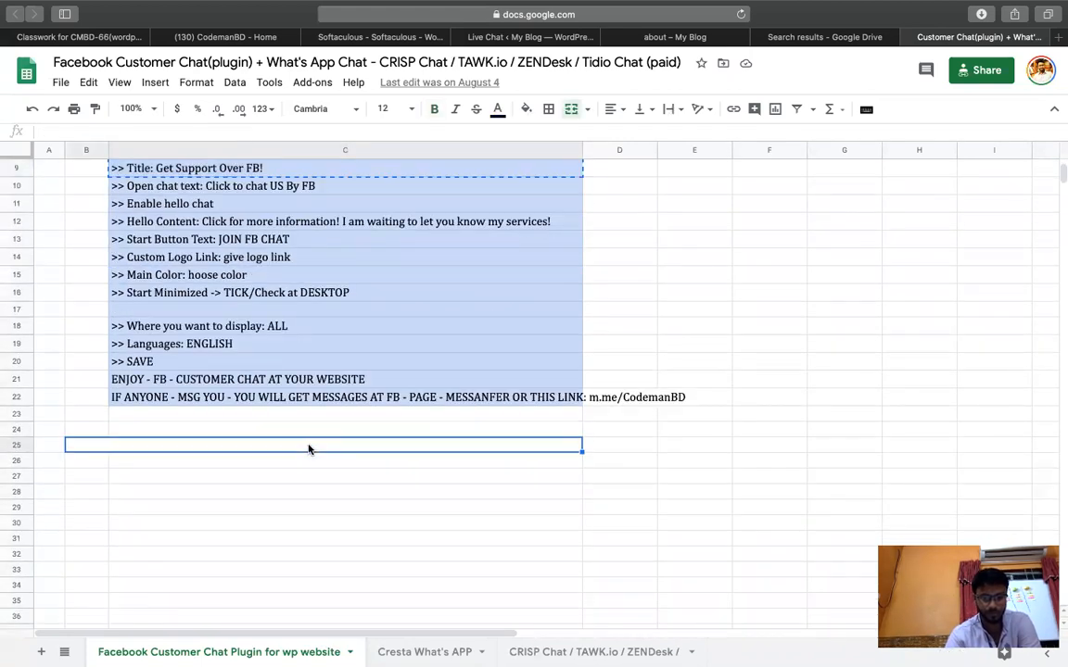
pyautogui.hotkey('ctrl', 'v')
pyautogui.hotkey('ctrl', 'z')
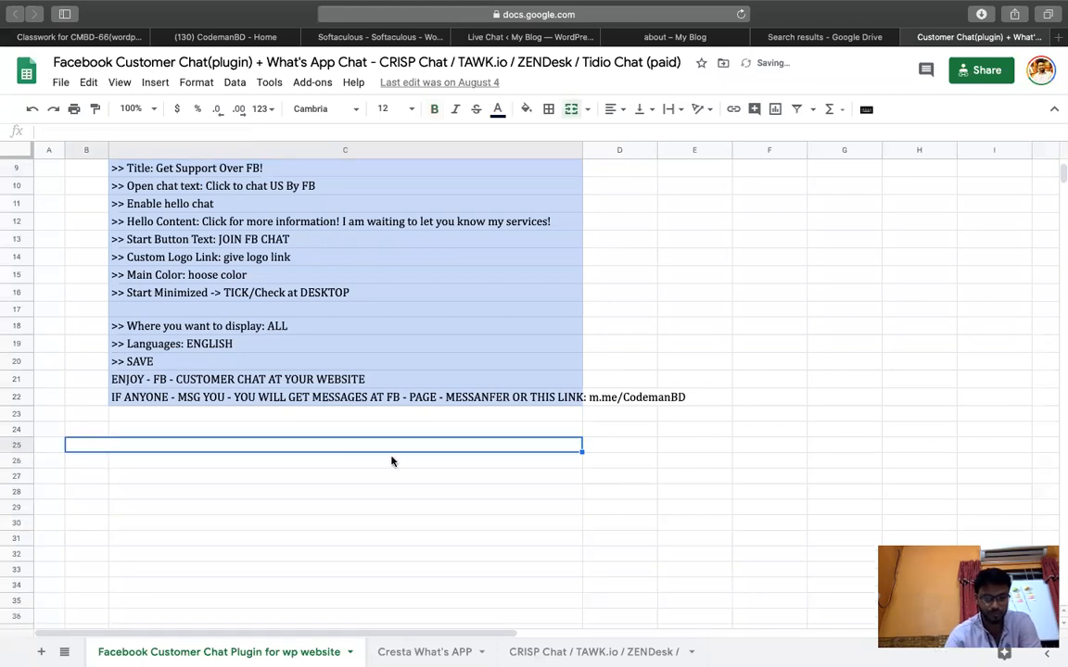
# Copy notes C2:C7 and paste the six rows starting at C27.
pyautogui.click(397, 461)
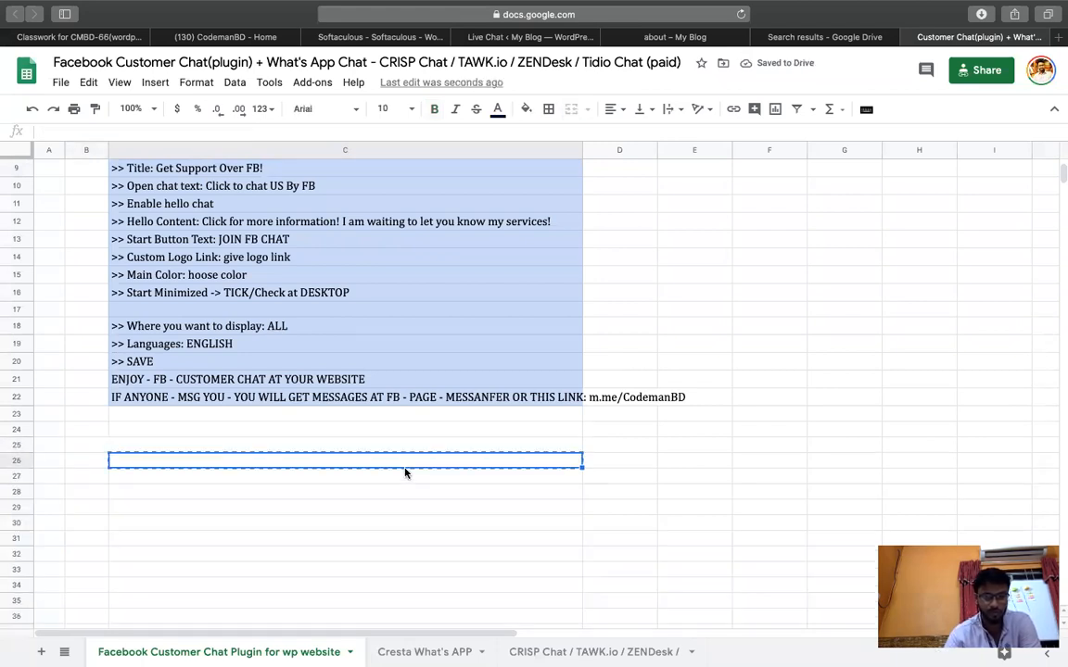
pyautogui.scroll(3, 387, 314)
pyautogui.moveTo(406, 190); pyautogui.dragTo(406, 276)
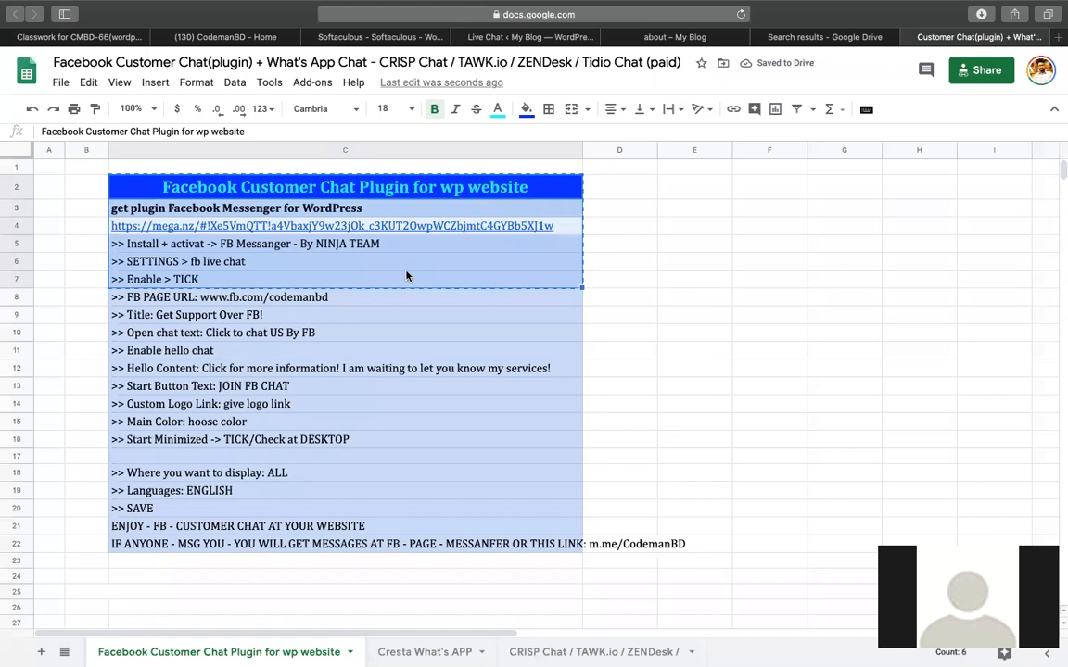
pyautogui.scroll(-5, 509, 346)
pyautogui.click(336, 306)
pyautogui.click(378, 335)
pyautogui.press('super+v')
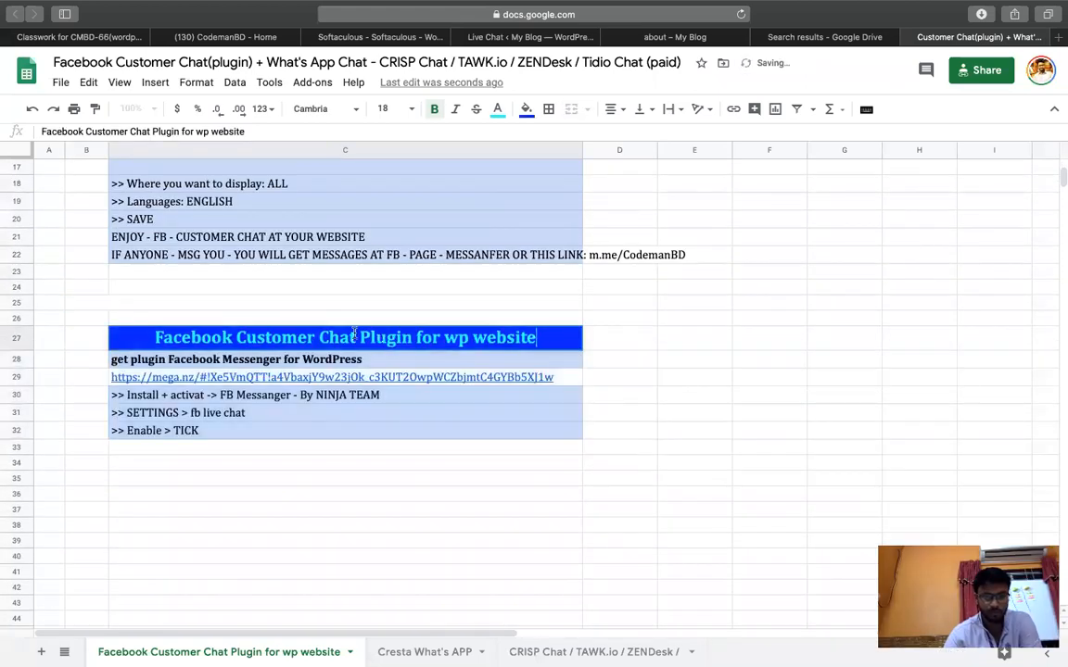
# Retitle C27 'Facebook messanger chat for website' and clear the plugin name and link rows.
pyautogui.moveTo(249, 339); pyautogui.dragTo(674, 340)
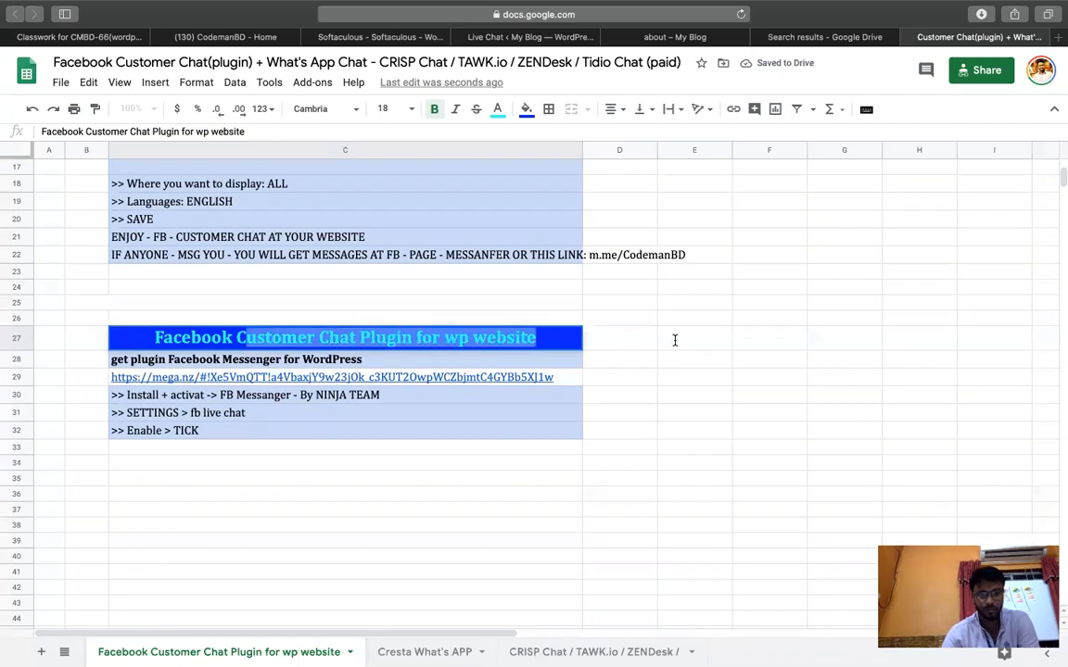
pyautogui.press('BackSpace')
pyautogui.press('BackSpace')
pyautogui.write('mes')
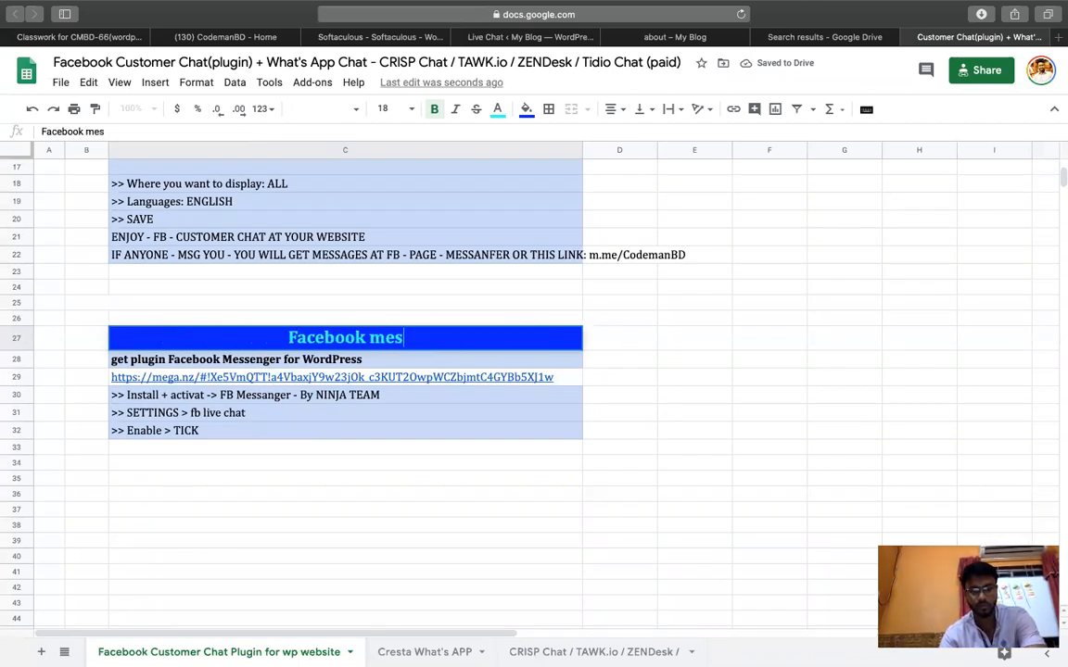
pyautogui.write('sanger chat for ')
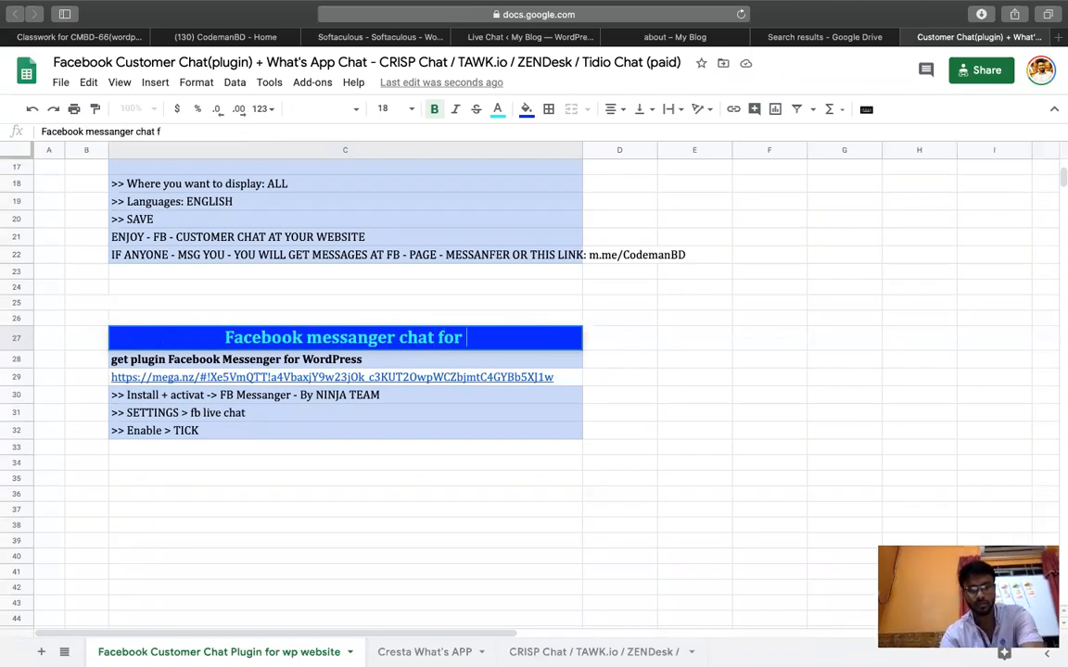
pyautogui.write('website')
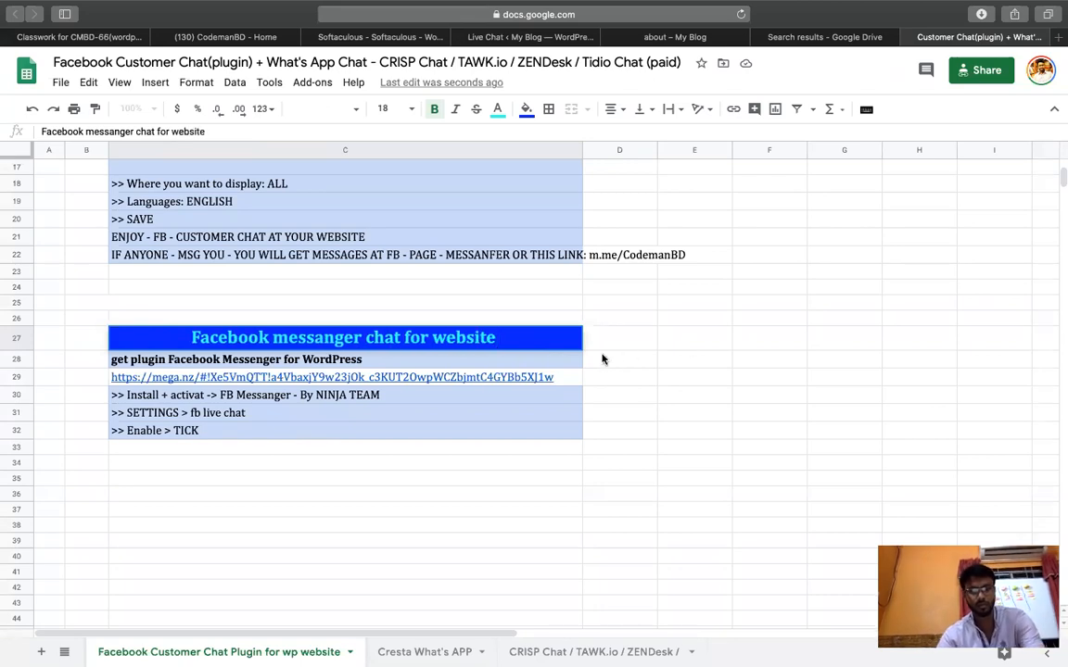
pyautogui.press('Return')
pyautogui.hotkey('shift', 'Down')
pyautogui.press('Delete')
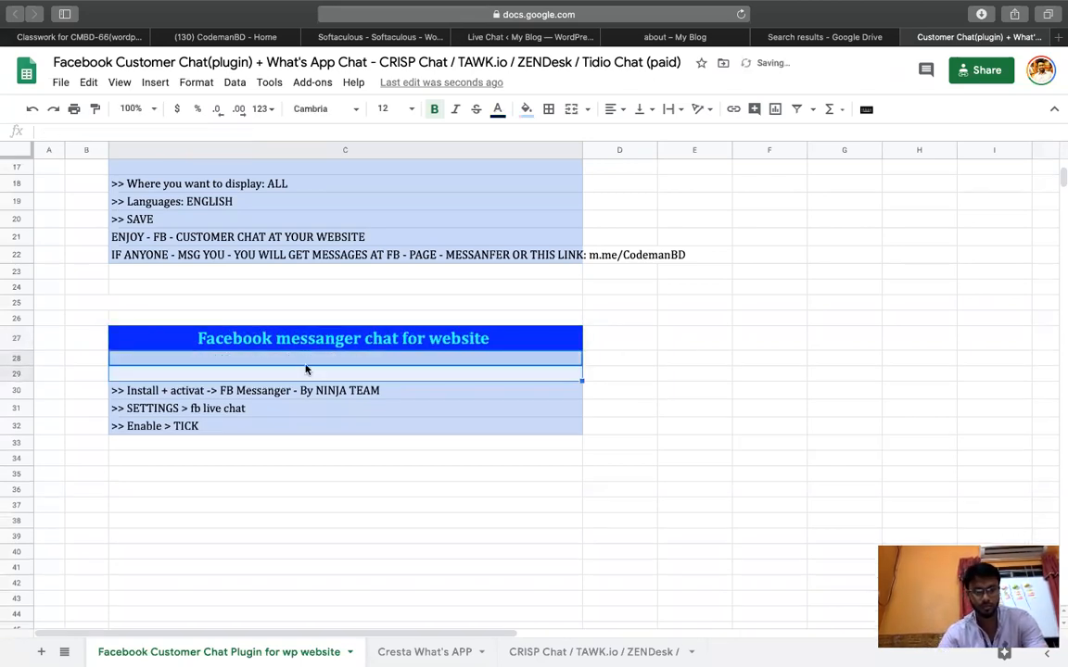
# Enter steps '- login your', '- go to facebook page' and '- settings > messanger option' in C28–C30.
pyautogui.click(296, 359)
pyautogui.write('- lo')
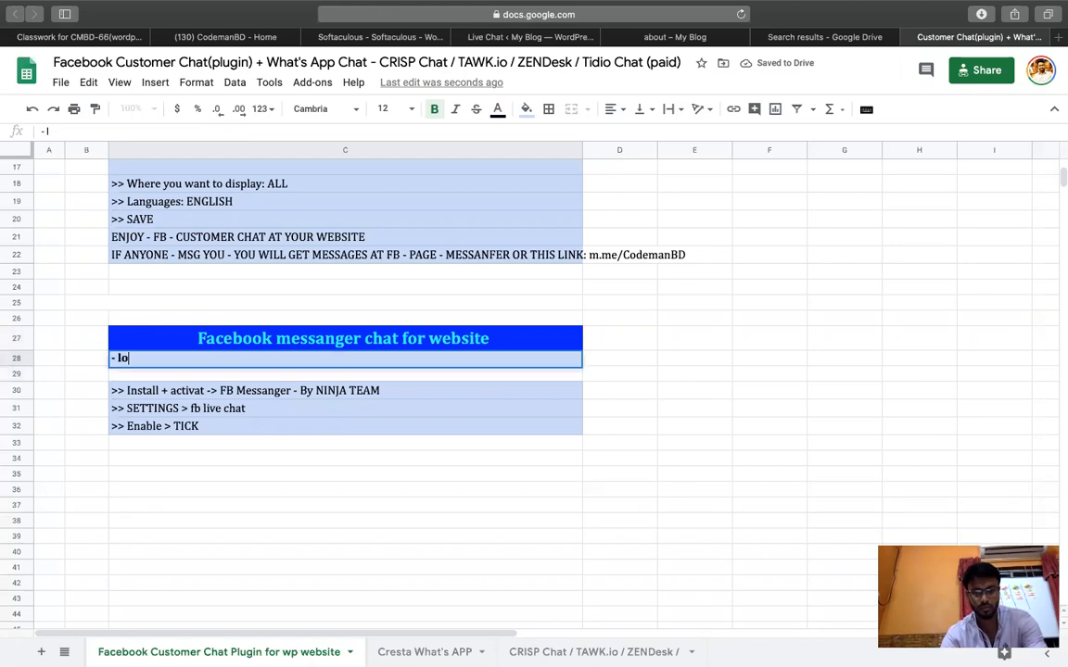
pyautogui.write('gin your facebook')
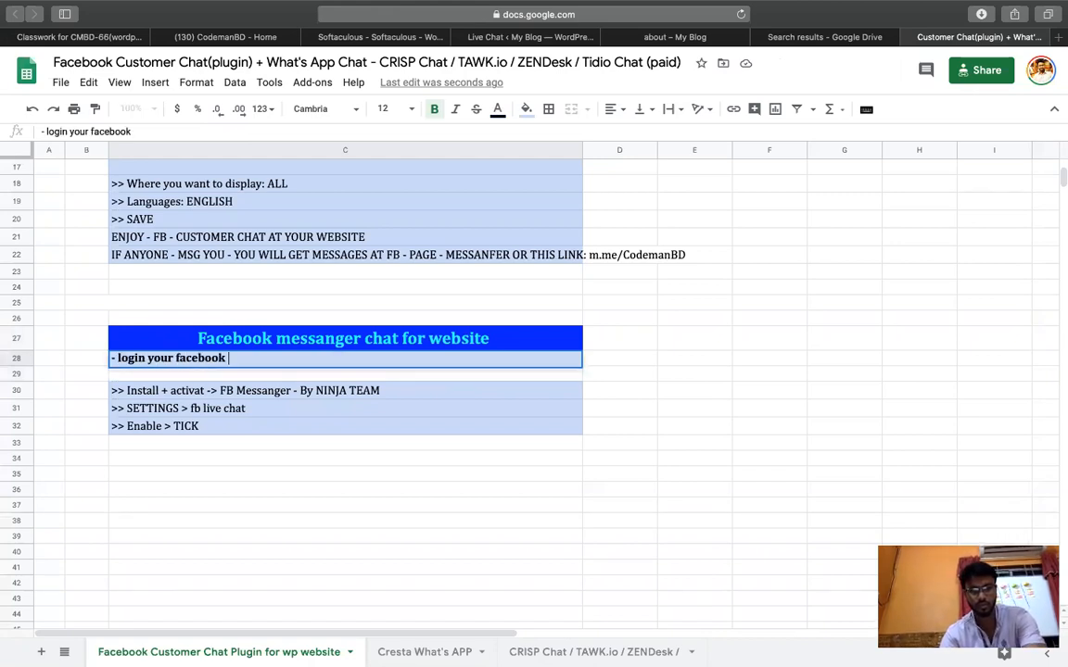
pyautogui.press('Return')
pyautogui.click(271, 398)
pyautogui.press('super+c')
pyautogui.press('Up')
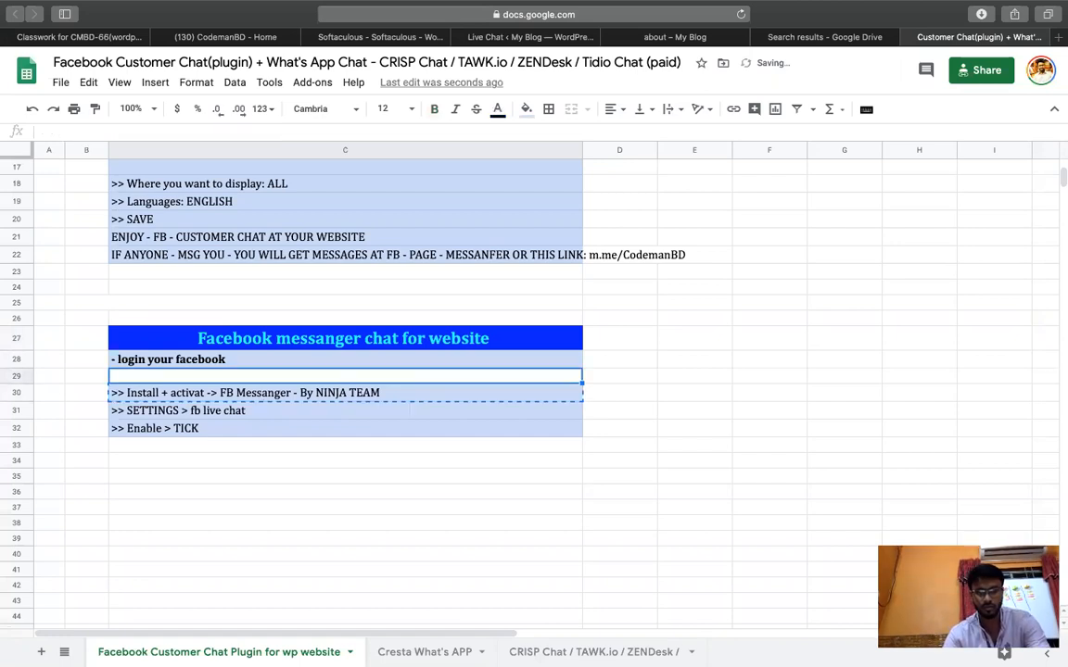
pyautogui.press('super+v')
pyautogui.write('- go to ')
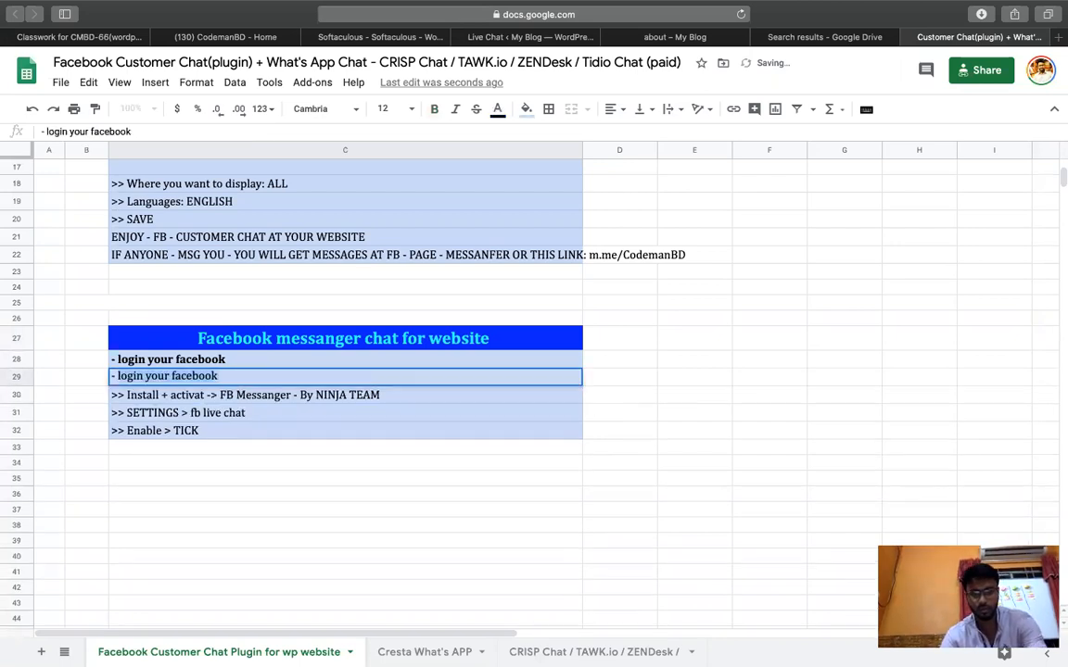
pyautogui.write('facebook page')
pyautogui.press('Return')
pyautogui.write('-')
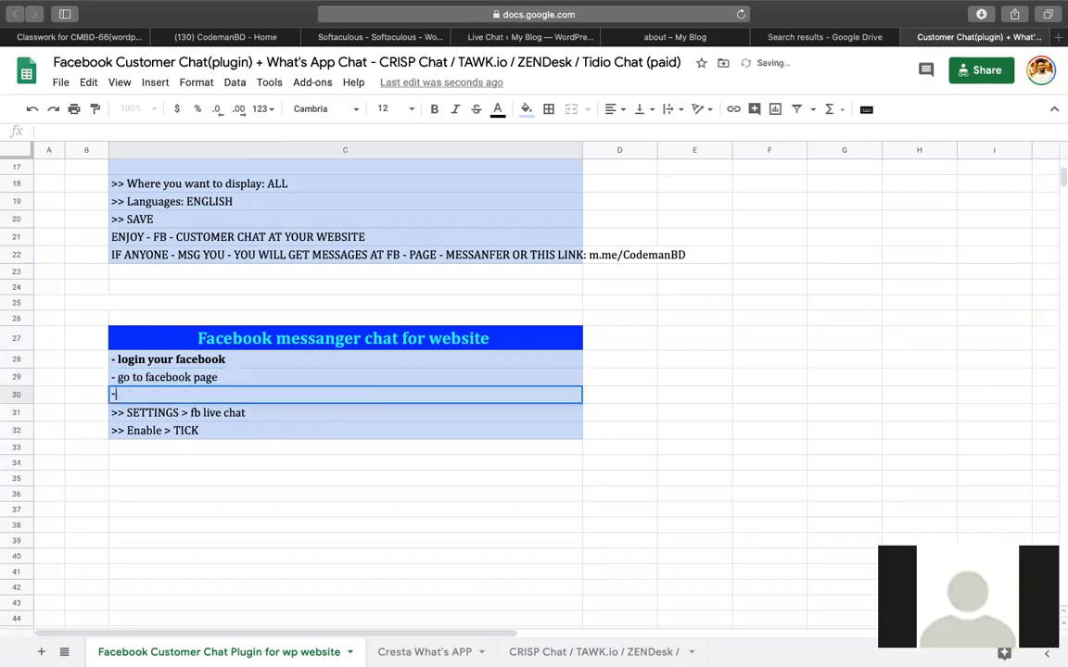
pyautogui.write(' settings')
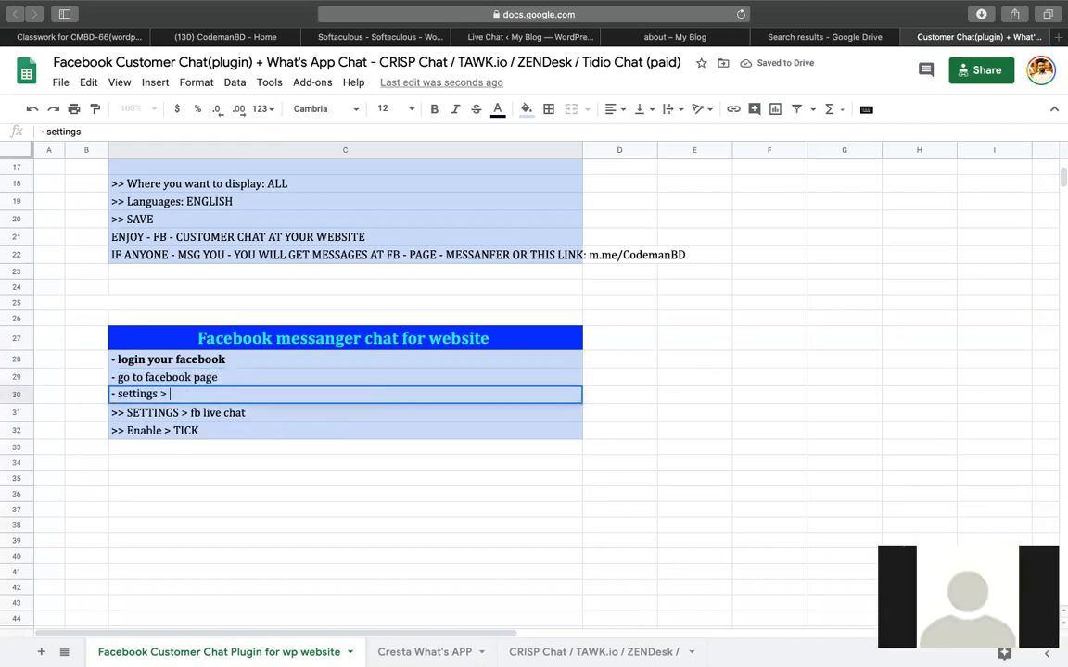
pyautogui.write(' > messanger option')
pyautogui.click(371, 434)
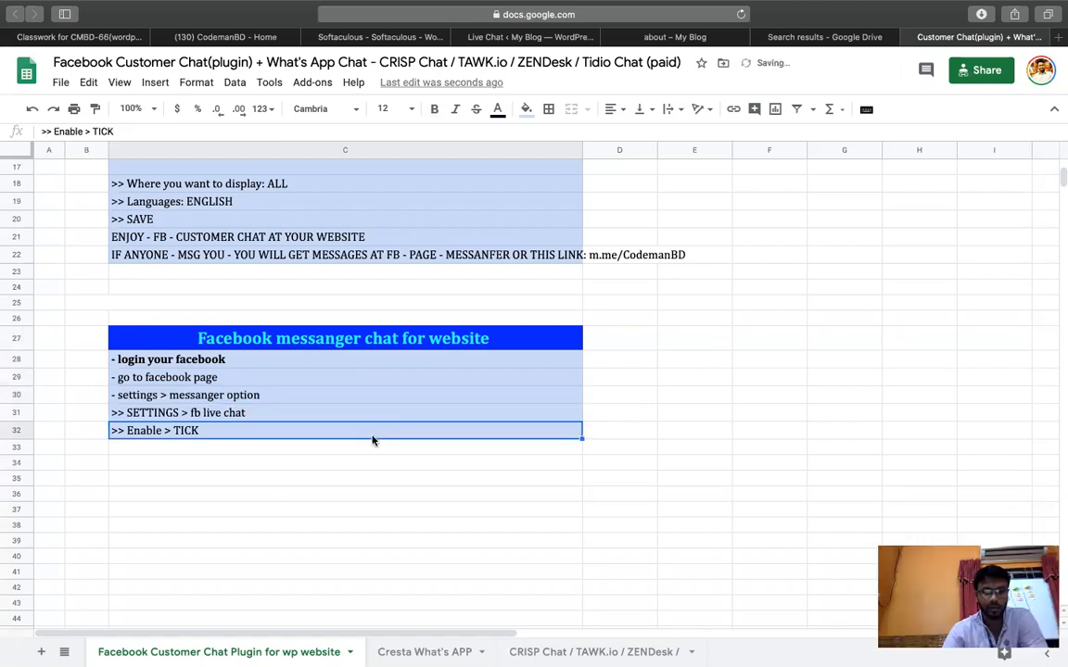
pyautogui.click(824, 37)
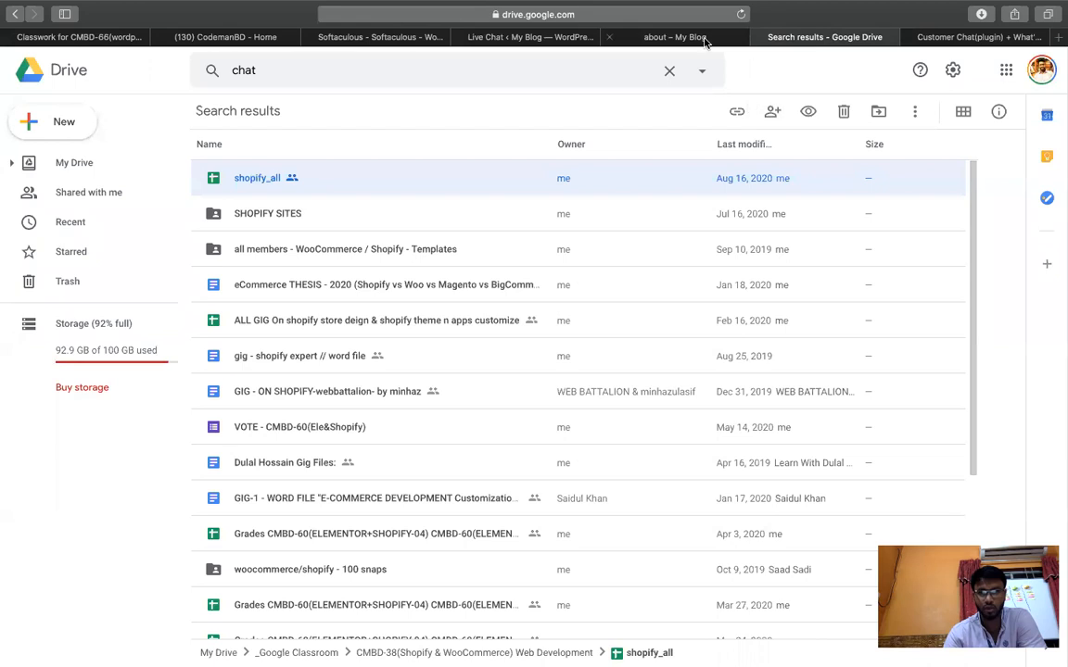
# Load facebook.com in Safari and open the CodemanBD Page from the sidebar.
pyautogui.click(705, 38)
pyautogui.click(644, 14)
pyautogui.write('facebook.com')
pyautogui.press('Return')
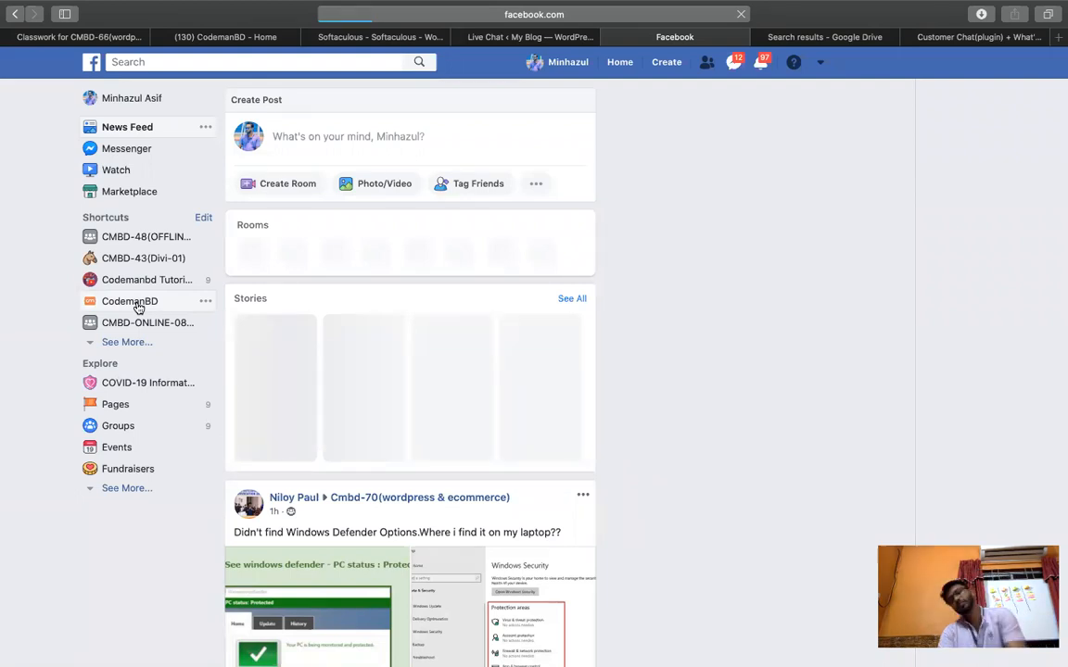
pyautogui.click(138, 305)
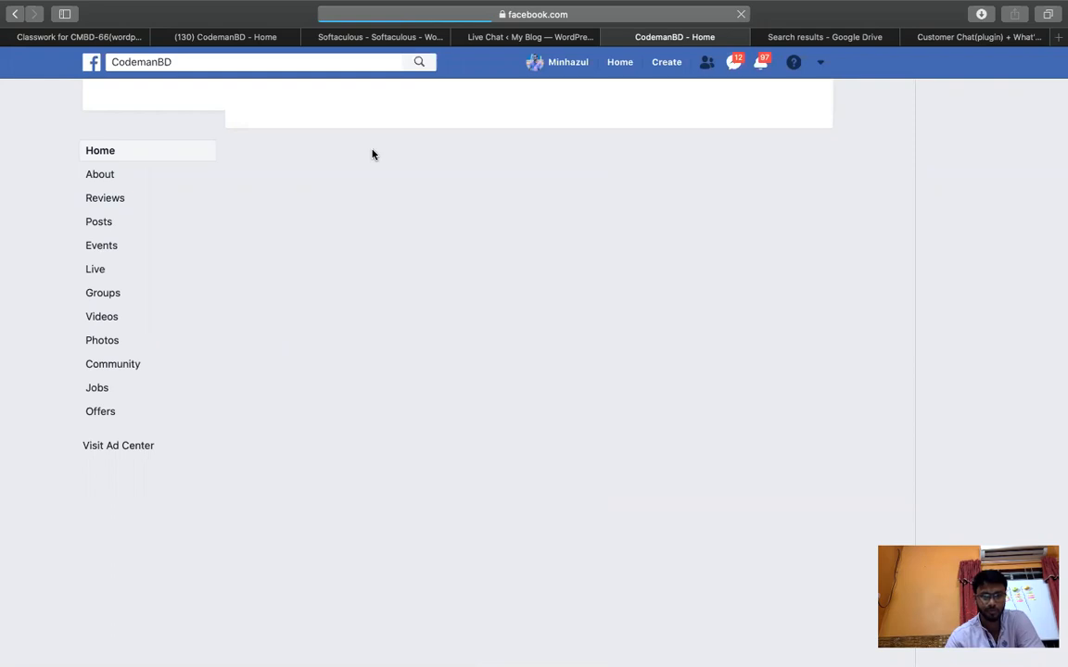
pyautogui.hotkey('ctrl', 'Up')
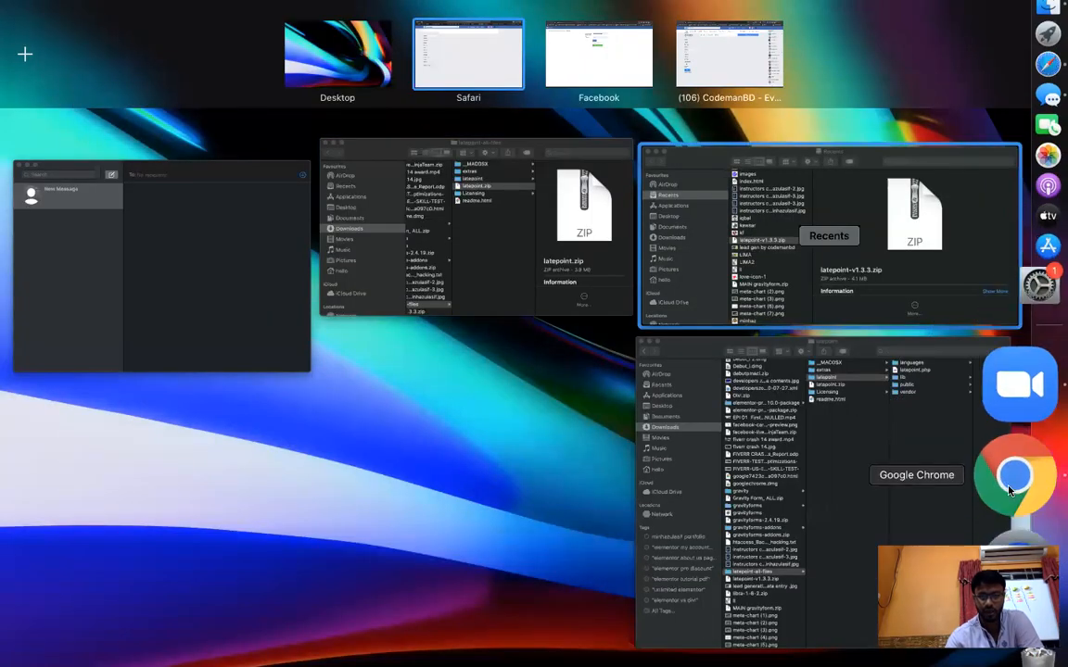
# Load Facebook in Chrome and switch to the profile managing the CodemanBD Page.
pyautogui.click(1027, 443)
pyautogui.click(263, 19)
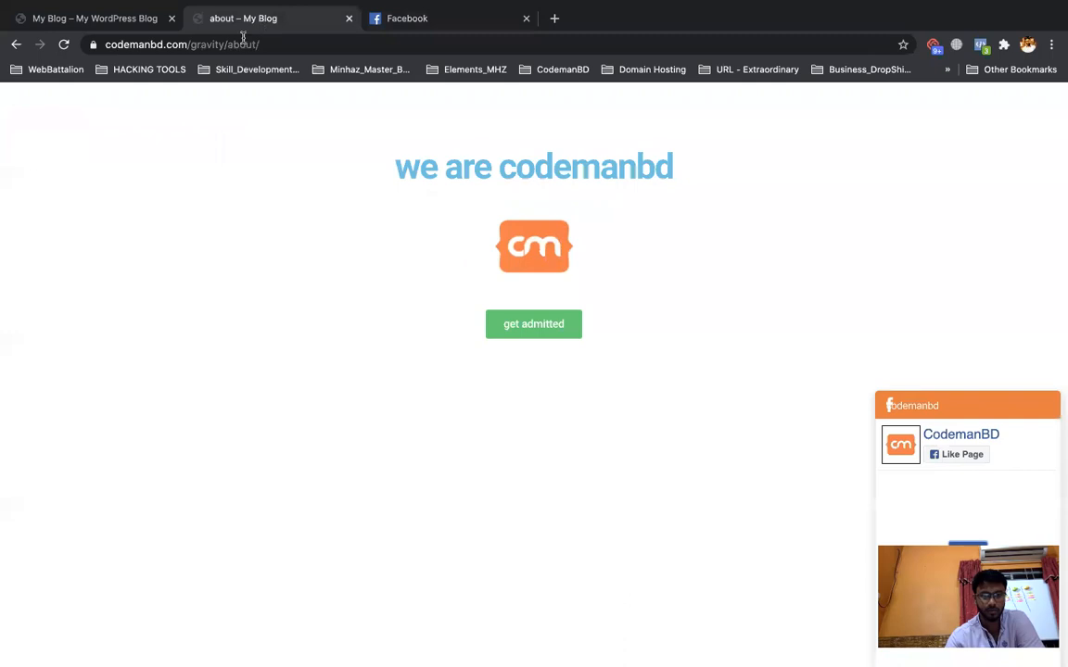
pyautogui.click(407, 12)
pyautogui.click(336, 44)
pyautogui.write('fa')
pyautogui.press('Return')
pyautogui.click(1031, 46)
pyautogui.click(1031, 47)
pyautogui.click(1031, 46)
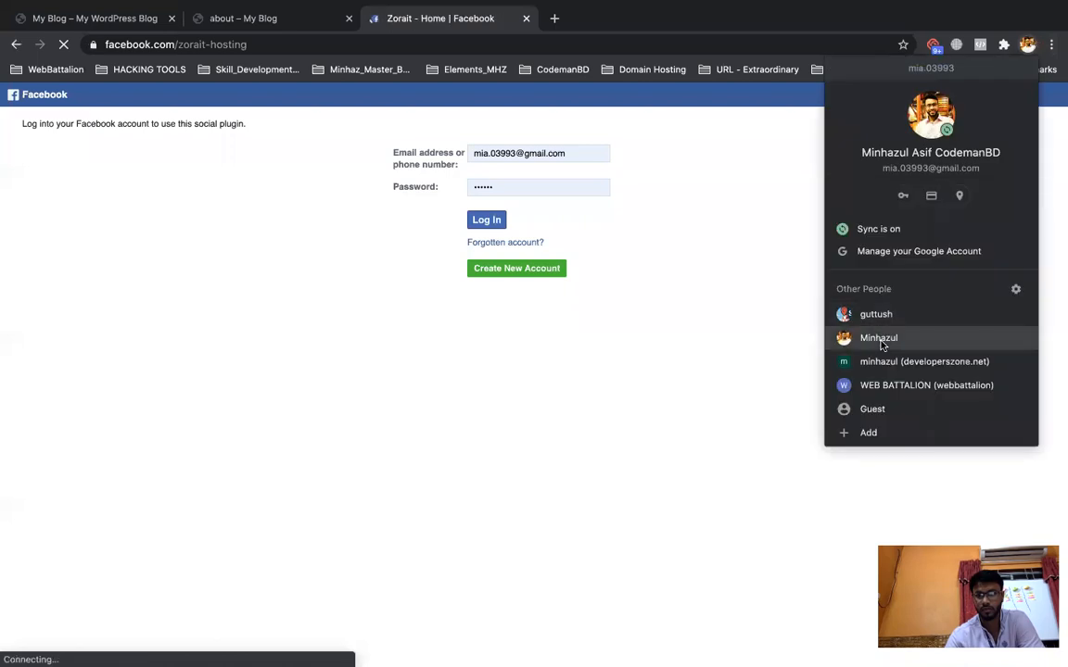
pyautogui.click(879, 337)
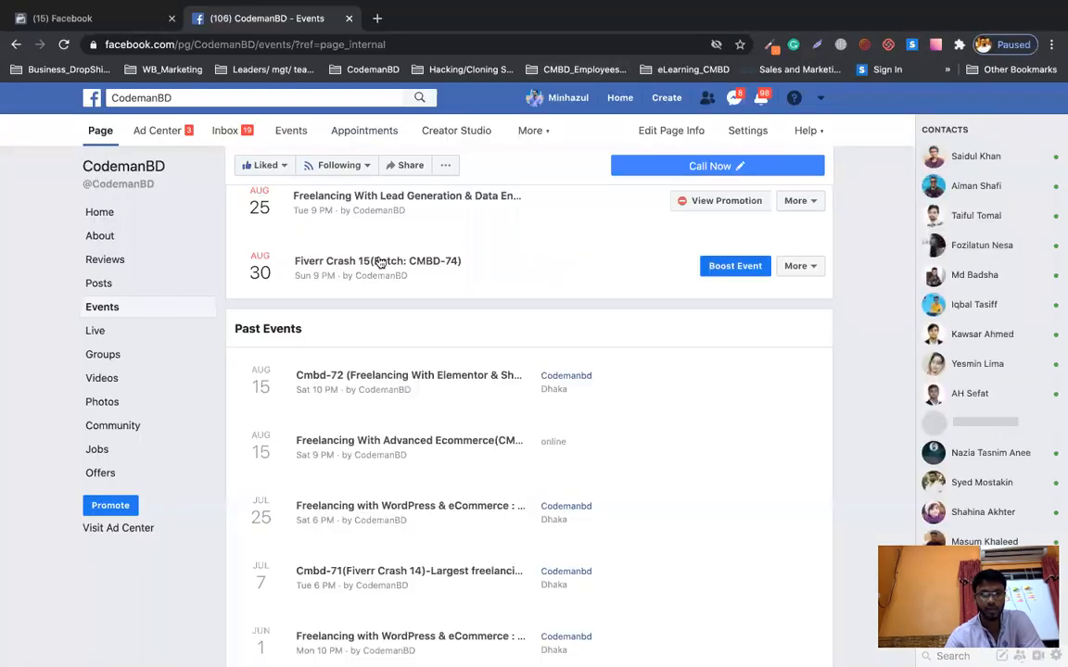
# Open the CodemanBD Page's Advanced Messaging settings and scroll to General Settings.
pyautogui.scroll(5, 753, 132)
pyautogui.click(747, 133)
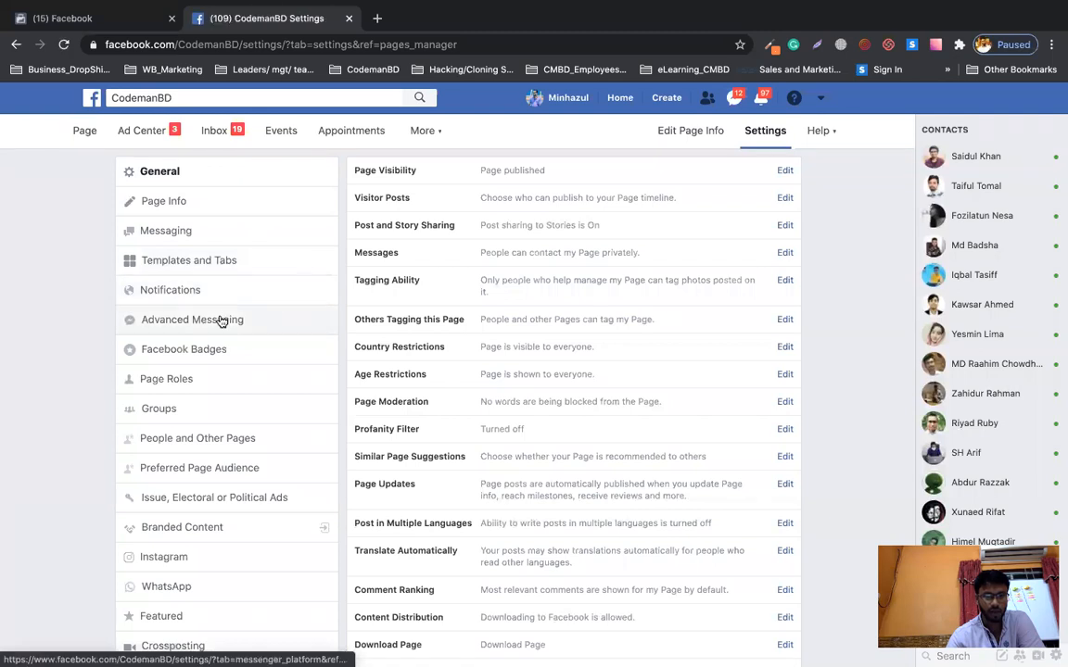
pyautogui.click(221, 320)
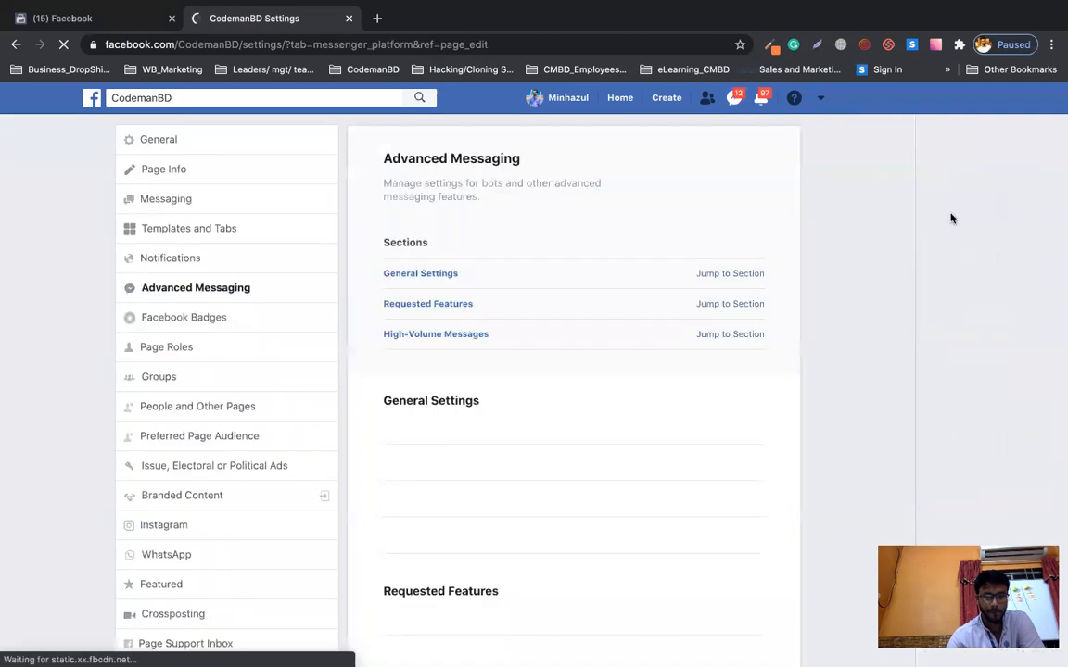
pyautogui.scroll(-5, 877, 328)
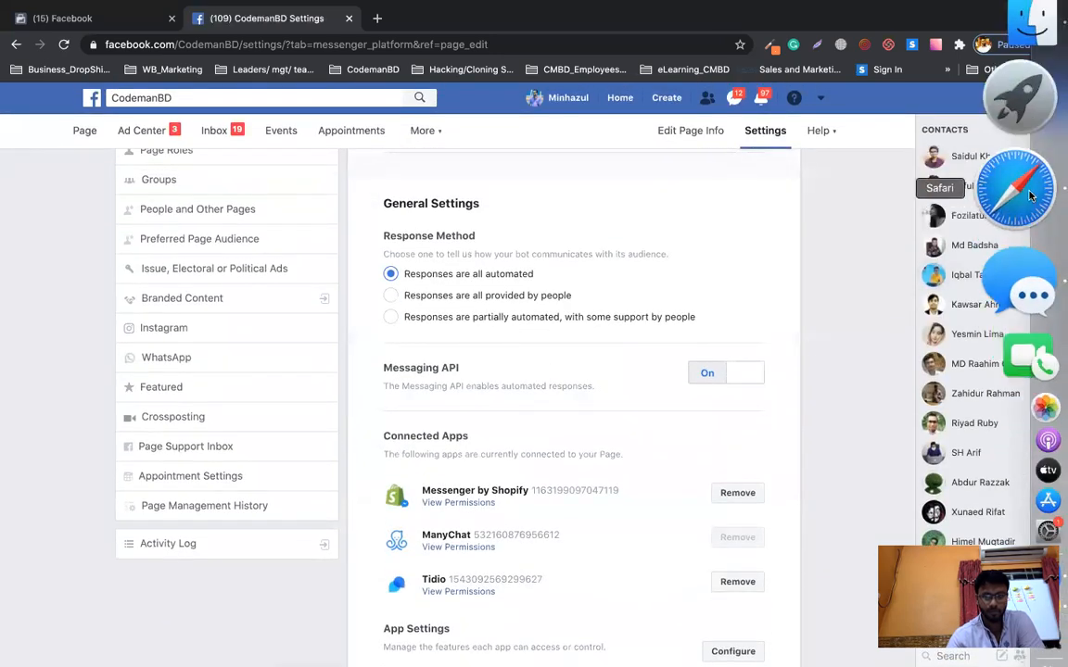
pyautogui.click(1024, 121)
# In C30, insert 'advanced' and replace 'messanger' with 'messaaging'.
pyautogui.click(829, 37)
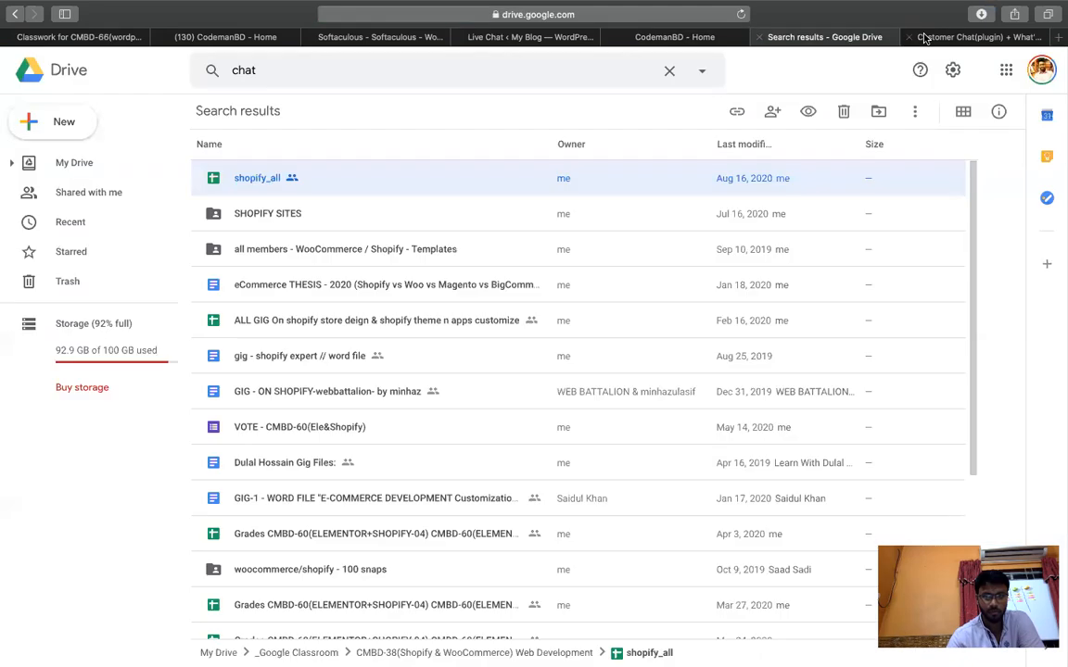
pyautogui.click(927, 37)
pyautogui.doubleClick(164, 413)
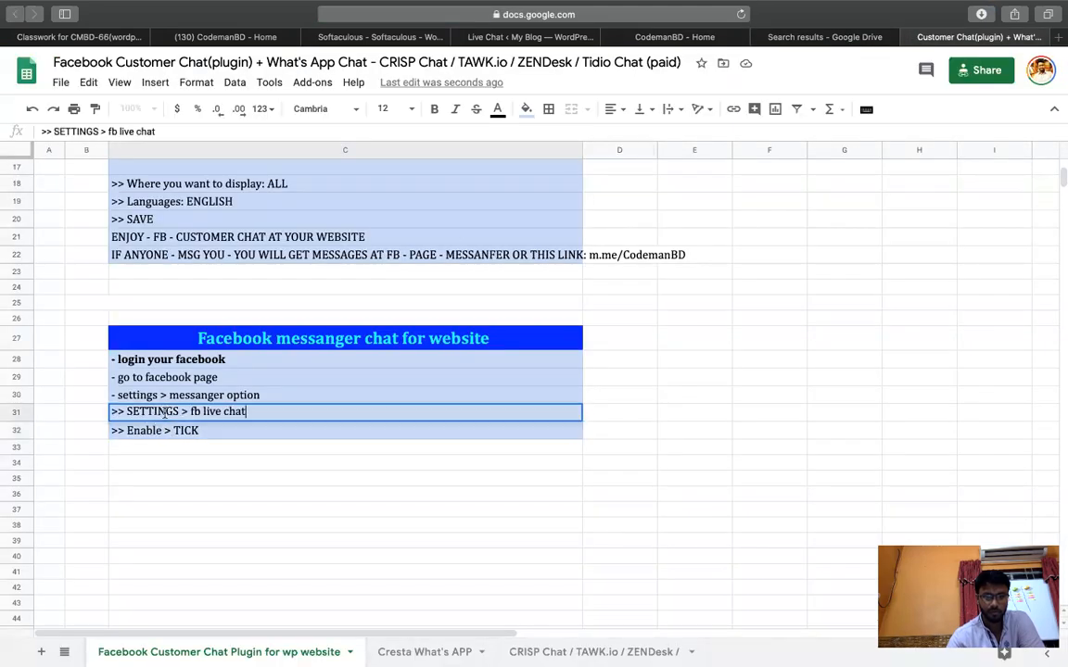
pyautogui.click(168, 383)
pyautogui.click(169, 393)
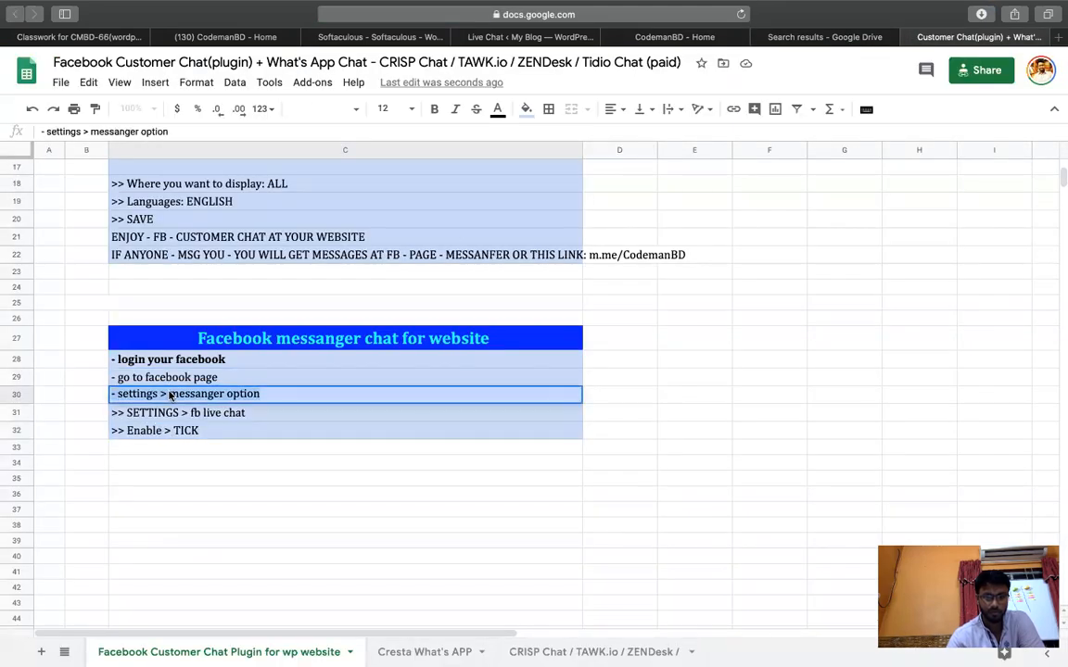
pyautogui.doubleClick(170, 393)
pyautogui.write('advance')
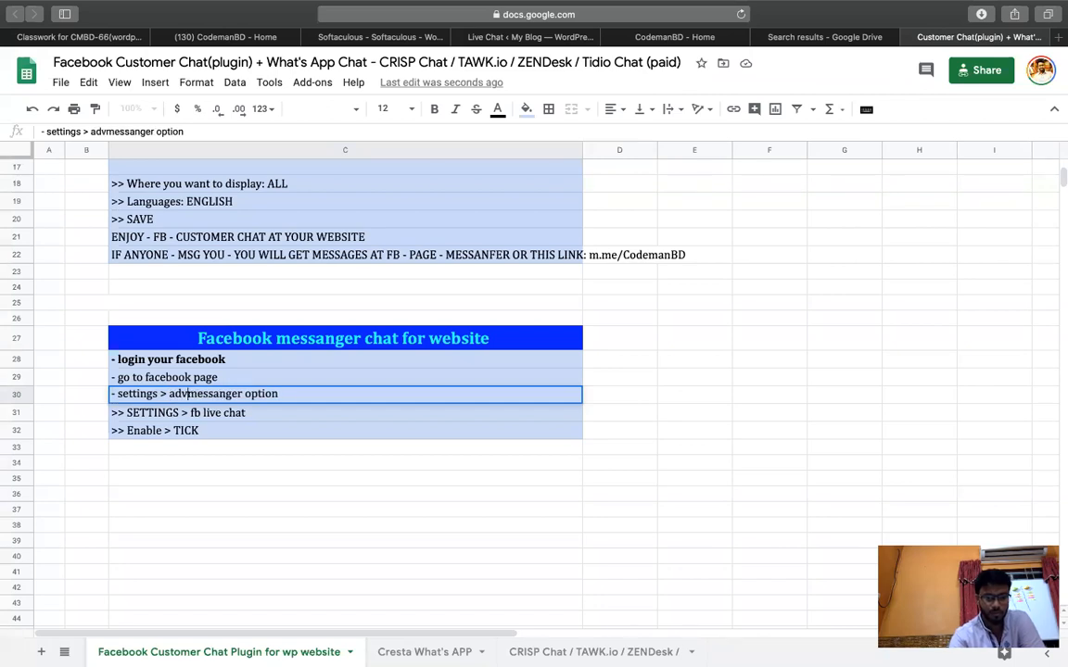
pyautogui.write('d')
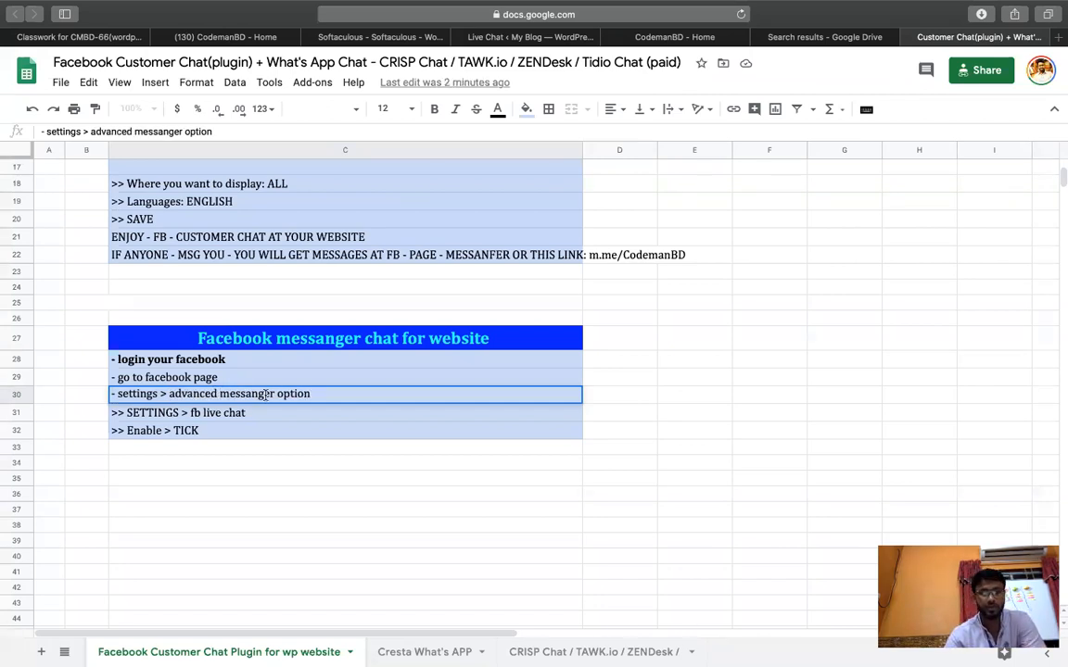
pyautogui.doubleClick(255, 394)
pyautogui.write('messaag')
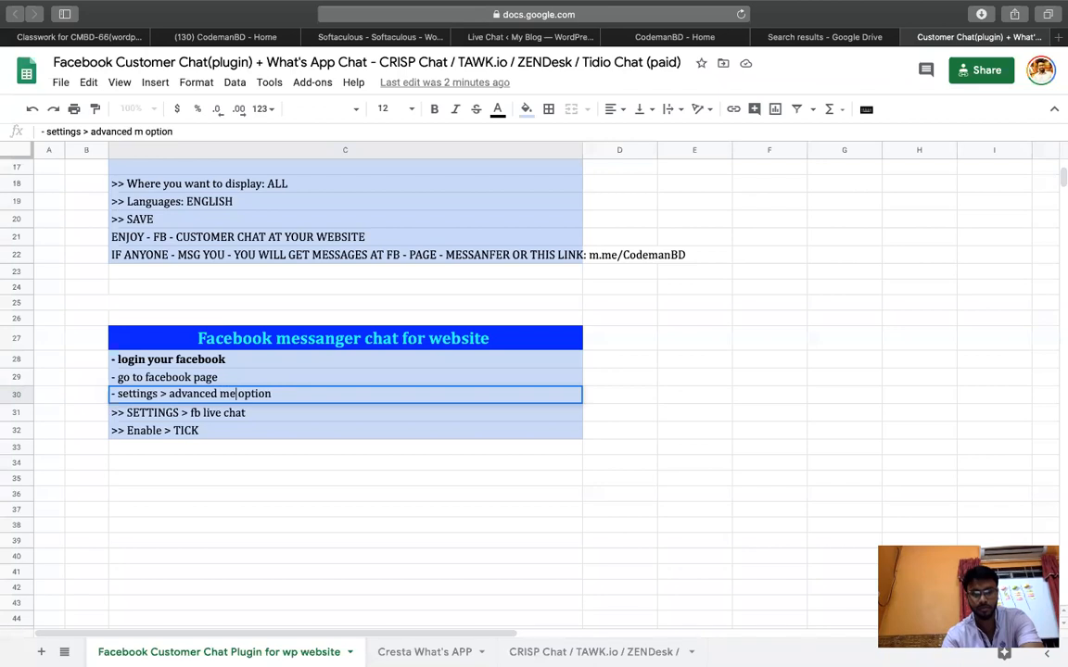
pyautogui.write('ing')
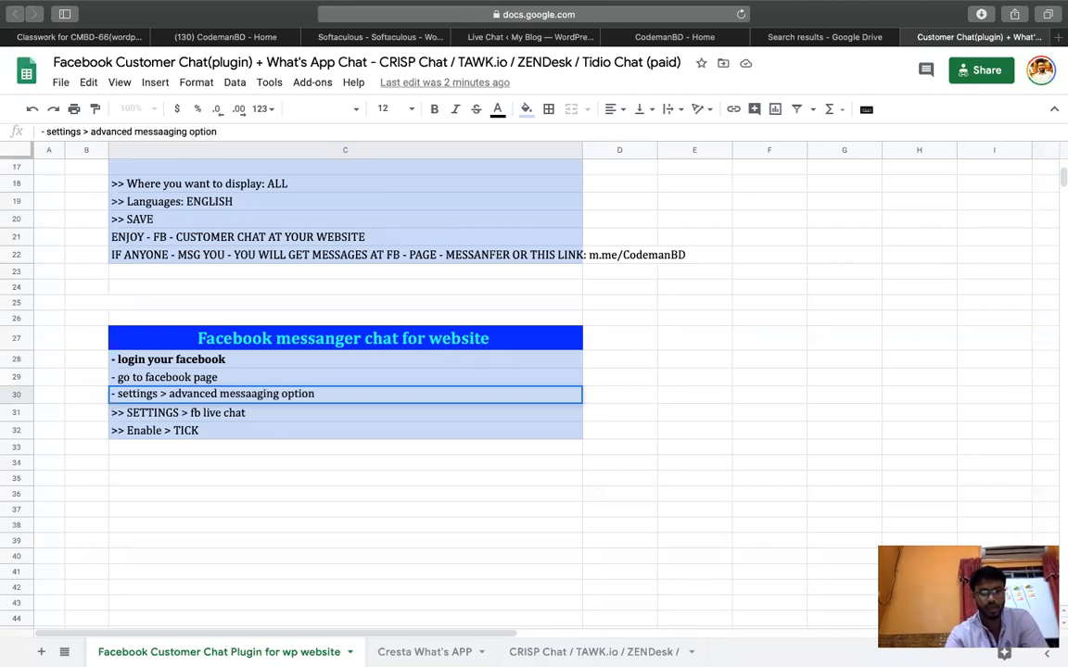
pyautogui.press('Return')
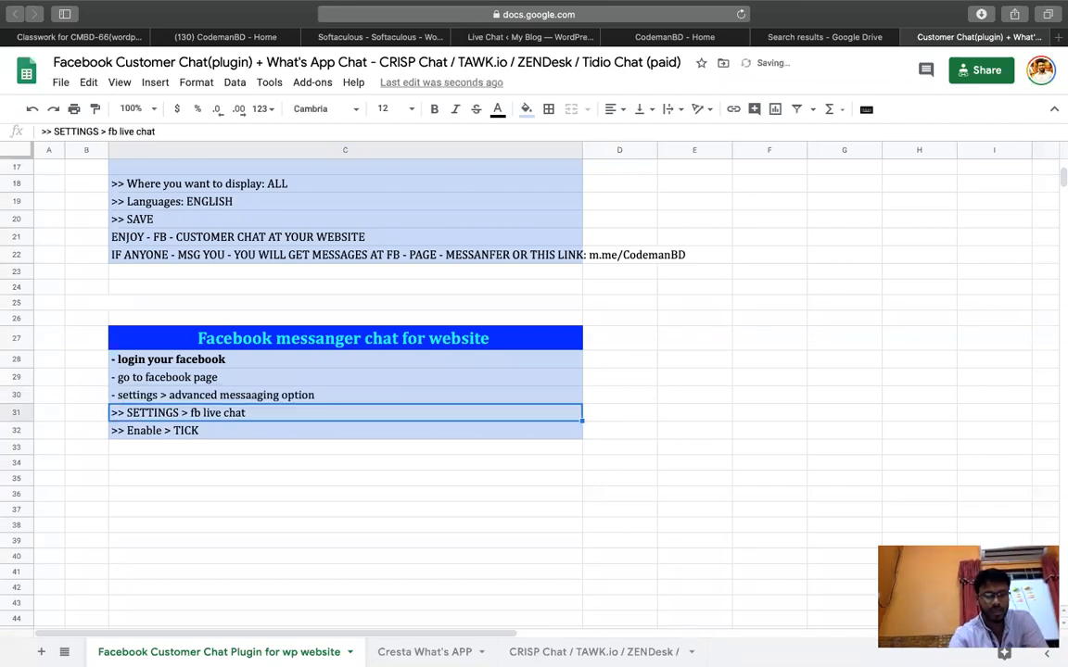
pyautogui.hotkey('ctrl', 'Left')
# Review the Page's Advanced Messaging settings, then go to its Messaging settings.
pyautogui.scroll(-5, 419, 417)
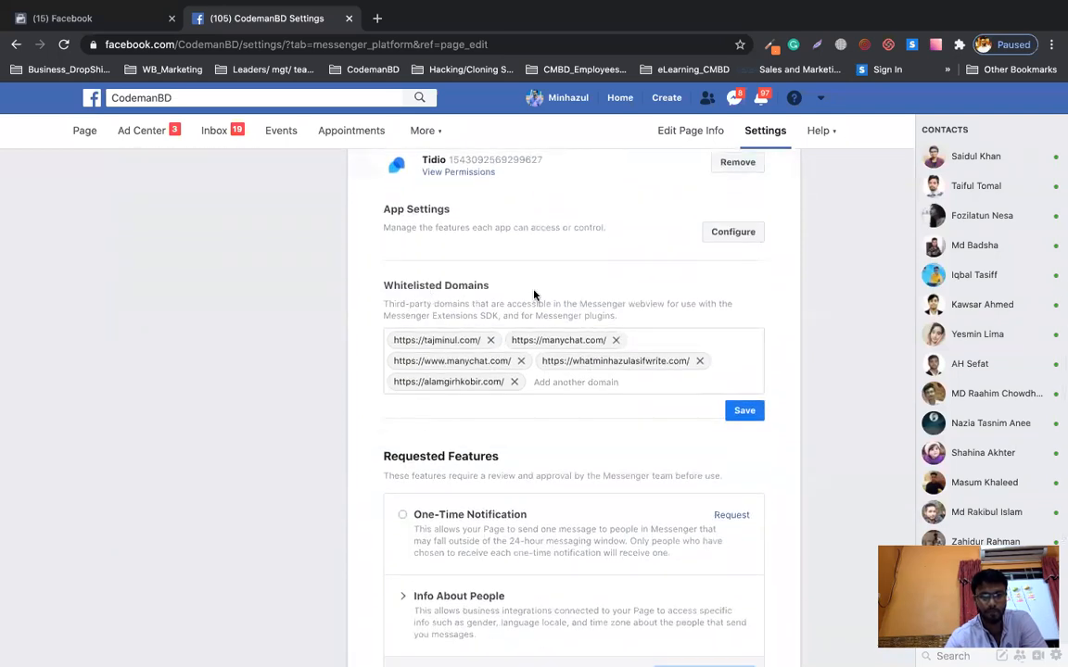
pyautogui.scroll(-1, 492, 281)
pyautogui.scroll(10, 492, 281)
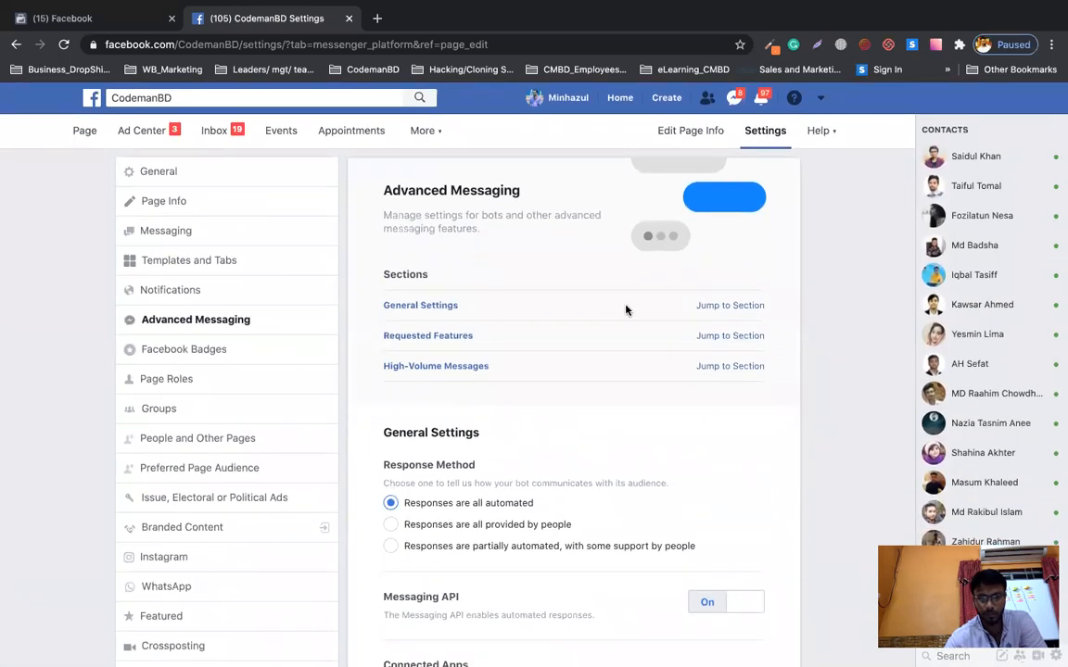
pyautogui.scroll(-10, 769, 363)
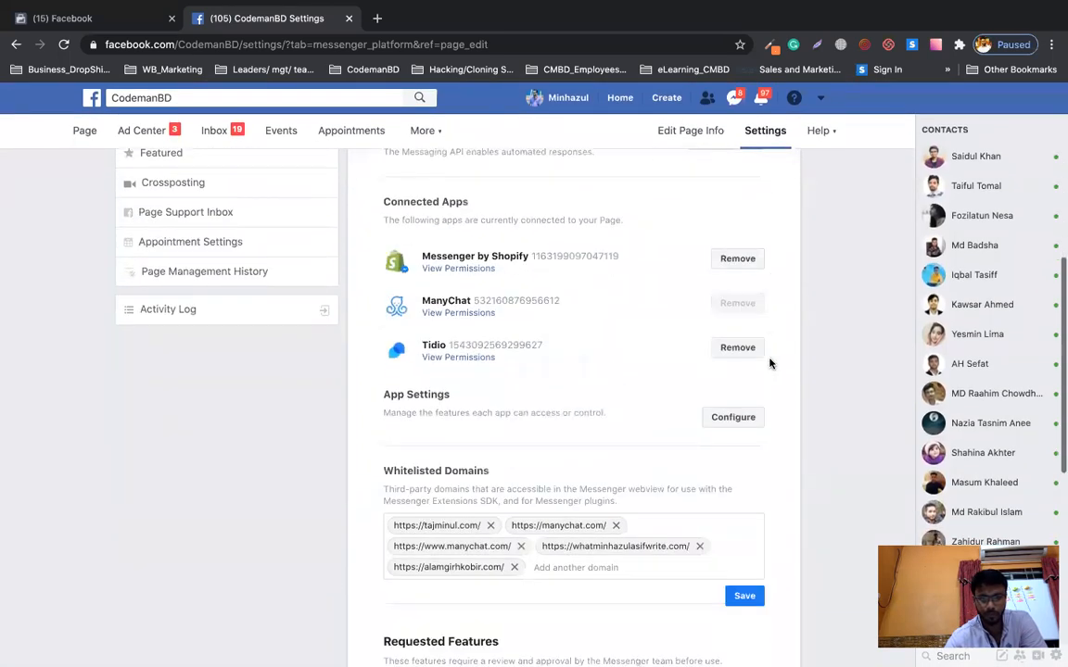
pyautogui.scroll(-2, 770, 363)
pyautogui.scroll(5, 769, 364)
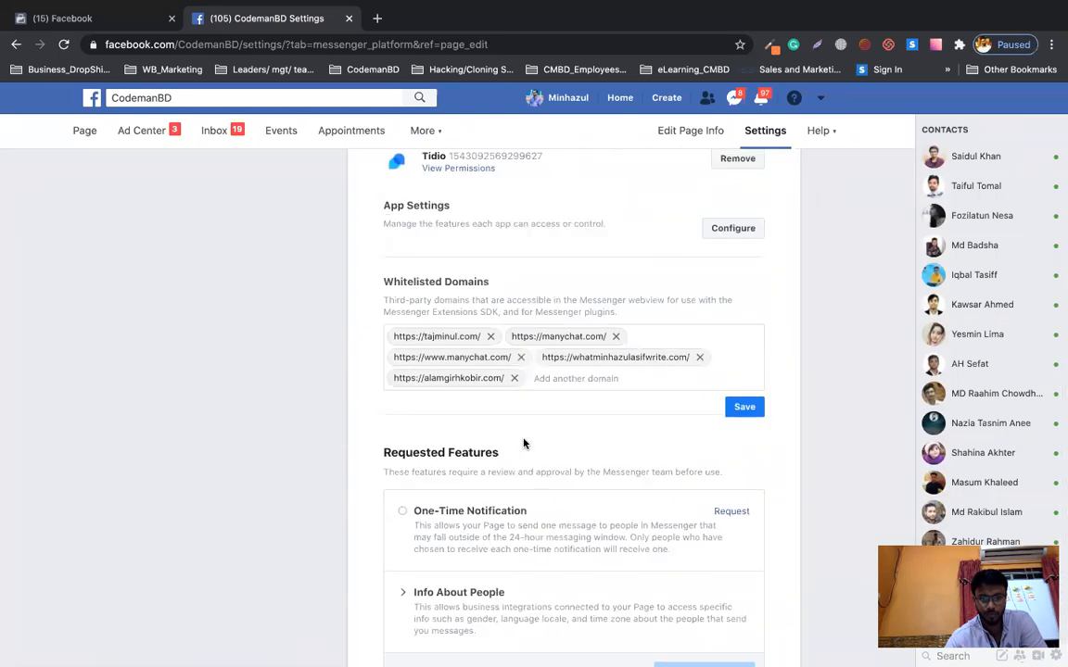
pyautogui.scroll(3, 524, 444)
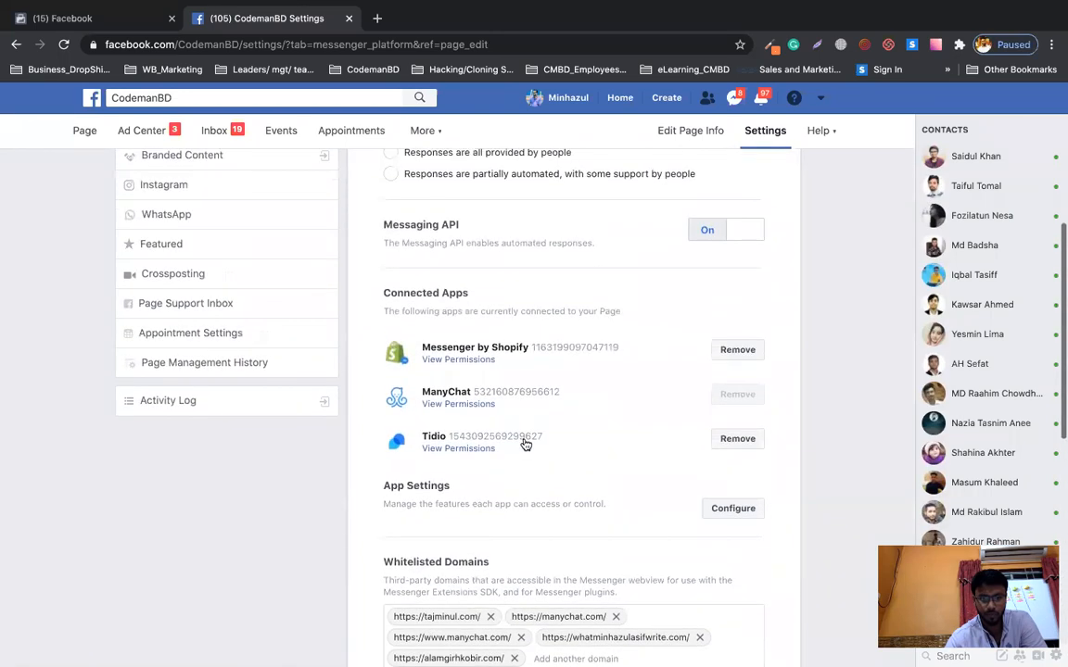
pyautogui.scroll(5, 524, 443)
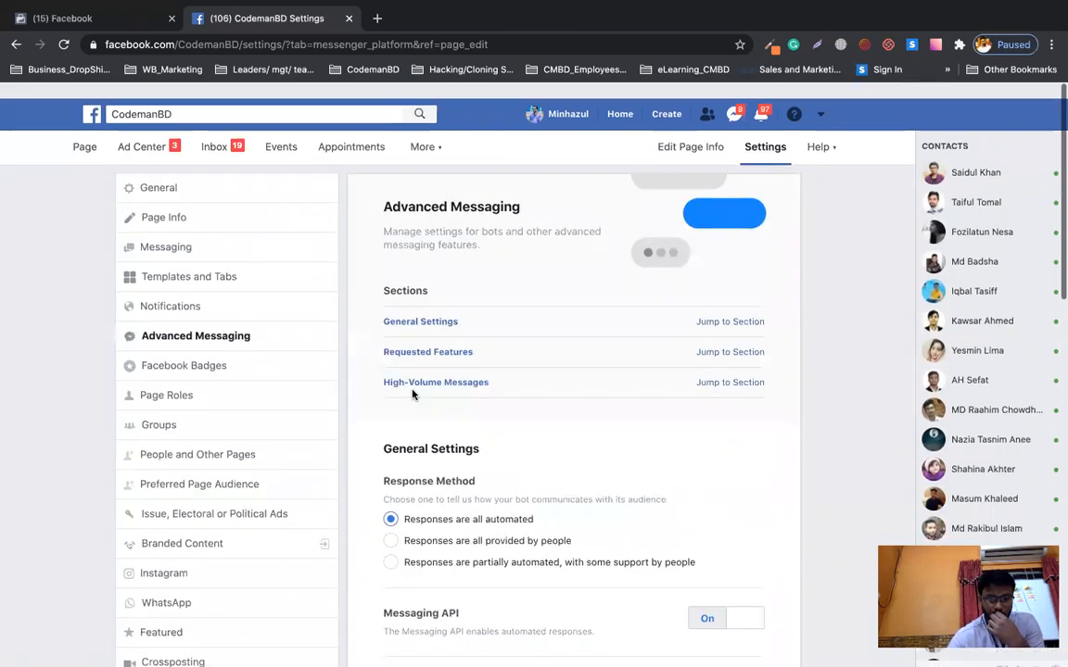
pyautogui.scroll(-1, 412, 394)
pyautogui.click(167, 230)
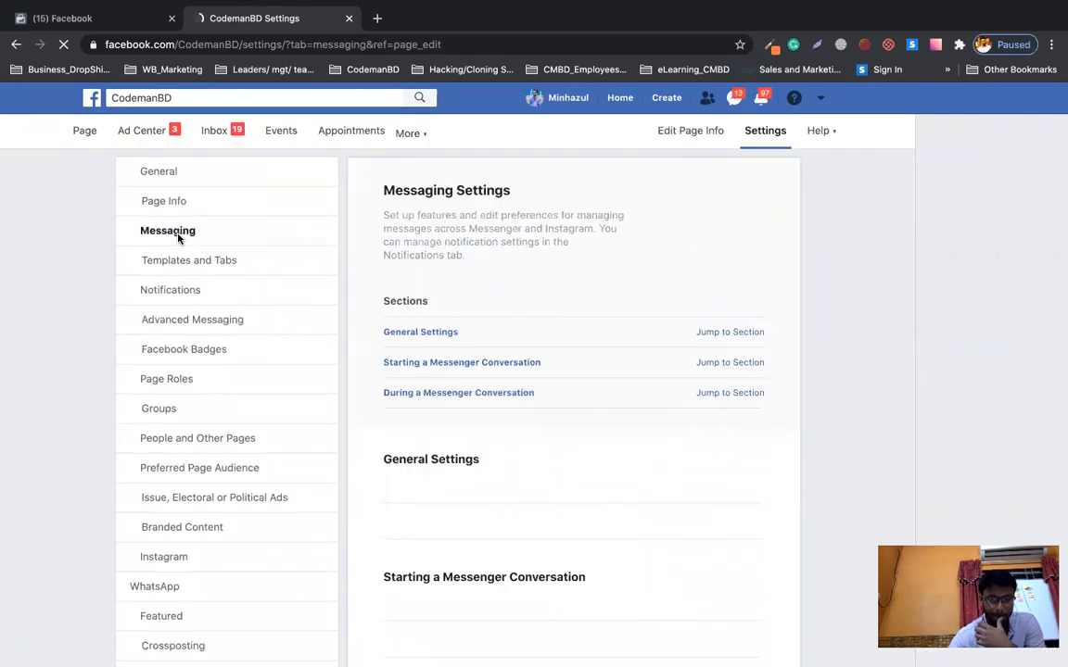
# Find the 'Add Messenger to your website' section in Messaging settings and highlight its description.
pyautogui.scroll(-4, 601, 385)
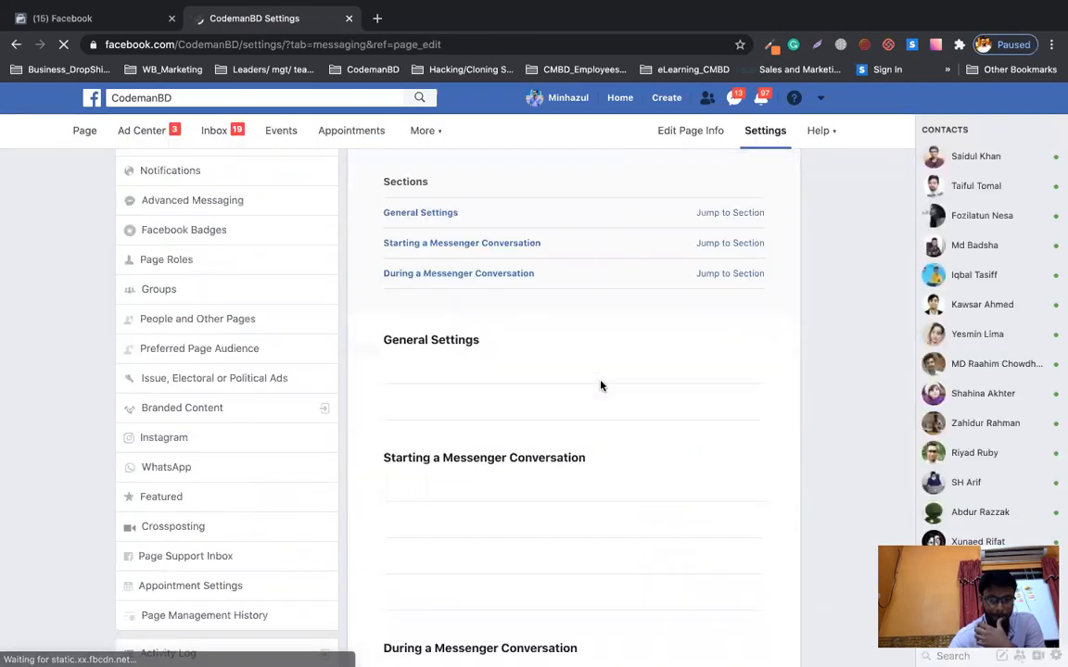
pyautogui.scroll(-8, 601, 383)
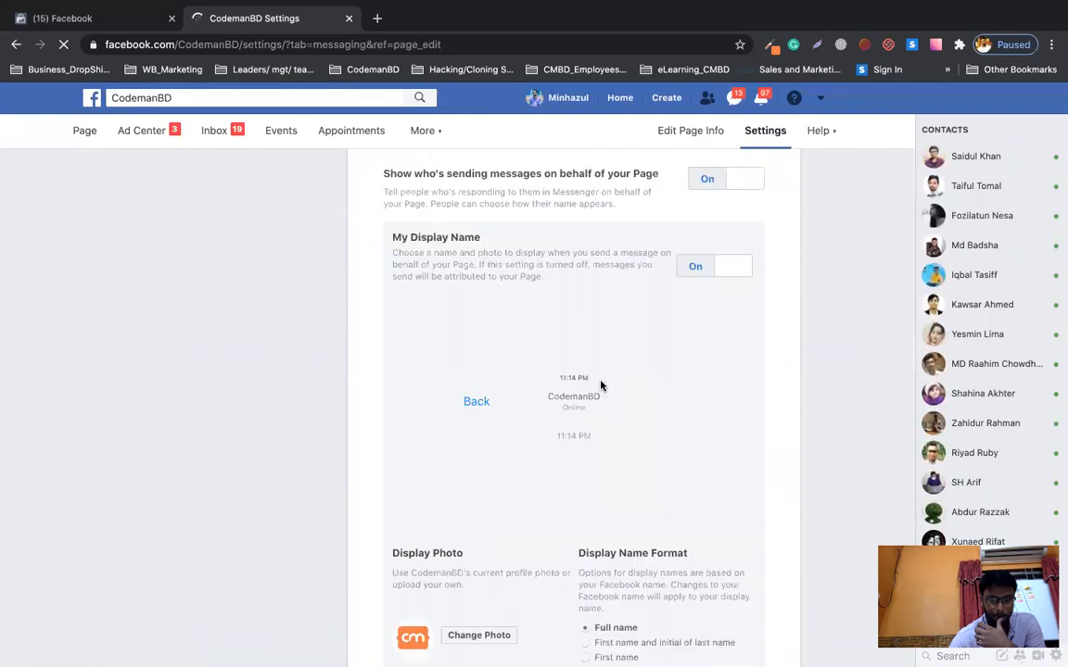
pyautogui.scroll(4, 600, 382)
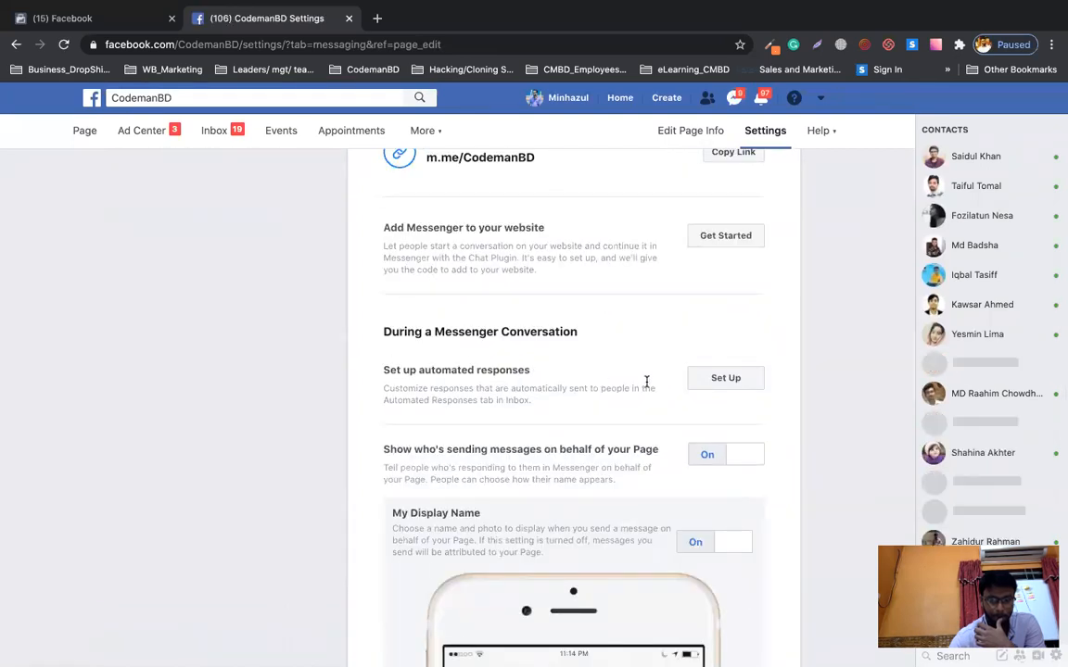
pyautogui.scroll(4, 647, 381)
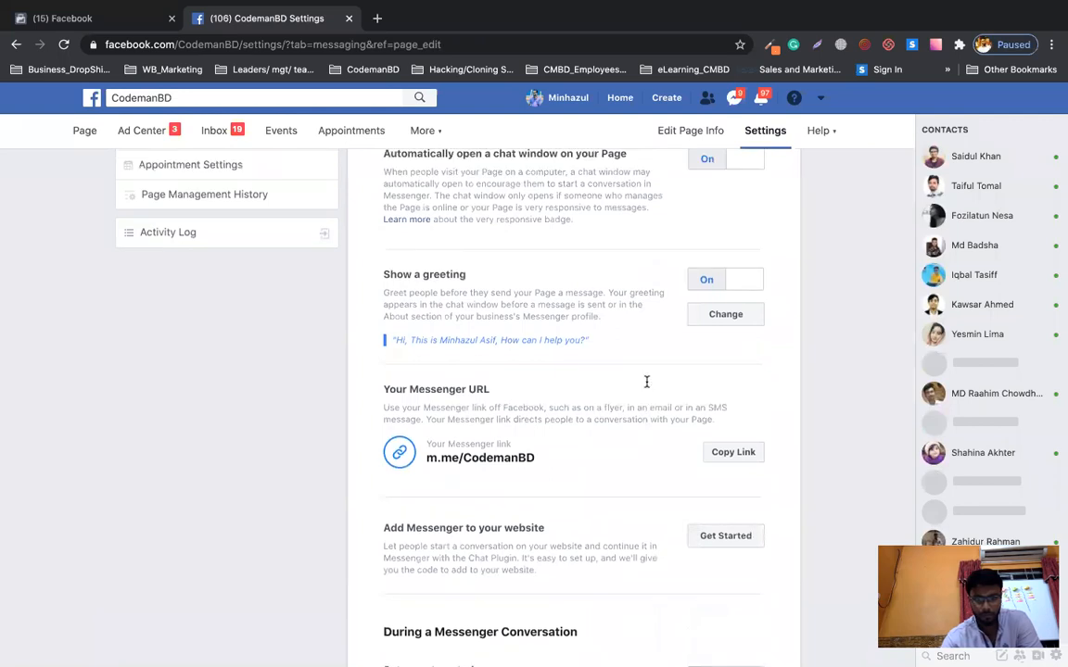
pyautogui.scroll(-12, 611, 469)
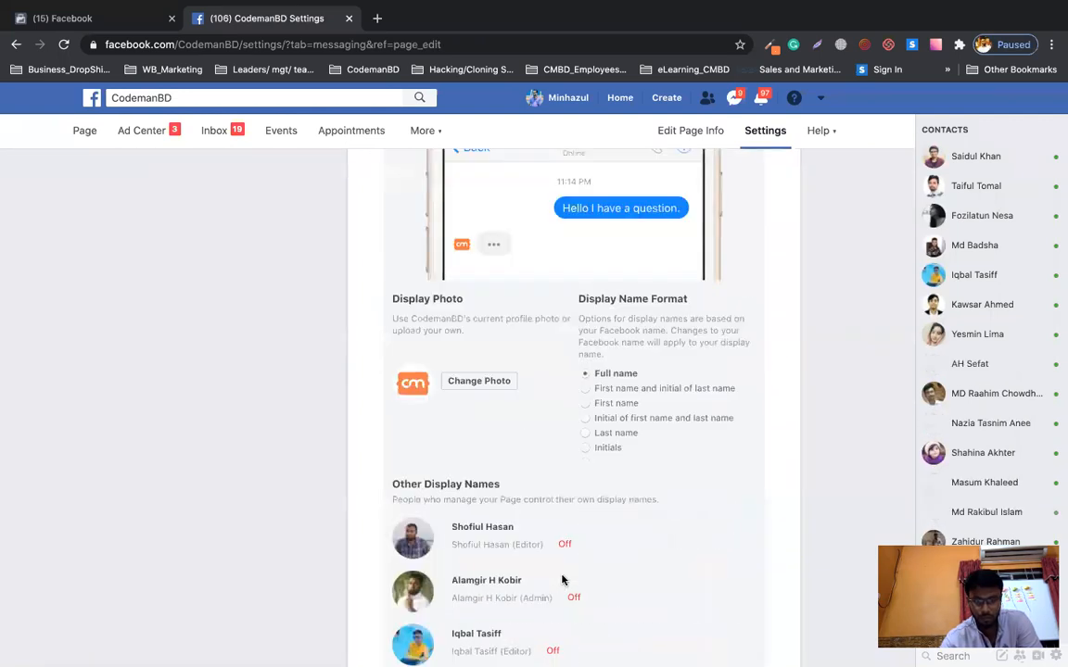
pyautogui.scroll(-4, 835, 496)
pyautogui.scroll(7, 834, 496)
pyautogui.scroll(10, 832, 493)
pyautogui.scroll(-1, 833, 493)
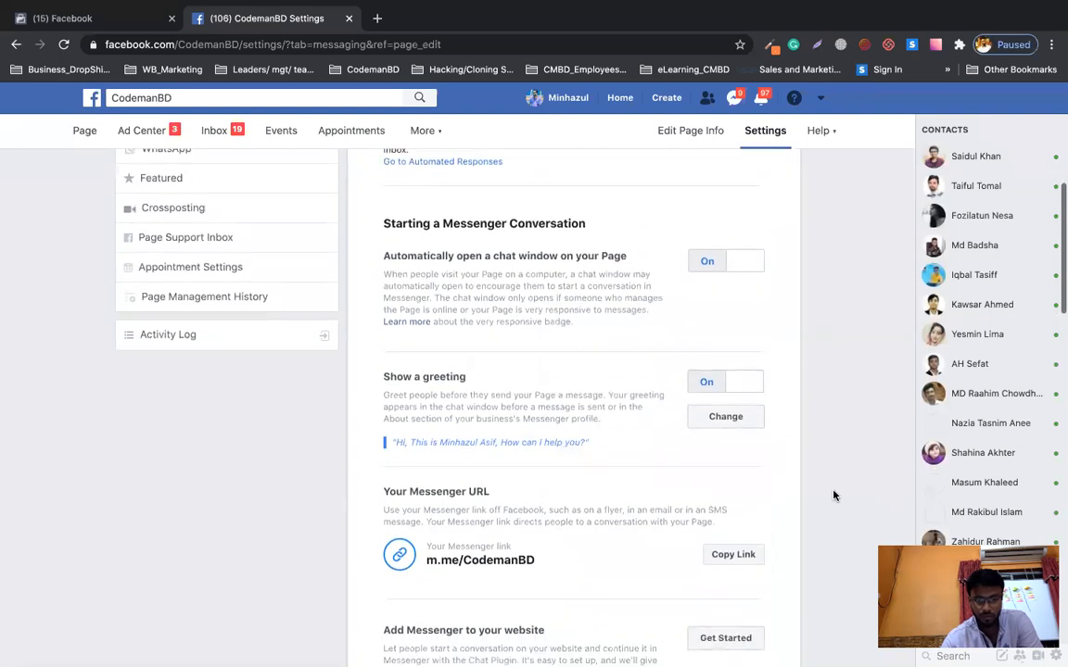
pyautogui.scroll(2, 742, 443)
pyautogui.scroll(3, 742, 443)
pyautogui.scroll(-4, 741, 443)
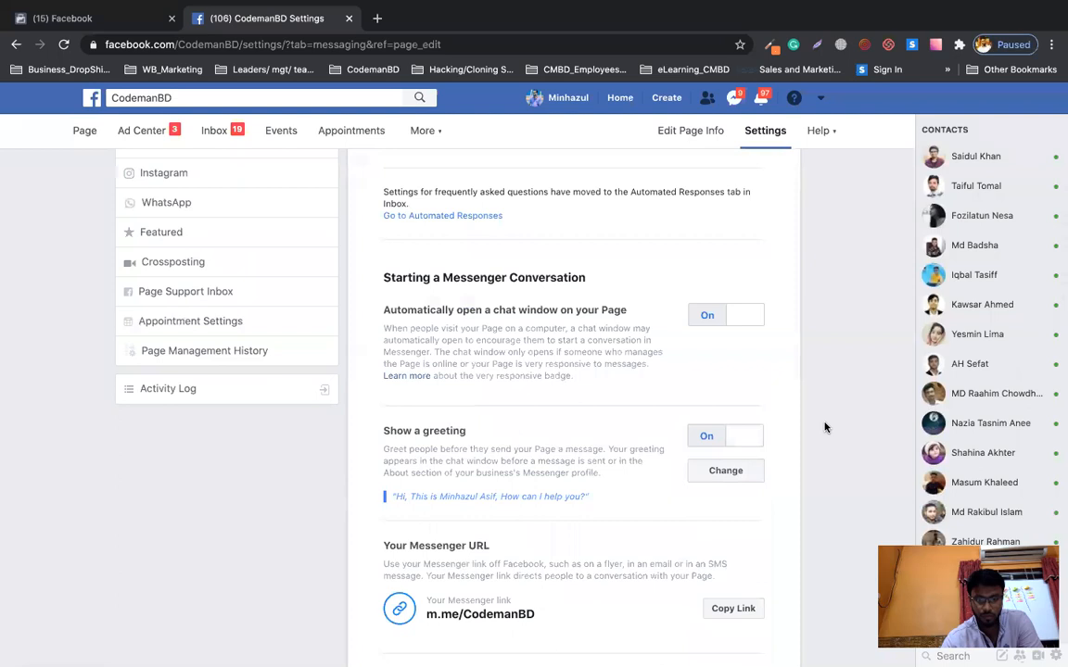
pyautogui.scroll(-1, 825, 428)
pyautogui.scroll(-3, 825, 427)
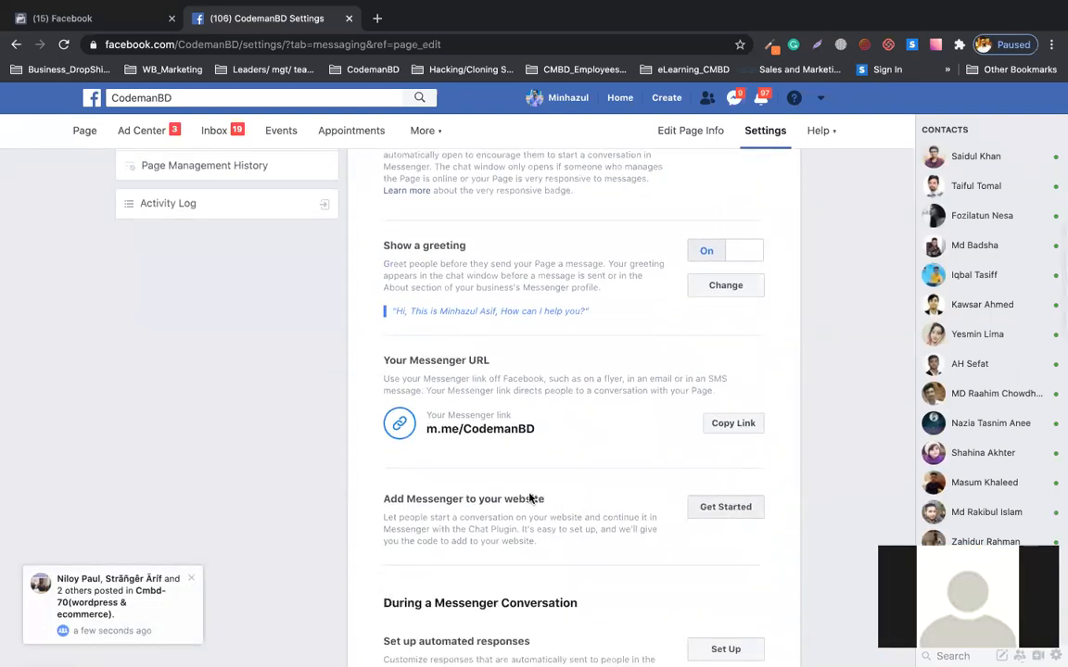
pyautogui.moveTo(551, 504); pyautogui.dragTo(386, 496)
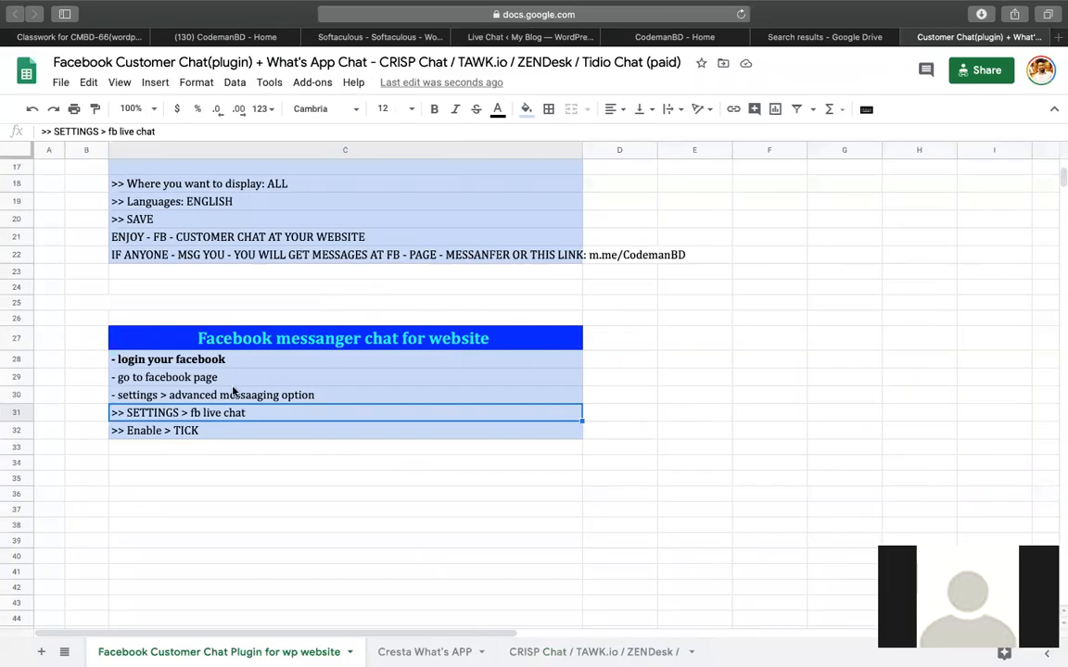
# Delete the word 'advanced' from the settings step in cell C30.
pyautogui.click(235, 393)
pyautogui.doubleClick(170, 393)
pyautogui.doubleClick(170, 393)
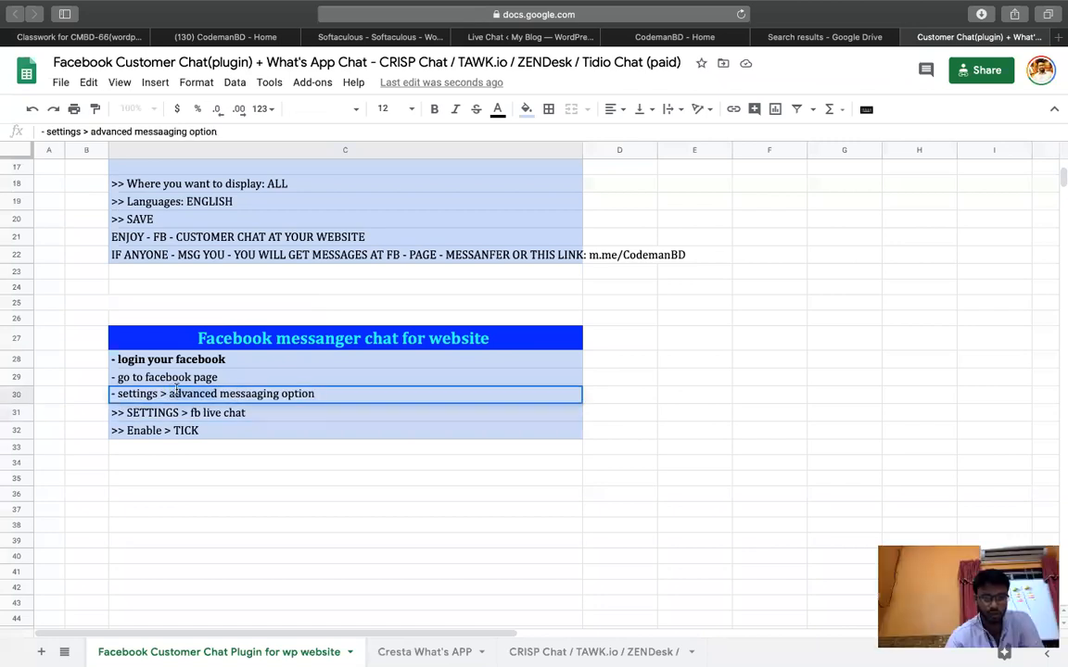
pyautogui.press('BackSpace')
# Enter '- Add Messenger to your website > get started' in cell C31.
pyautogui.click(182, 413)
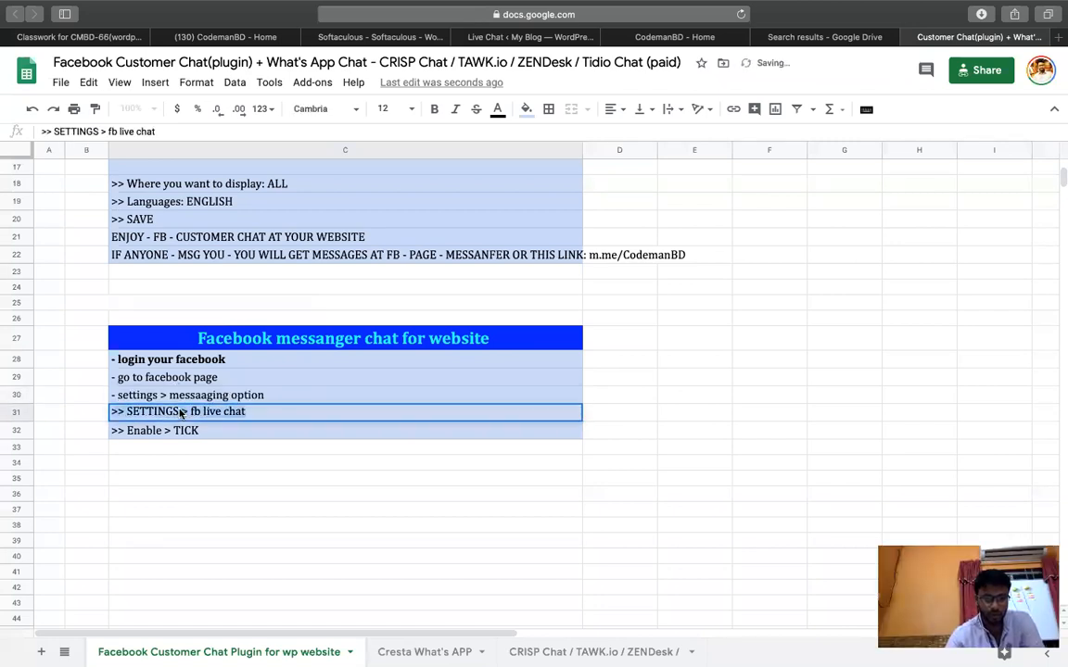
pyautogui.write('- Add Messenger to your website')
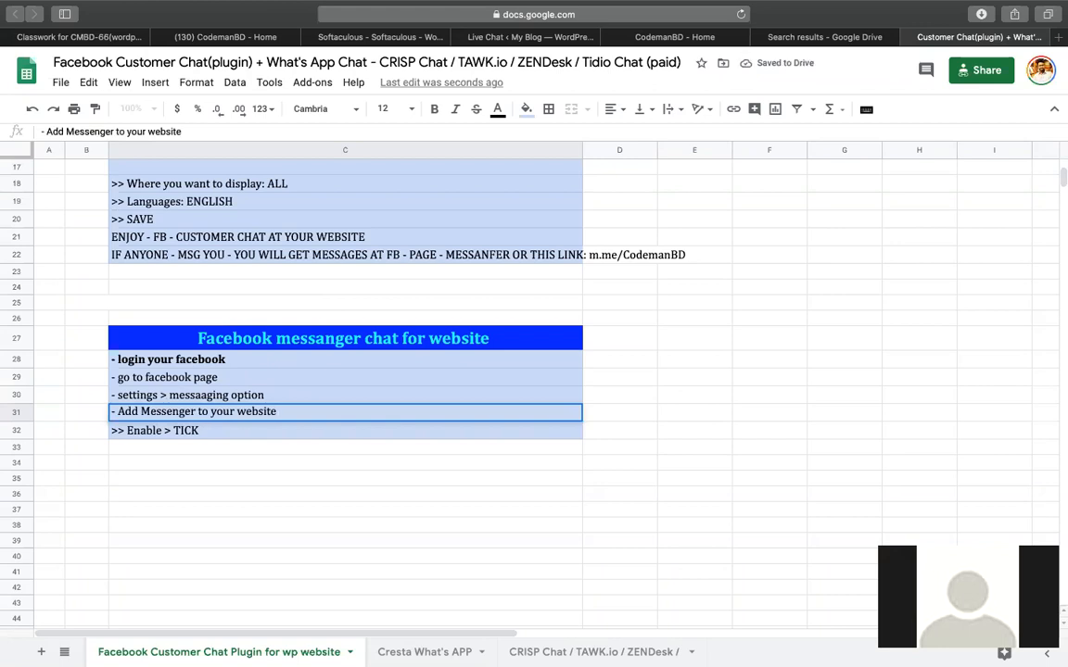
pyautogui.write(' > get started')
pyautogui.press('Return')
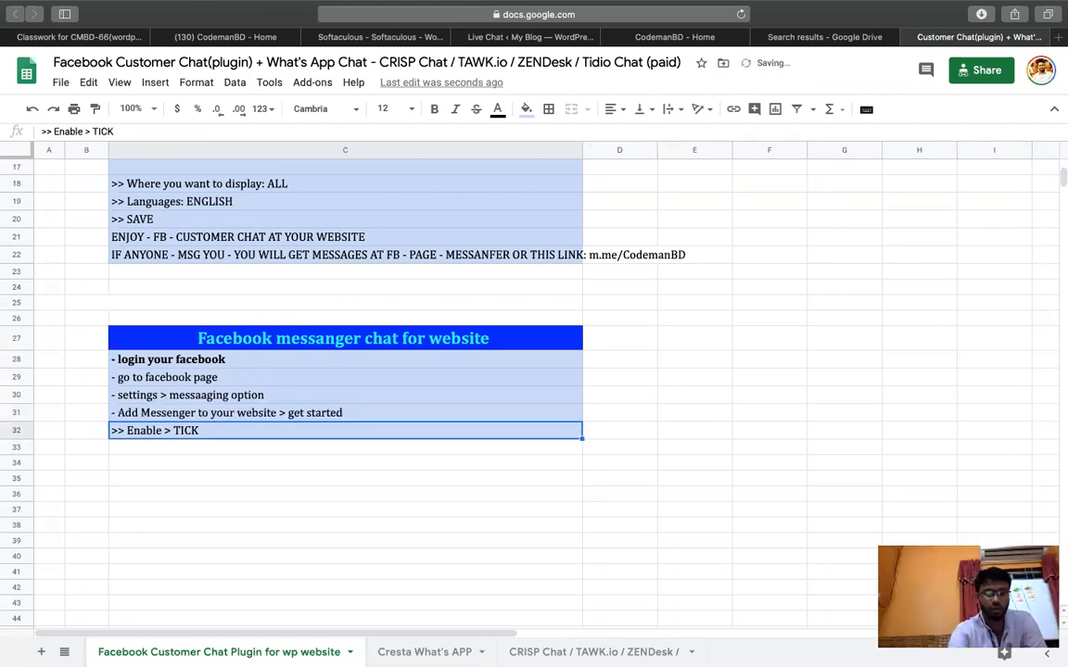
pyautogui.press('super+Tab')
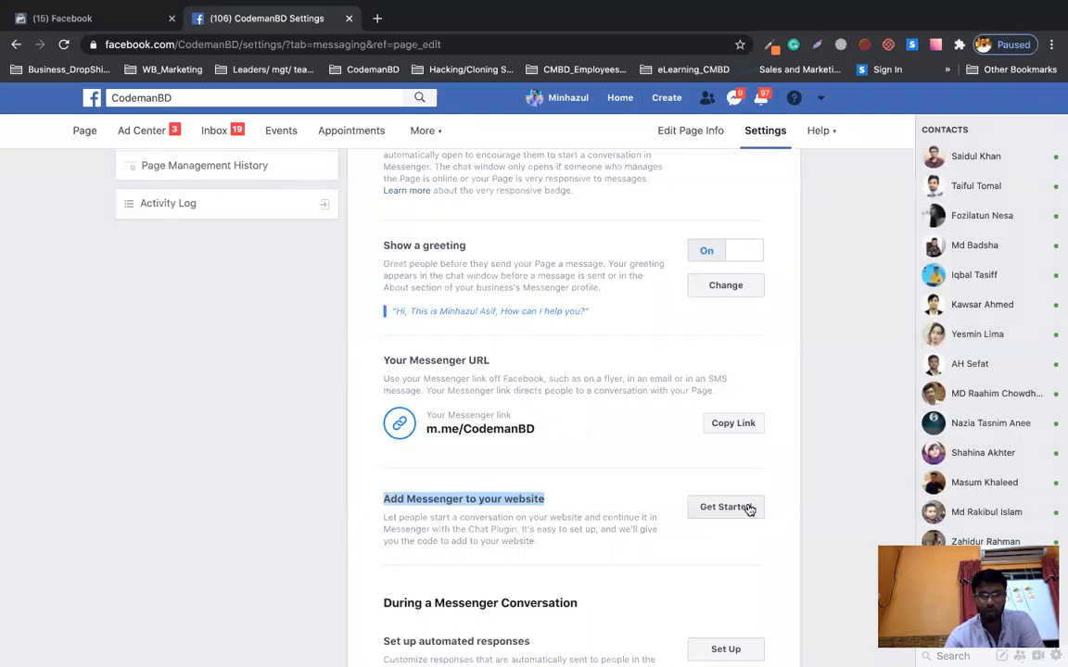
# Start the Chat Plugin setup from 'Add Messenger to your website' and advance to the language and greeting step.
pyautogui.click(748, 508)
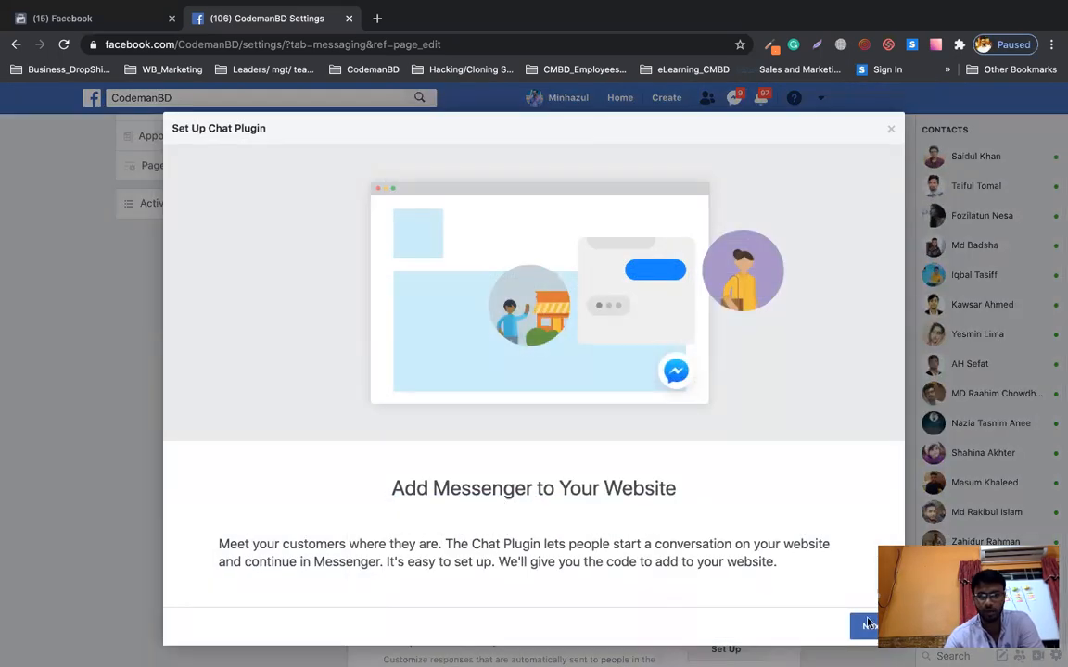
pyautogui.click(868, 624)
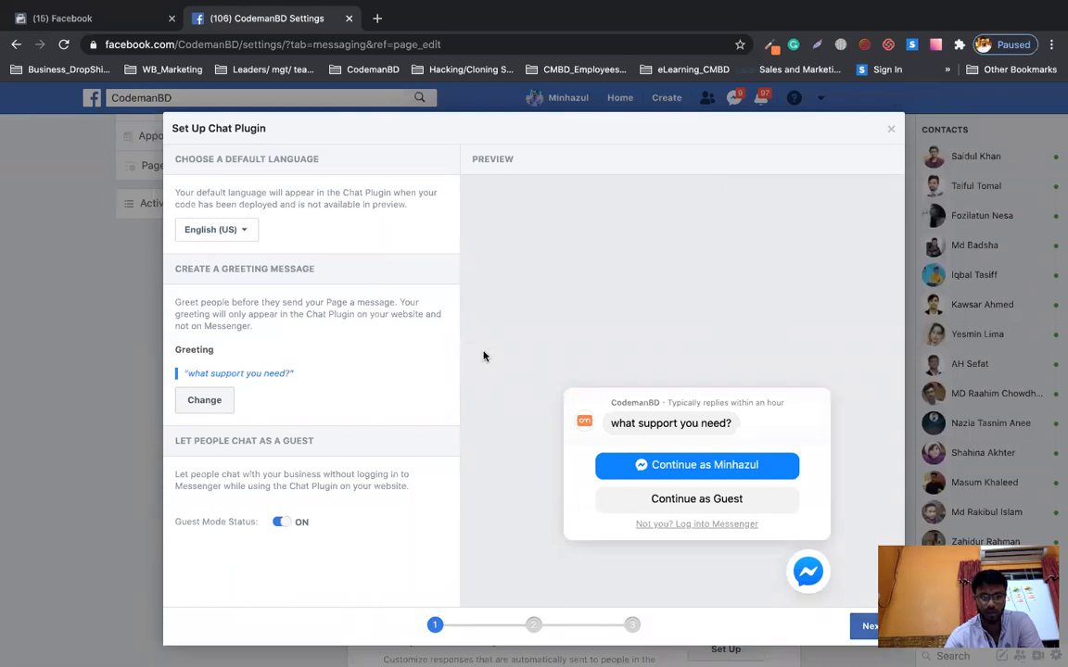
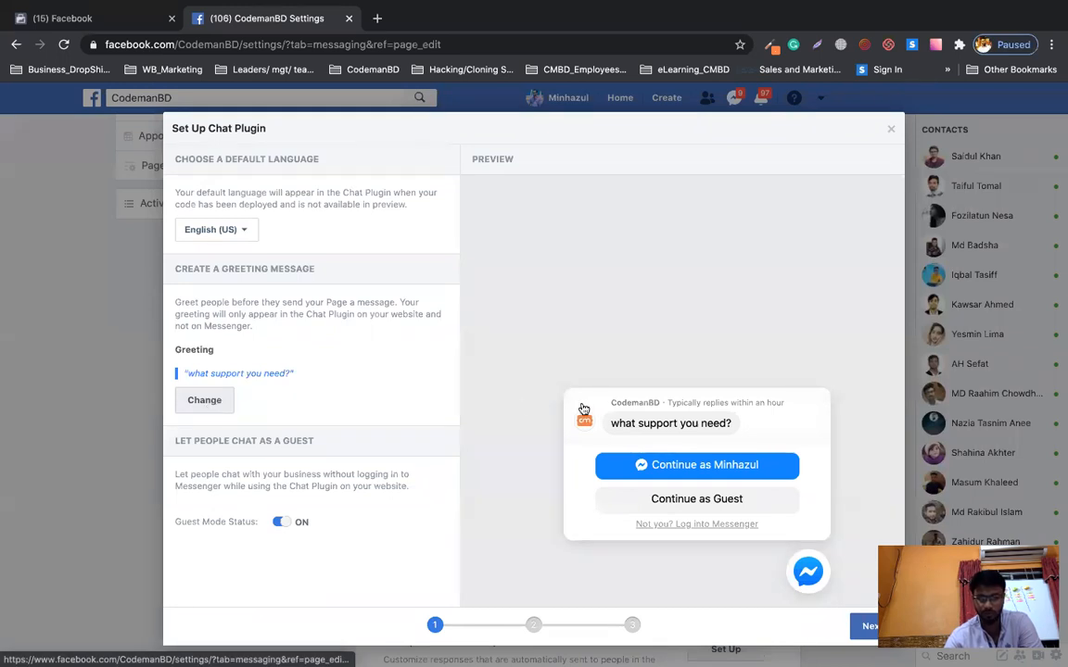
# Advance the chat plugin setup from the greeting message to the colour step, then bring Google Sheets forward.
pyautogui.click(882, 628)
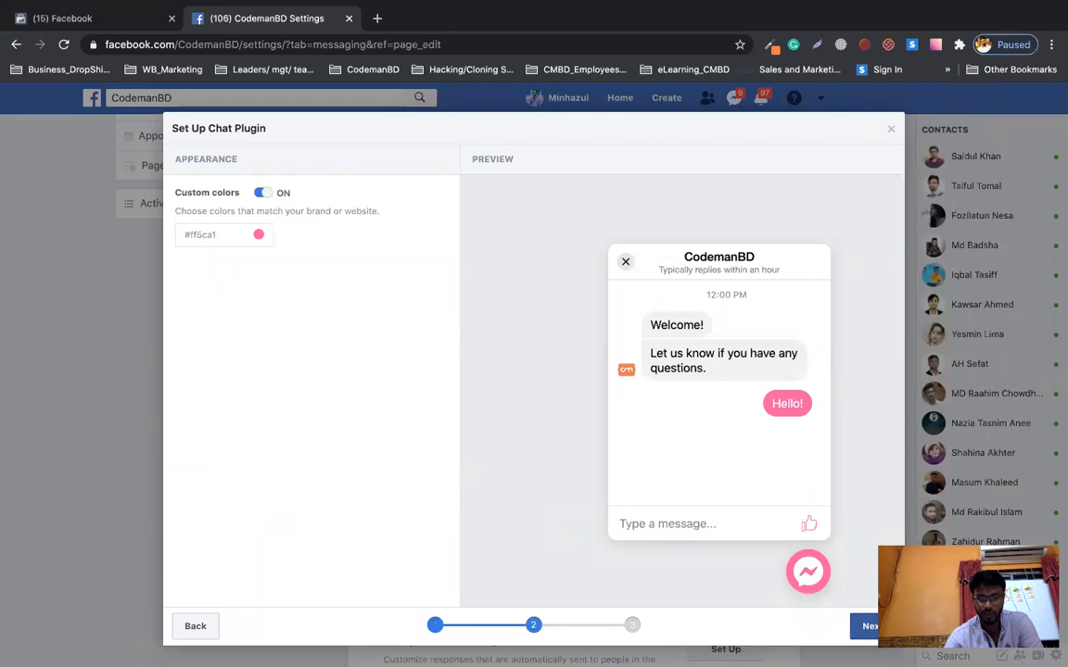
pyautogui.hotkey('ctrl', 'Up')
pyautogui.click(1035, 207)
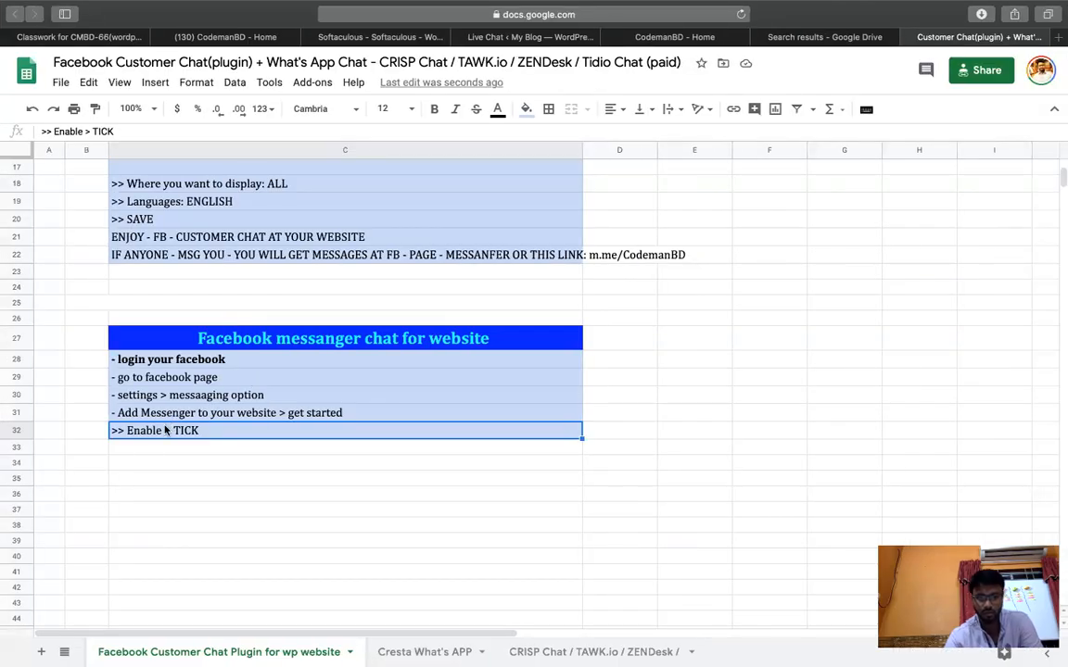
# Enter '- write greeting message' in C32, fix the stray 'g', and paste it into C33.
pyautogui.write('- gwrite')
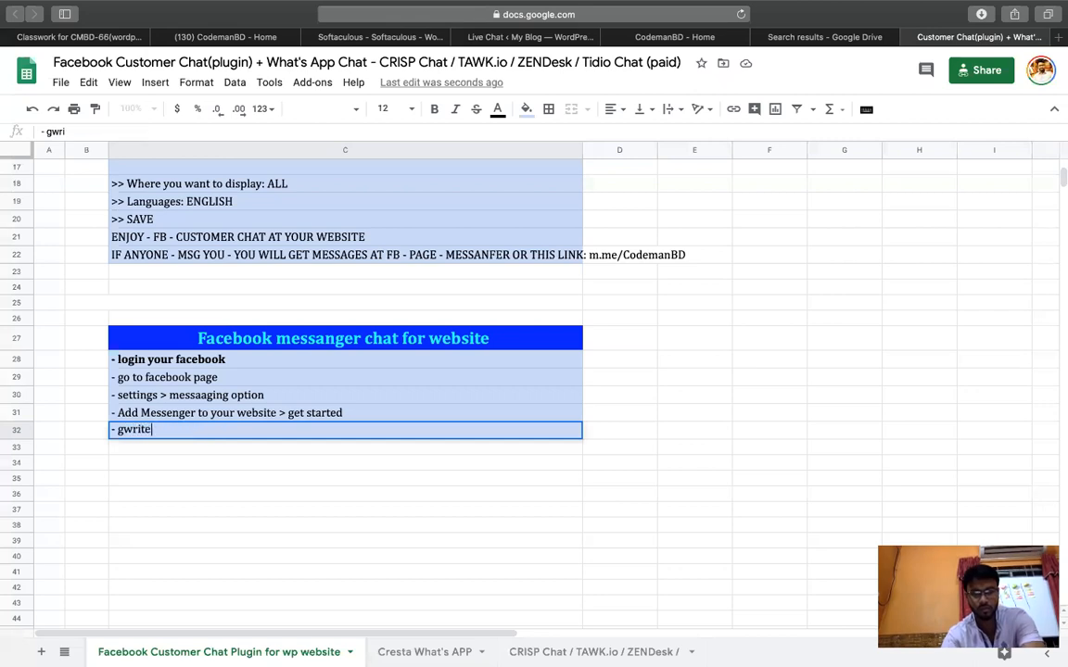
pyautogui.write(' greeting message')
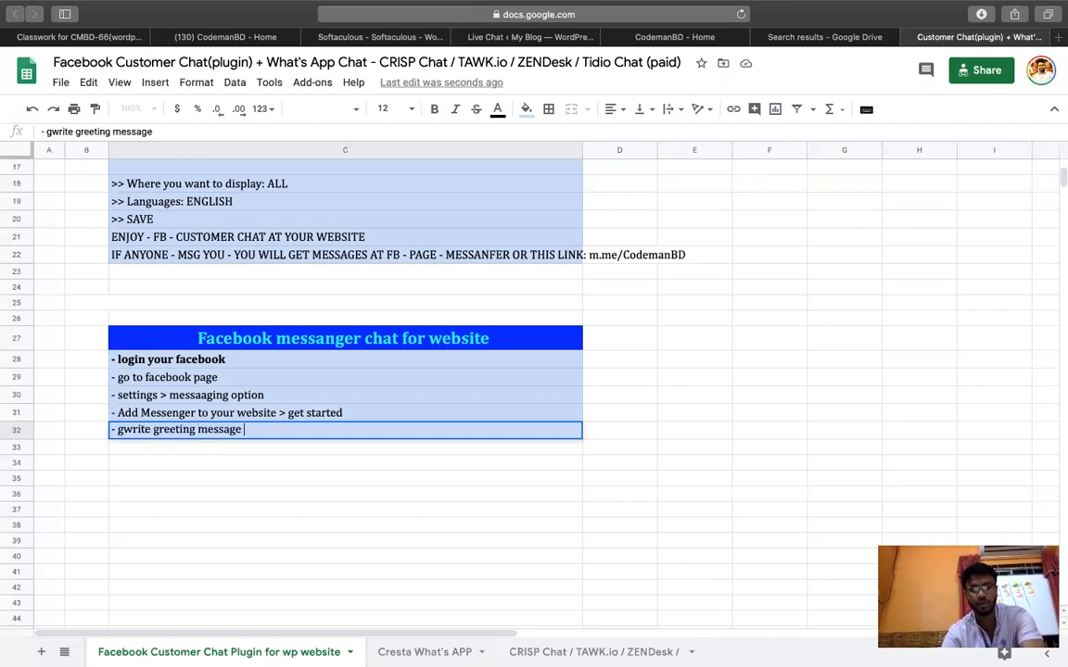
pyautogui.press('Return')
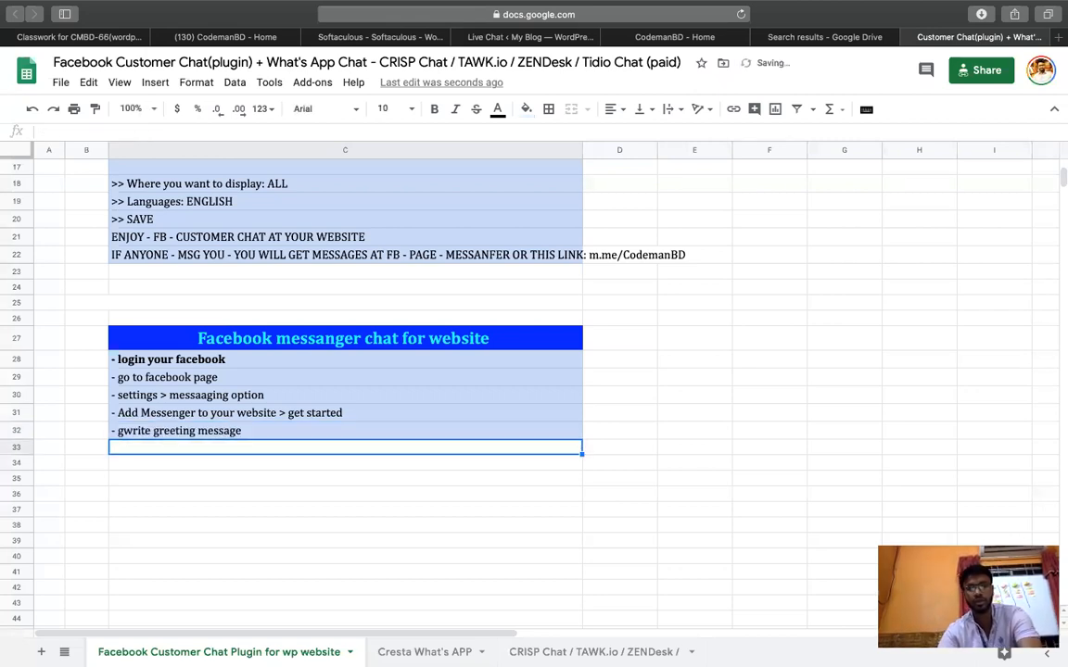
pyautogui.click(128, 436)
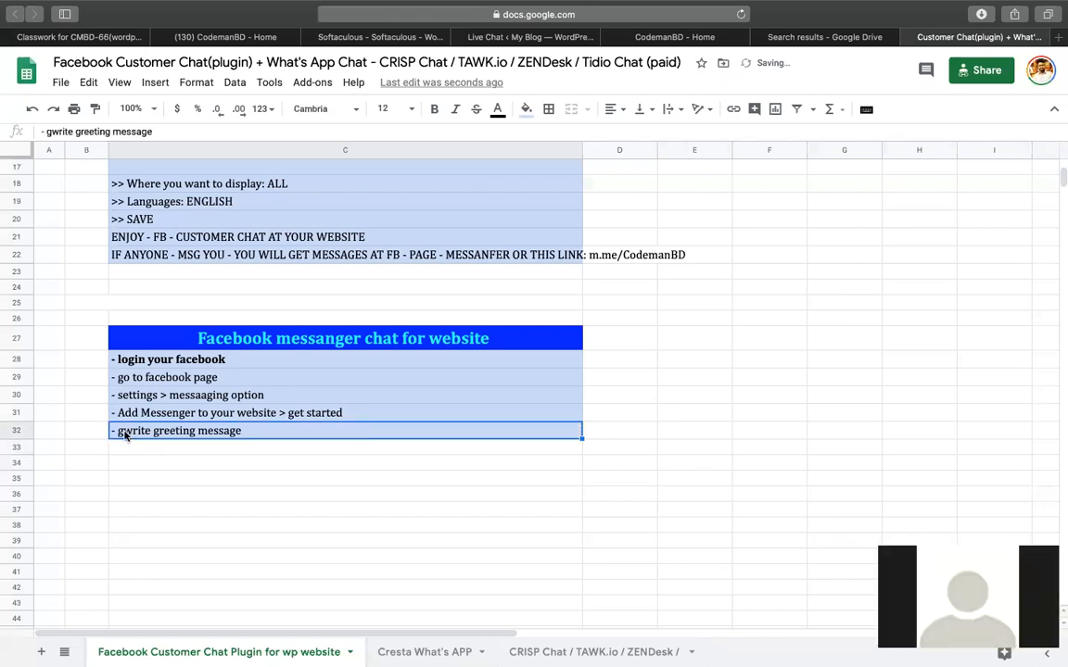
pyautogui.doubleClick(126, 436)
pyautogui.press('BackSpace')
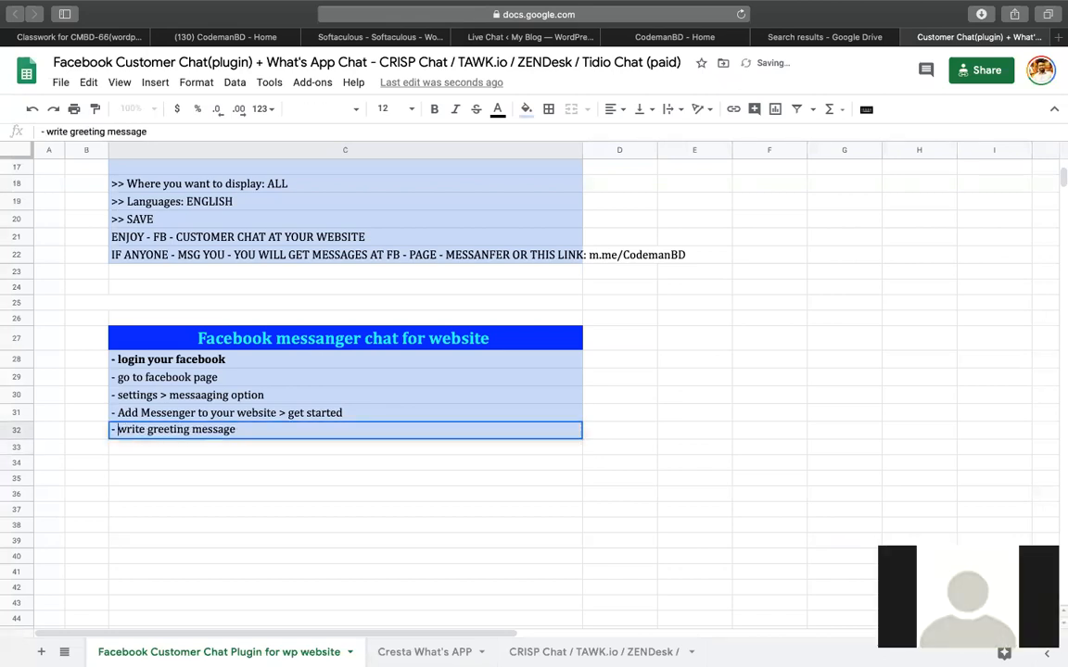
pyautogui.press('Return')
pyautogui.click(379, 436)
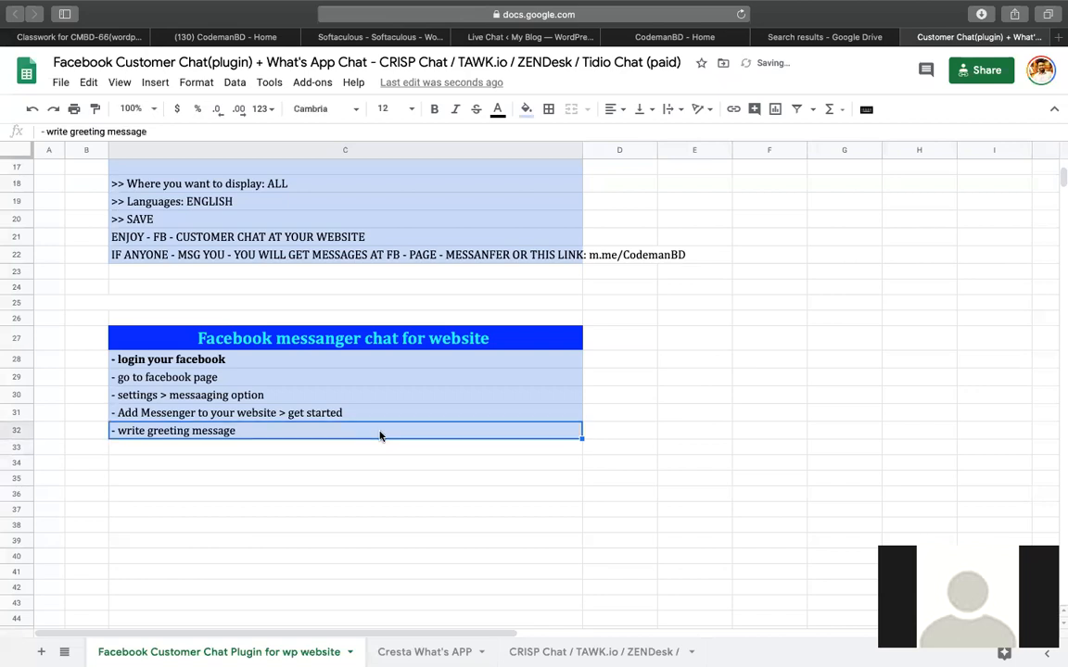
pyautogui.press('Down')
pyautogui.press('Return')
pyautogui.write('- write greeting message')
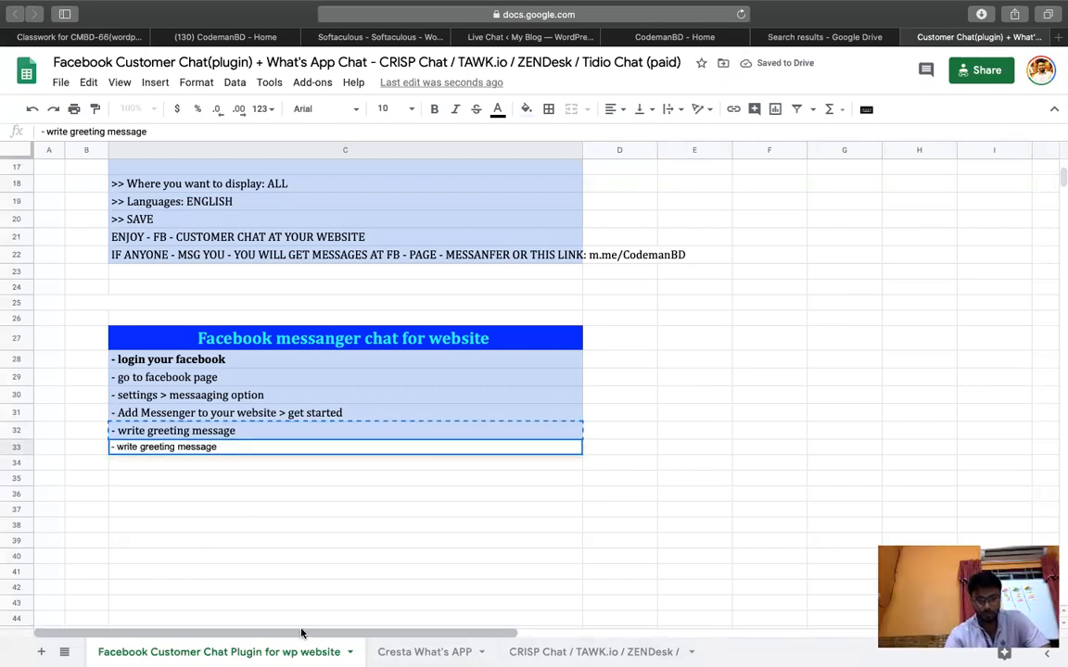
# Complete C32 so it reads '- write greeting message > next'.
pyautogui.doubleClick(313, 419)
pyautogui.doubleClick(285, 432)
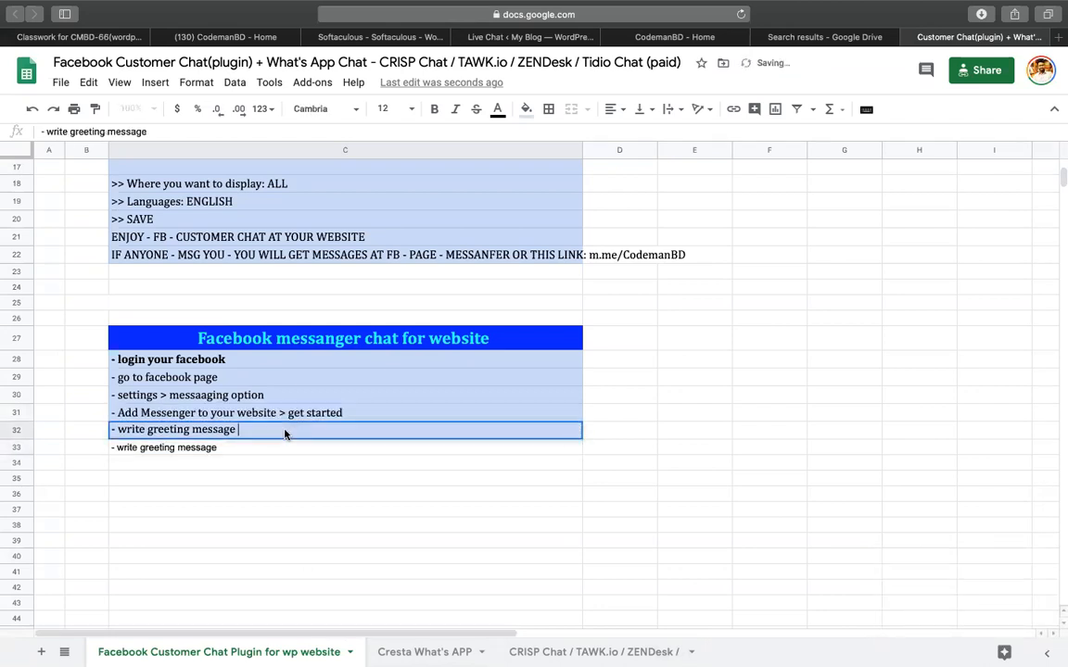
pyautogui.write('> m')
pyautogui.press('BackSpace')
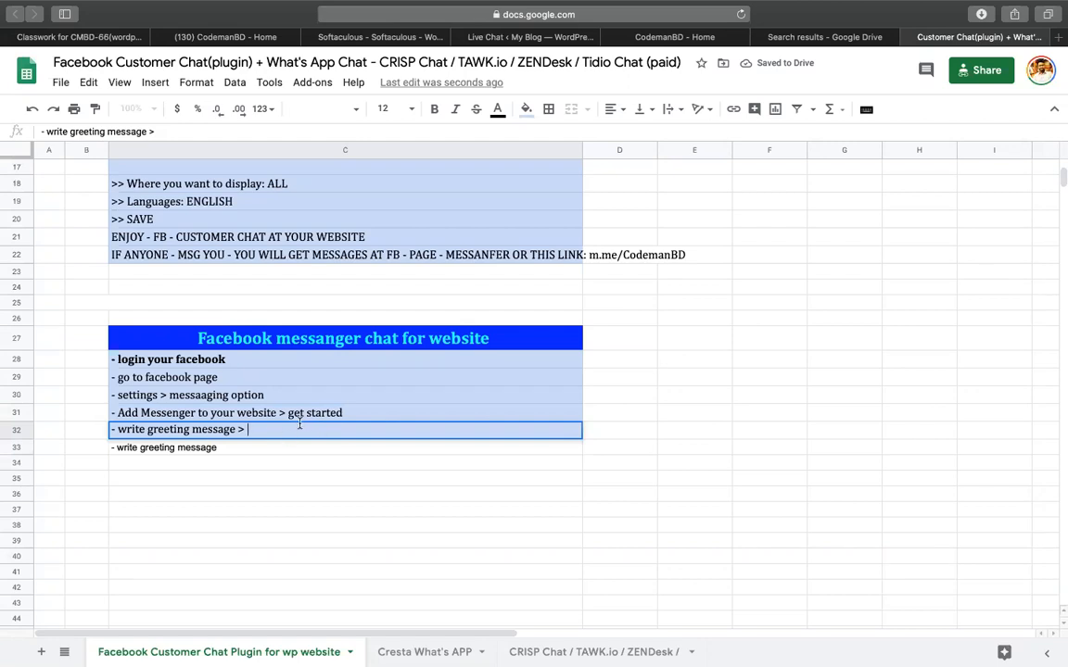
pyautogui.write('e > next')
pyautogui.press('Return')
# Copy the finished step into C33:C36 and start retyping C33 as '- choose color > next'.
pyautogui.click(263, 431)
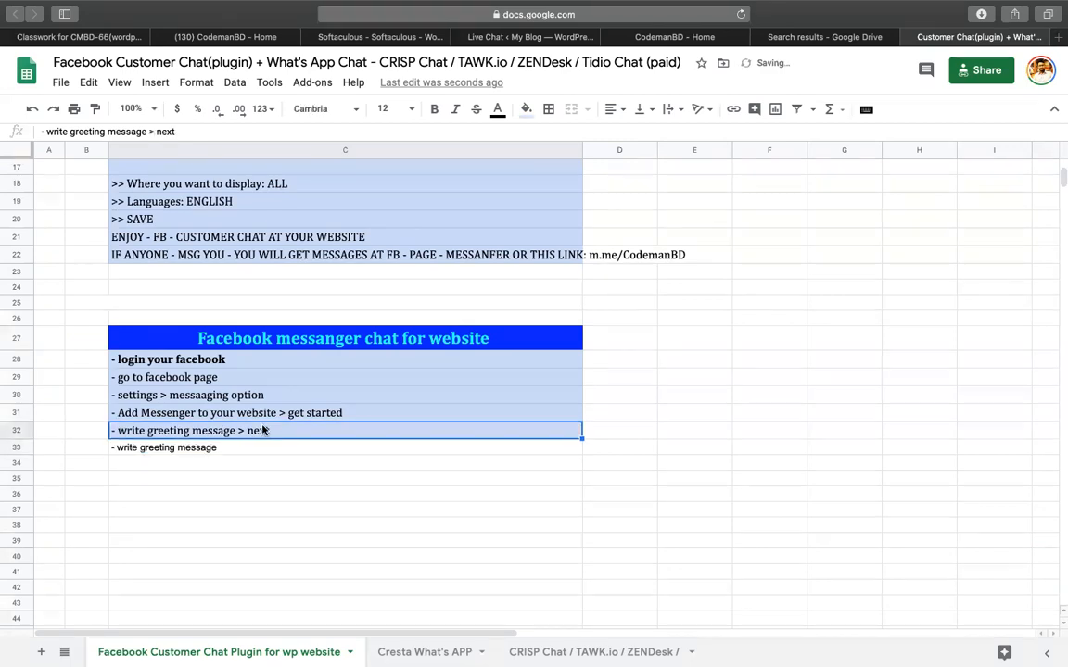
pyautogui.hotkey('ctrl', 'c')
pyautogui.press('Down')
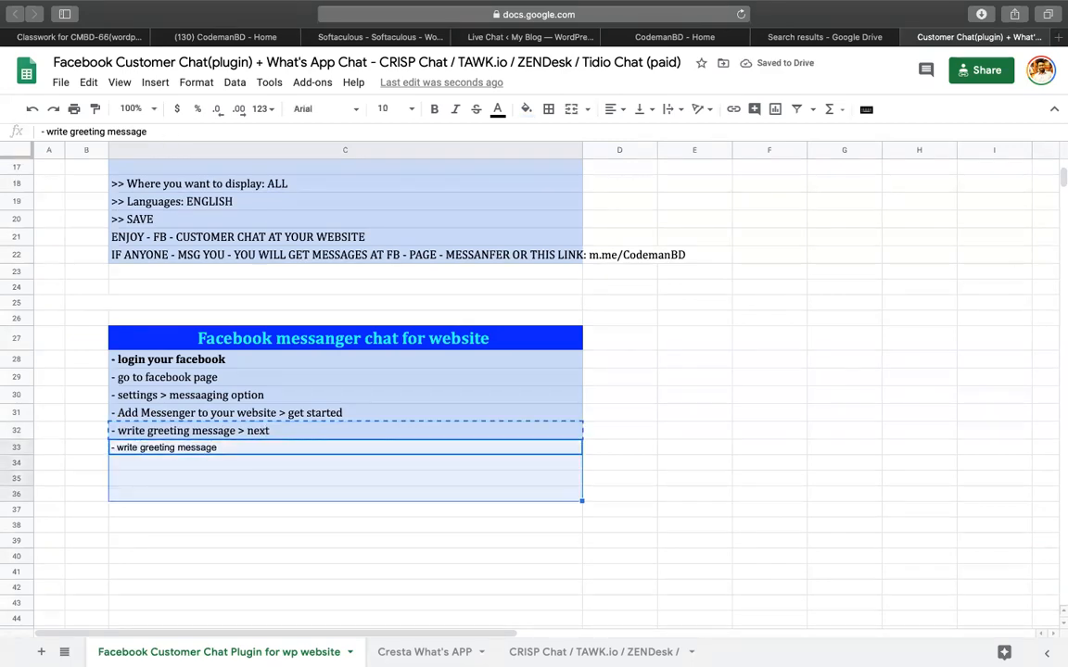
pyautogui.hotkey('shift', 'Down')
pyautogui.hotkey('shift', 'Down')
pyautogui.hotkey('shift', 'Down')
pyautogui.hotkey('ctrl', 'v')
pyautogui.click(262, 444)
pyautogui.write('-')
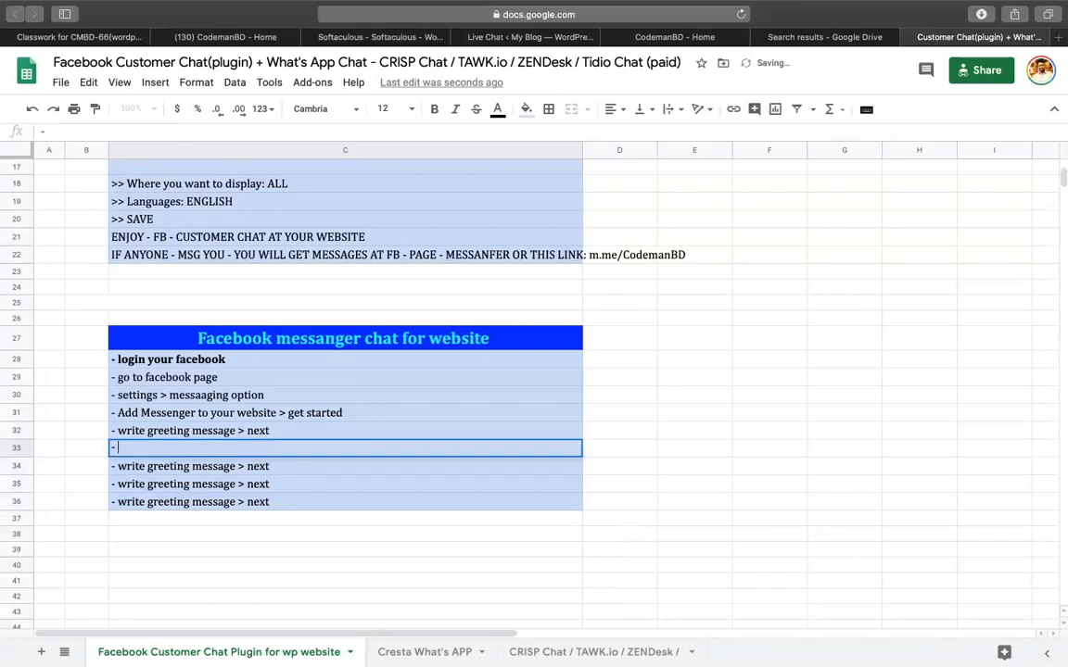
pyautogui.write(' choose color > nex')
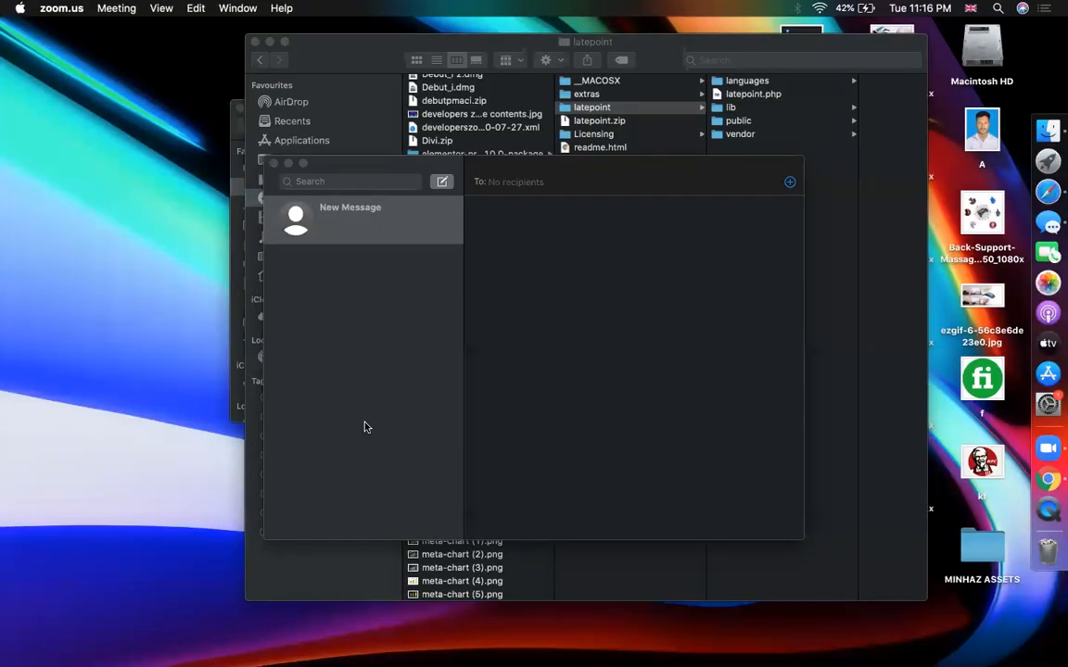
# Try orange, blue-grey and green swatches, then set the chat plugin colour to purple #7646ff.
pyautogui.click(1020, 508)
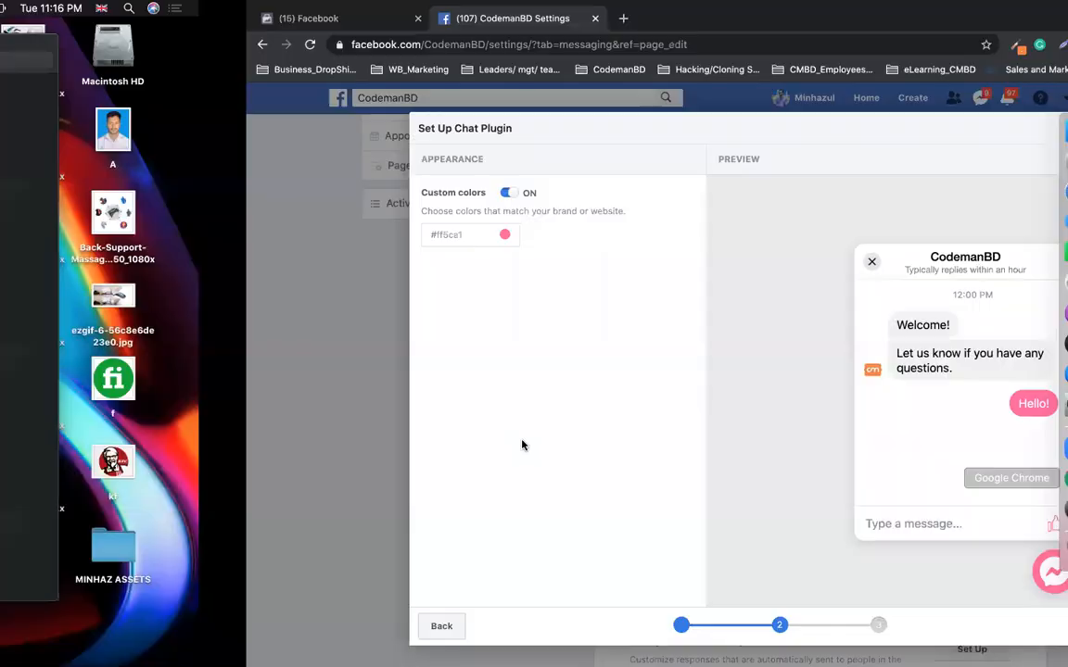
pyautogui.click(258, 234)
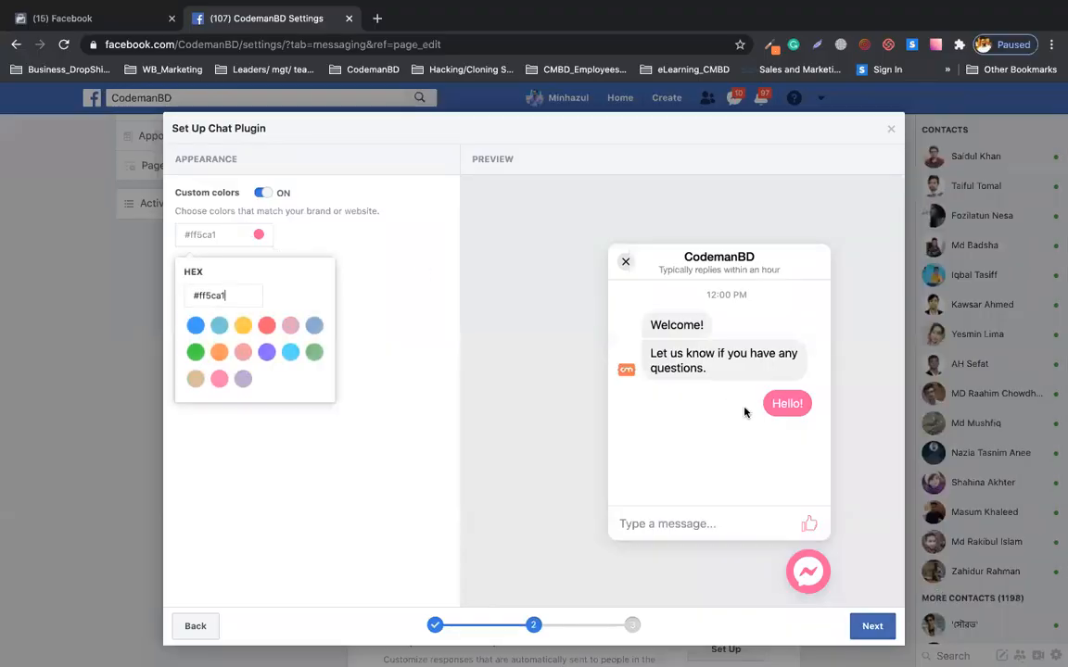
pyautogui.click(218, 356)
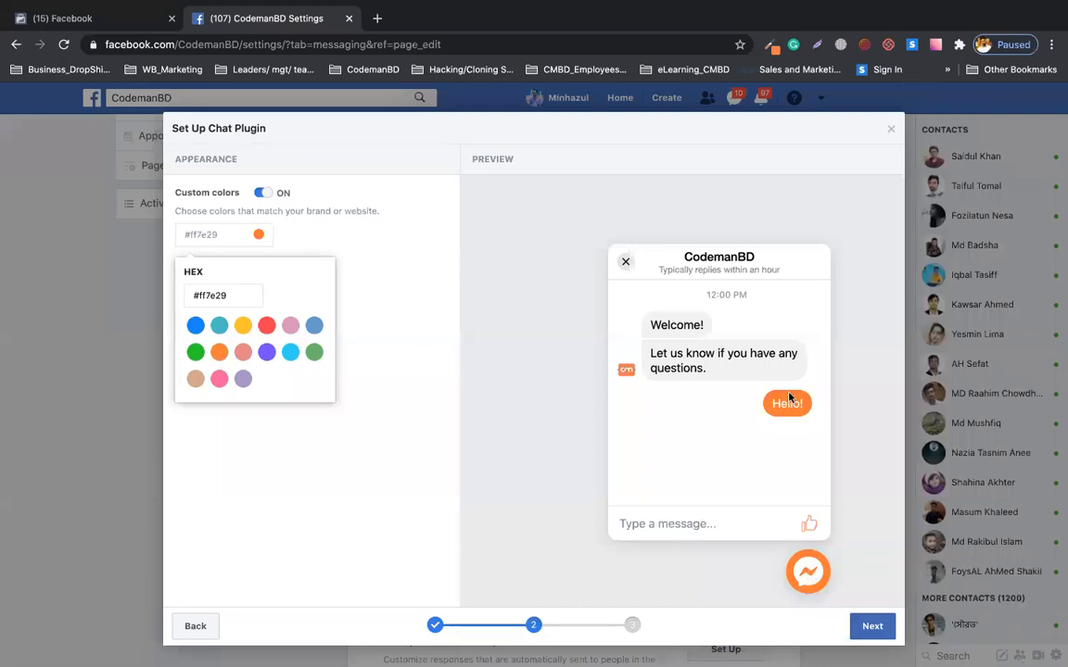
pyautogui.click(314, 325)
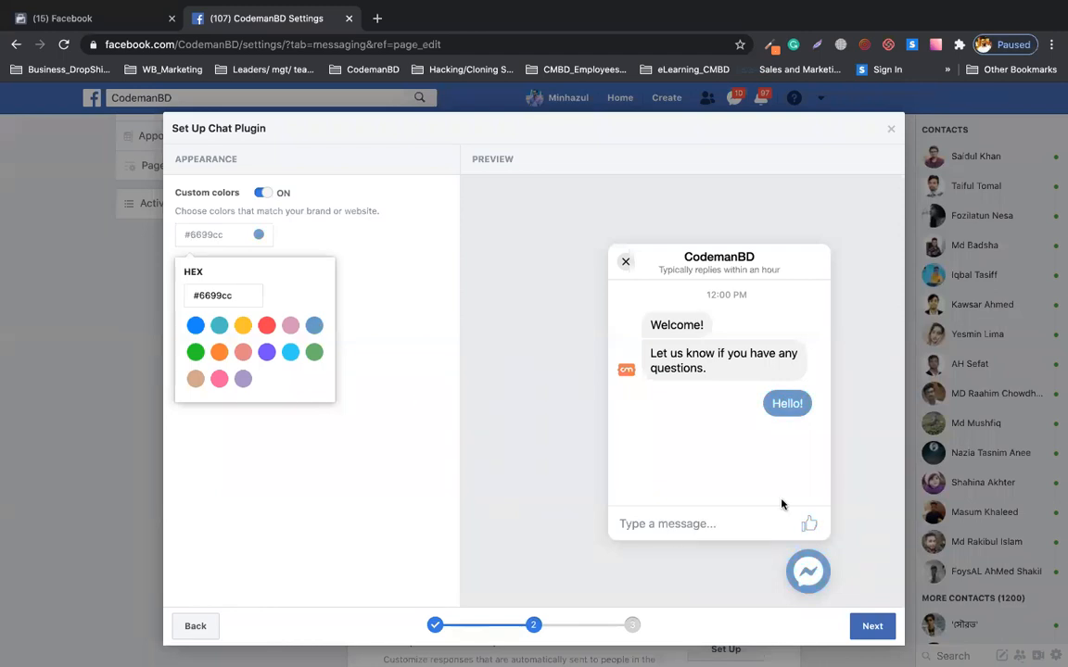
pyautogui.click(313, 352)
pyautogui.click(266, 352)
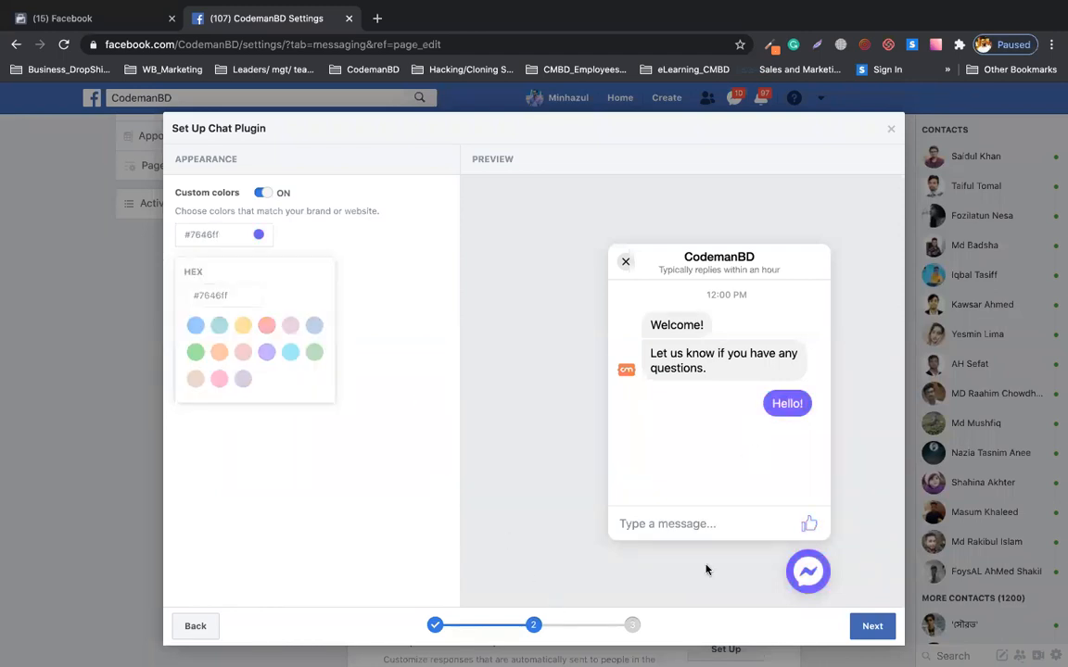
# Advance to the domain step and load codemanbd.com/gravity in a new browser tab.
pyautogui.click(862, 627)
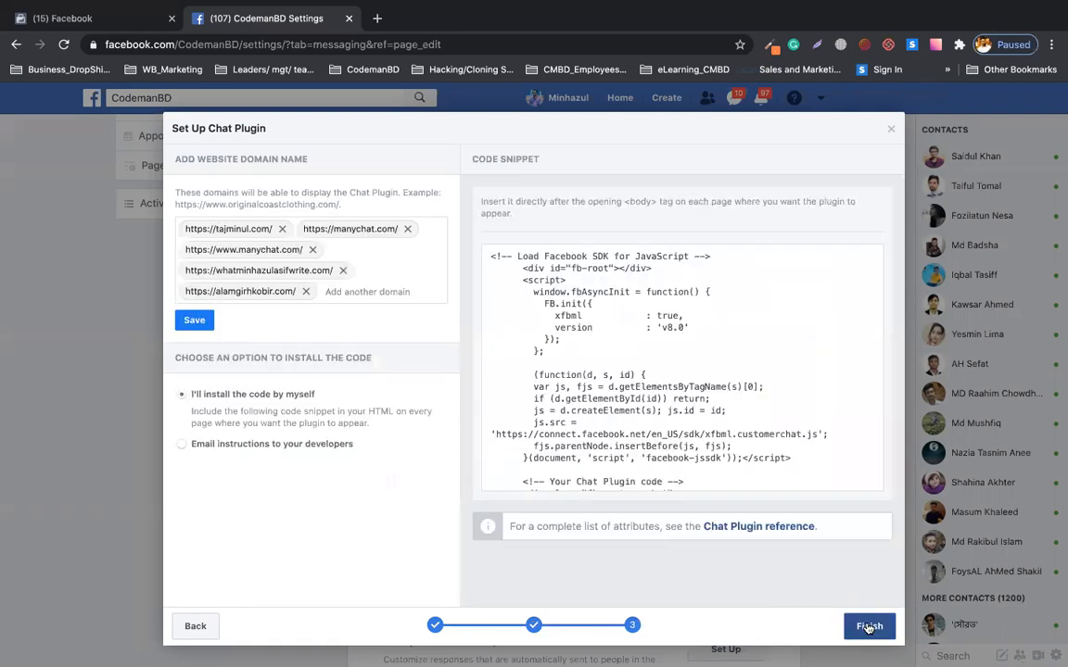
pyautogui.click(871, 627)
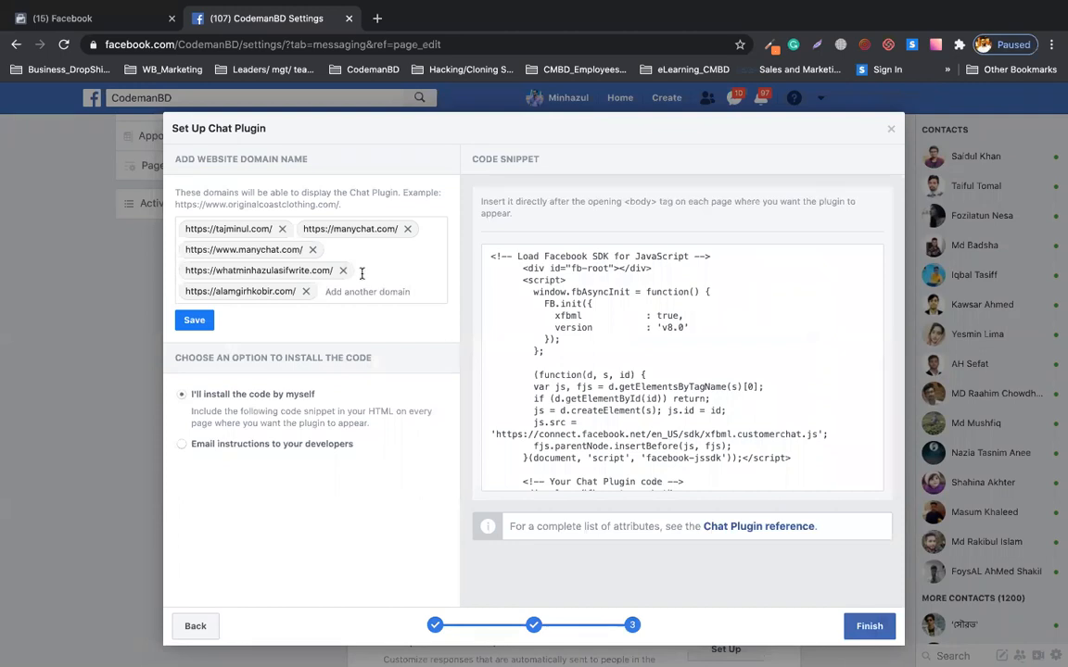
pyautogui.click(377, 19)
pyautogui.write('codemanbd.com/gravity')
pyautogui.press('Return')
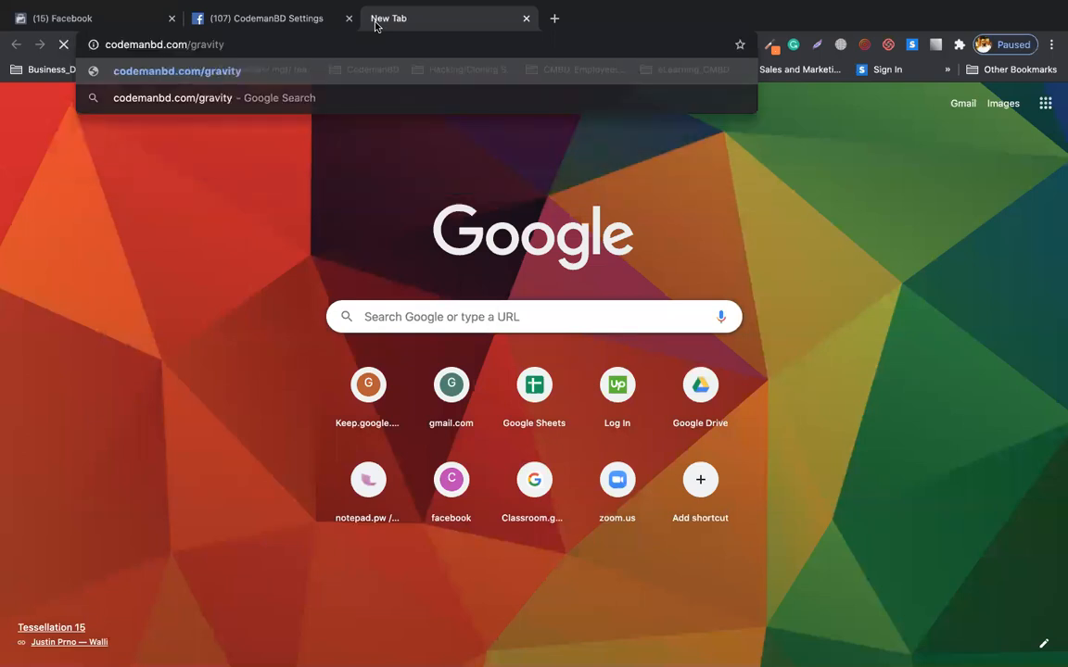
pyautogui.click(264, 18)
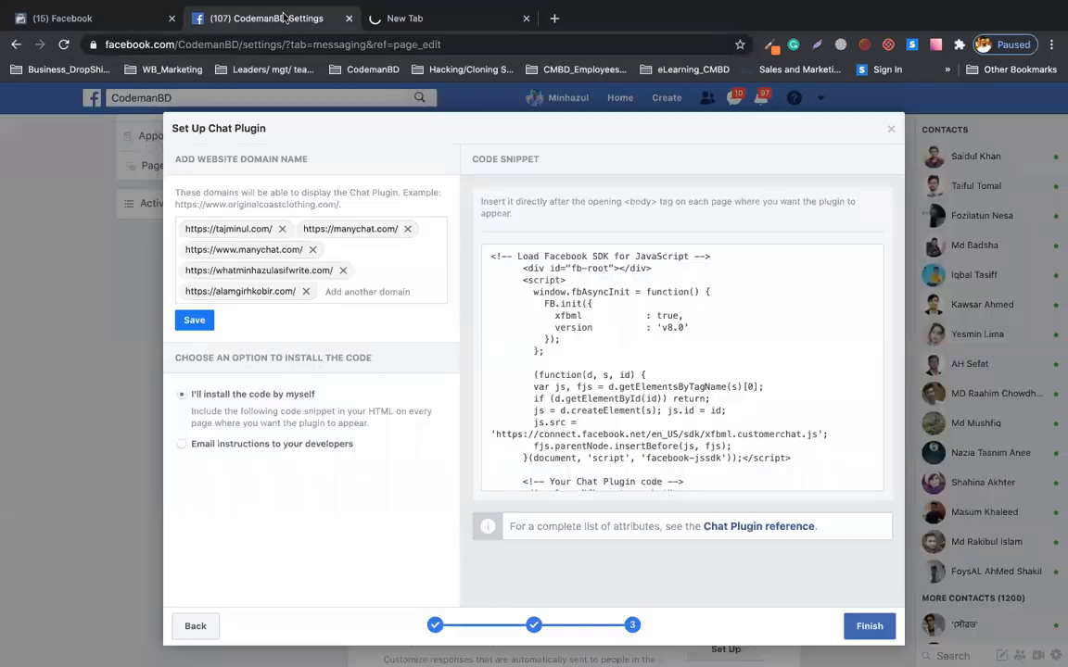
pyautogui.click(344, 292)
pyautogui.hotkey('ctrl', 'v')
pyautogui.press('Return')
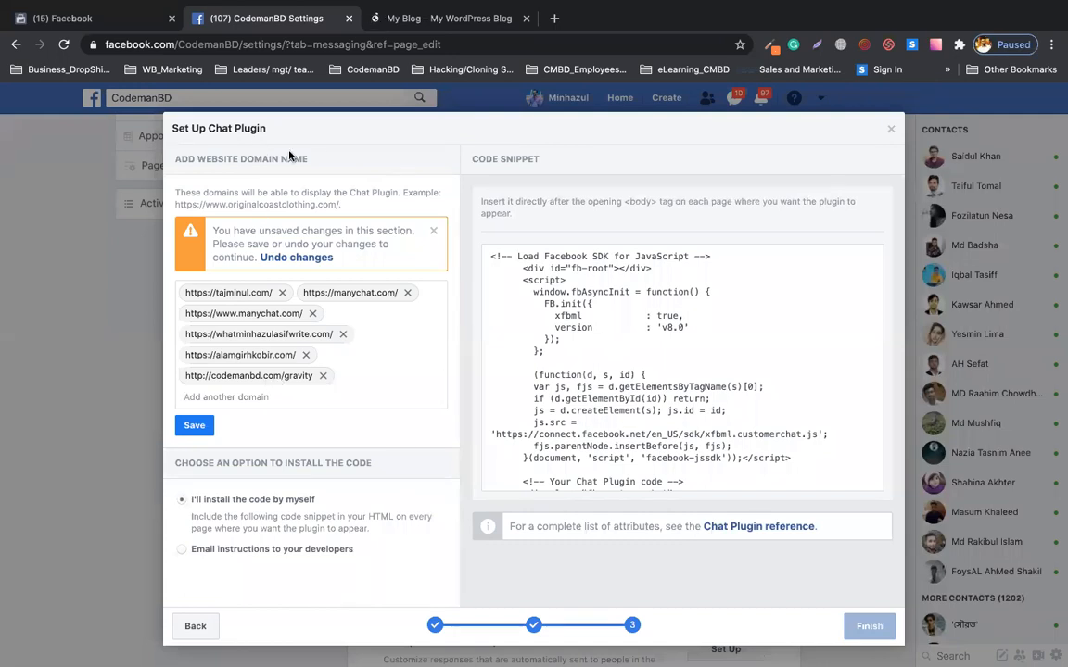
pyautogui.click(196, 428)
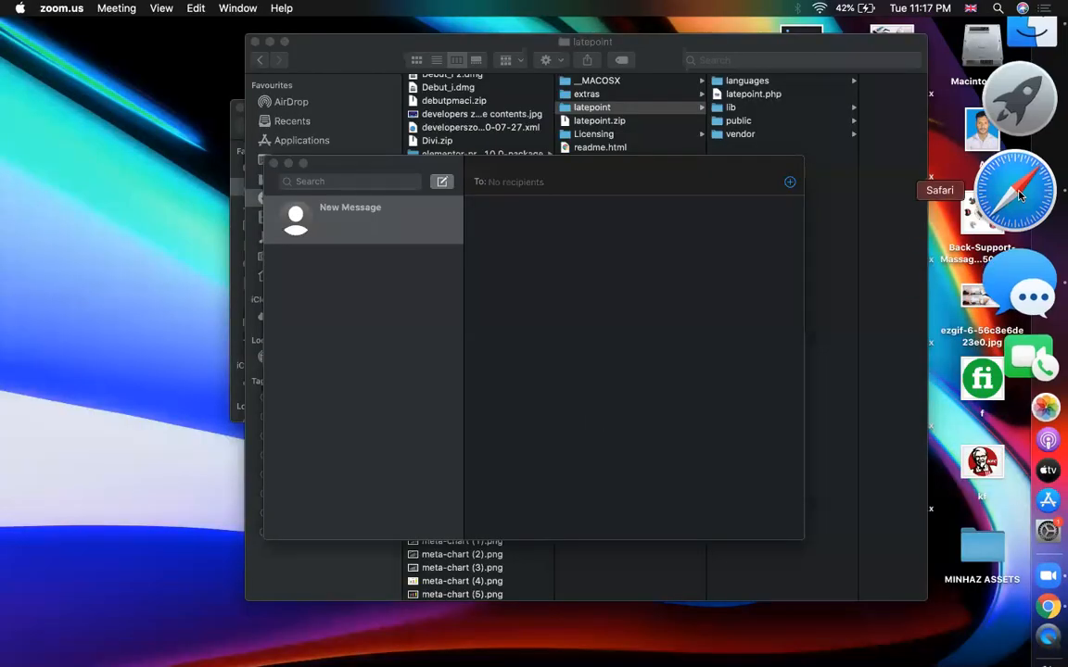
# Correct C33 in the spreadsheet to read '- choose color > next'.
pyautogui.click(1024, 191)
pyautogui.press('BackSpace')
pyautogui.write('xt')
pyautogui.press('Return')
# Record '- add your website link > save' in C34 and return to the Facebook setup.
pyautogui.write('- add')
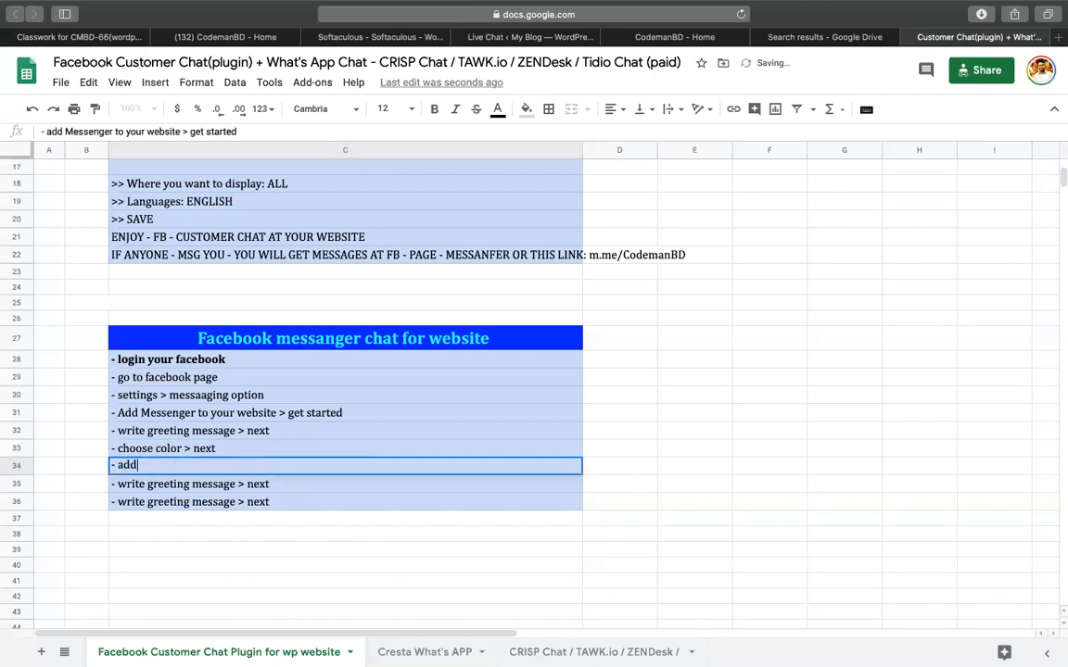
pyautogui.write(' your websit')
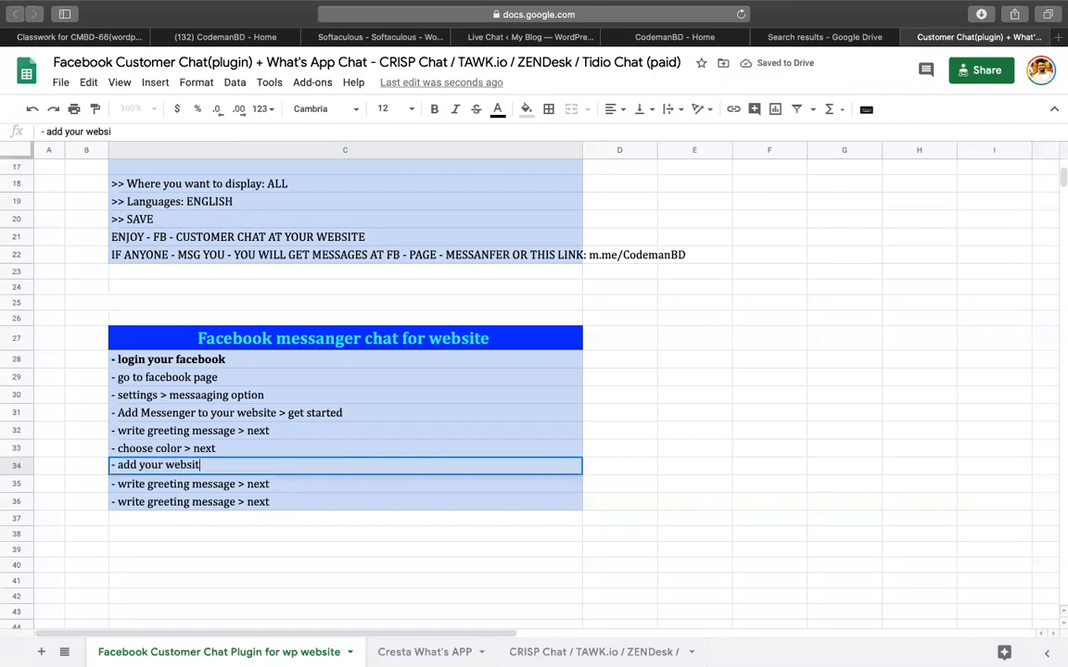
pyautogui.write('e link > save')
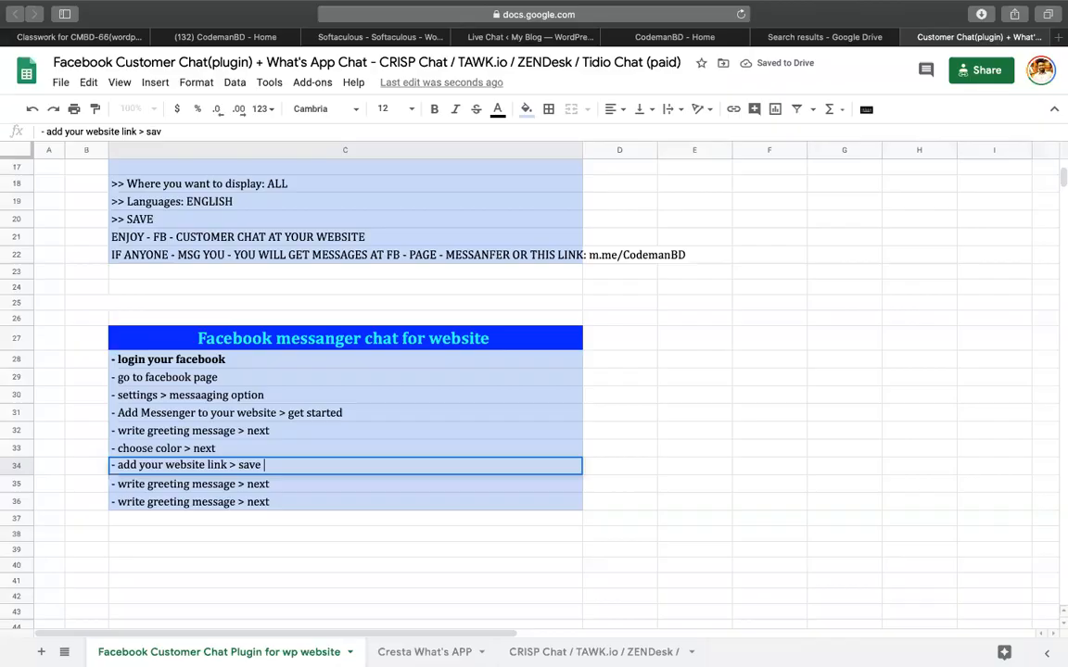
pyautogui.press('Return')
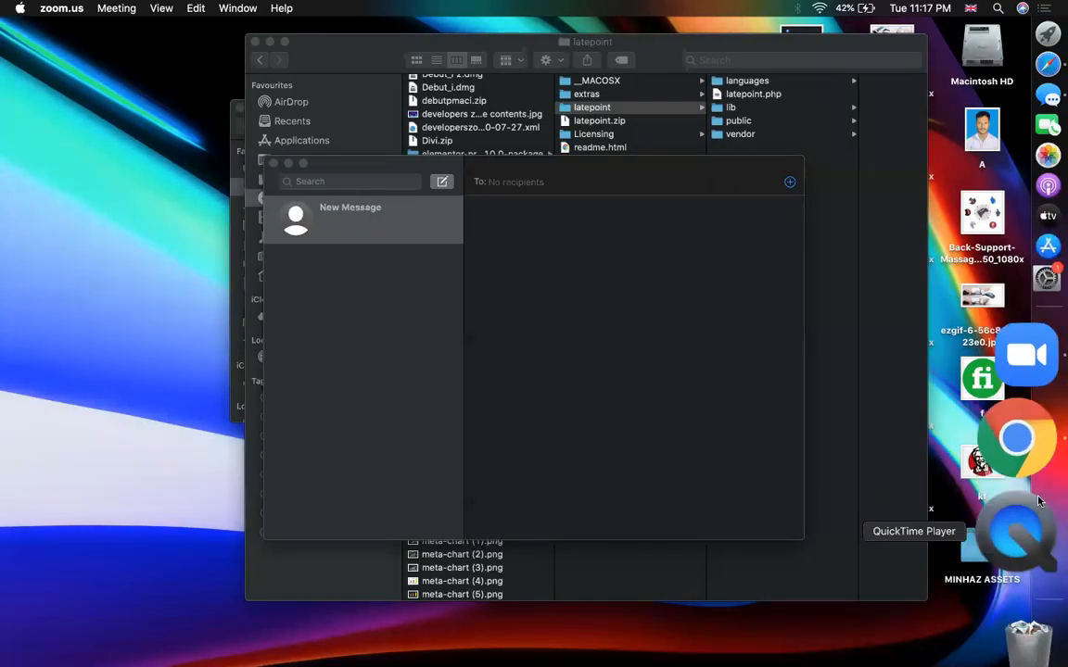
pyautogui.click(1038, 502)
pyautogui.click(1028, 480)
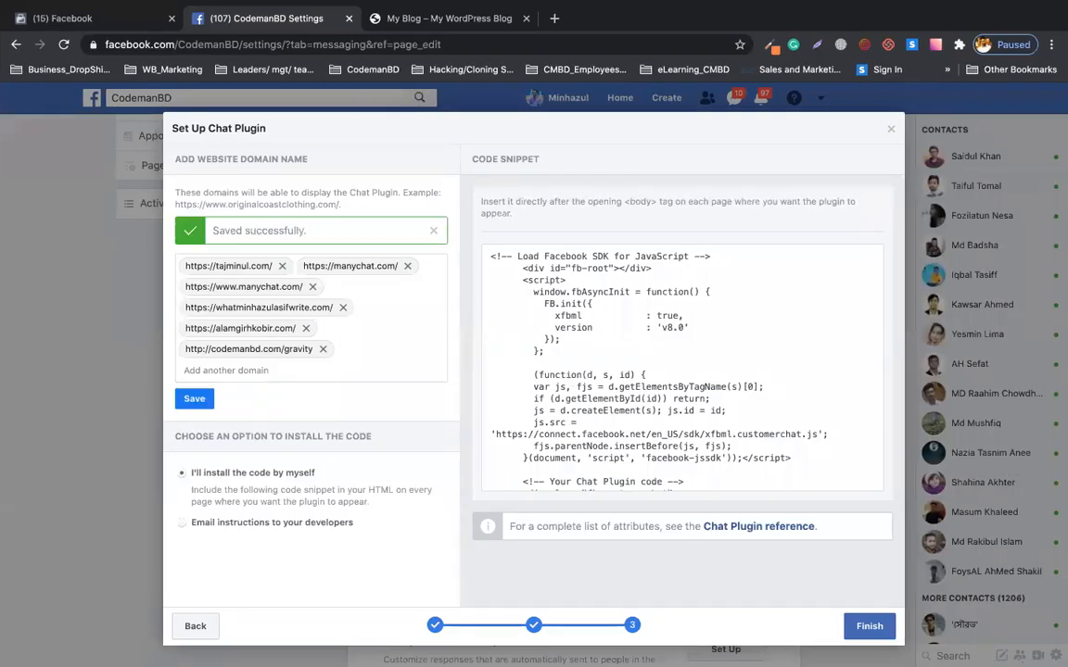
# Copy the chat plugin code snippet to the clipboard, then exit full-screen Chrome to the desktop.
pyautogui.click(620, 341)
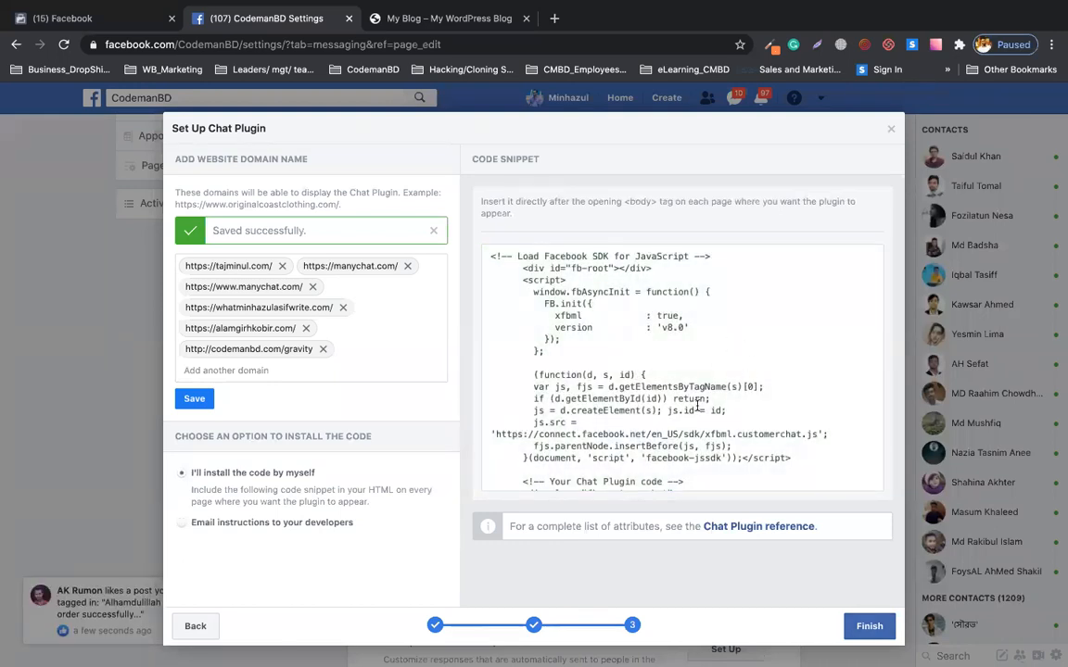
pyautogui.doubleClick(641, 201)
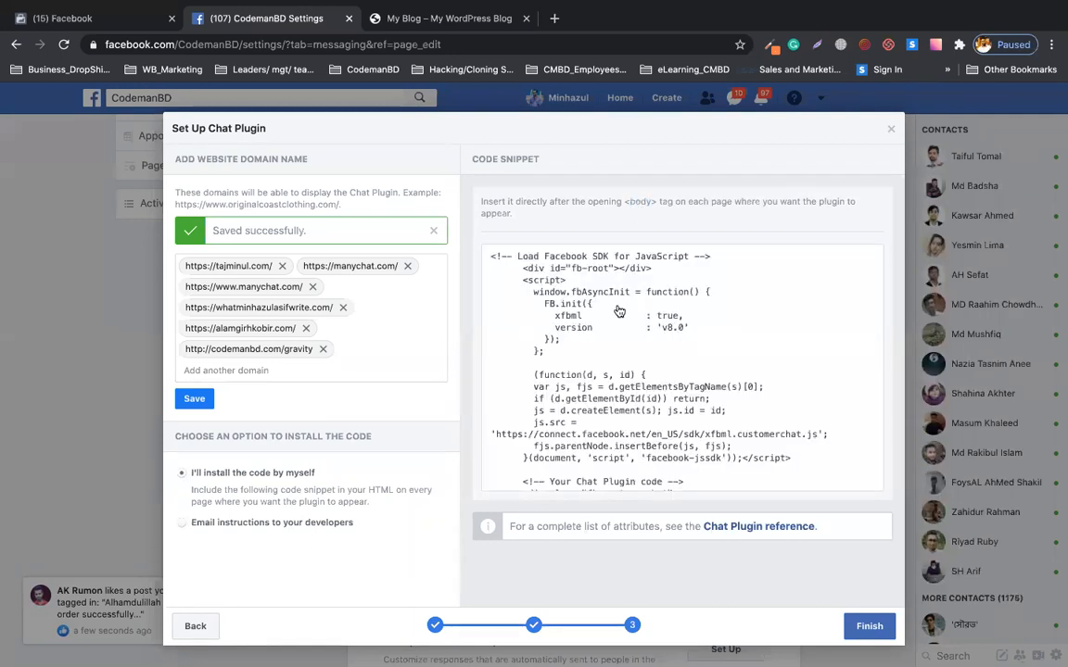
pyautogui.click(619, 312)
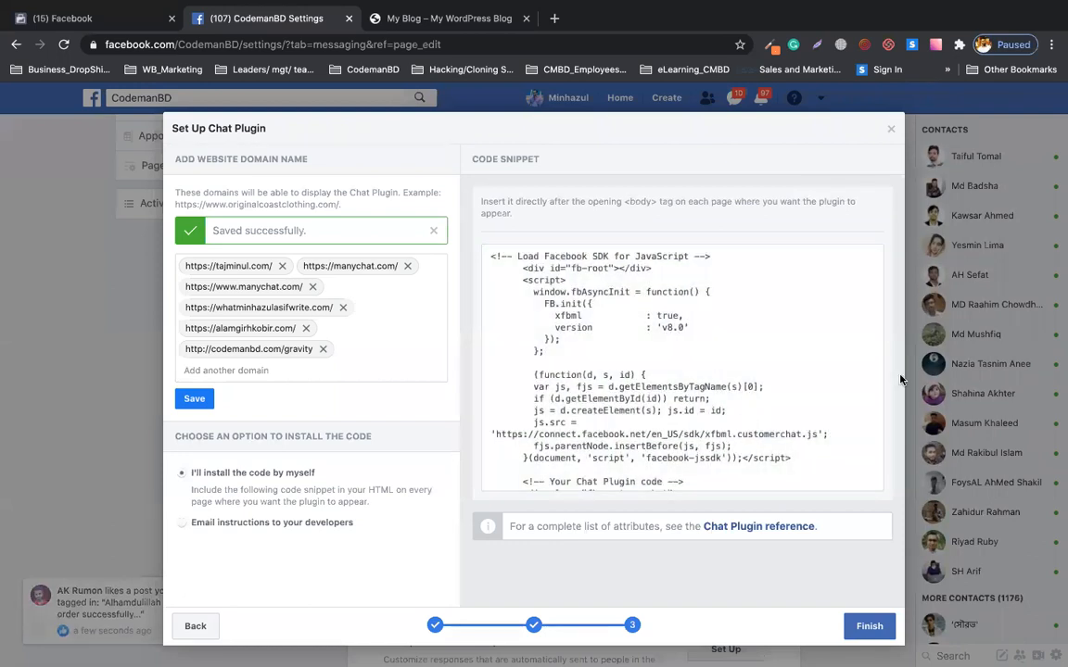
pyautogui.hotkey('ctrl', 'Up')
pyautogui.click(338, 53)
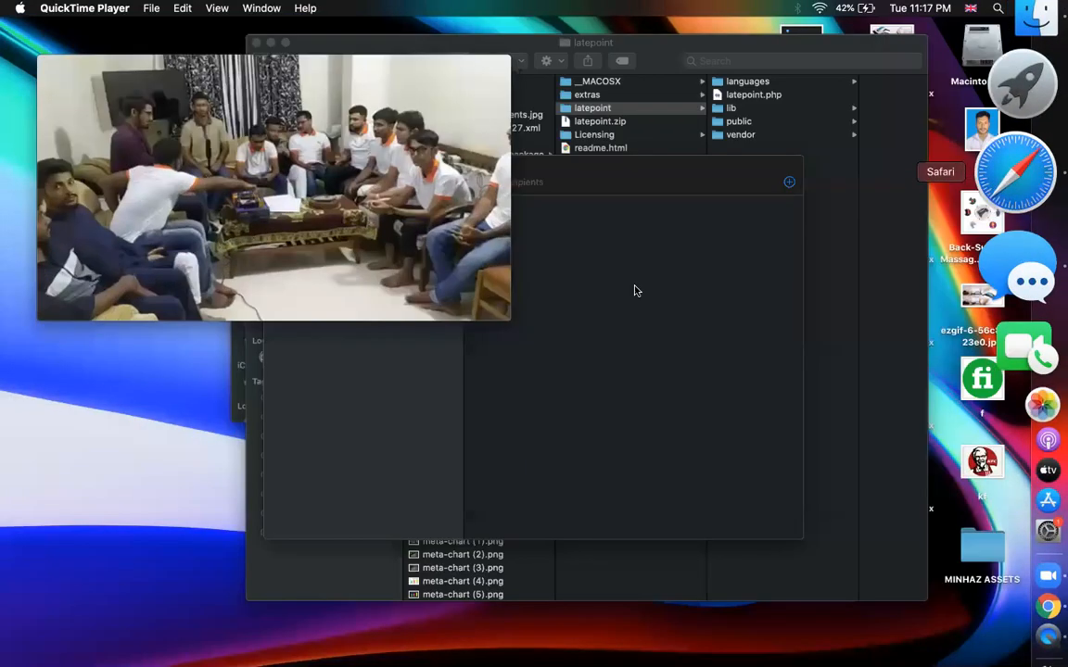
# Add '- copy codes' in C35 and '- go to wp site > appearance > theme editor > footer.php' in C36.
pyautogui.click(1015, 172)
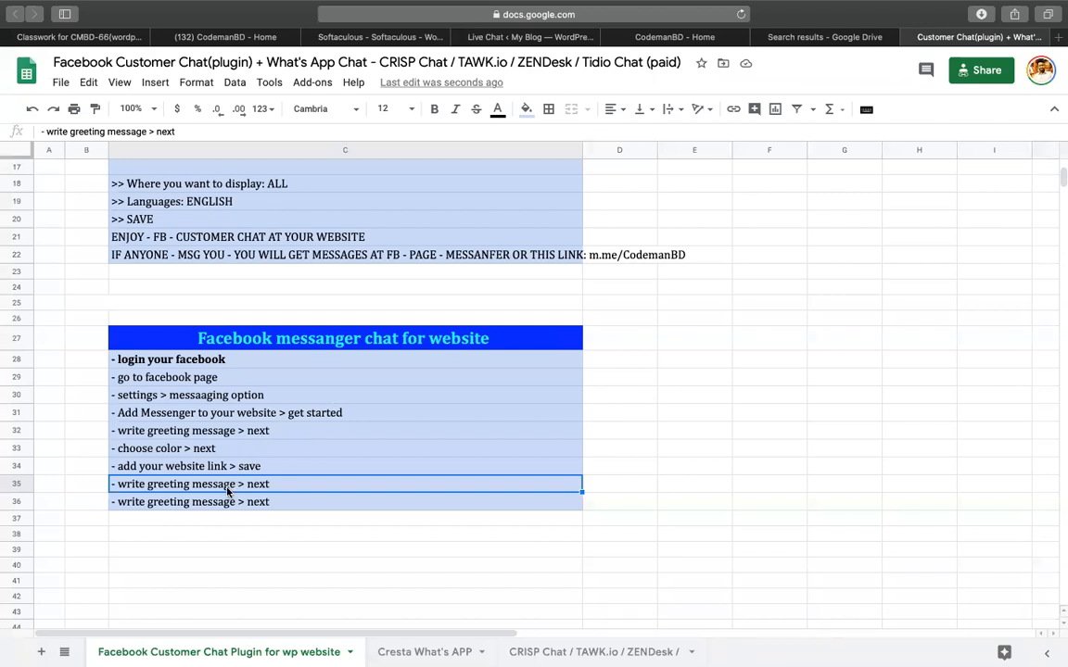
pyautogui.write('- cop')
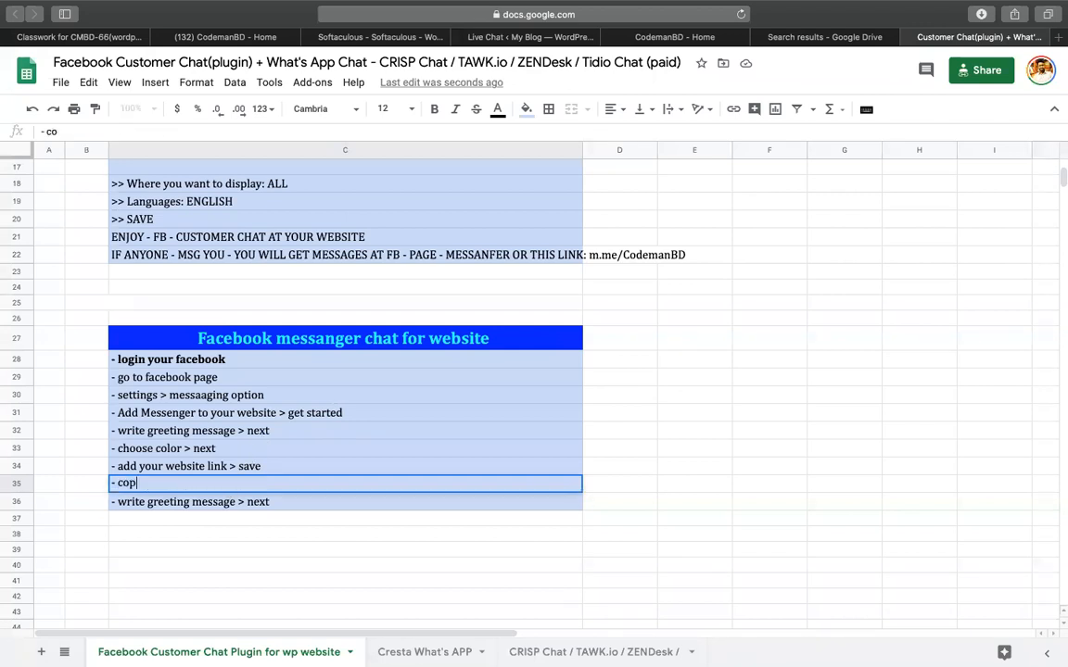
pyautogui.write('y codes')
pyautogui.press('Return')
pyautogui.write('- ')
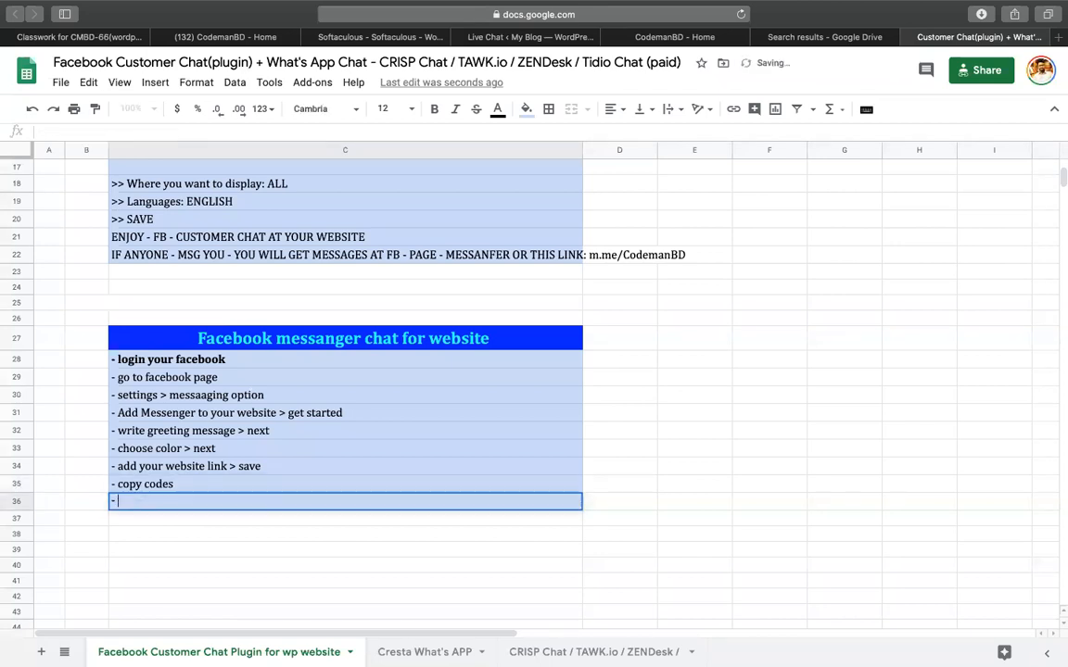
pyautogui.write('go to w')
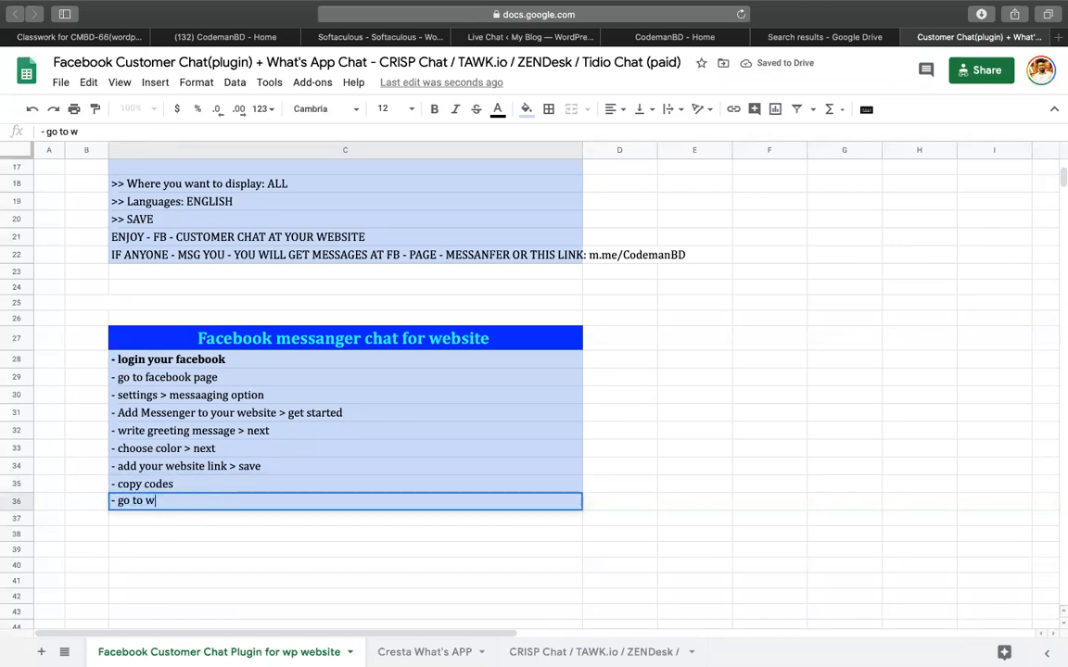
pyautogui.write('p site > ')
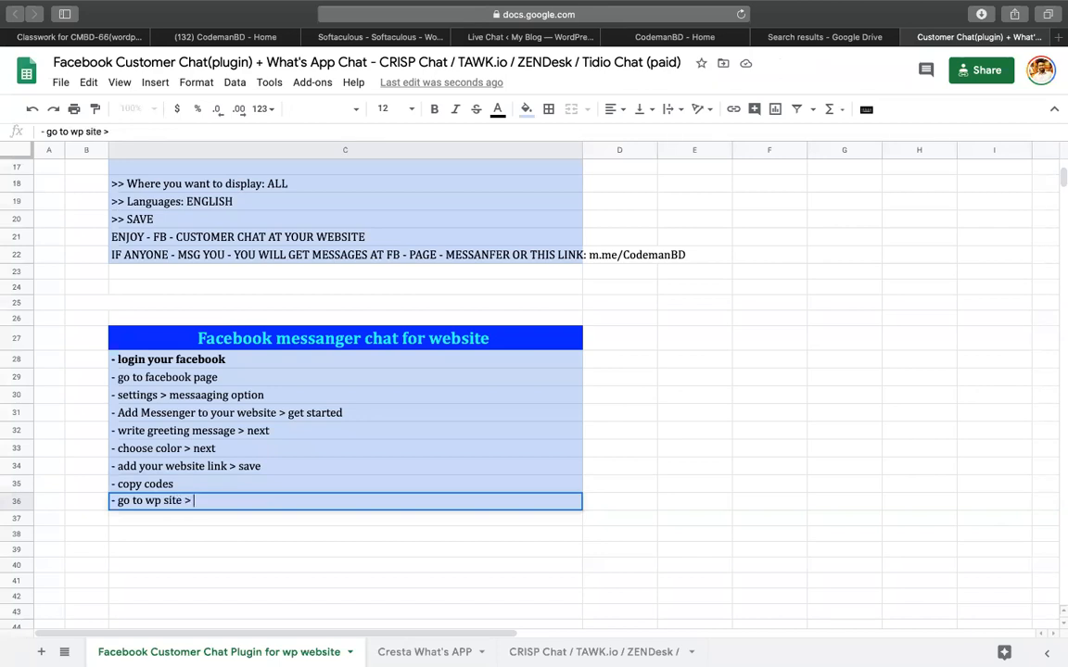
pyautogui.write('appeara')
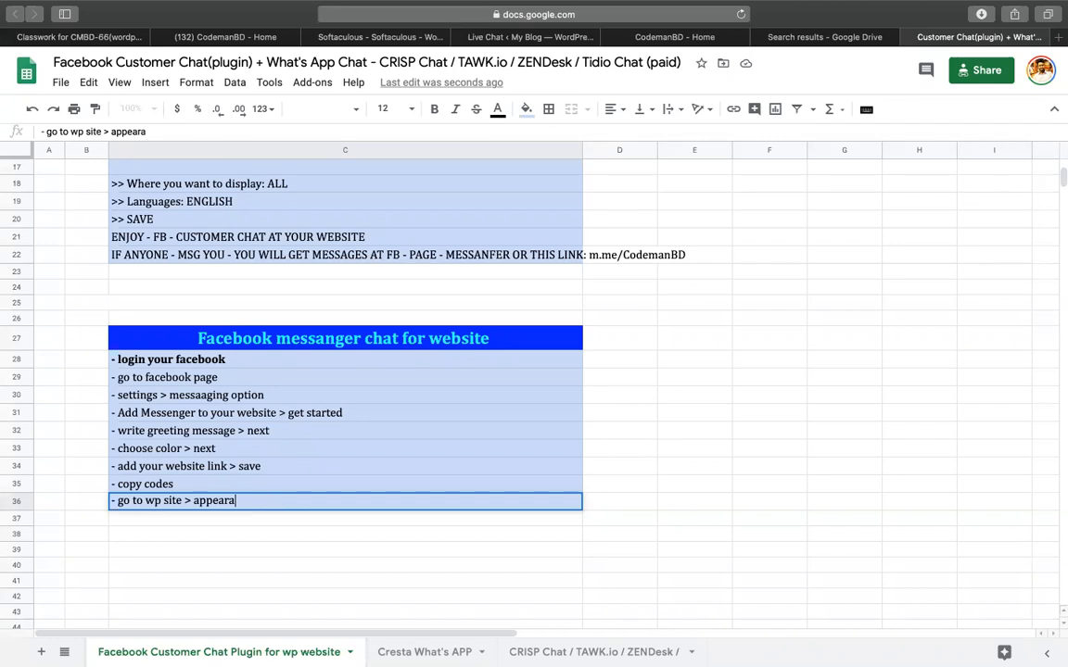
pyautogui.write('nce > theme editor > footer.pho')
pyautogui.press('BackSpace')
pyautogui.press('BackSpace')
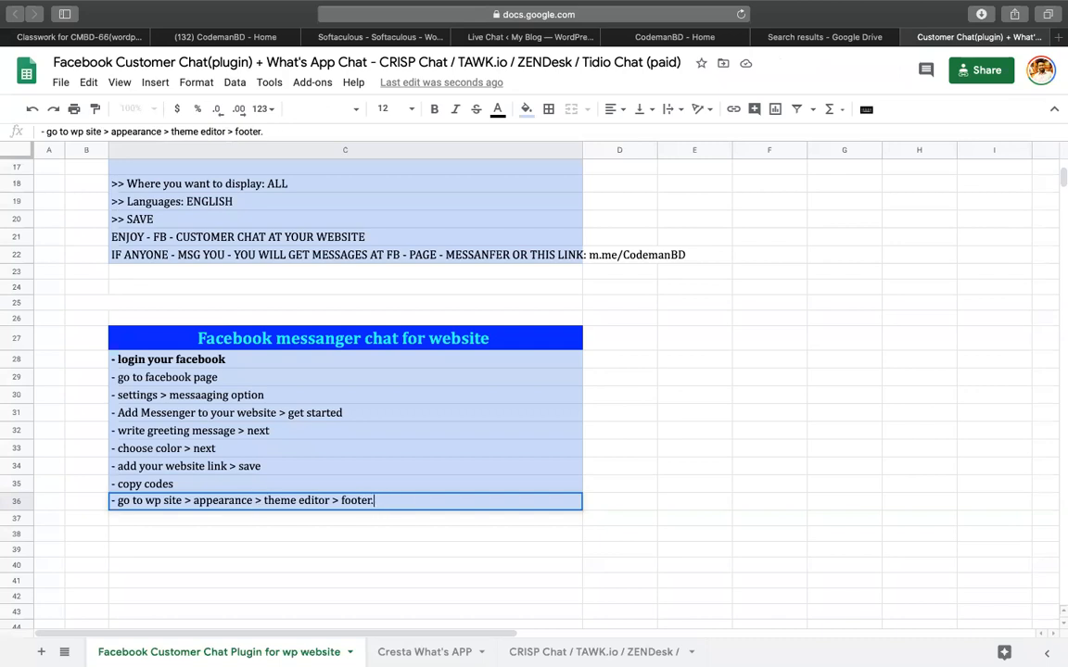
pyautogui.write('php')
# Expand C35 to '- copy codes to paste at <body> of your site'.
pyautogui.doubleClick(242, 488)
pyautogui.write('to paste at <body> of your si')
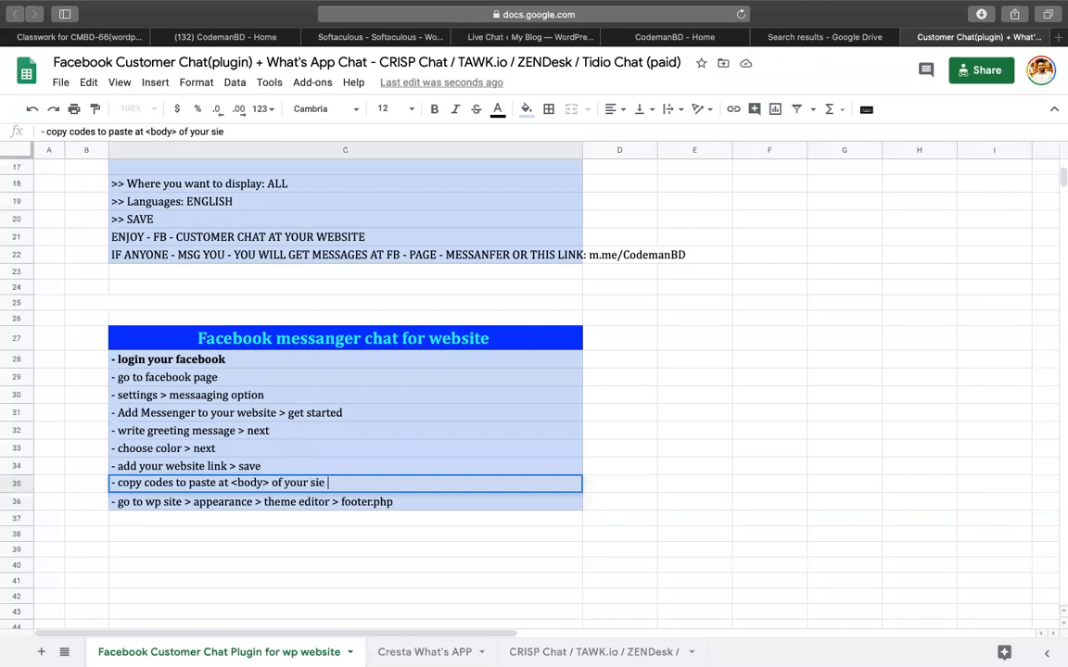
pyautogui.write('te')
pyautogui.press('Return')
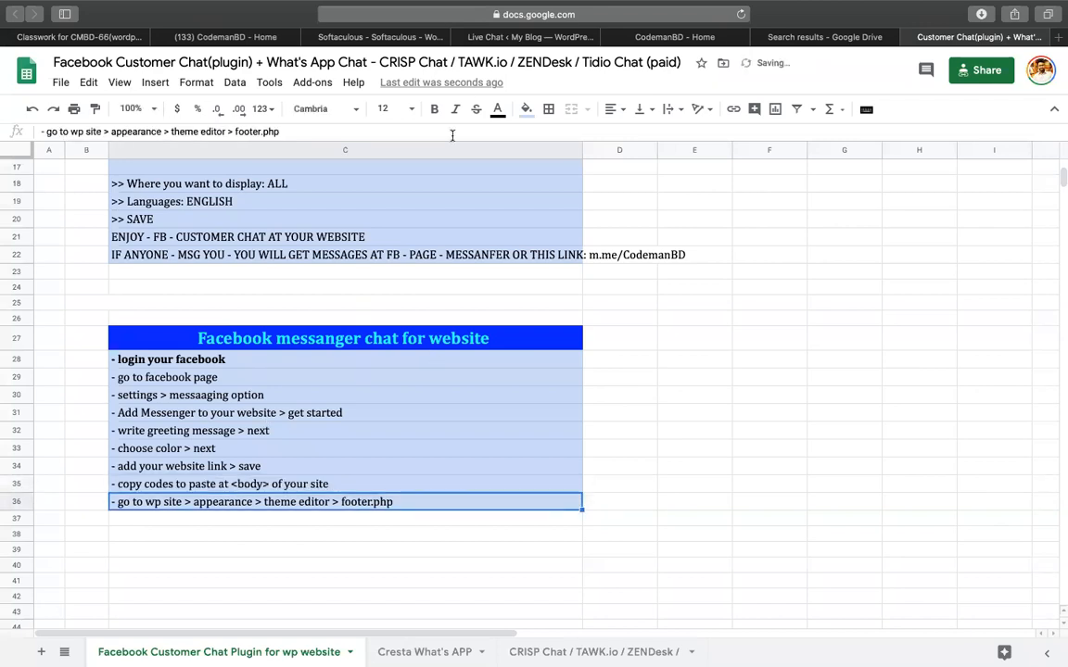
pyautogui.click(502, 39)
# Open the Theme Editor, accept the warning, and load the Theme Footer (footer.php).
pyautogui.scroll(-5, 41, 501)
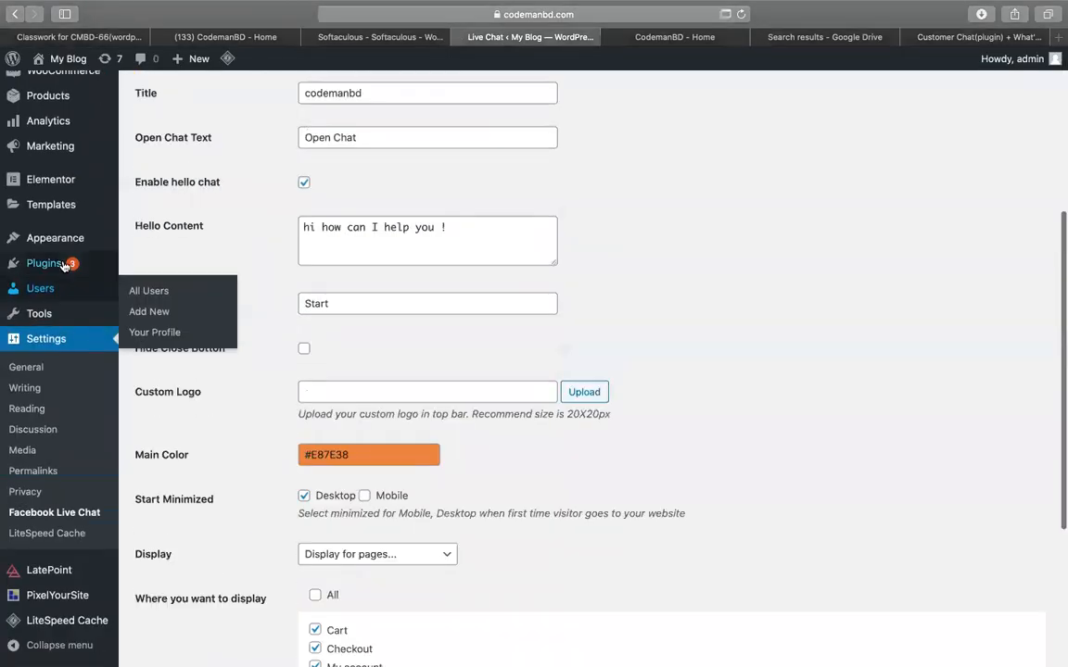
pyautogui.moveTo(64, 238)
pyautogui.click(161, 367)
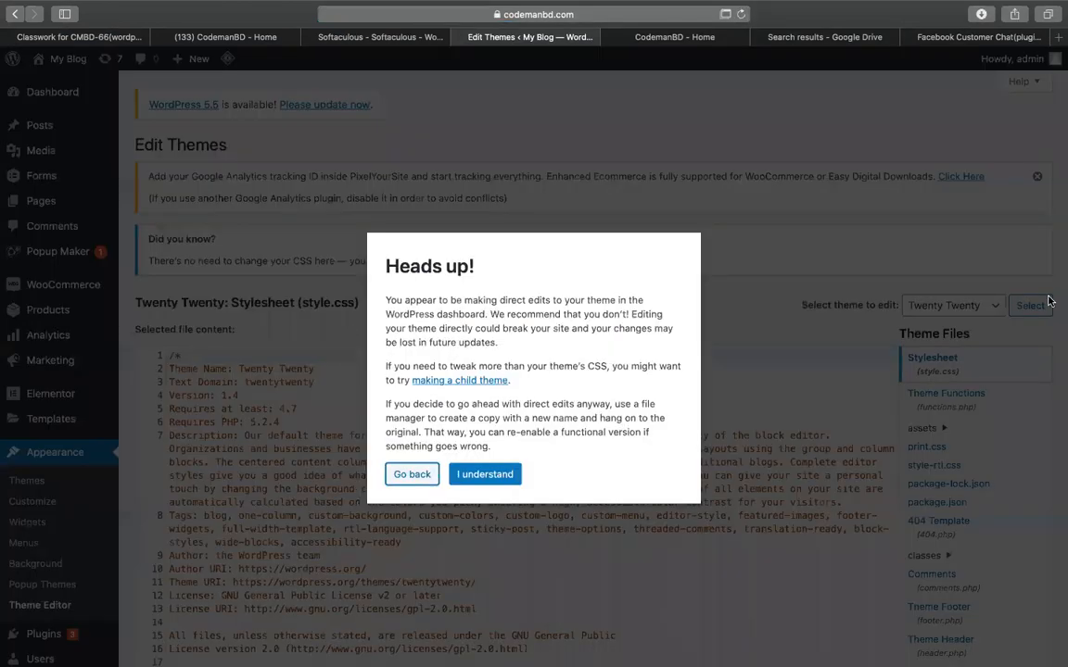
pyautogui.click(509, 471)
pyautogui.scroll(-5, 927, 463)
pyautogui.scroll(-1, 974, 516)
pyautogui.click(958, 449)
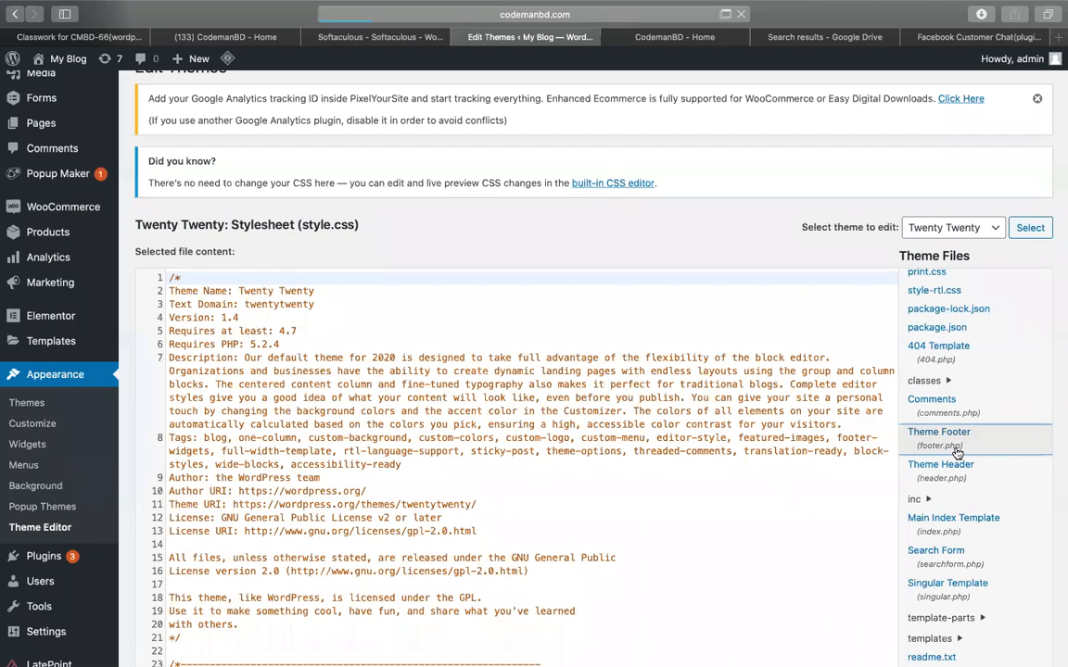
# Paste the Facebook chat plugin code after wp_footer(), just before </body>.
pyautogui.scroll(-5, 374, 411)
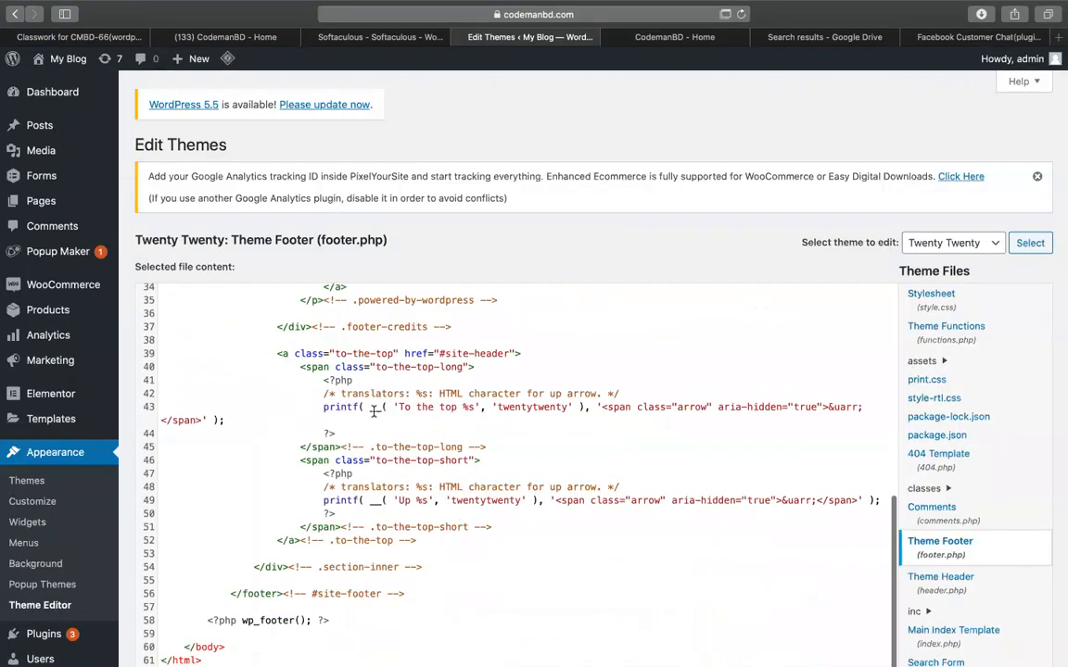
pyautogui.click(206, 635)
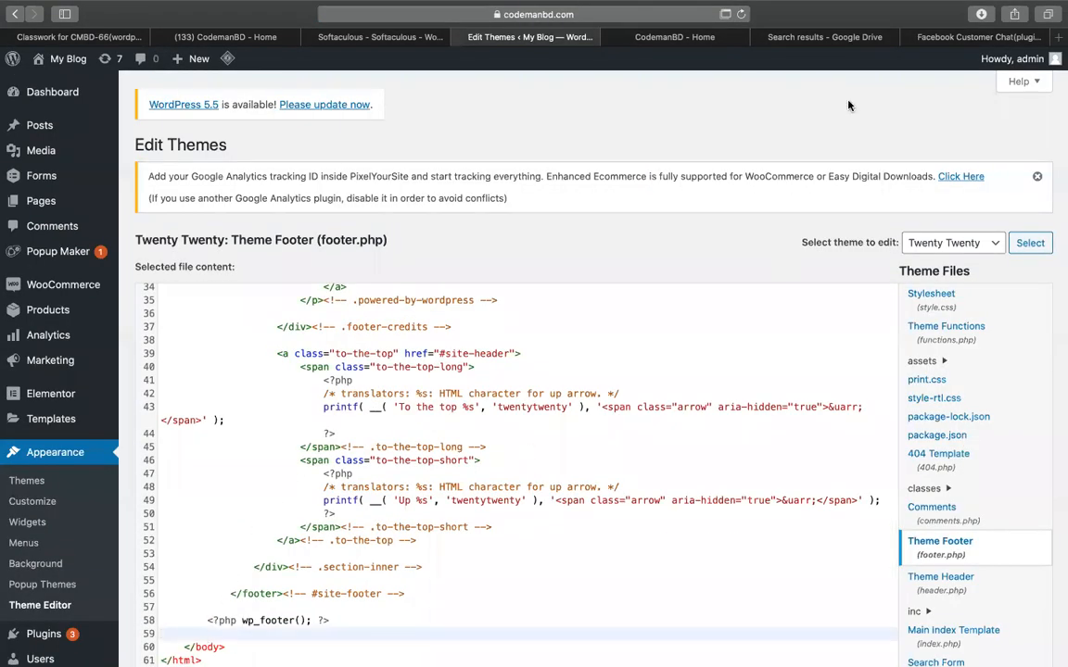
pyautogui.scroll(-4, 360, 340)
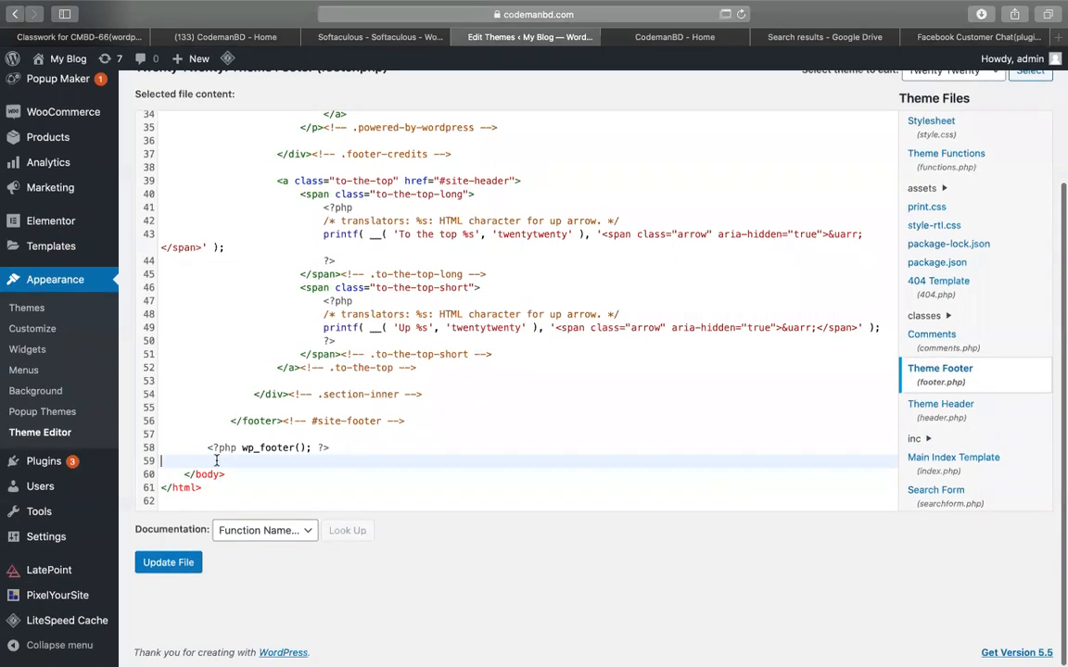
pyautogui.press('Return')
pyautogui.press('Return')
pyautogui.press('Up')
pyautogui.scroll(-1, 216, 461)
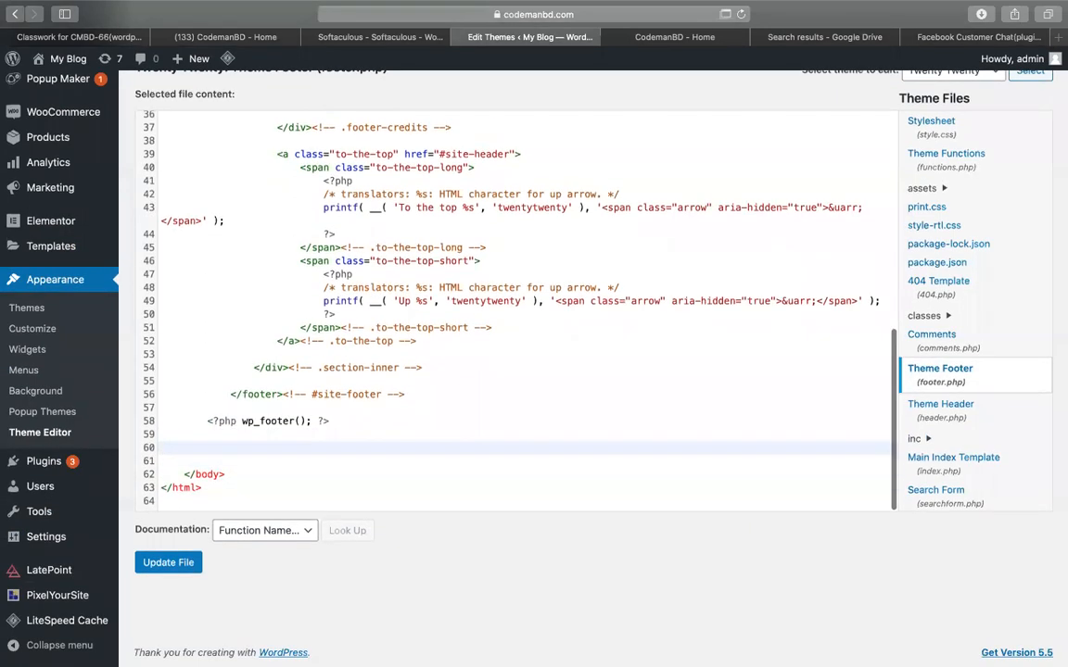
pyautogui.moveTo(67, 519)
pyautogui.press('super+v')
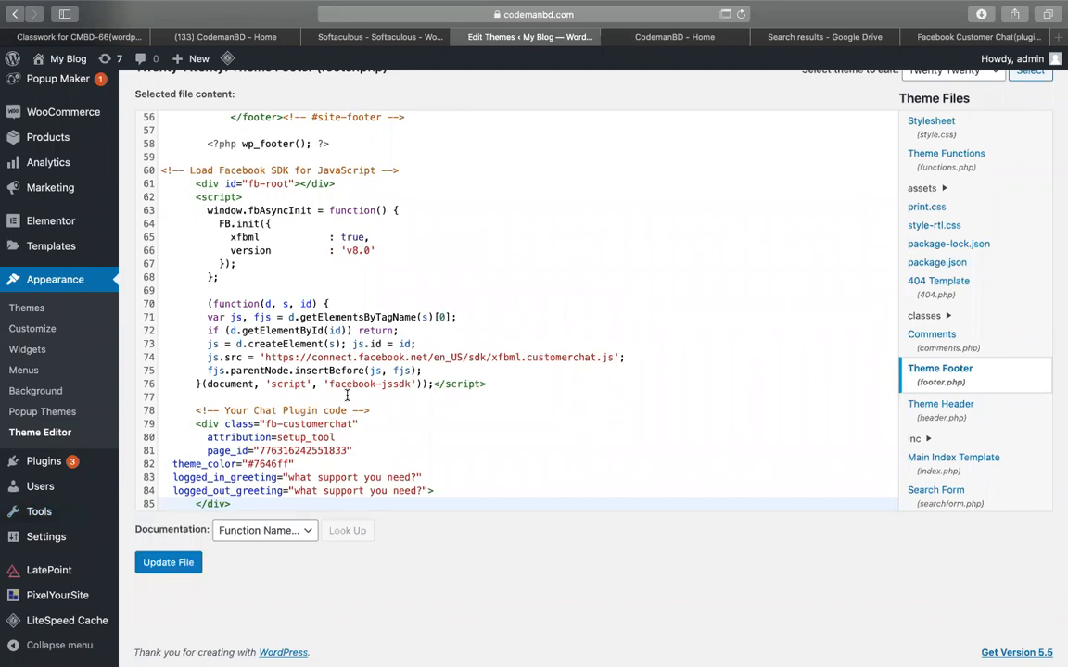
pyautogui.scroll(-2, 309, 408)
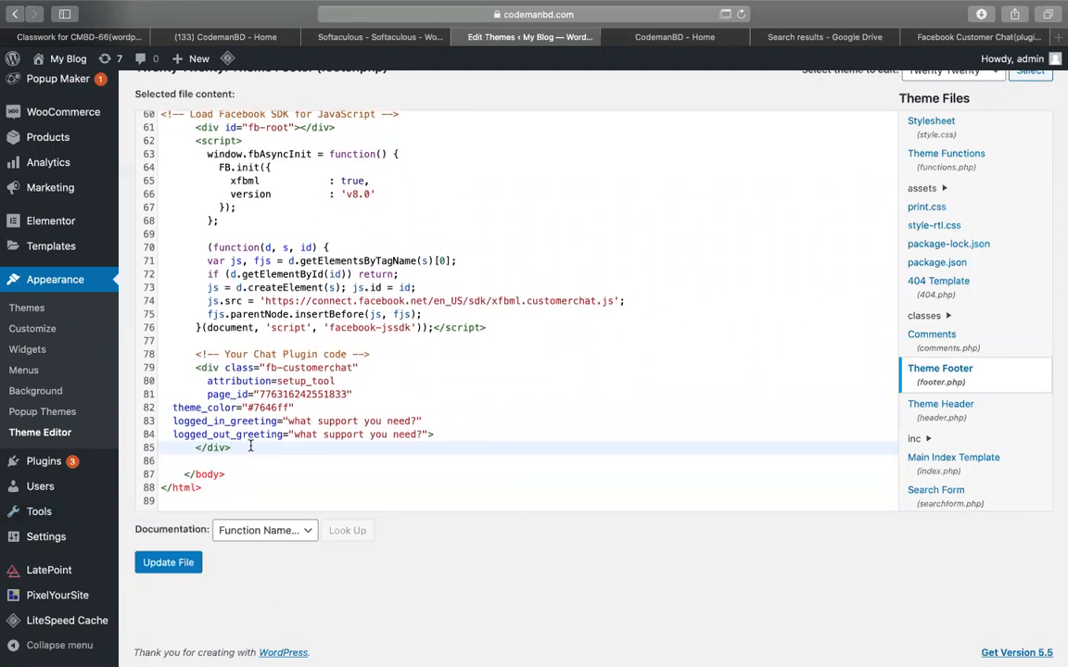
# Take a screenshot of the end of the pasted footer code.
pyautogui.press('super+shift+5')
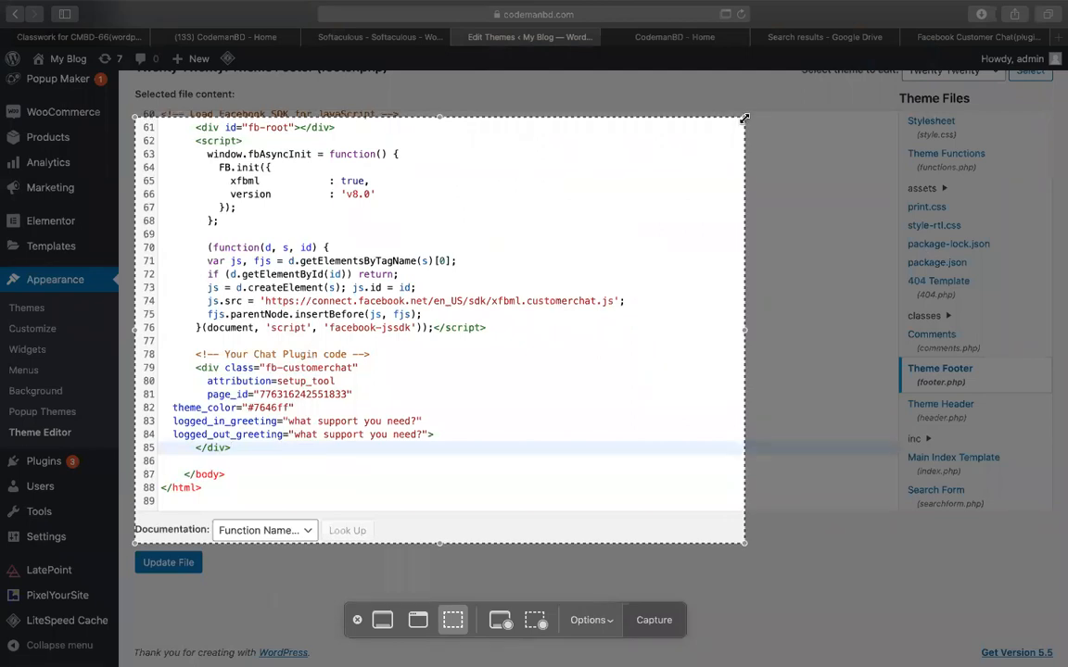
pyautogui.moveTo(743, 119); pyautogui.dragTo(597, 371)
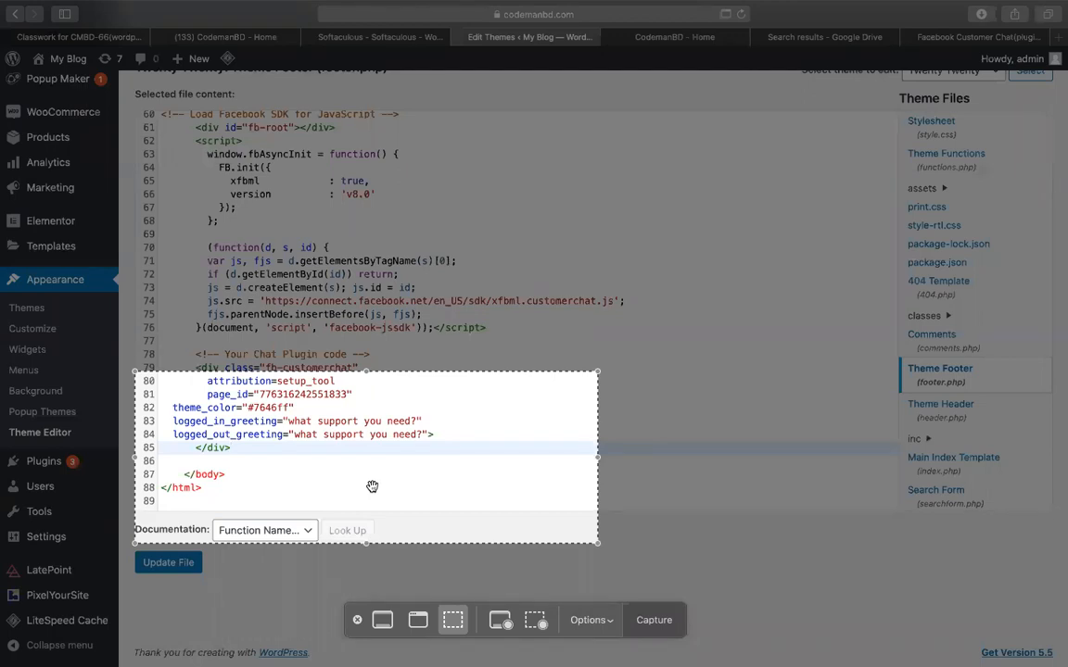
pyautogui.click(654, 619)
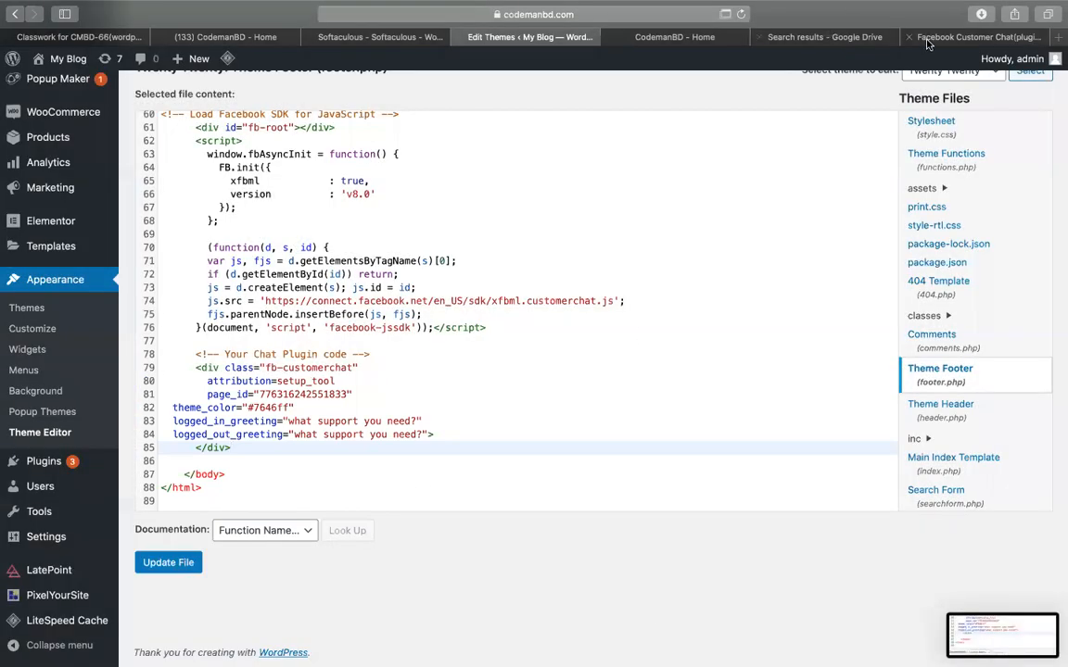
# Fill C37 with '- put the codes > before <body> tag', reusing C36's formatting.
pyautogui.click(927, 40)
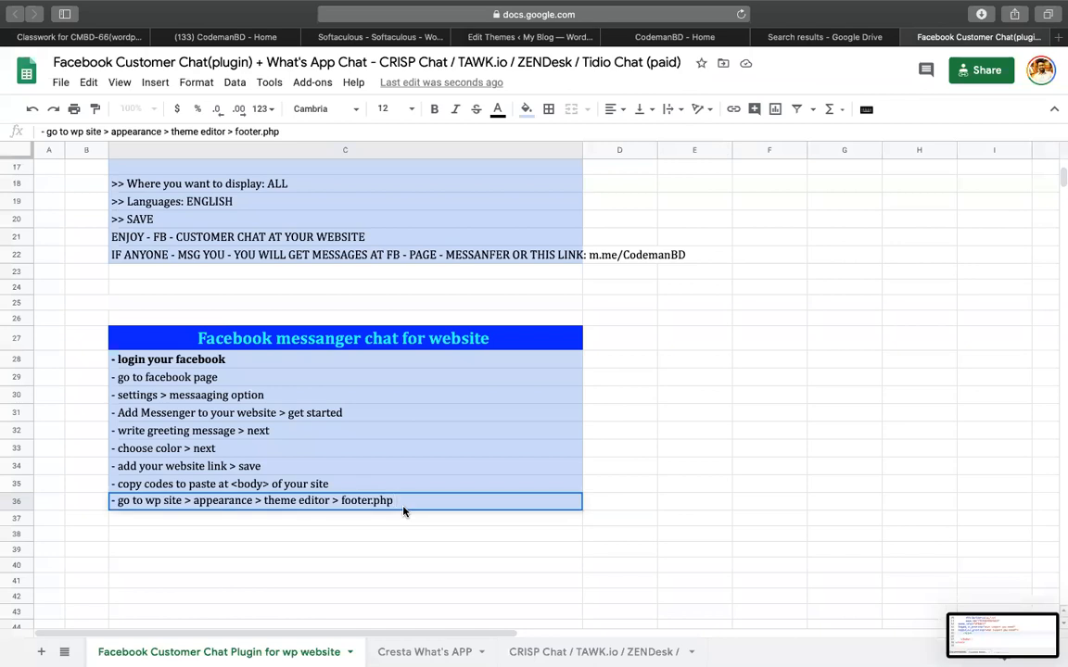
pyautogui.hotkey('ctrl', 'c')
pyautogui.click(532, 518)
pyautogui.hotkey('ctrl', 'shift', 'v')
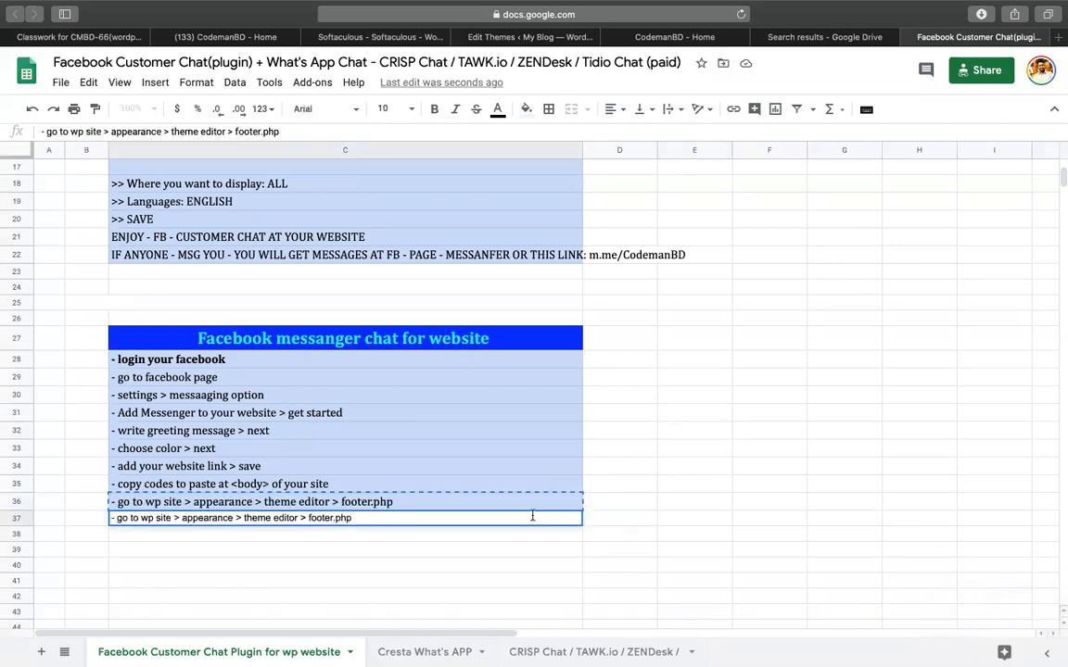
pyautogui.press('Escape')
pyautogui.hotkey('ctrl', 'v')
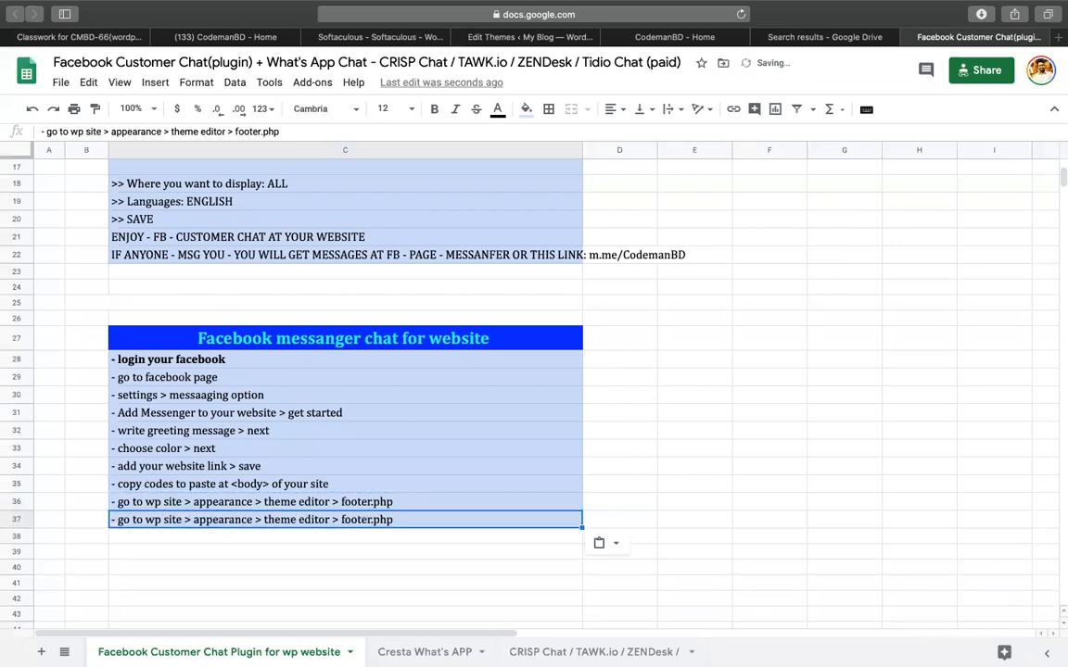
pyautogui.write('- put ')
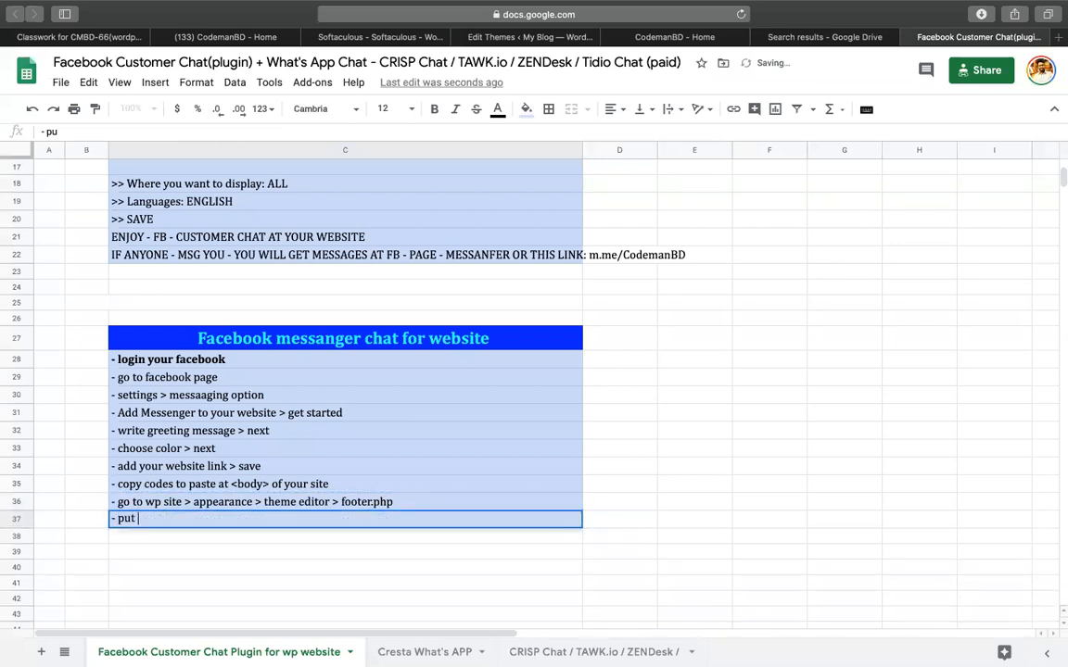
pyautogui.write('the codes ')
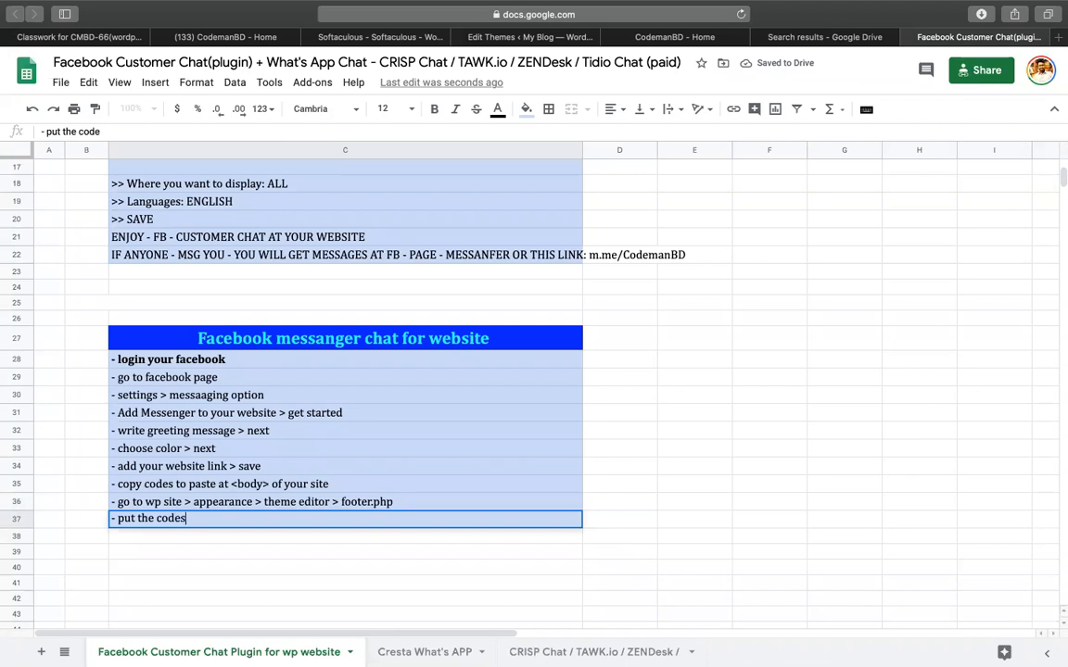
pyautogui.write('> before <body>')
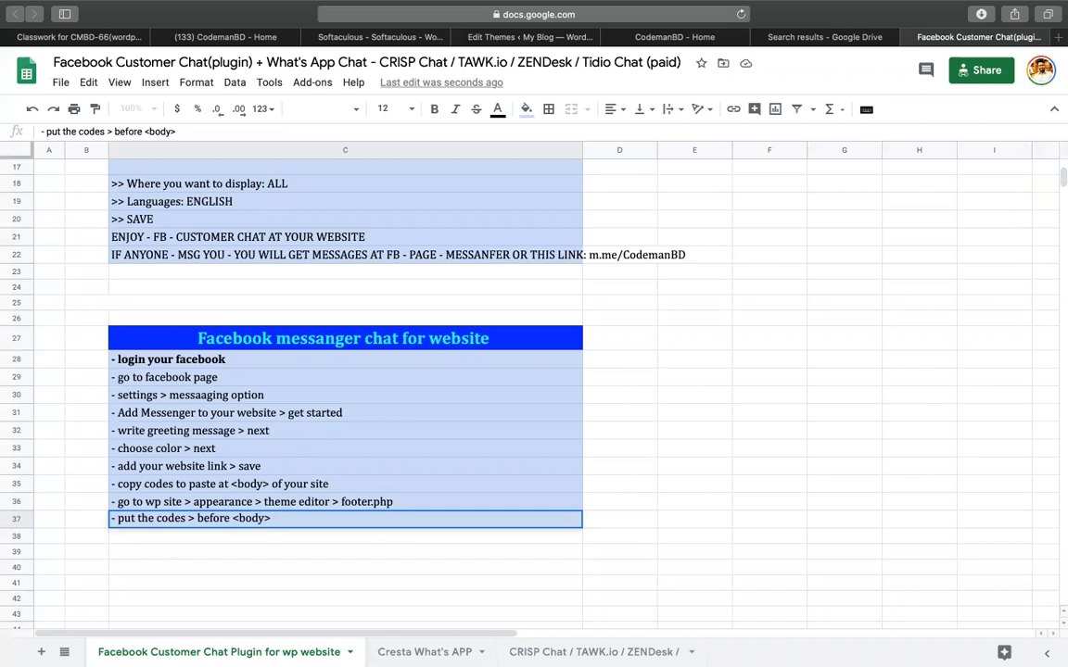
pyautogui.click(286, 432)
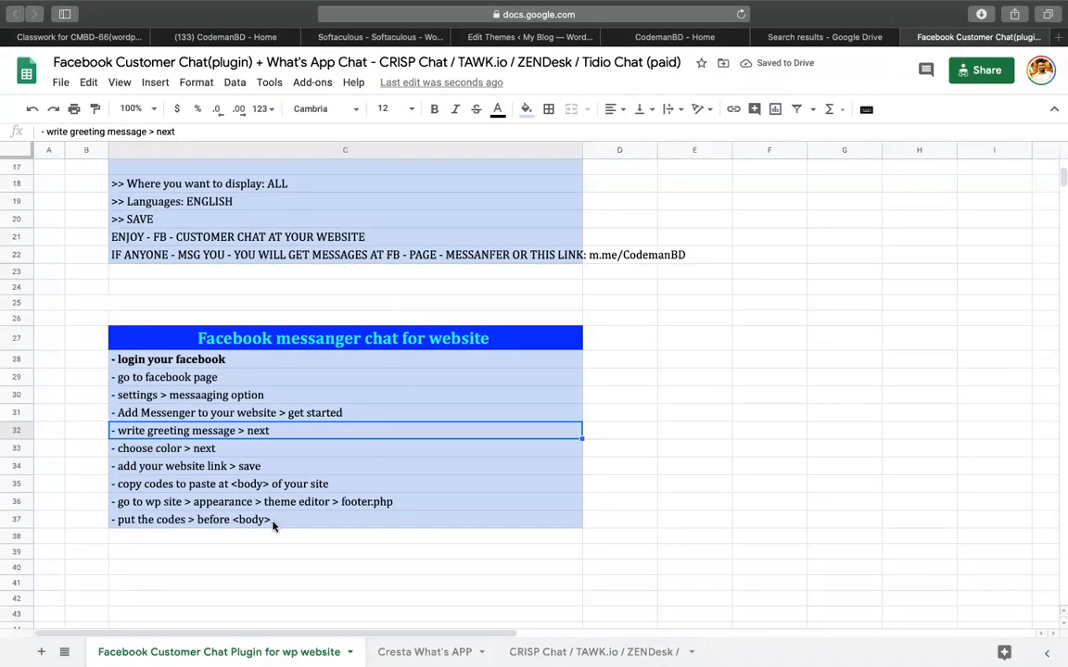
pyautogui.doubleClick(278, 520)
pyautogui.write('tag')
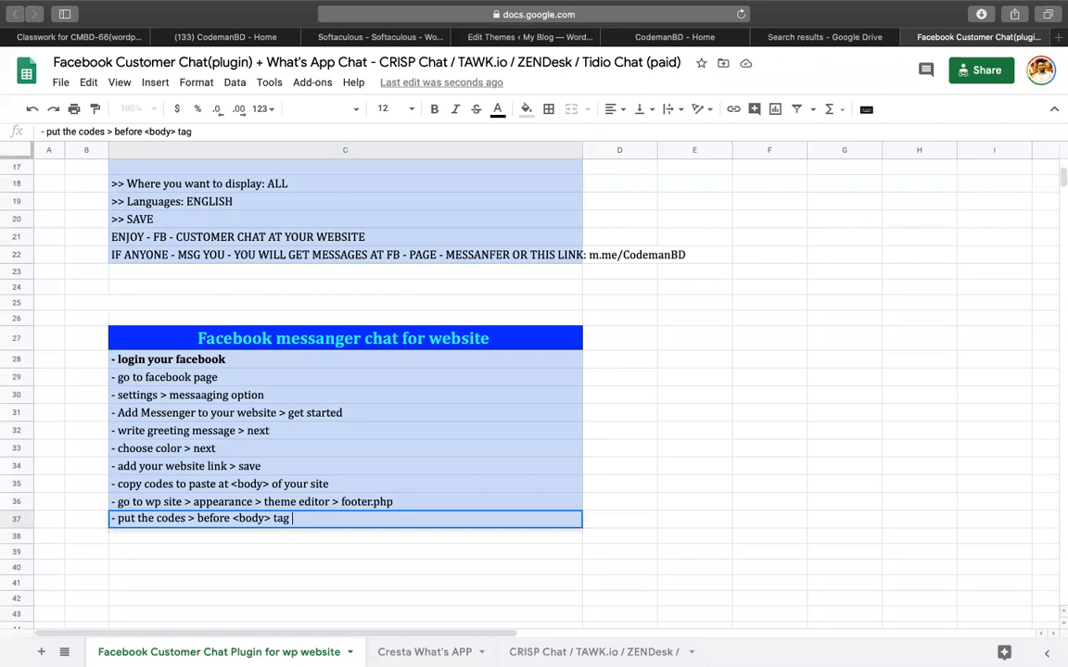
pyautogui.press('Return')
pyautogui.scroll(-2, 620, 508)
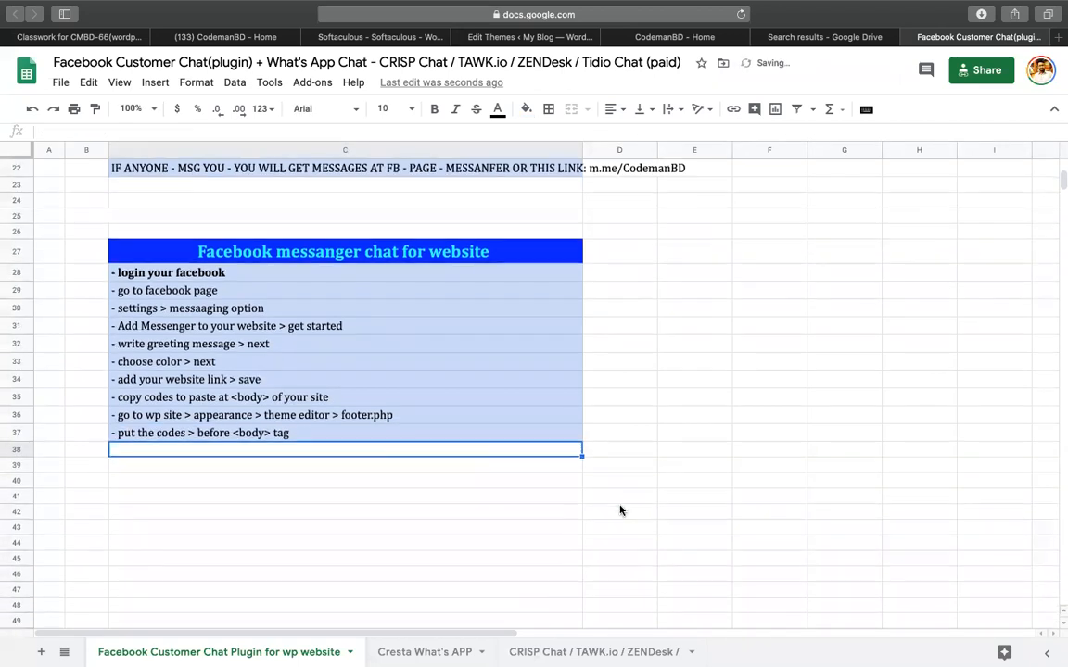
# Insert the Desktop file 'Screenshot 2020-08-18 at 11.18.43 PM' as an image over the cells.
pyautogui.click(155, 81)
pyautogui.moveTo(197, 315)
pyautogui.click(345, 341)
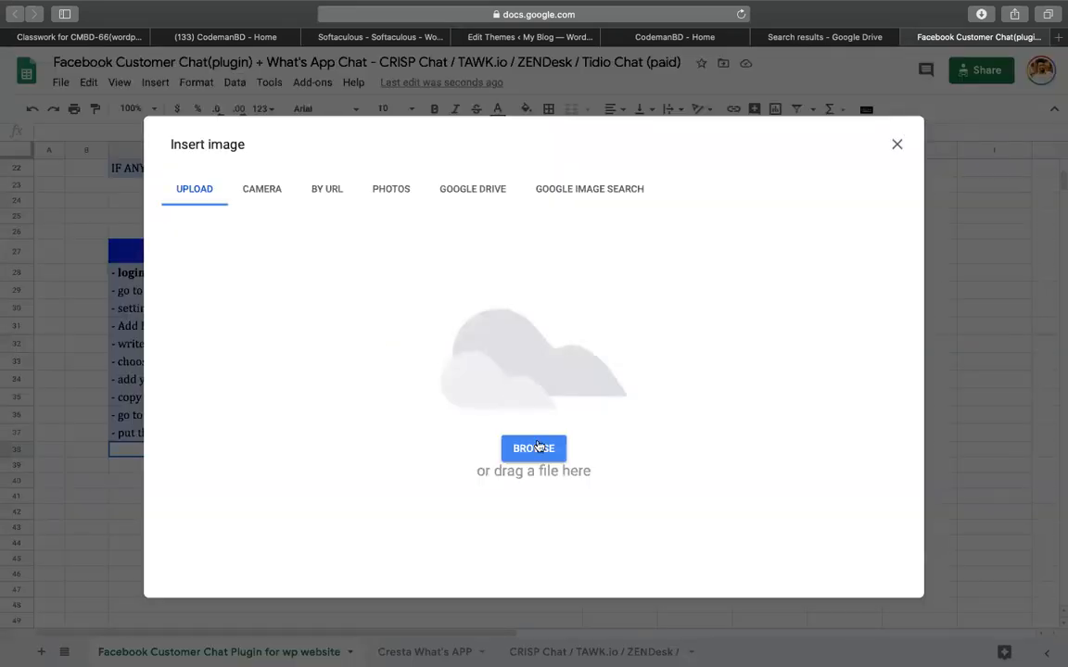
pyautogui.click(534, 449)
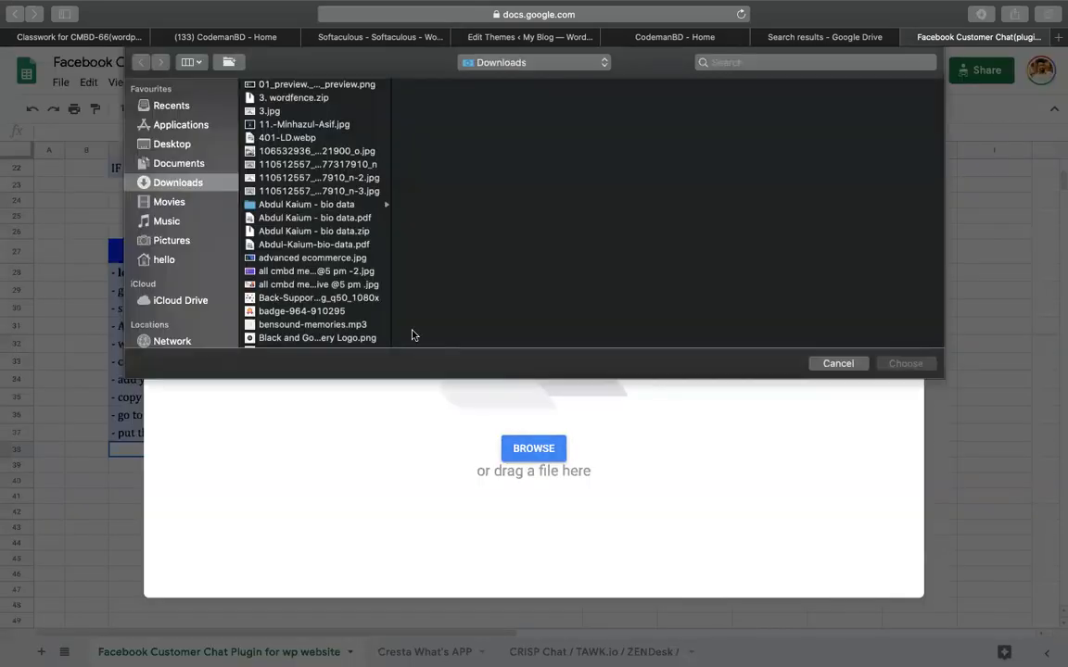
pyautogui.click(195, 145)
pyautogui.click(290, 285)
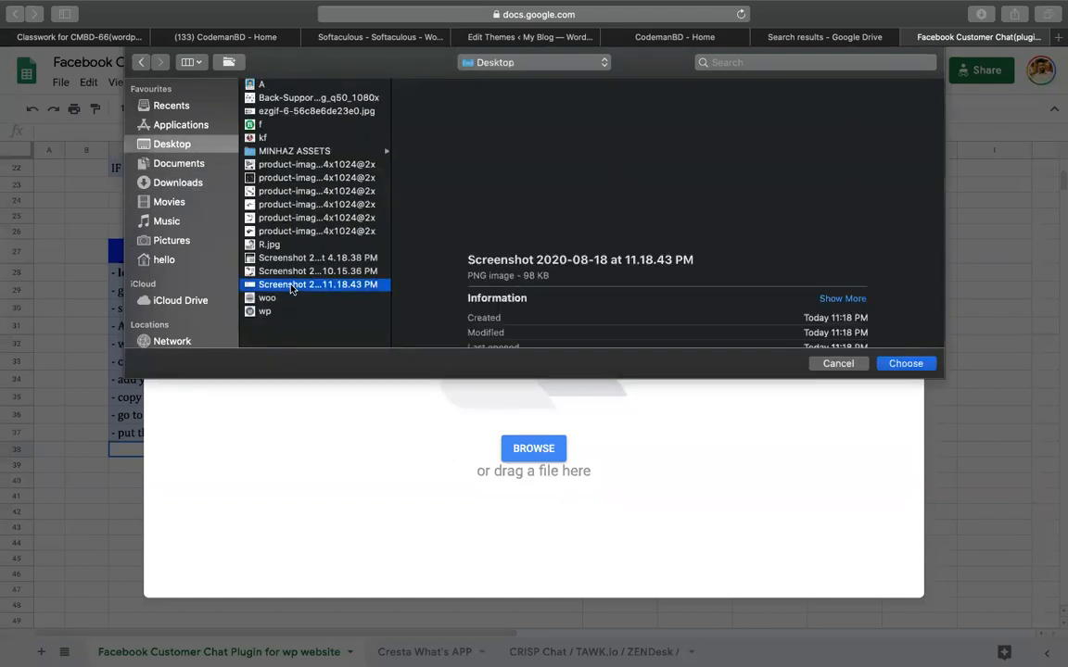
pyautogui.doubleClick(290, 284)
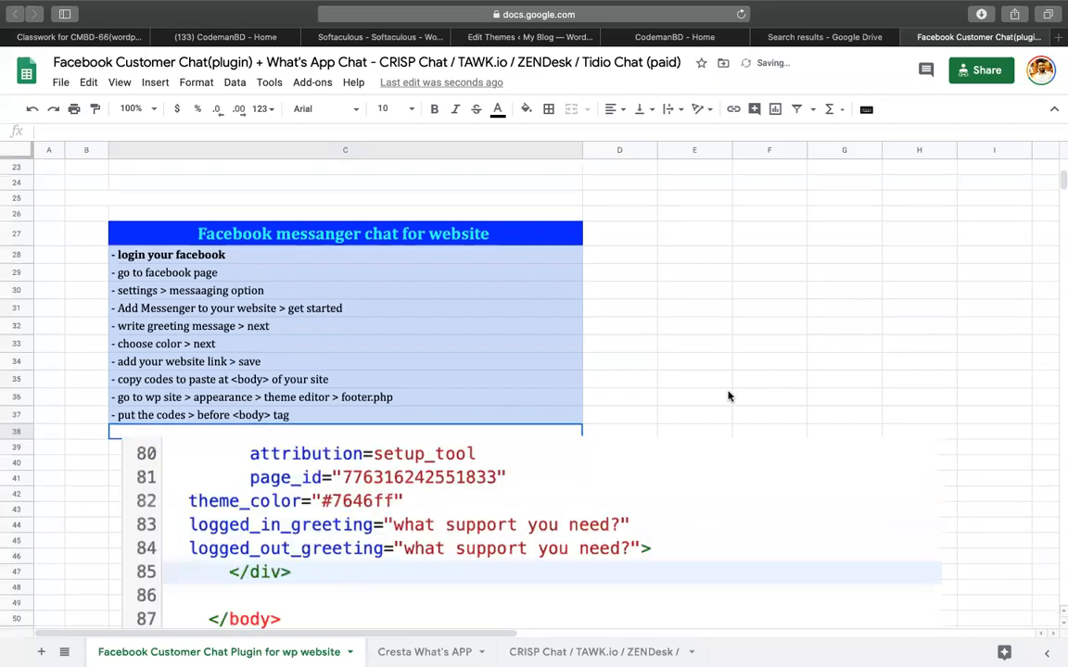
# Resize the code screenshot so it fits column C beneath the steps.
pyautogui.scroll(-3, 704, 403)
pyautogui.click(660, 408)
pyautogui.scroll(-3, 680, 410)
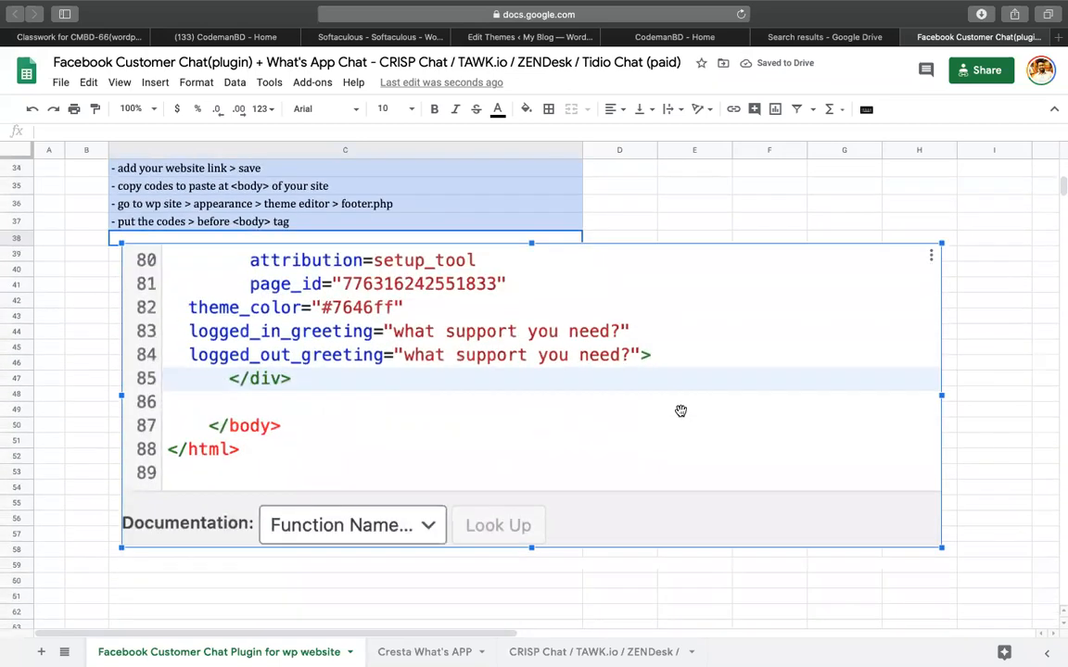
pyautogui.moveTo(941, 548); pyautogui.dragTo(890, 530)
pyautogui.moveTo(712, 517); pyautogui.dragTo(522, 413)
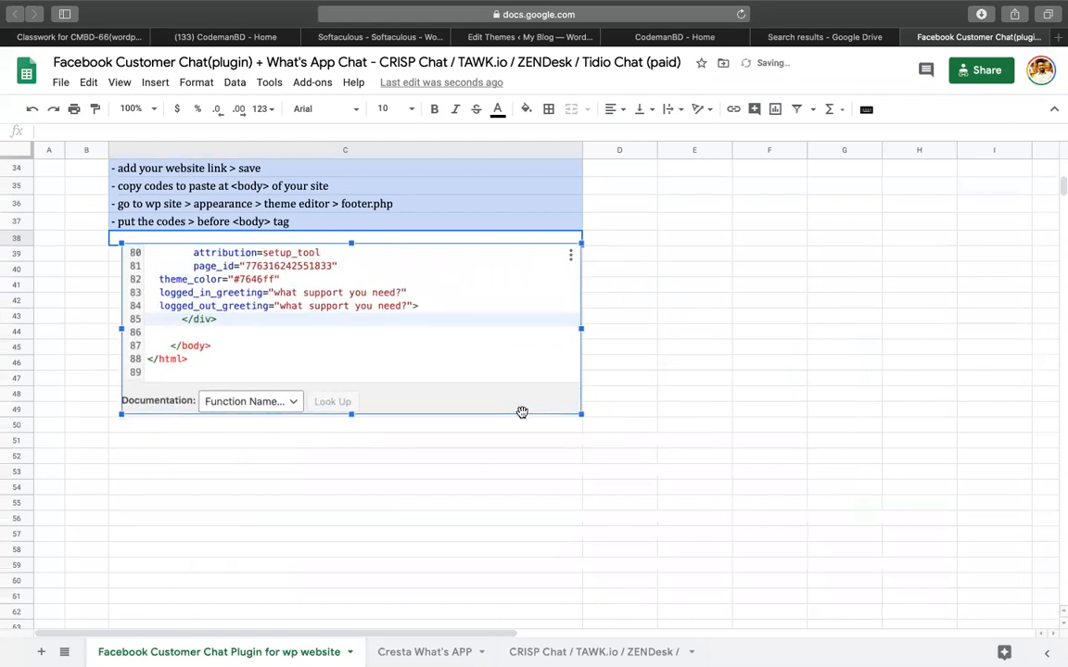
pyautogui.click(638, 397)
pyautogui.moveTo(410, 371); pyautogui.dragTo(358, 331)
pyautogui.click(424, 352)
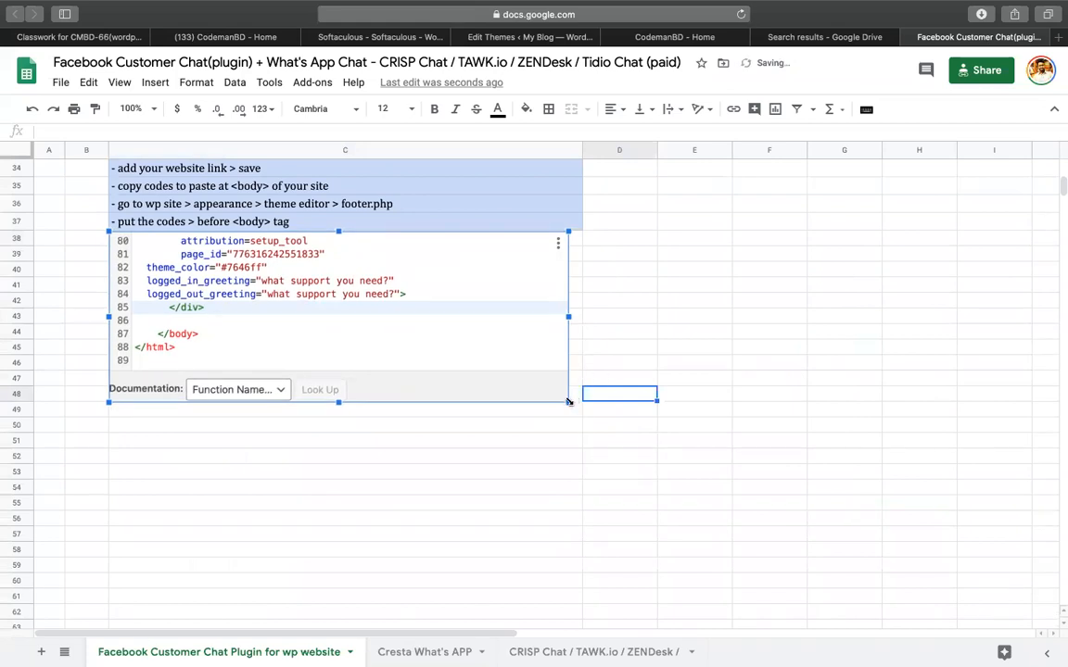
pyautogui.moveTo(569, 402); pyautogui.dragTo(577, 405)
pyautogui.click(709, 363)
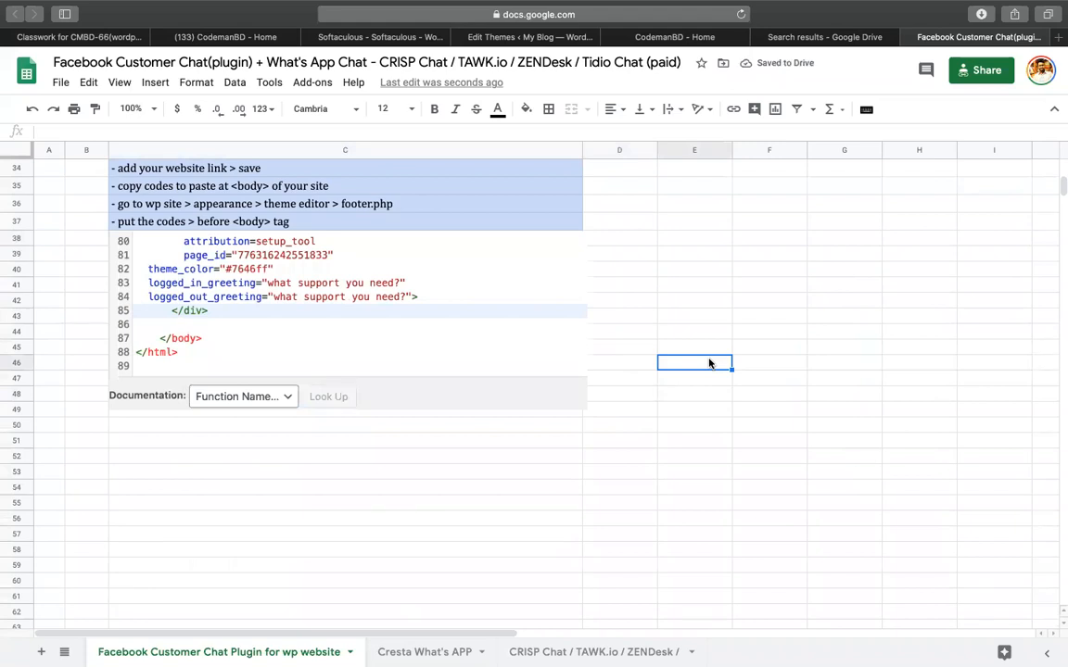
pyautogui.click(488, 230)
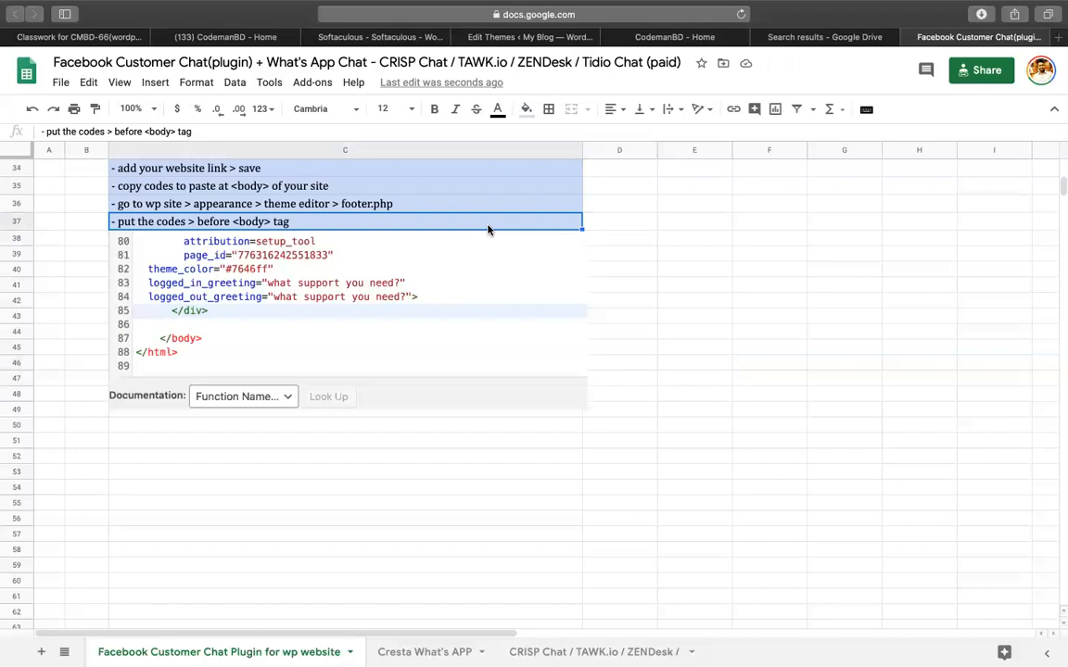
# Add '- save settings' as a new step in C50 below the code screenshot.
pyautogui.hotkey('ctrl', 'c')
pyautogui.click(317, 426)
pyautogui.hotkey('ctrl', 'v')
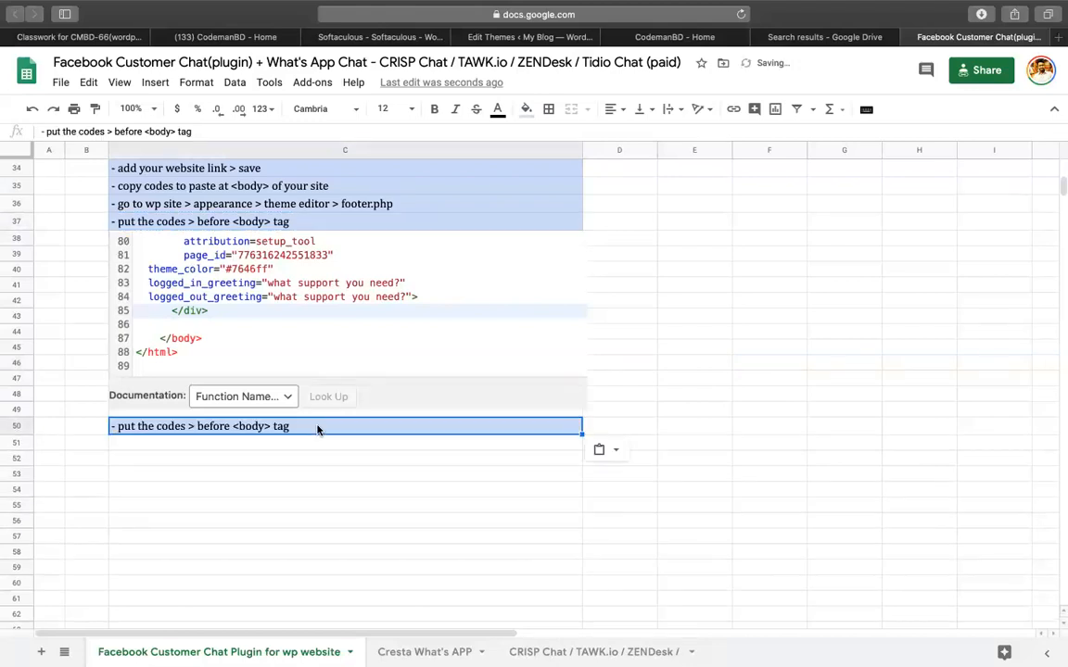
pyautogui.write('- save se')
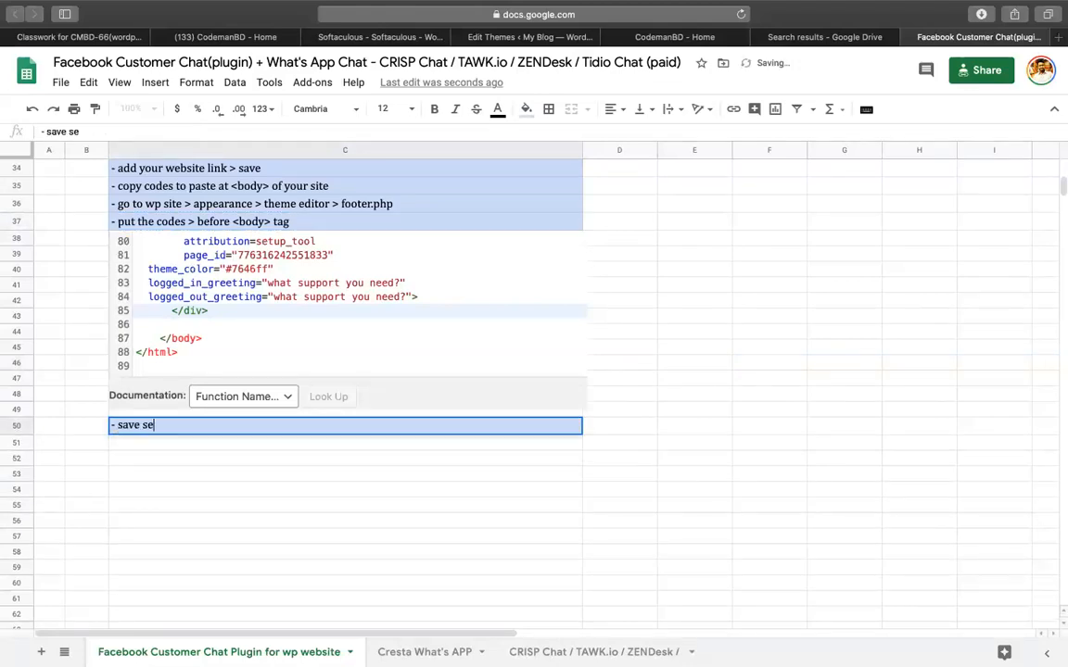
pyautogui.write('ttings')
pyautogui.press('Return')
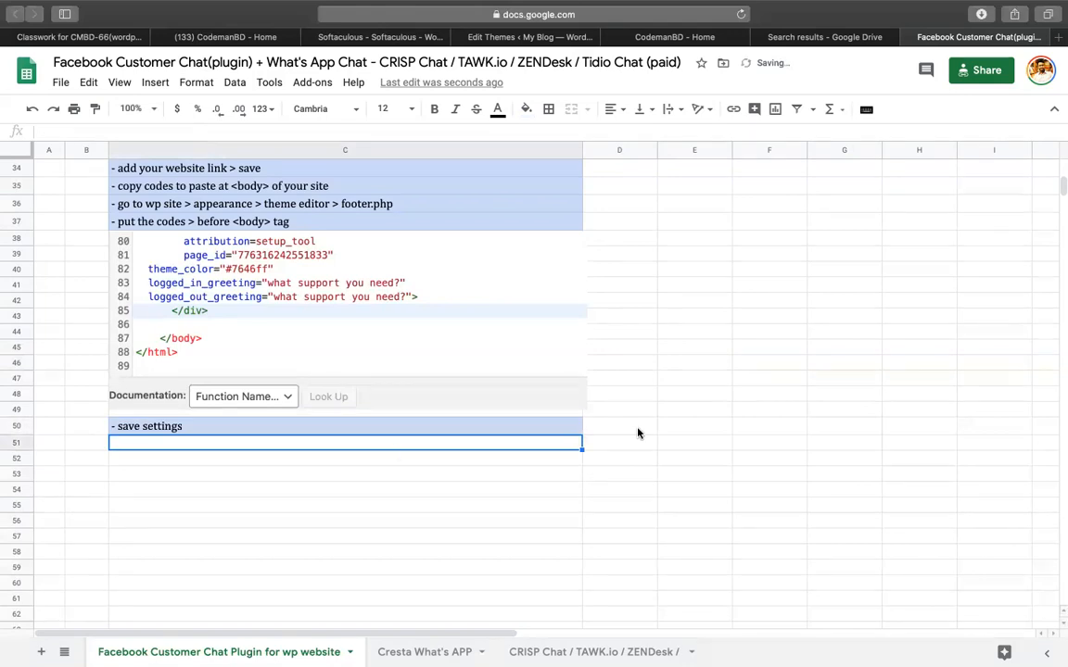
pyautogui.click(537, 426)
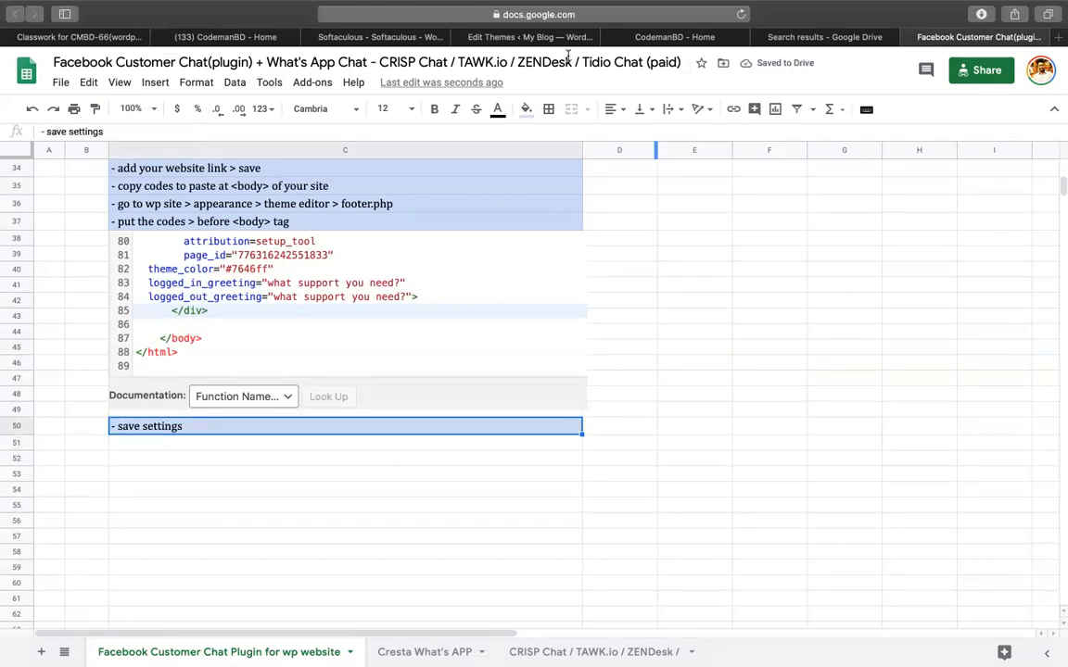
# Save footer.php with the chat code via Update File in the WordPress theme editor.
pyautogui.click(540, 35)
pyautogui.click(175, 562)
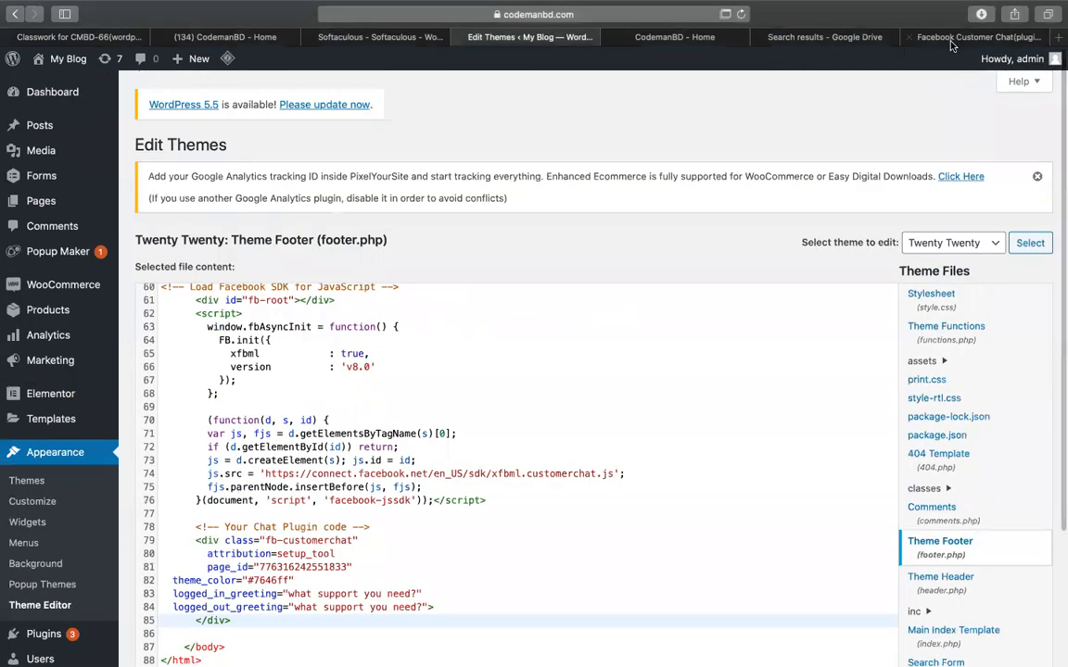
pyautogui.click(950, 41)
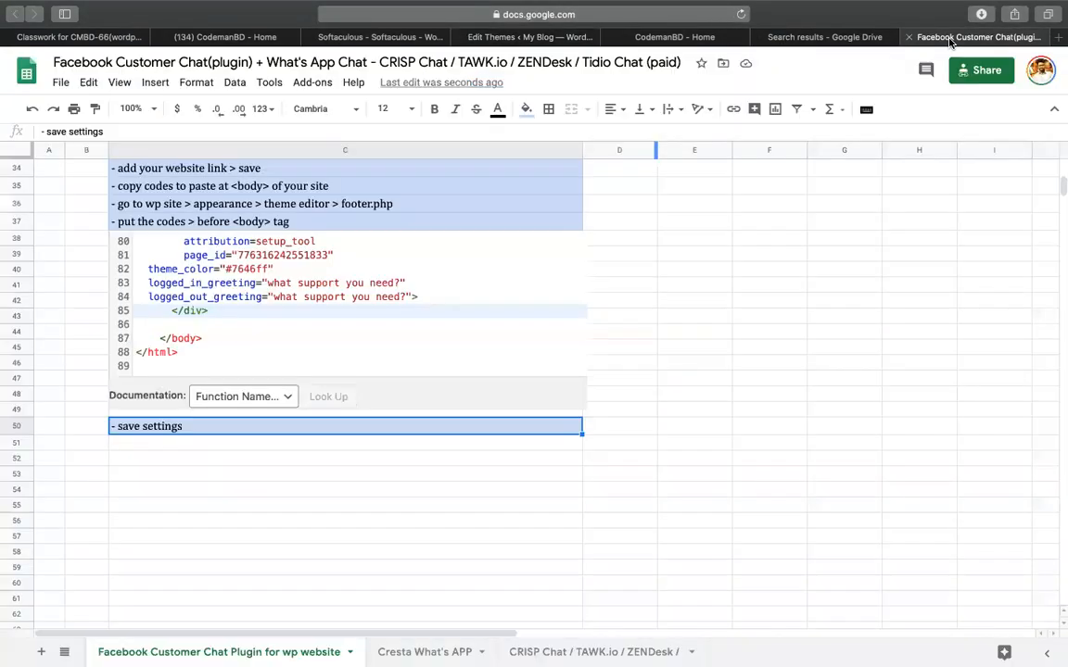
pyautogui.click(797, 38)
# After glancing at the notes and footer editor, reload the CodemanBD Facebook page from its address bar.
pyautogui.click(633, 39)
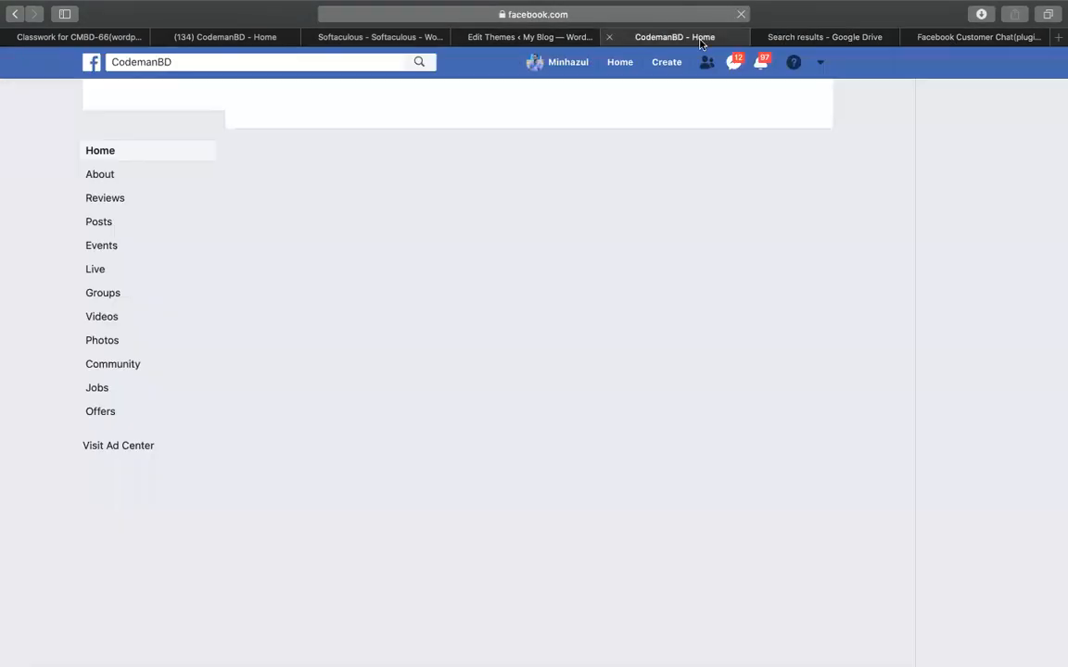
pyautogui.click(963, 45)
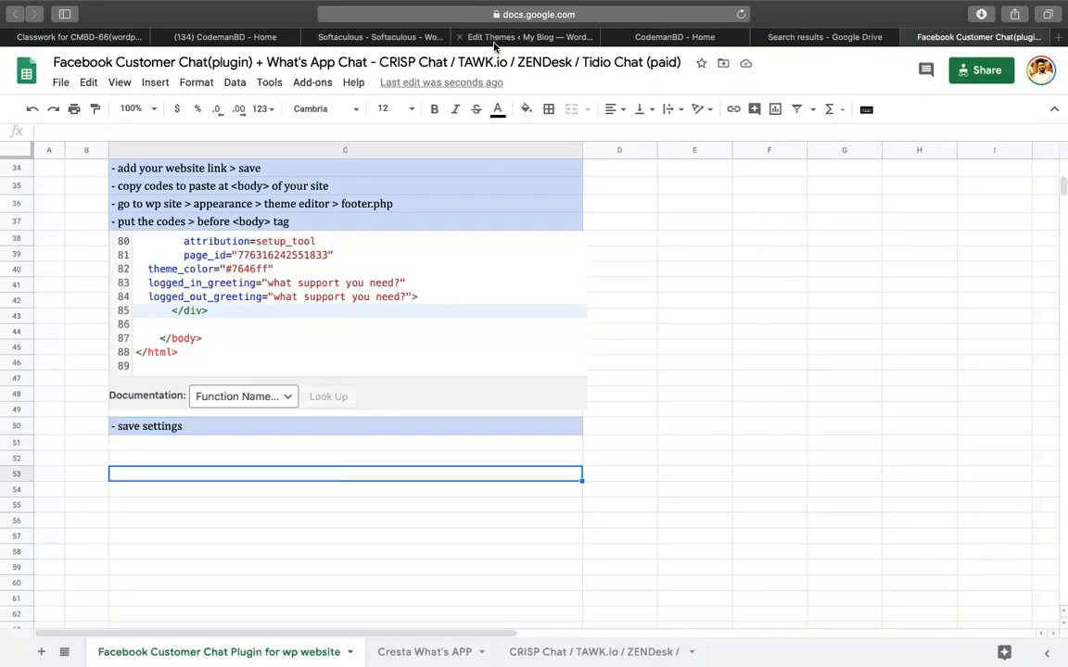
pyautogui.click(461, 39)
pyautogui.scroll(-4, 508, 421)
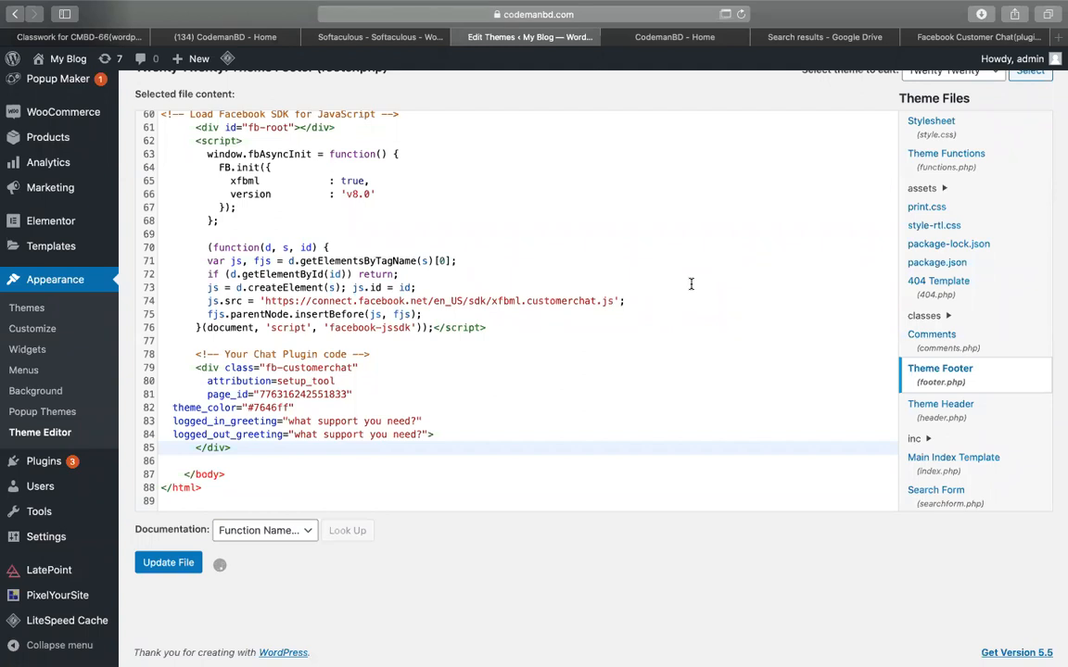
pyautogui.click(613, 35)
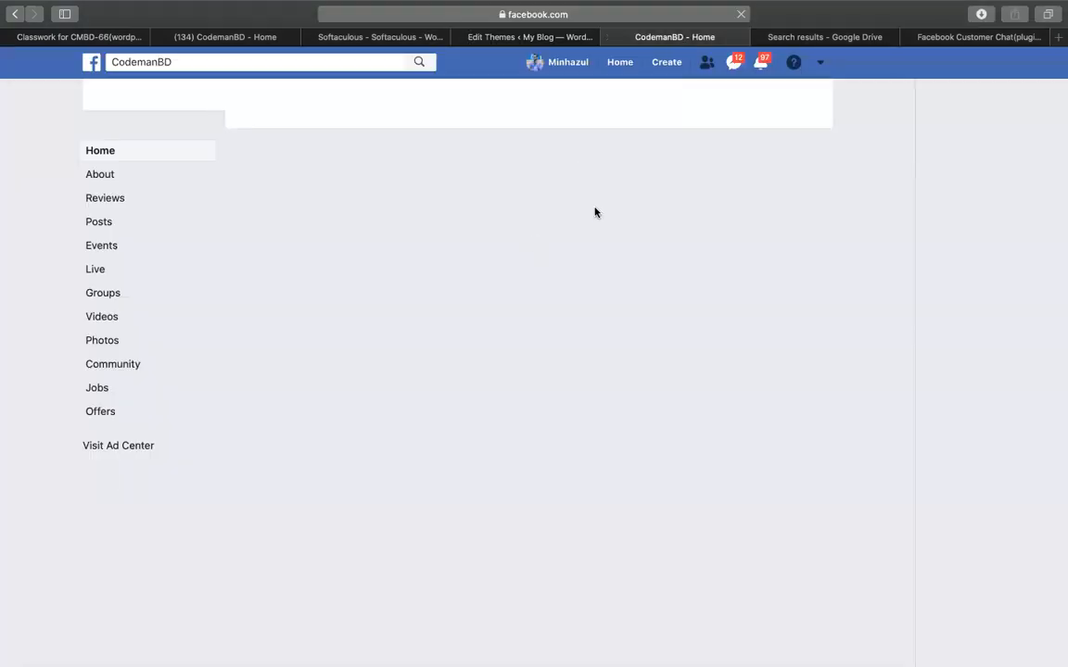
pyautogui.click(563, 18)
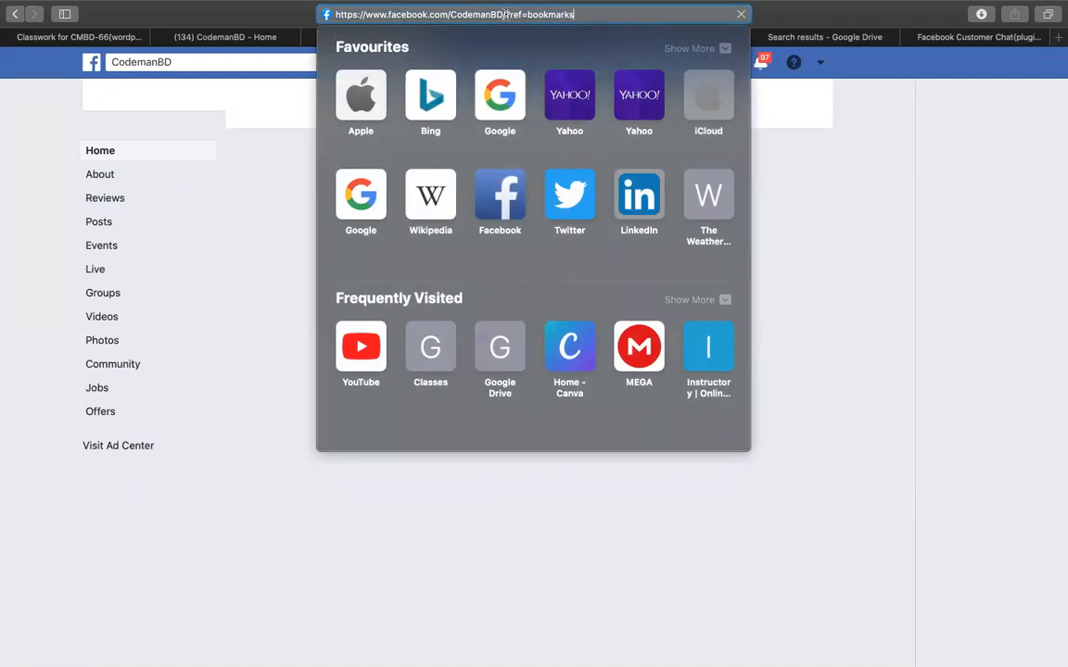
pyautogui.press('Return')
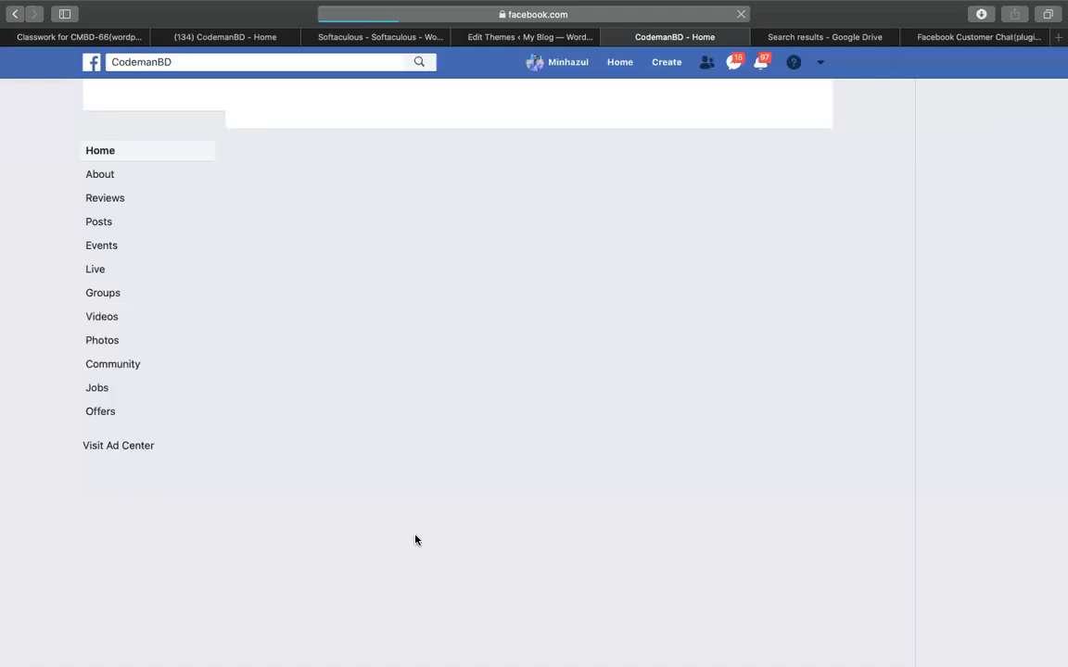
# Close the duplicate CodemanBD tab and confirm the chat code sits above </body> on line 87 of footer.php.
pyautogui.click(457, 38)
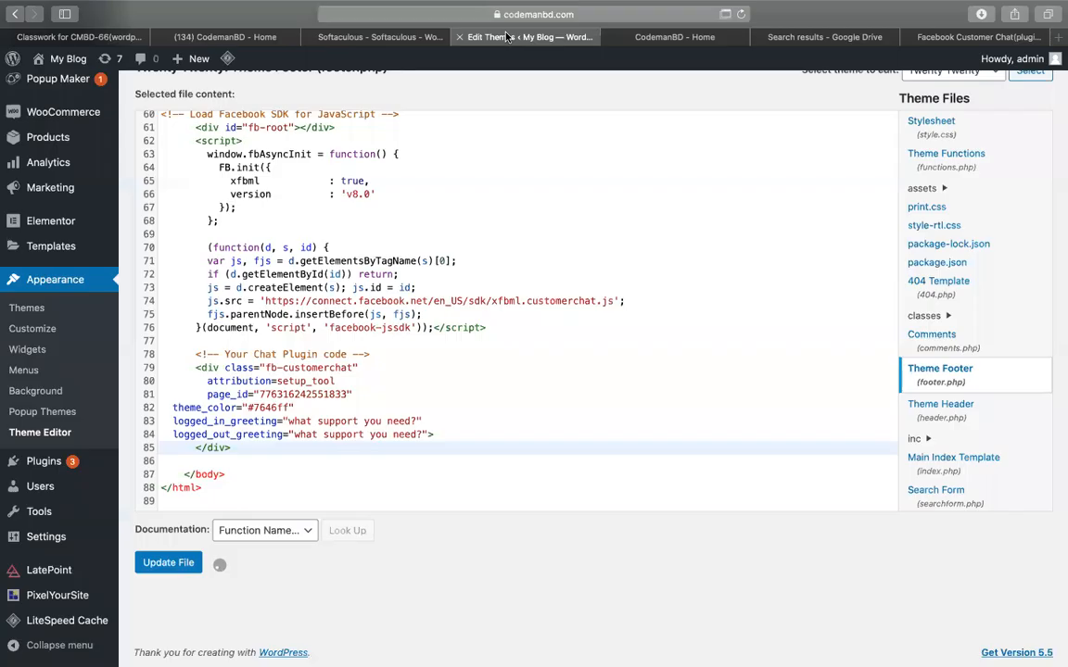
pyautogui.click(610, 38)
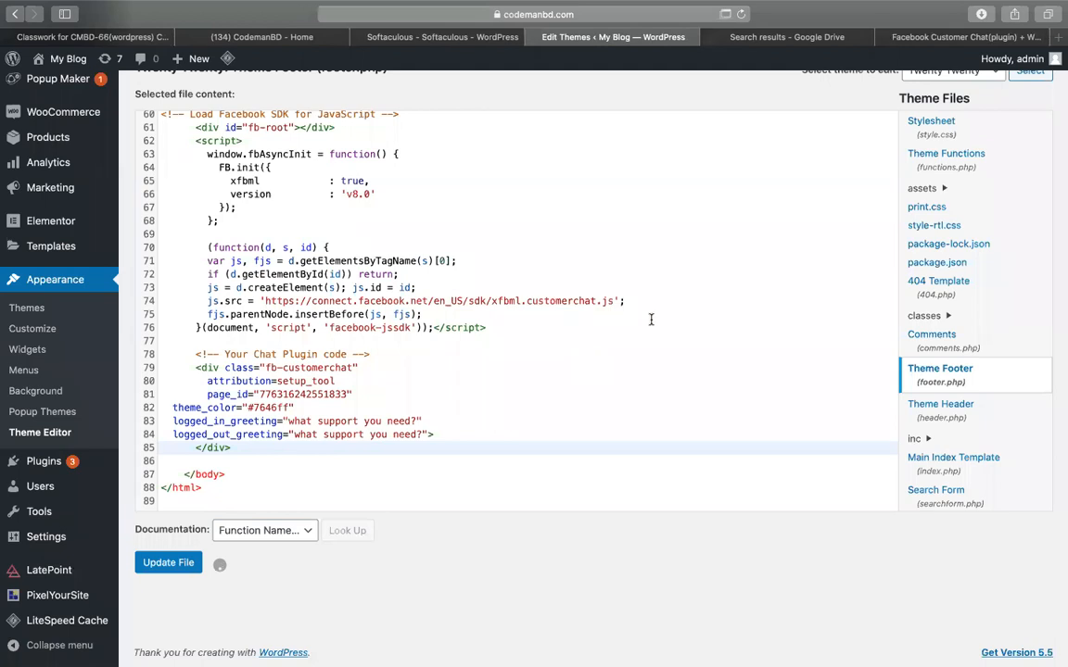
pyautogui.click(545, 315)
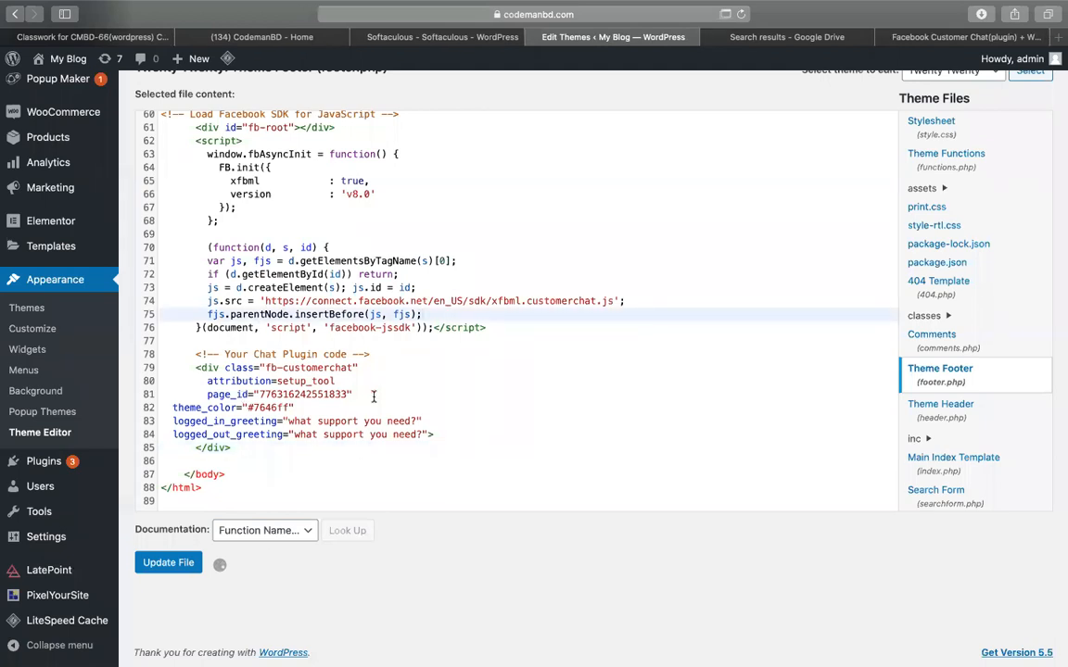
pyautogui.click(190, 458)
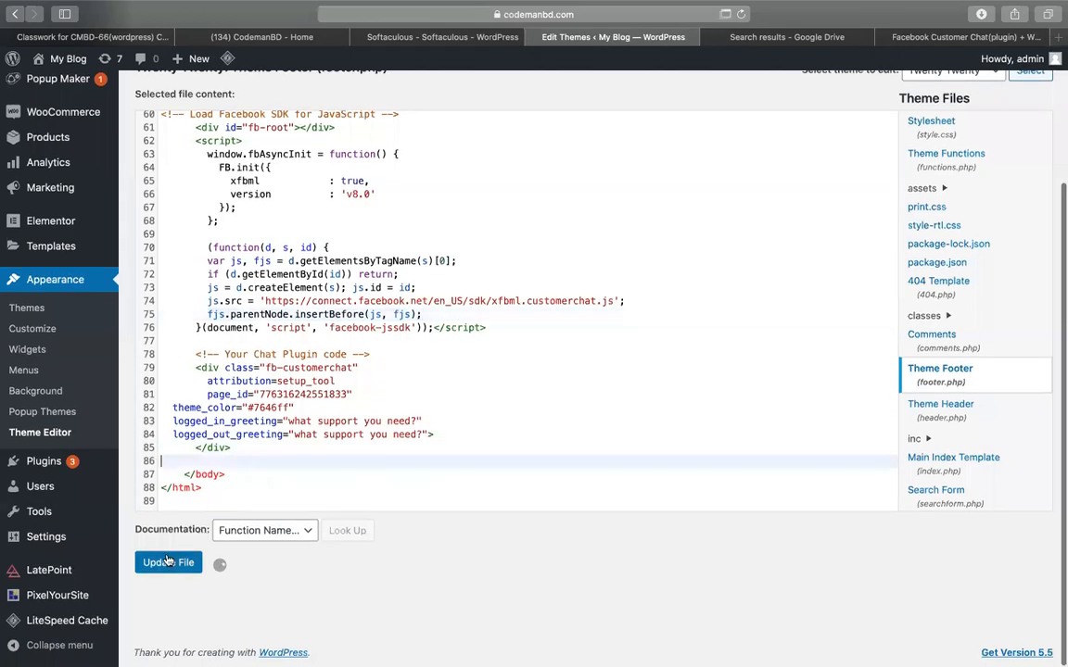
pyautogui.click(228, 473)
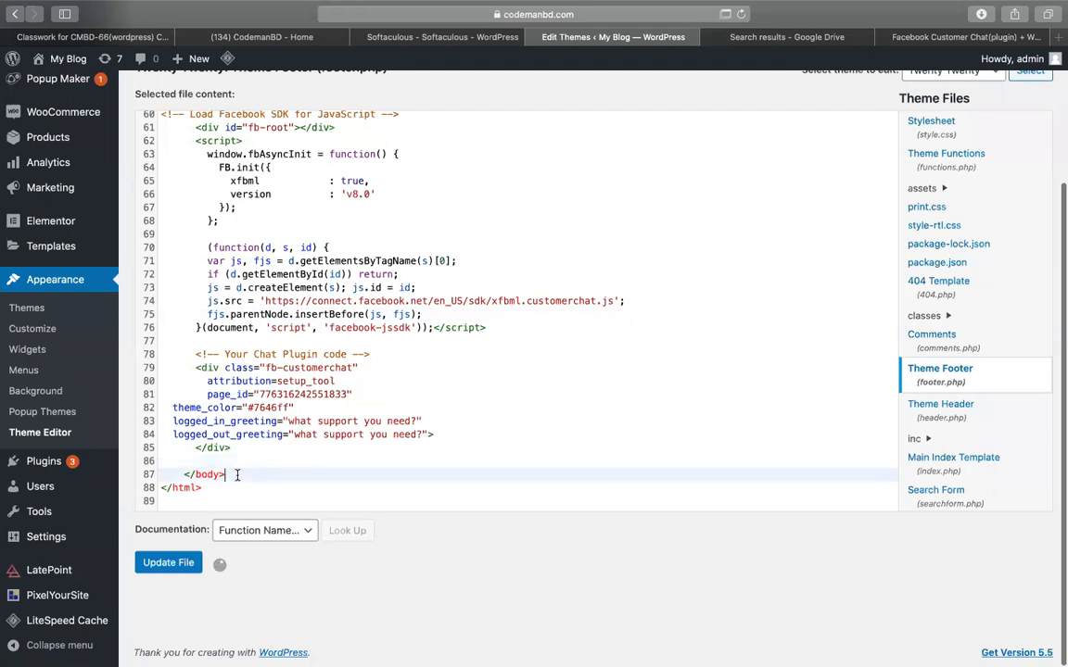
pyautogui.click(227, 457)
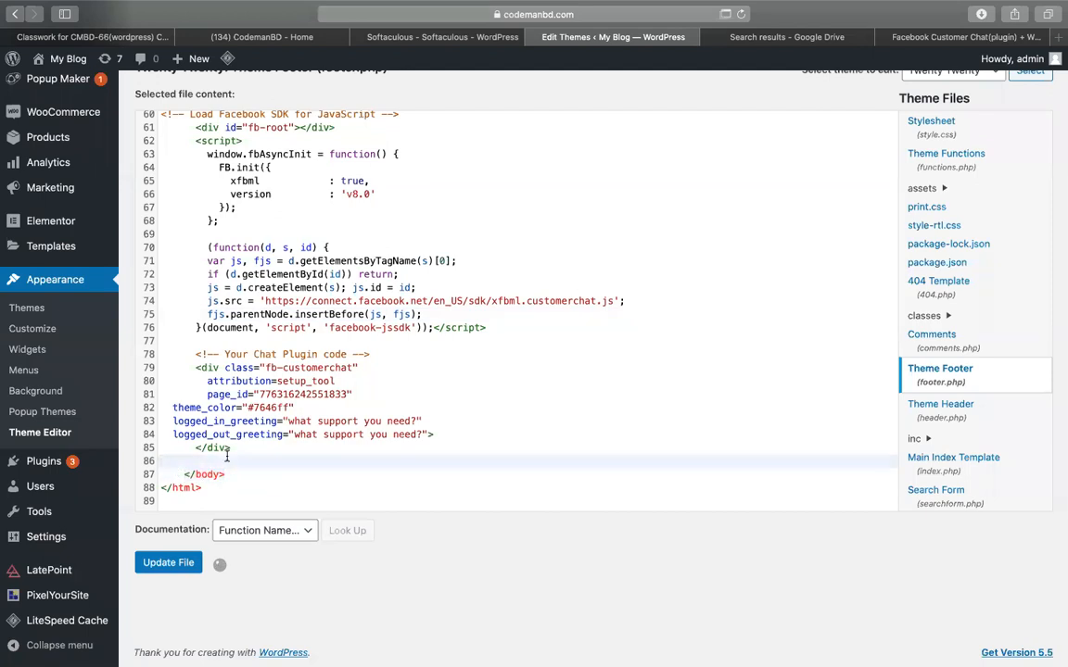
pyautogui.click(916, 41)
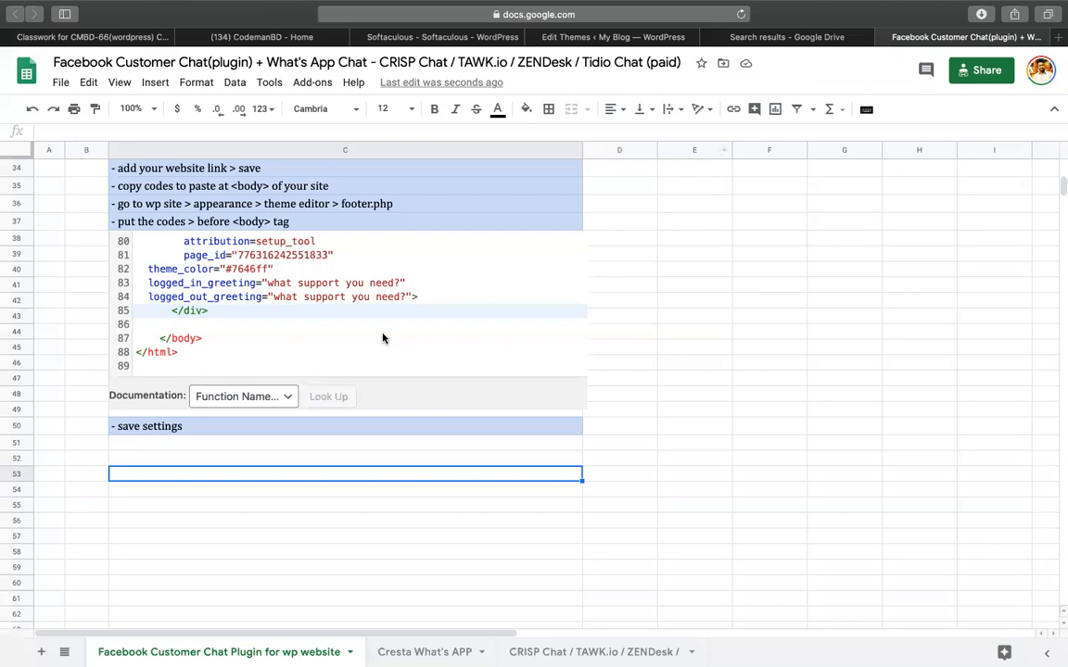
# Correct the step in C37 so it reads '</body>'.
pyautogui.click(238, 220)
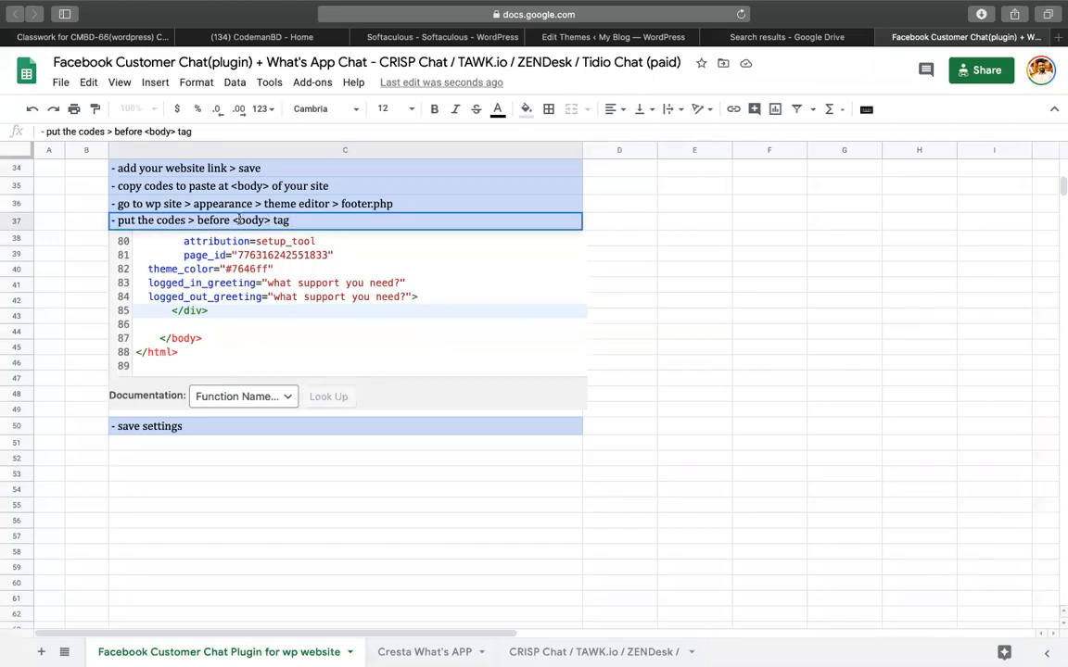
pyautogui.doubleClick(238, 220)
pyautogui.write('/')
pyautogui.click(918, 427)
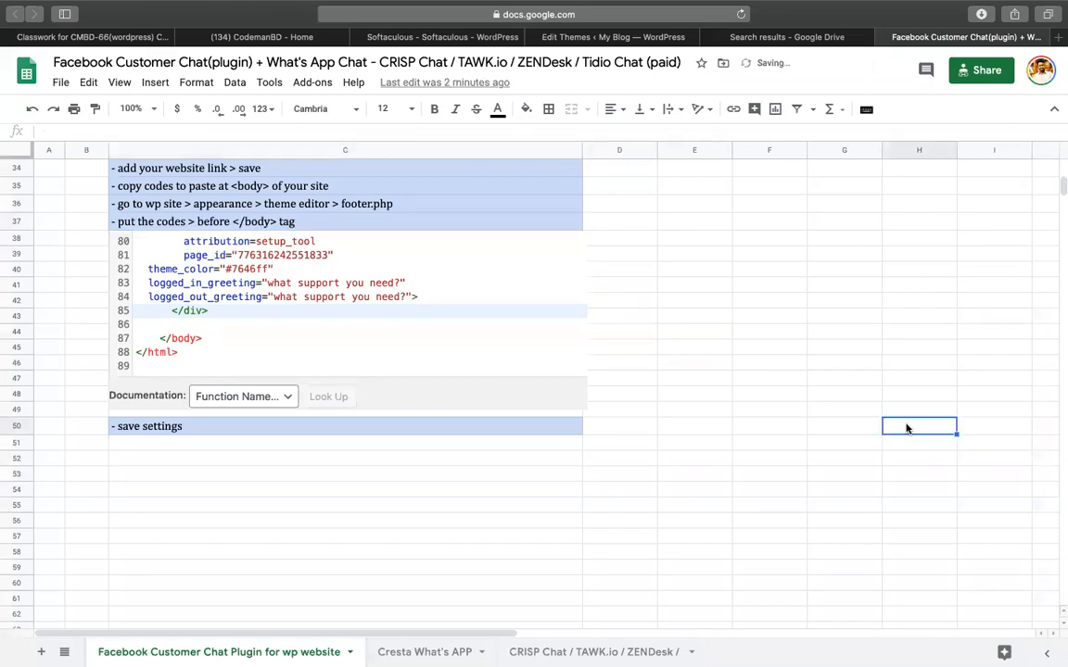
# Nudge the embedded code screenshot slightly and reselect the '- save settings' step in C50.
pyautogui.click(198, 432)
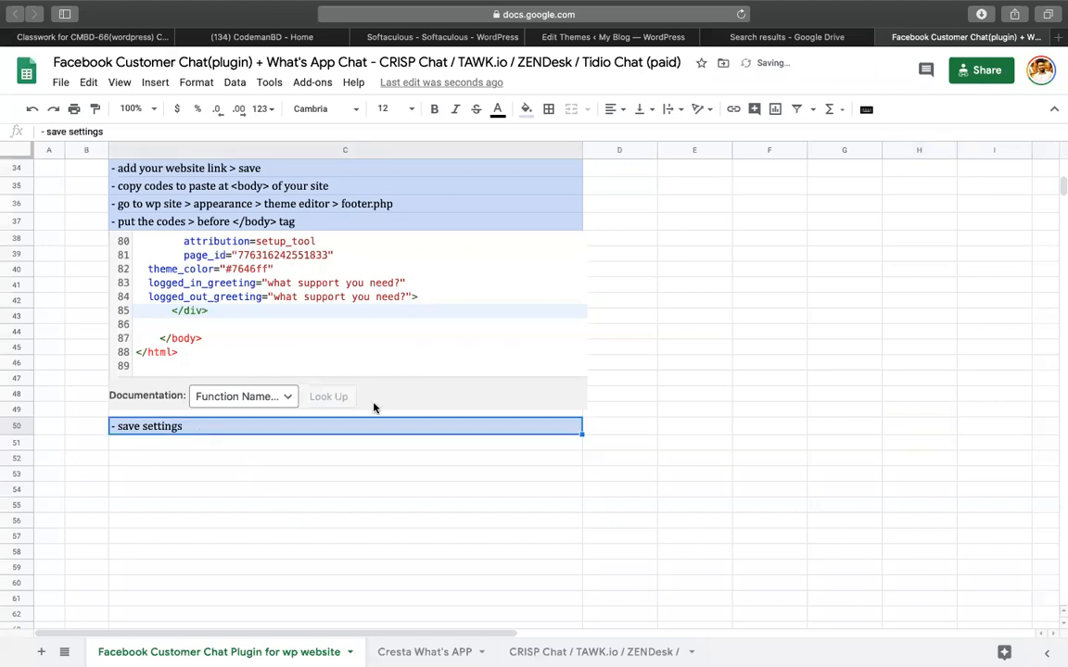
pyautogui.click(468, 351)
pyautogui.moveTo(468, 351); pyautogui.dragTo(464, 355)
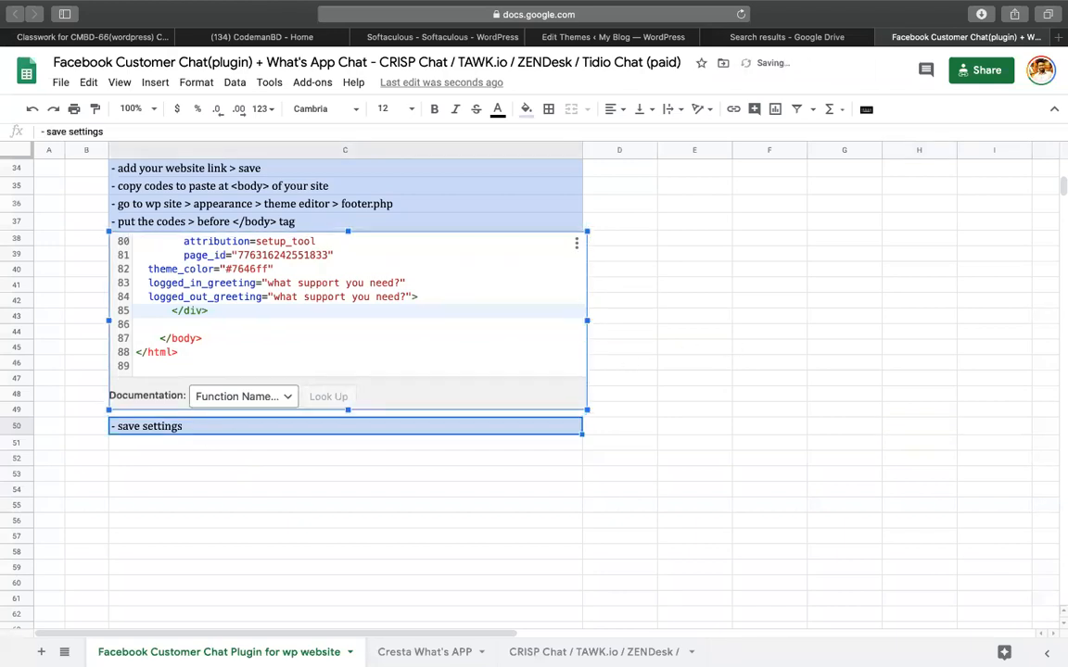
pyautogui.click(794, 374)
pyautogui.click(576, 405)
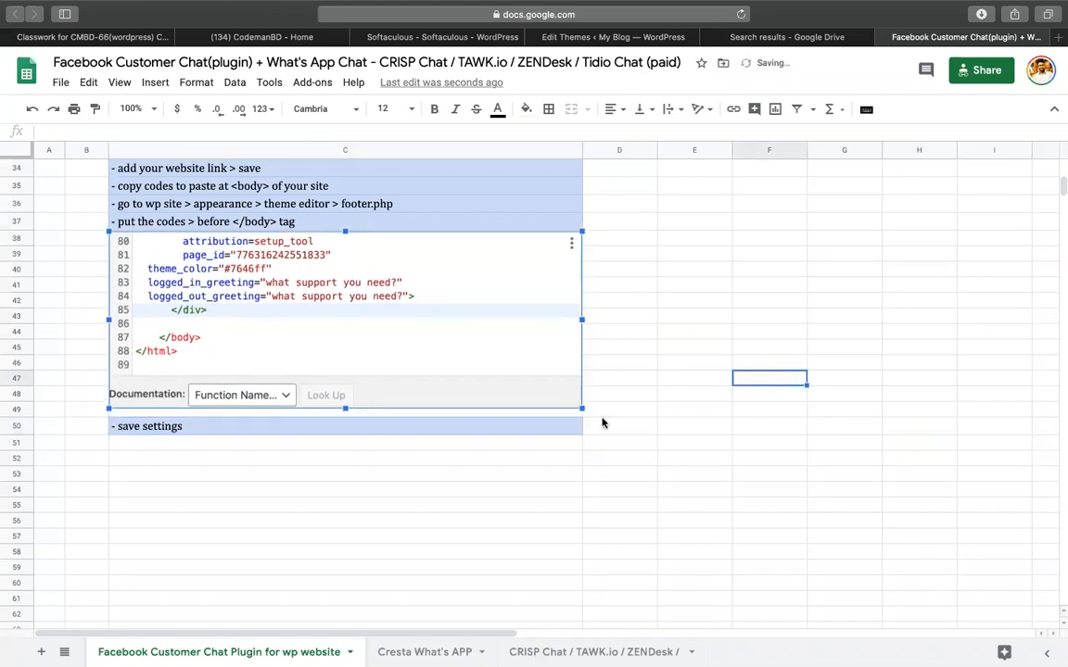
pyautogui.click(534, 430)
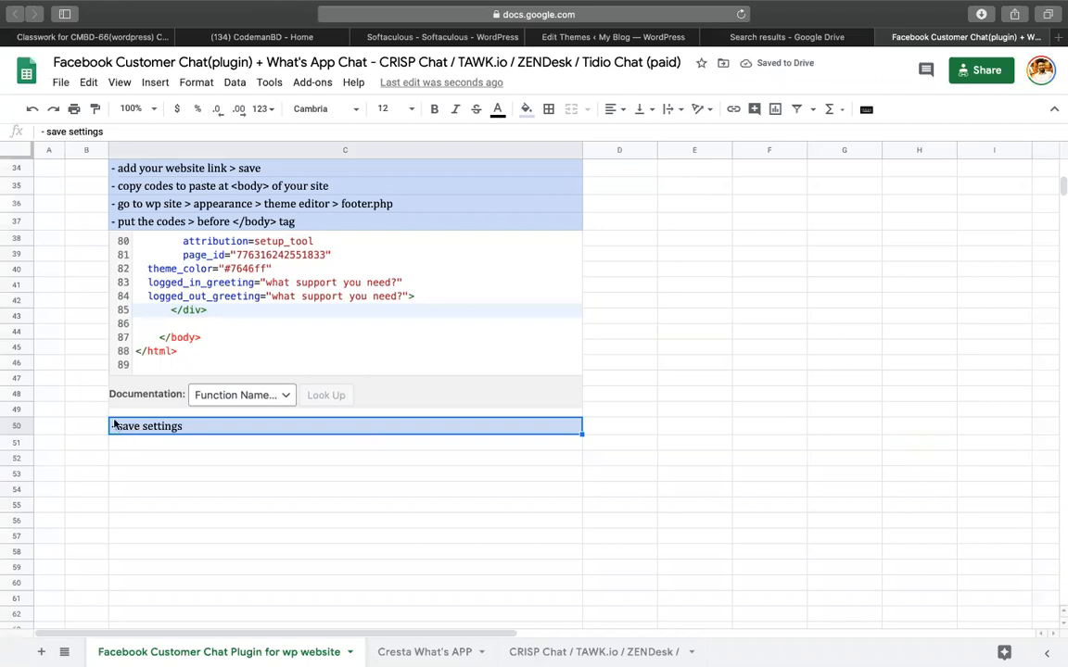
pyautogui.click(660, 288)
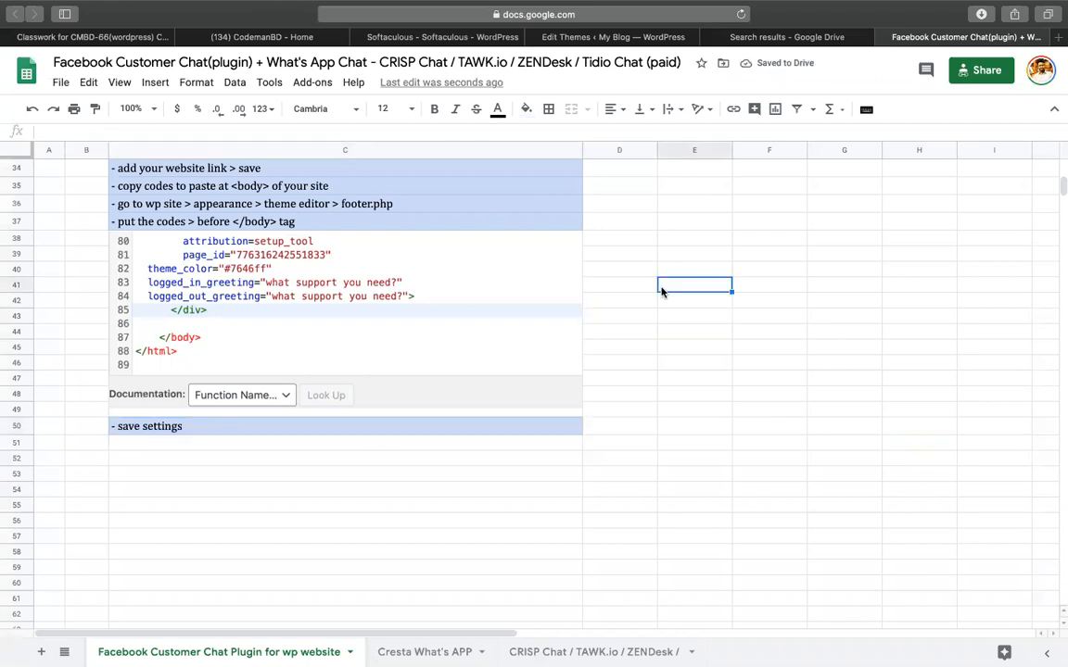
pyautogui.click(250, 432)
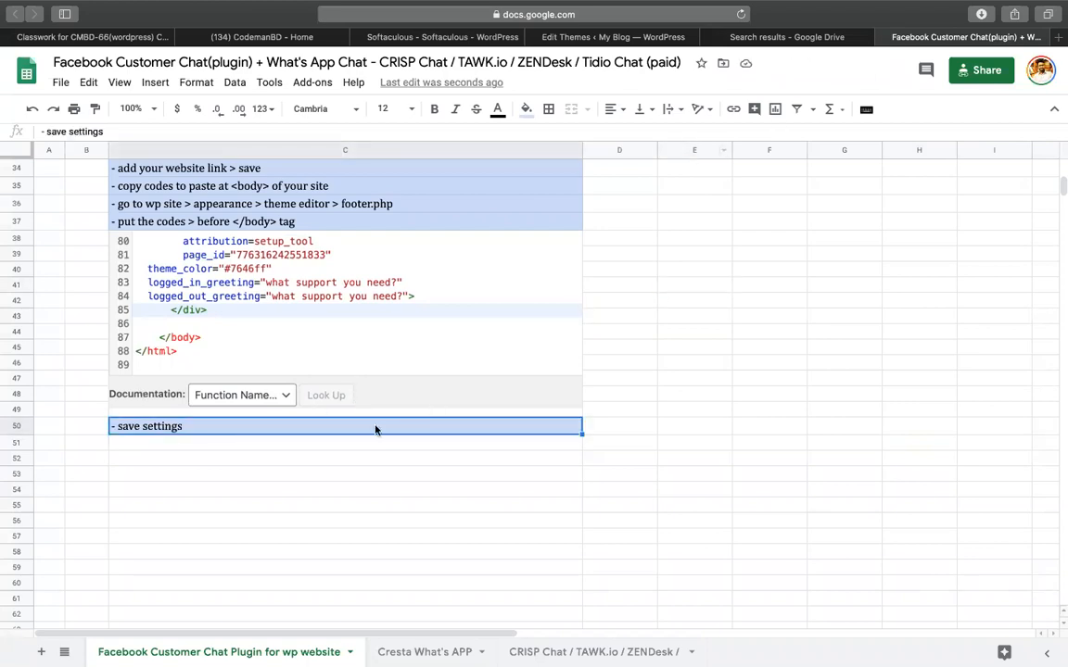
# Add '- now visit your site and get the messanger chat bot' as a new step in C51.
pyautogui.click(353, 445)
pyautogui.write('- save settings')
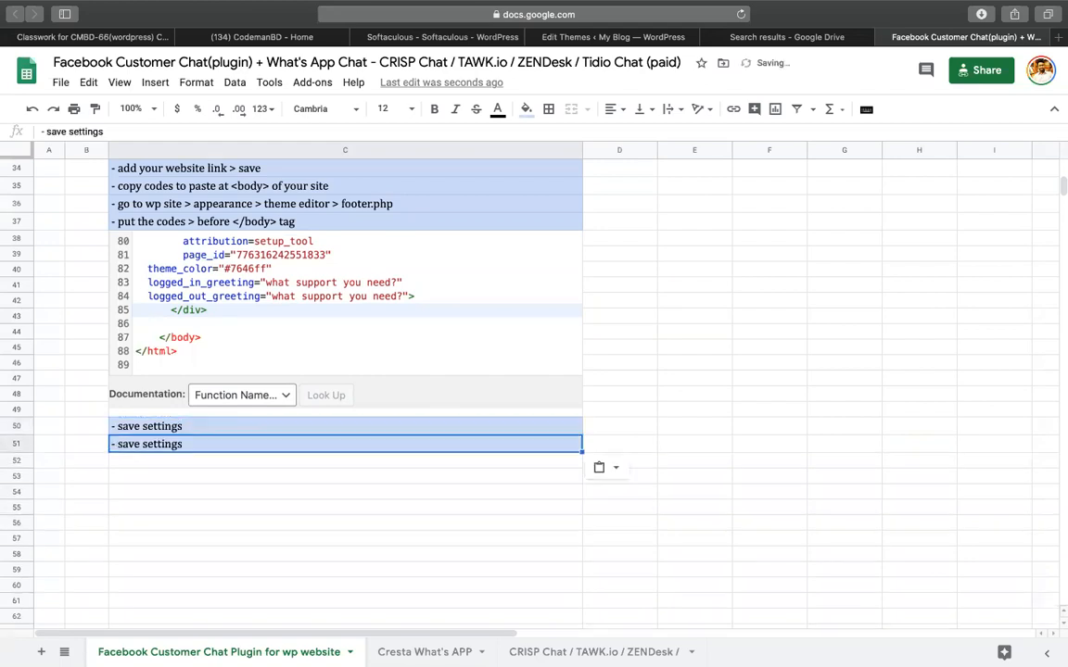
pyautogui.doubleClick(267, 445)
pyautogui.hotkey('alt', 'shift', 'Left')
pyautogui.hotkey('alt', 'shift', 'Left')
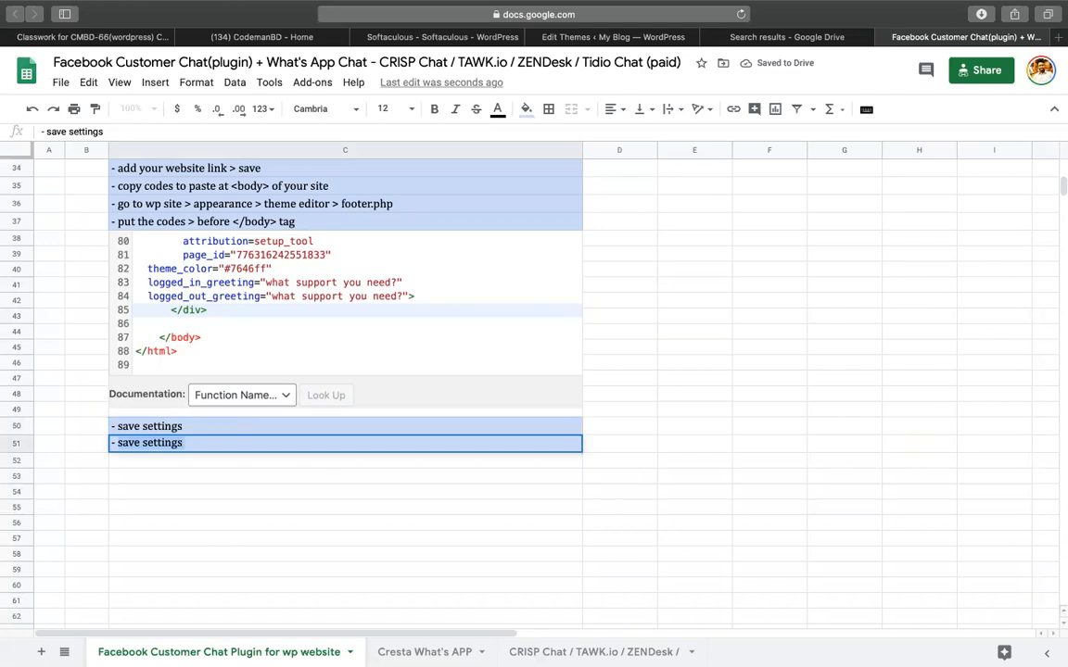
pyautogui.write('ow')
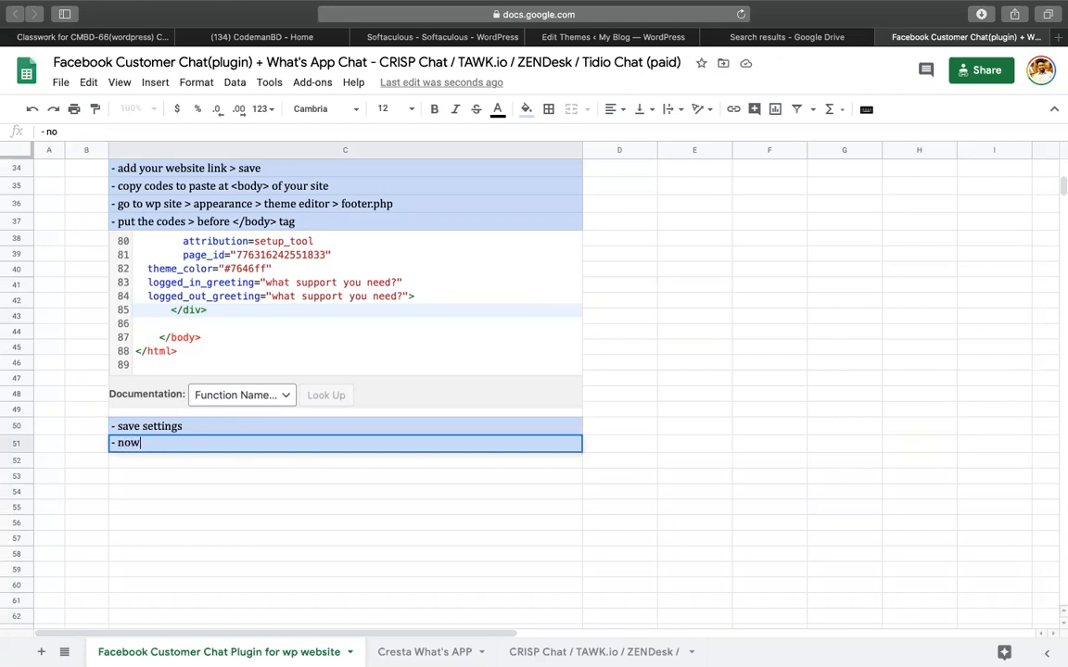
pyautogui.write(' visit your s')
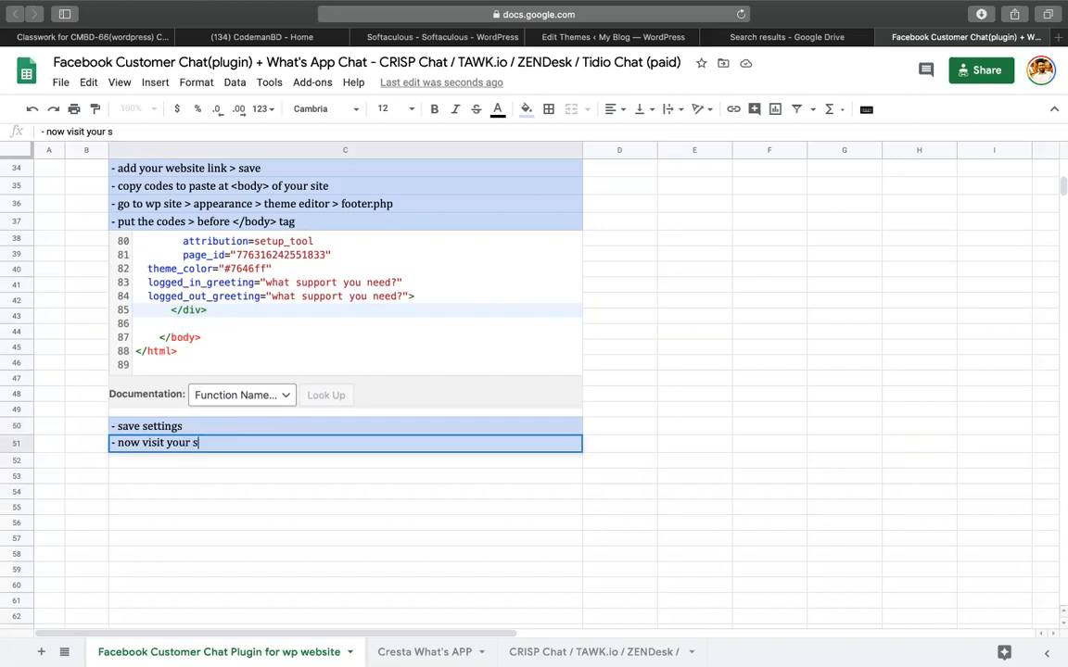
pyautogui.press('BackSpace')
pyautogui.write('site and get ')
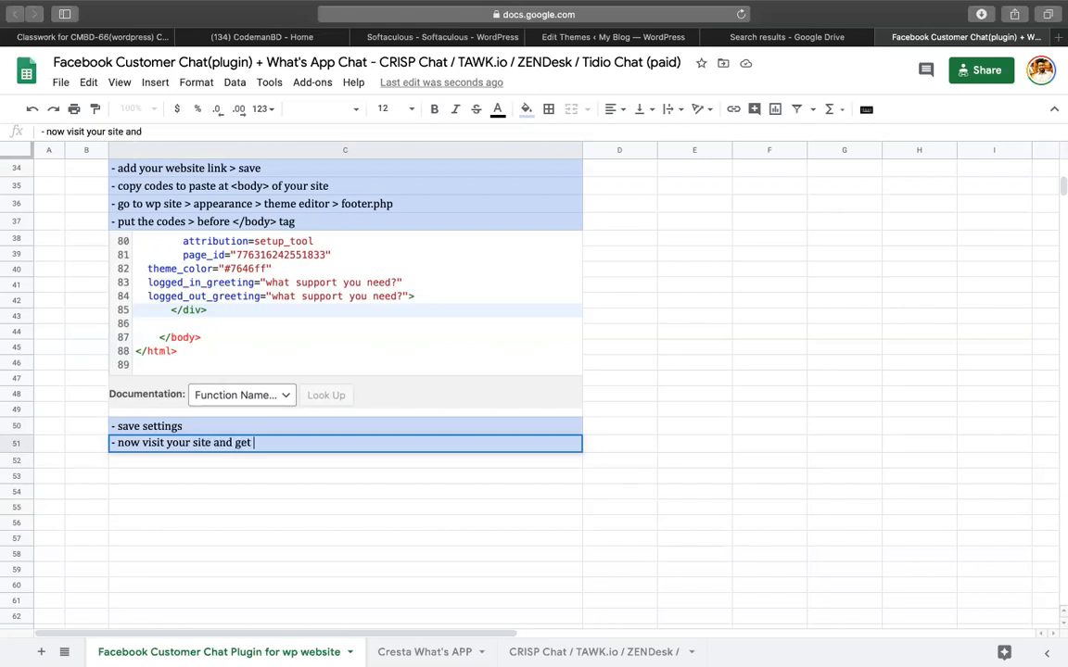
pyautogui.write('the mess')
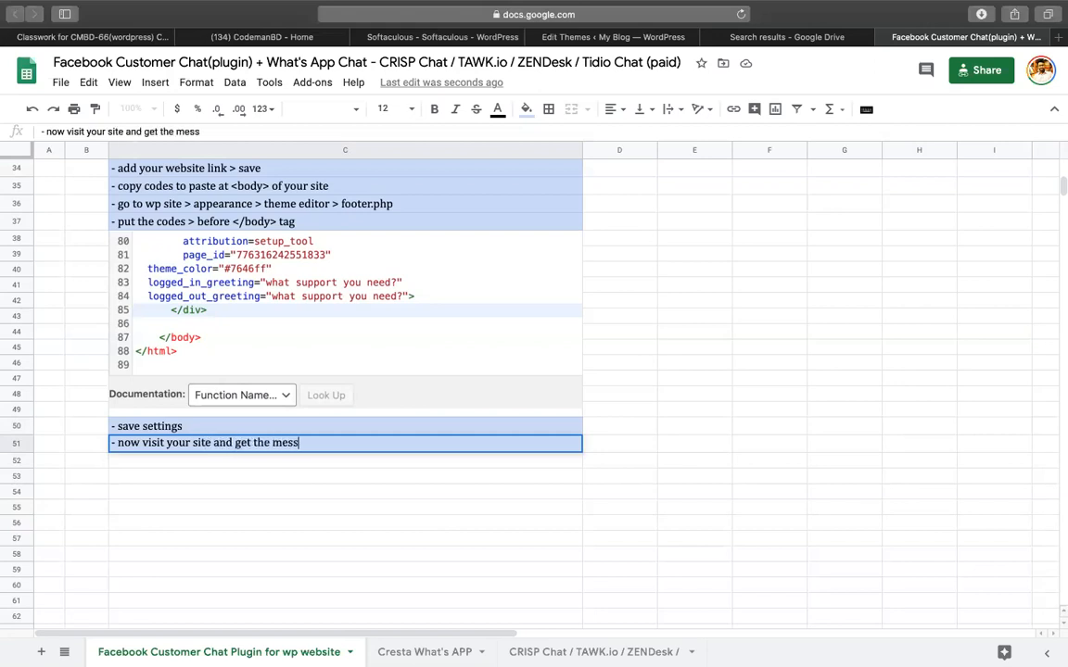
pyautogui.write('anger chat bot')
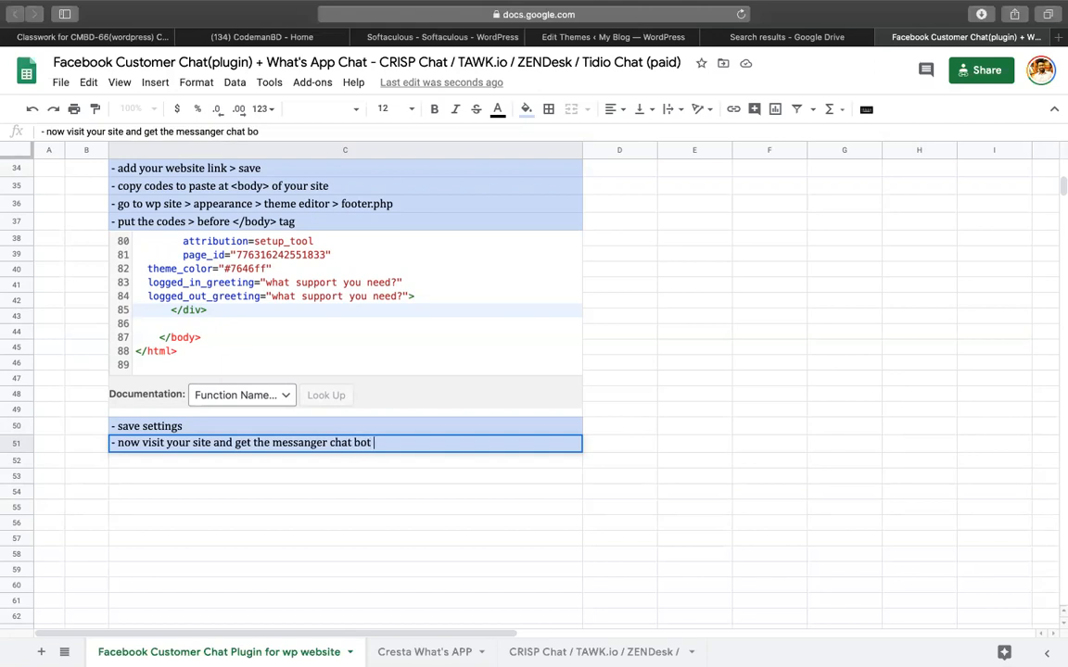
pyautogui.press('Return')
pyautogui.click(729, 345)
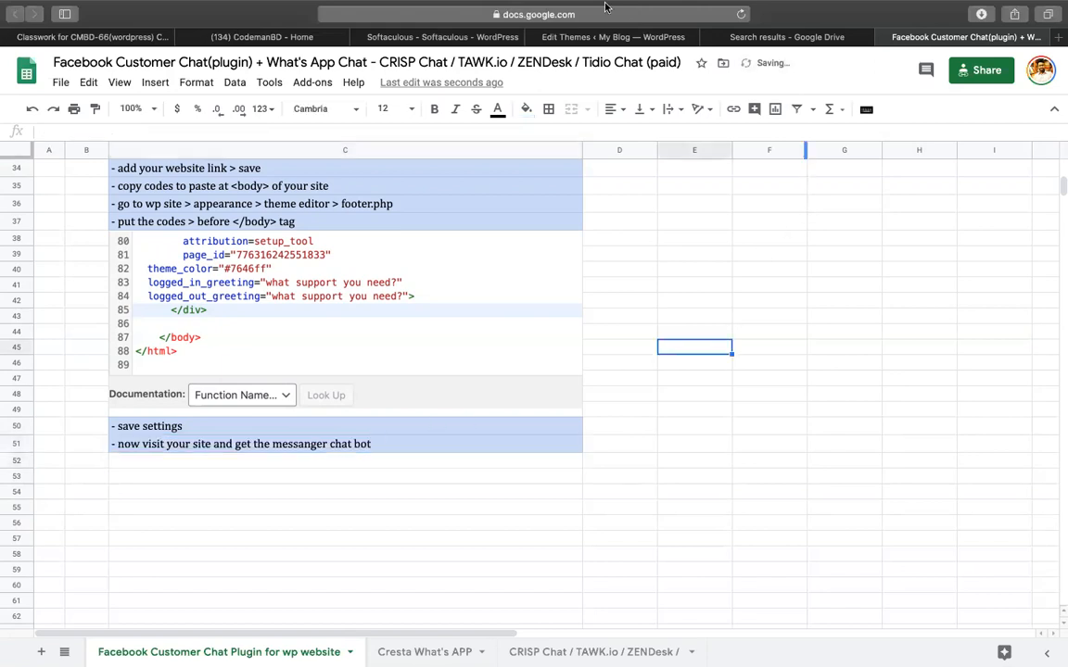
pyautogui.click(613, 53)
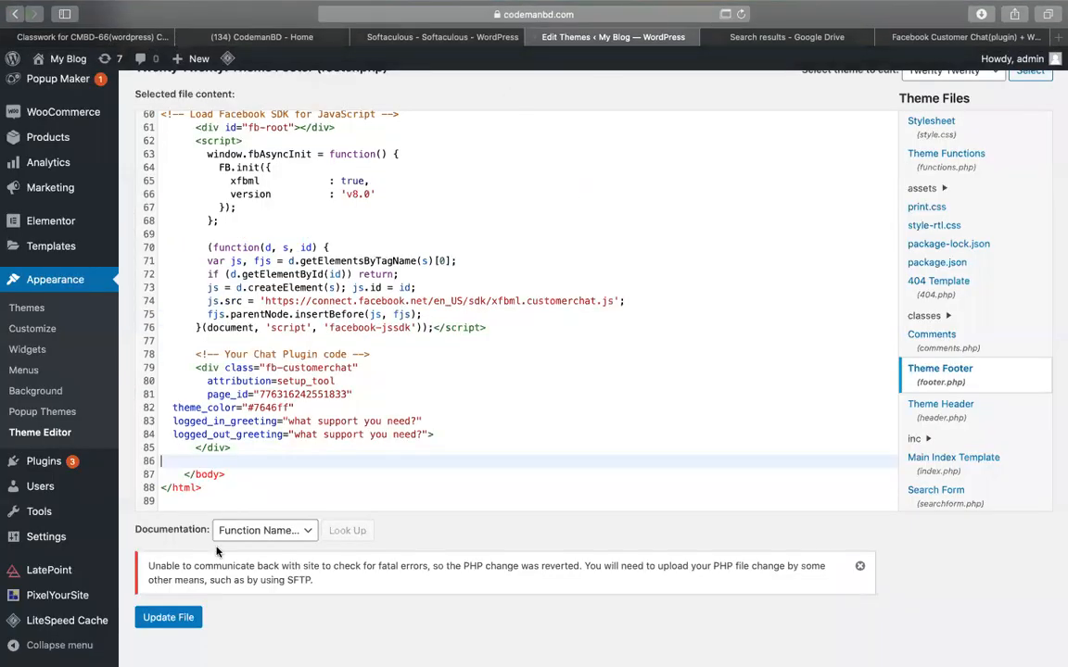
# Dismiss the reverted-change notice, review the chat code on lines 60-85, and head to Appearance > Themes.
pyautogui.click(861, 568)
pyautogui.scroll(1, 388, 458)
pyautogui.moveTo(268, 471); pyautogui.dragTo(159, 120)
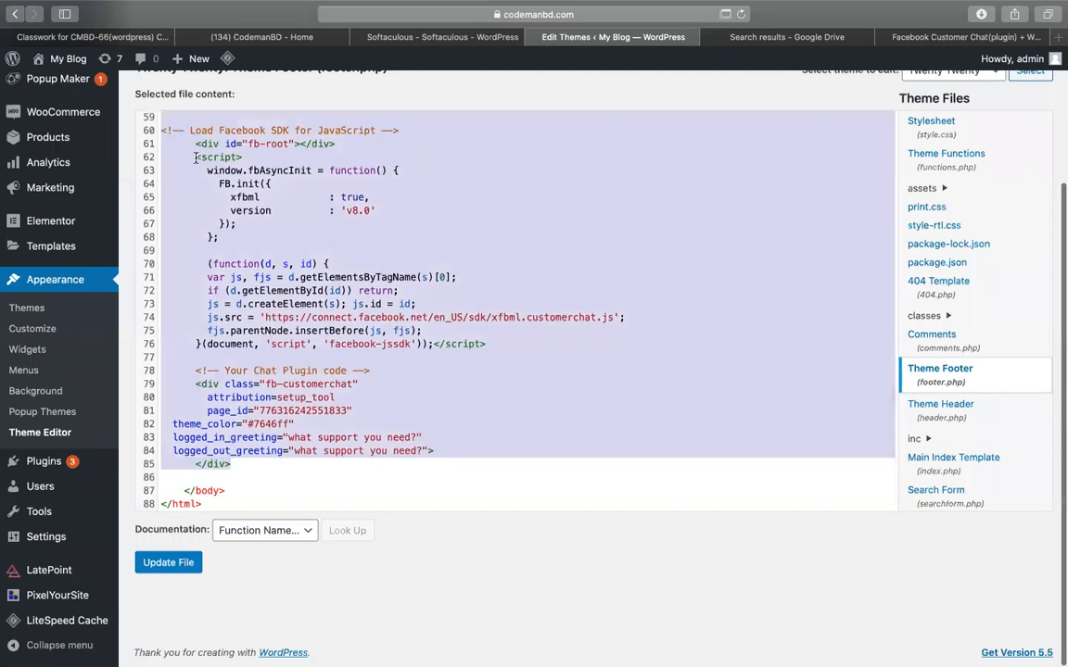
pyautogui.click(196, 157)
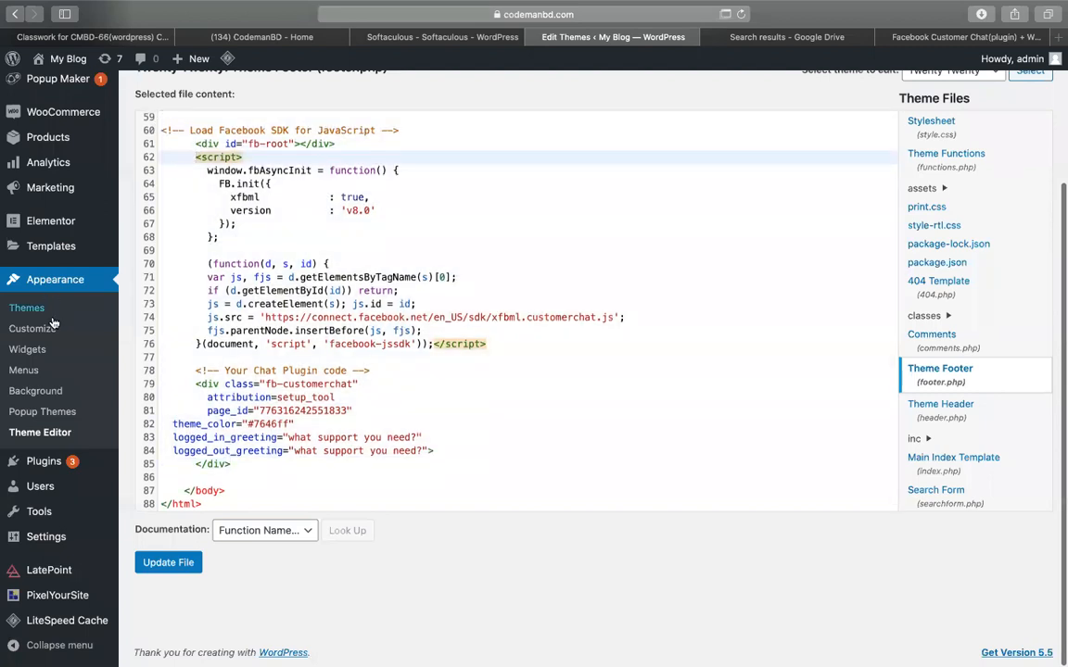
pyautogui.click(26, 309)
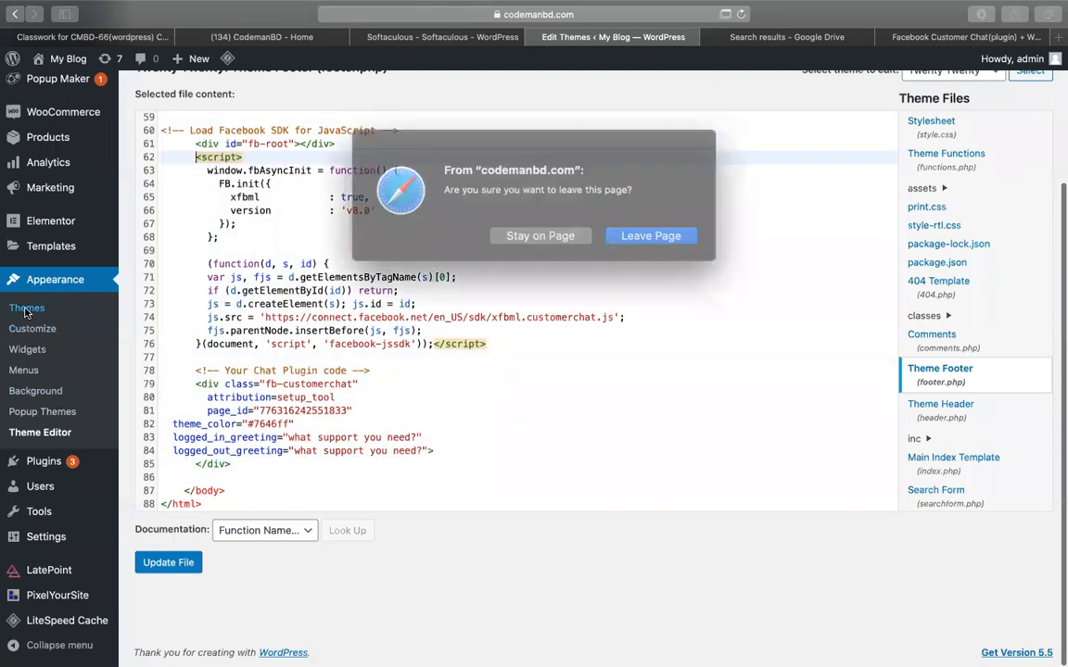
# Confirm Leave Page and open Add New Themes to browse the featured themes.
pyautogui.click(625, 235)
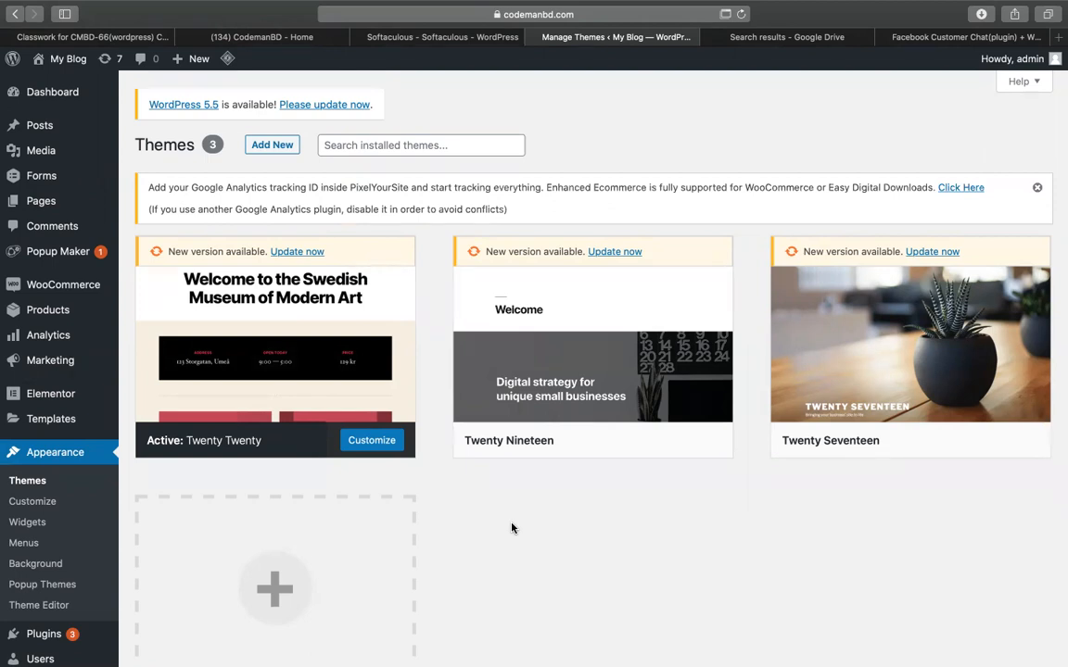
pyautogui.click(269, 145)
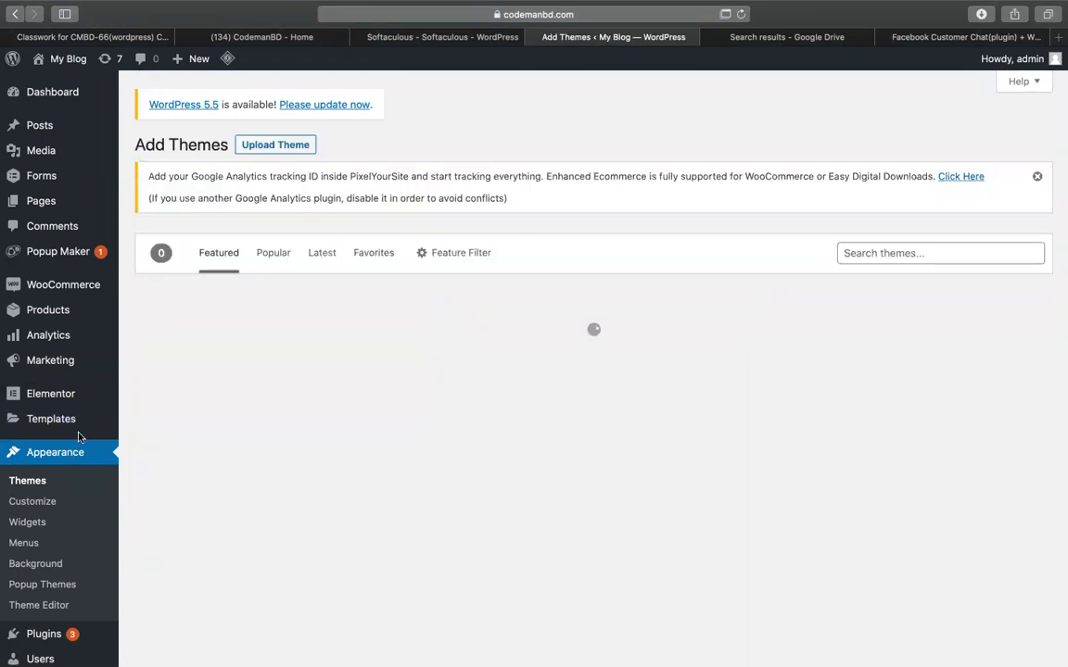
pyautogui.scroll(-5, 67, 535)
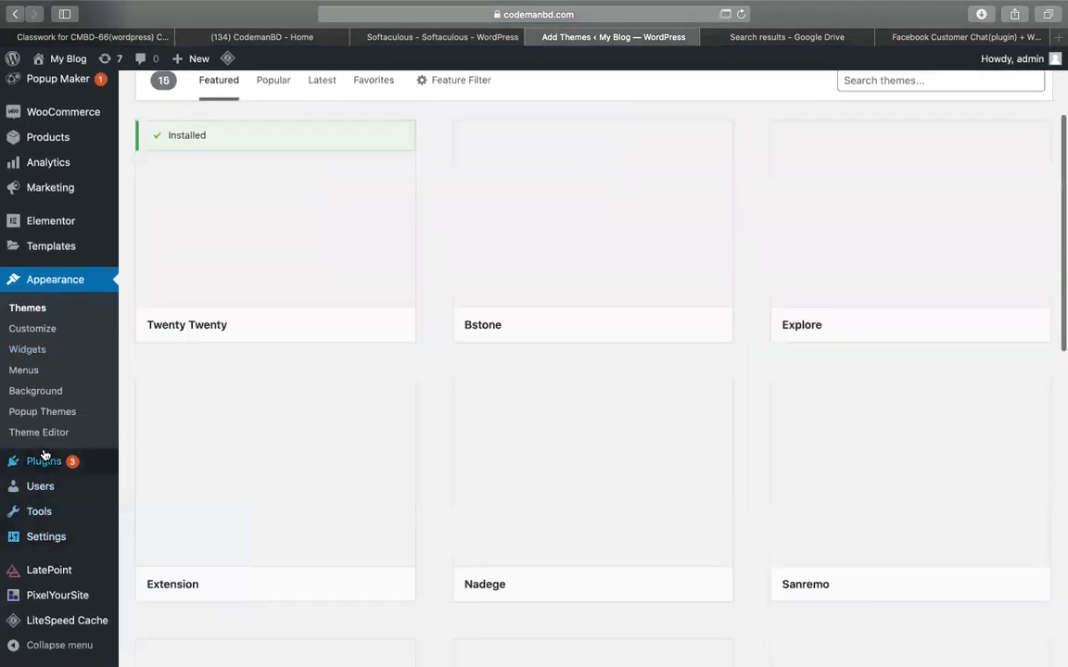
# Search plugins for 'insert head', then install and activate Insert Headers and Footers.
pyautogui.moveTo(131, 468)
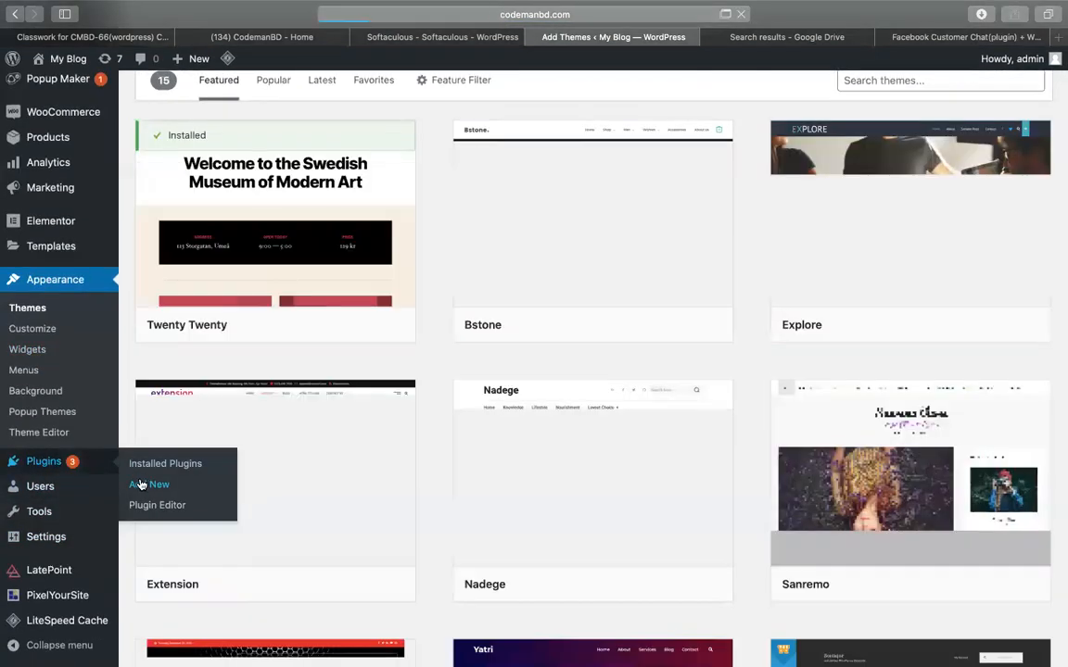
pyautogui.click(139, 484)
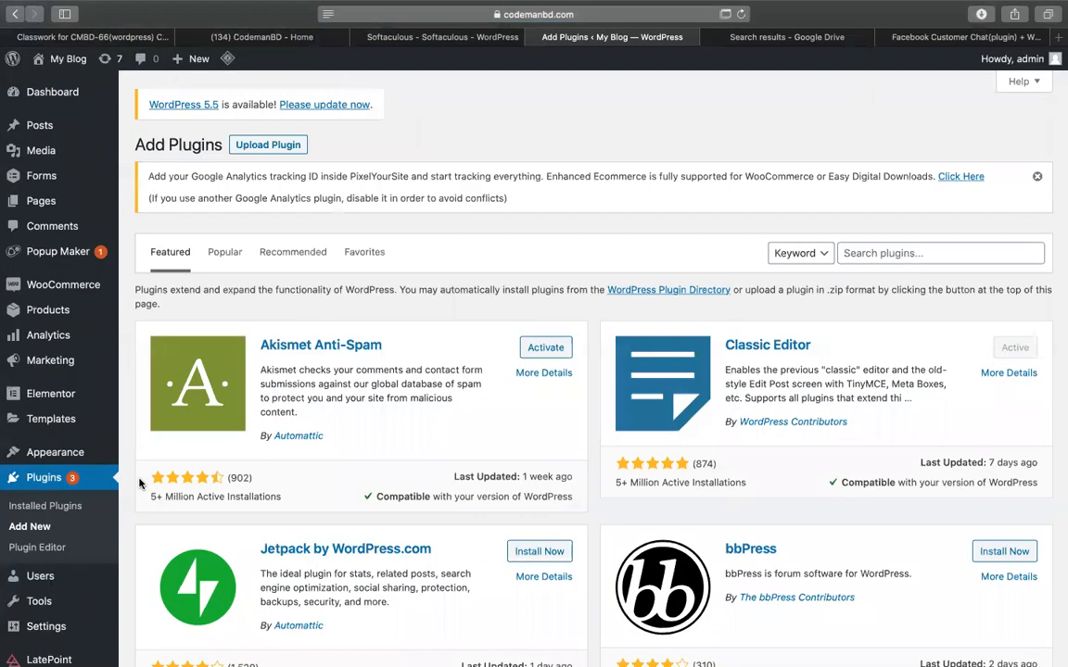
pyautogui.click(856, 258)
pyautogui.write('insert header')
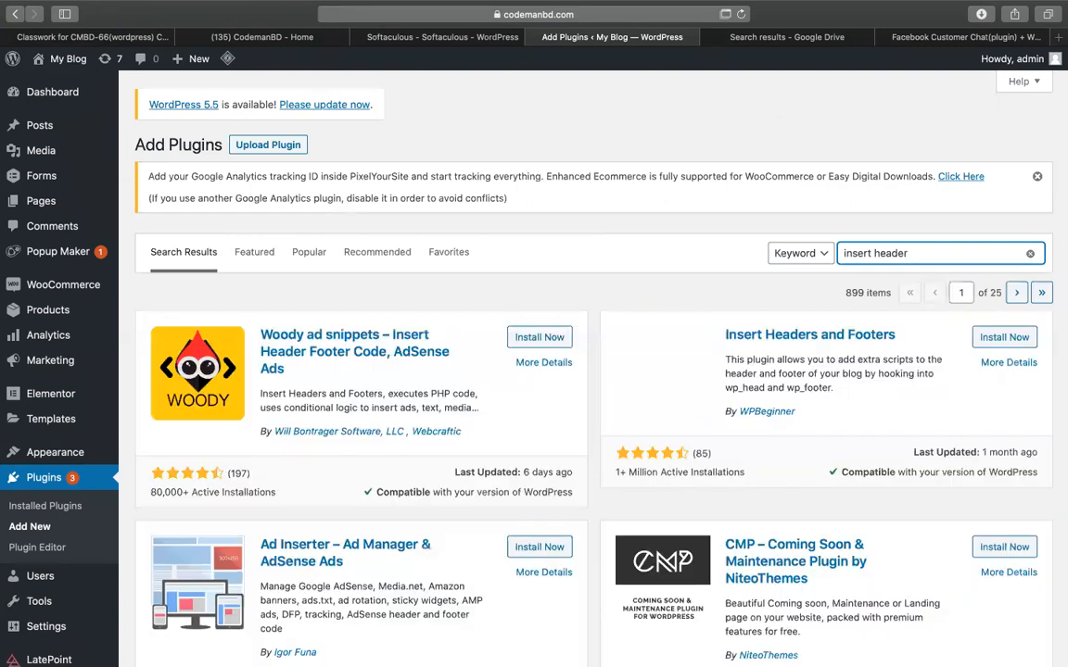
pyautogui.click(1004, 338)
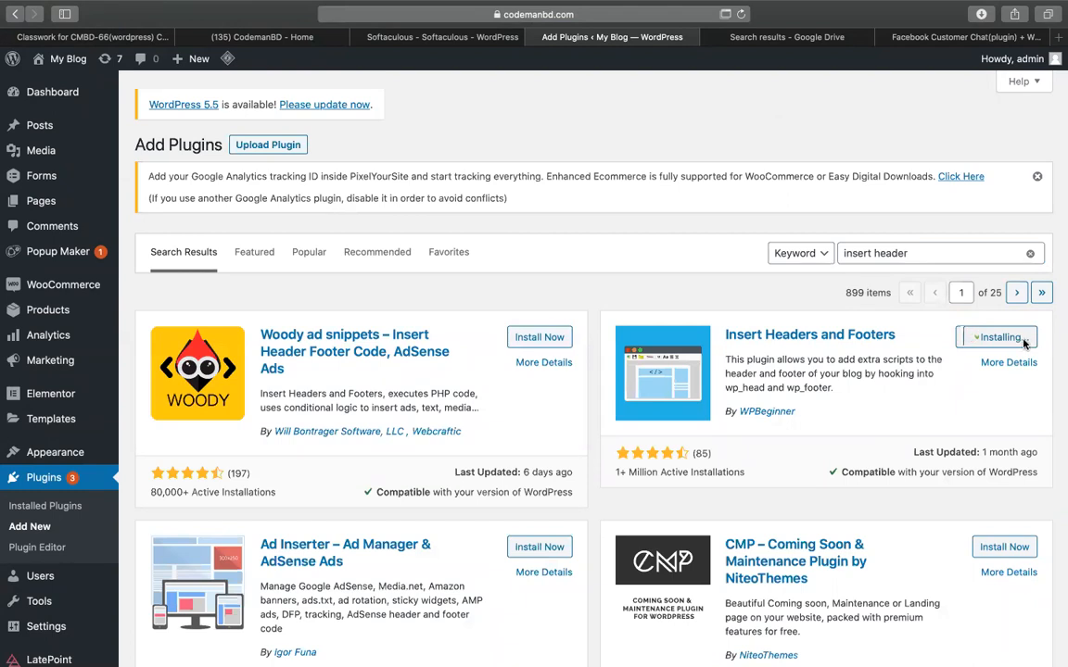
pyautogui.click(1010, 339)
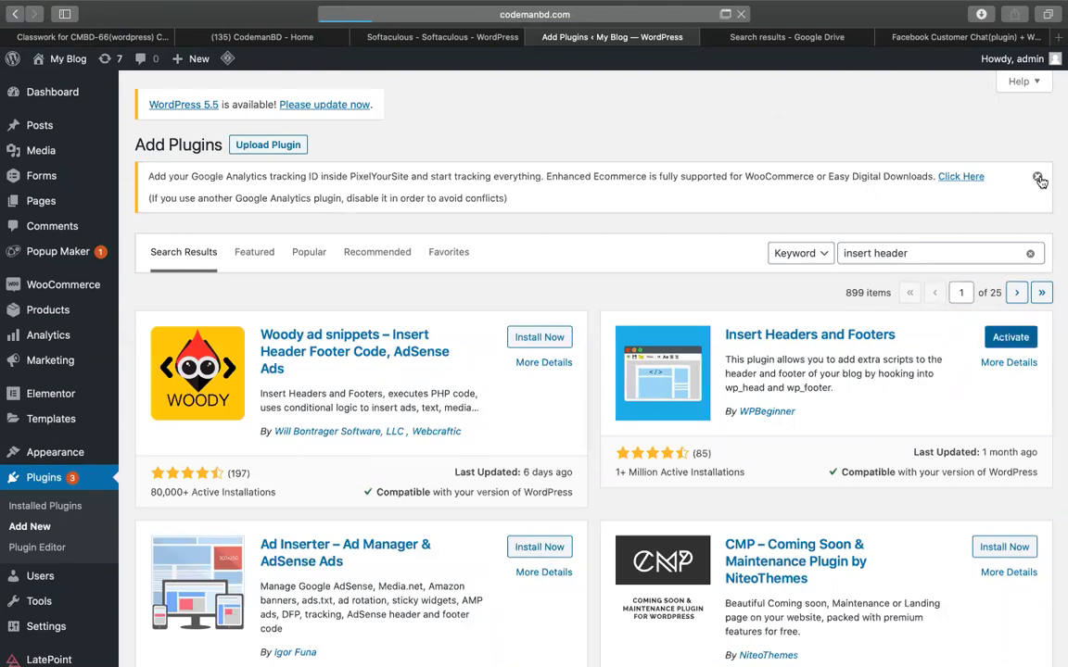
# Open Settings > Insert Headers and Footers.
pyautogui.scroll(-10, 608, 363)
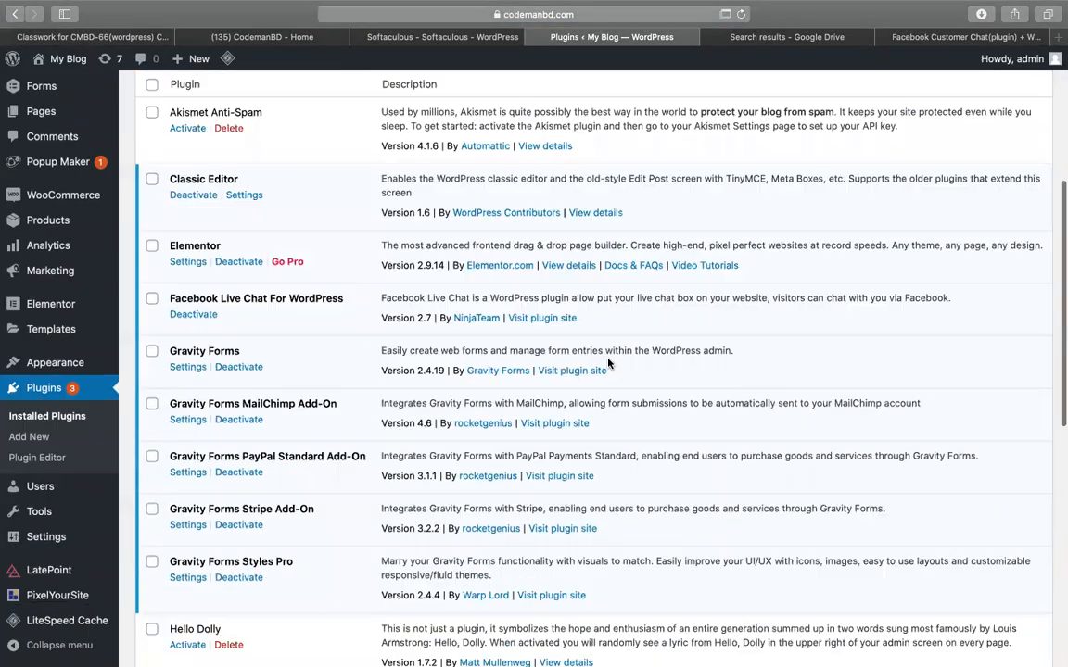
pyautogui.moveTo(50, 420)
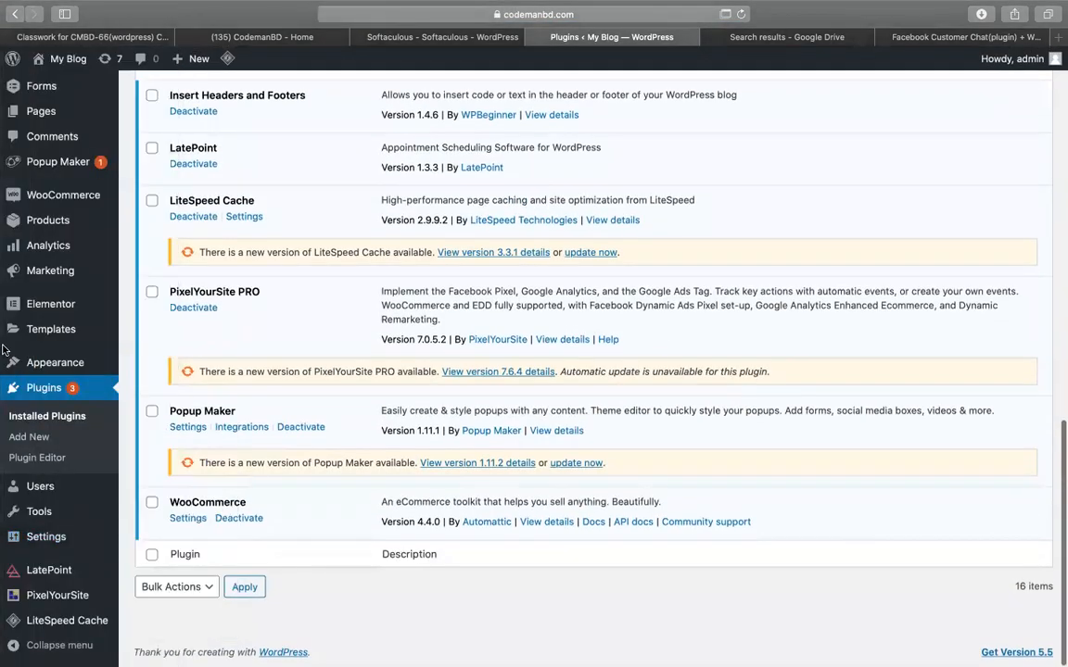
pyautogui.scroll(15, 254, 268)
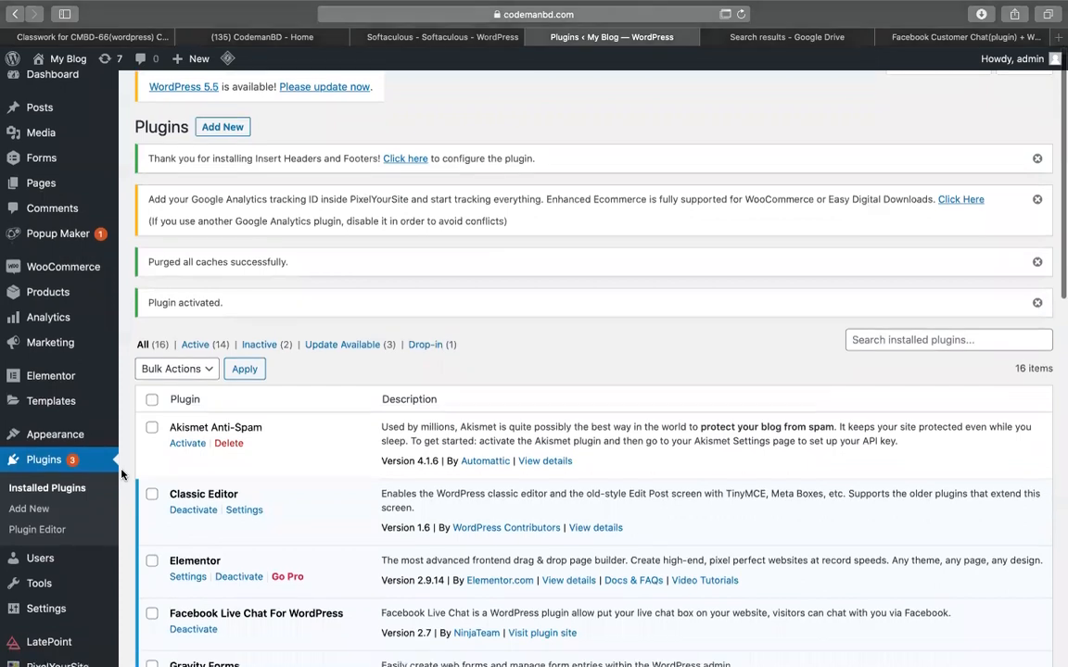
pyautogui.scroll(-5, 108, 421)
pyautogui.moveTo(76, 545)
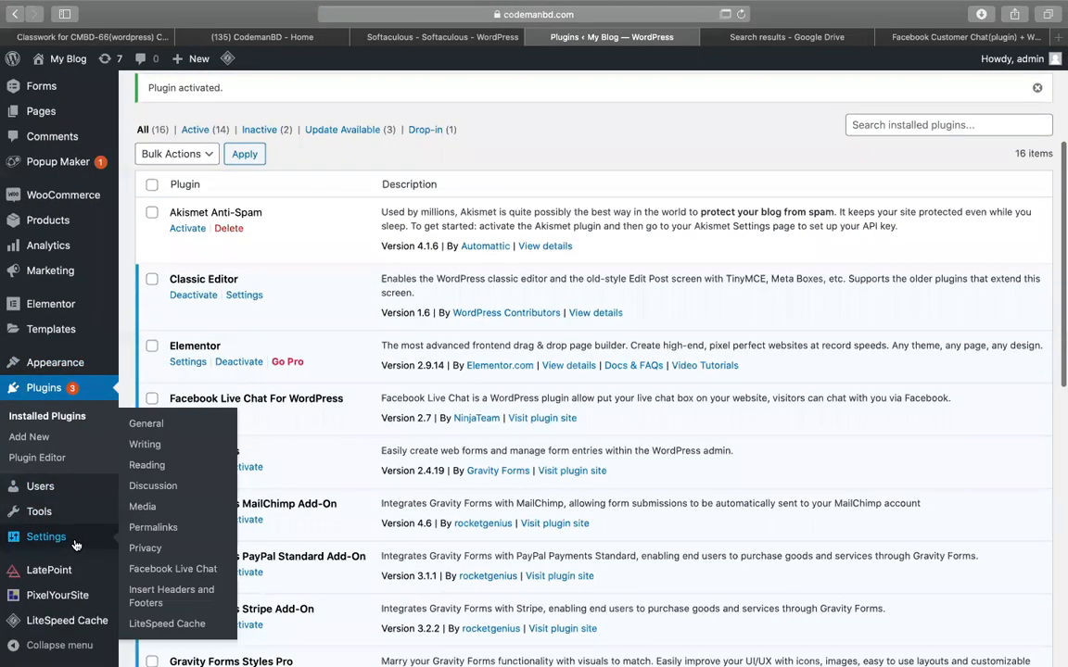
pyautogui.click(151, 600)
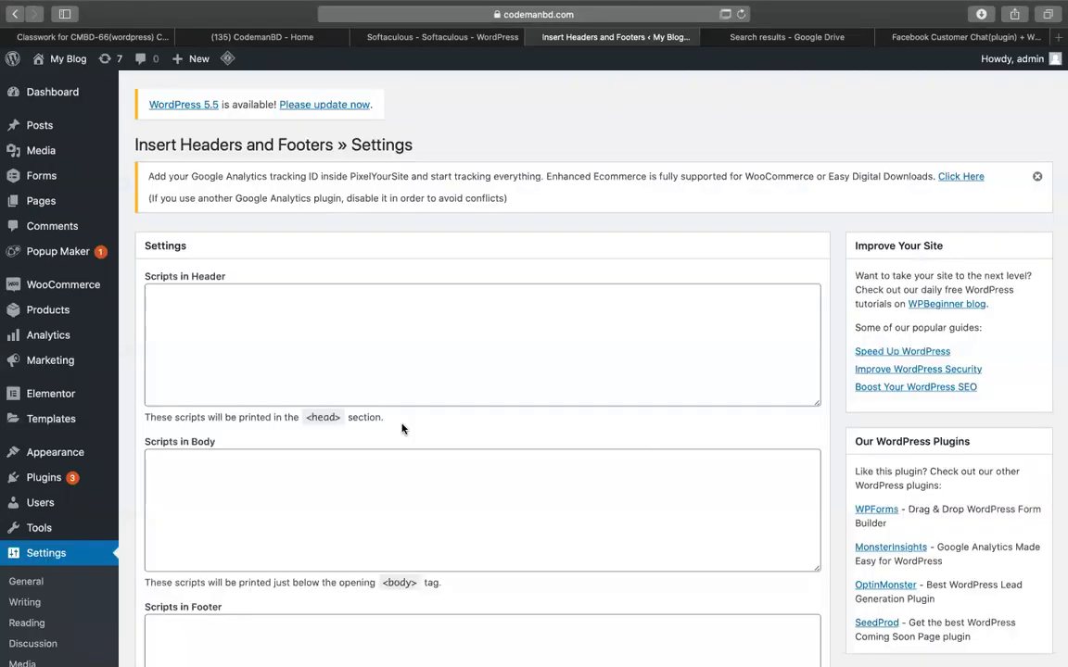
# Type '- save settings' into the Scripts in Body box as placeholder text.
pyautogui.click(290, 347)
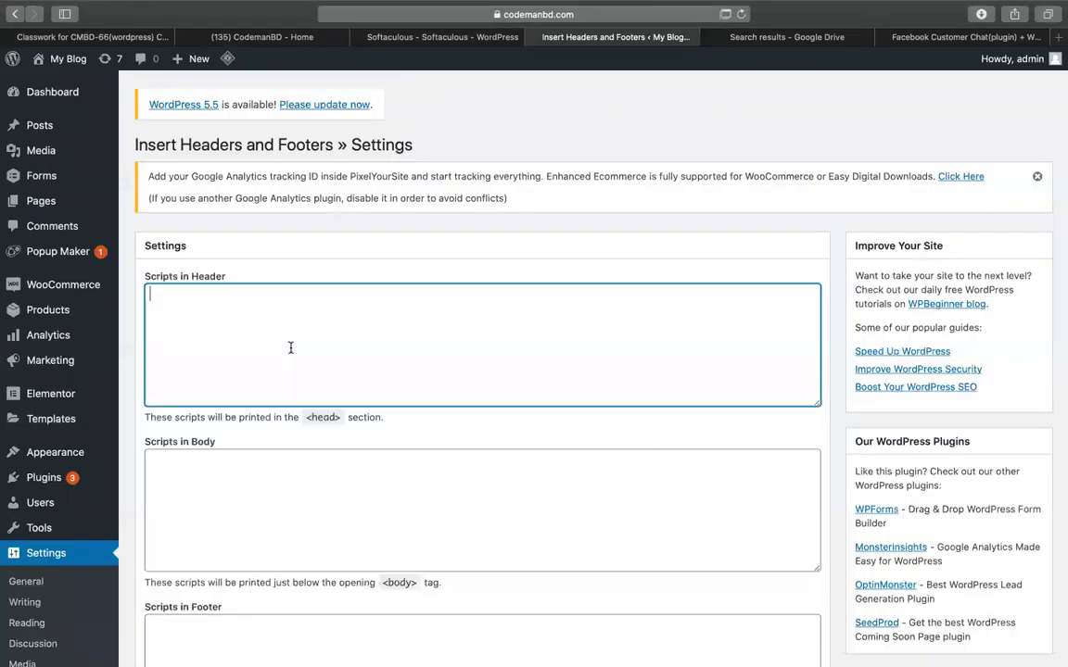
pyautogui.click(274, 536)
pyautogui.scroll(-3, 306, 529)
pyautogui.doubleClick(394, 448)
pyautogui.click(315, 375)
pyautogui.write('- save settings')
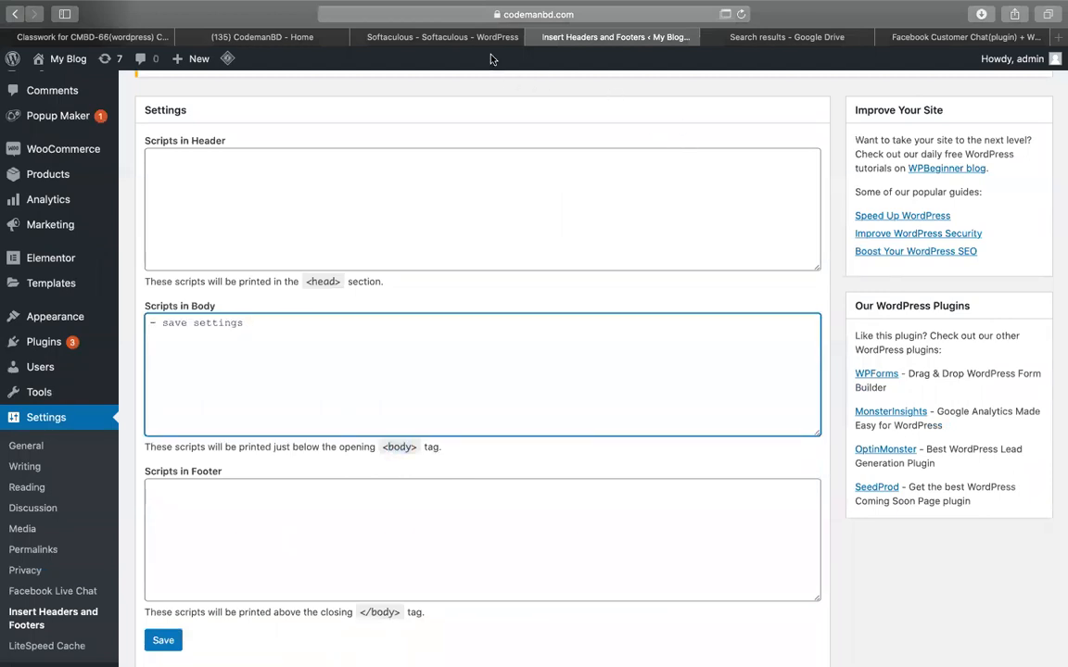
# Copy the chat plugin code from Chrome, replace the body script with it, and save settings.
pyautogui.hotkey('ctrl', 'Up')
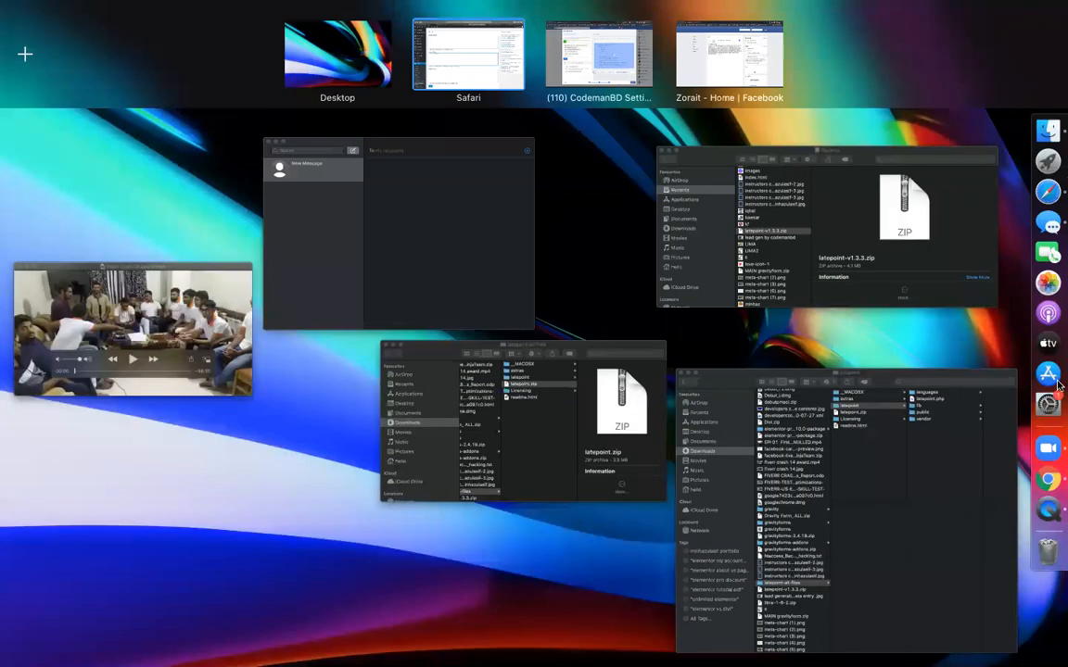
pyautogui.click(1041, 479)
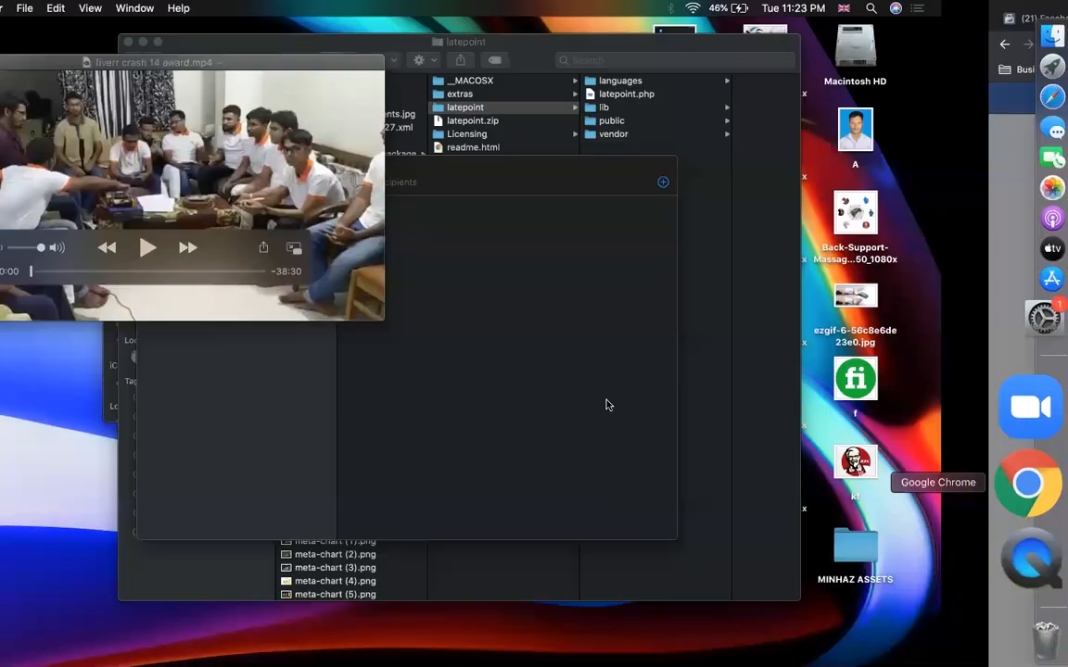
pyautogui.click(694, 335)
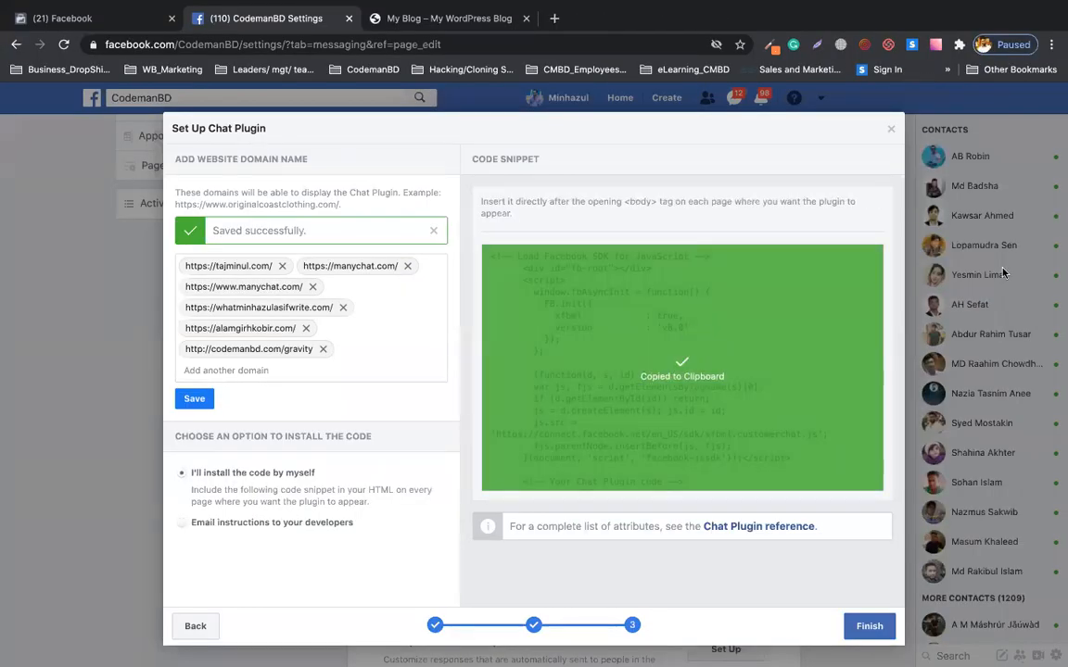
pyautogui.click(1037, 195)
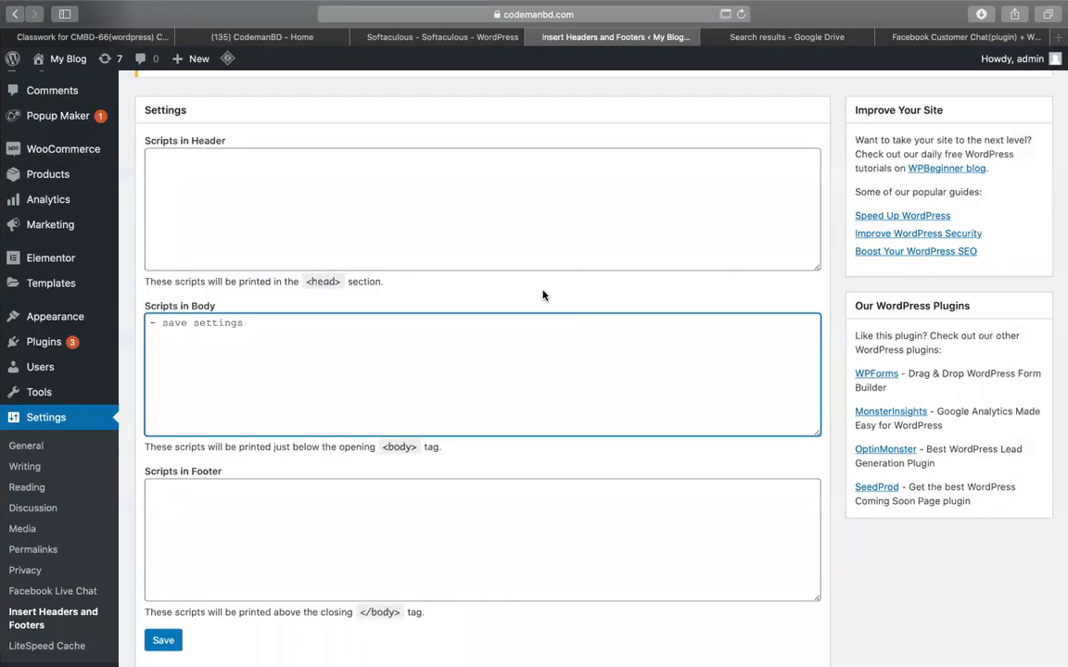
pyautogui.press('super+a')
pyautogui.press('super+v')
pyautogui.scroll(-5, 407, 332)
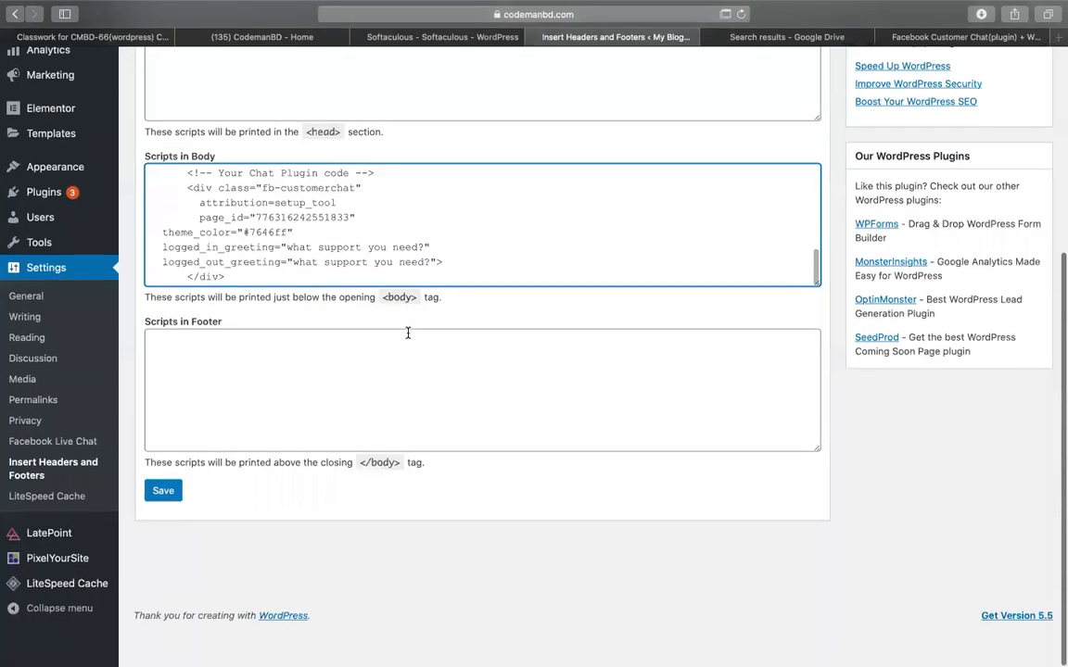
pyautogui.click(164, 527)
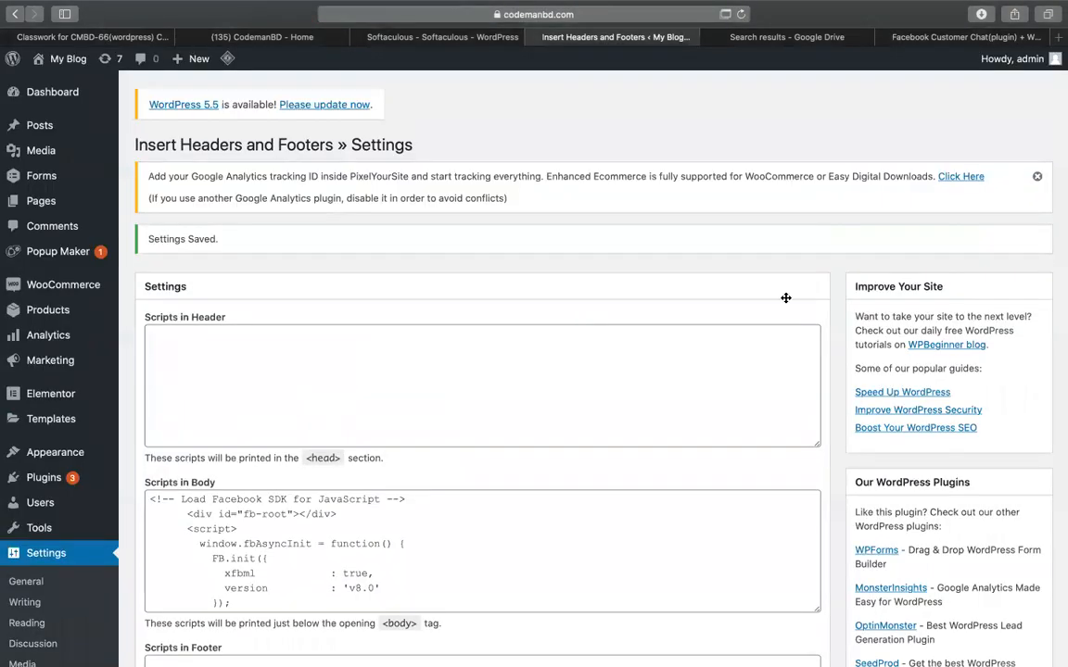
pyautogui.scroll(-1, 806, 297)
pyautogui.scroll(-10, 563, 555)
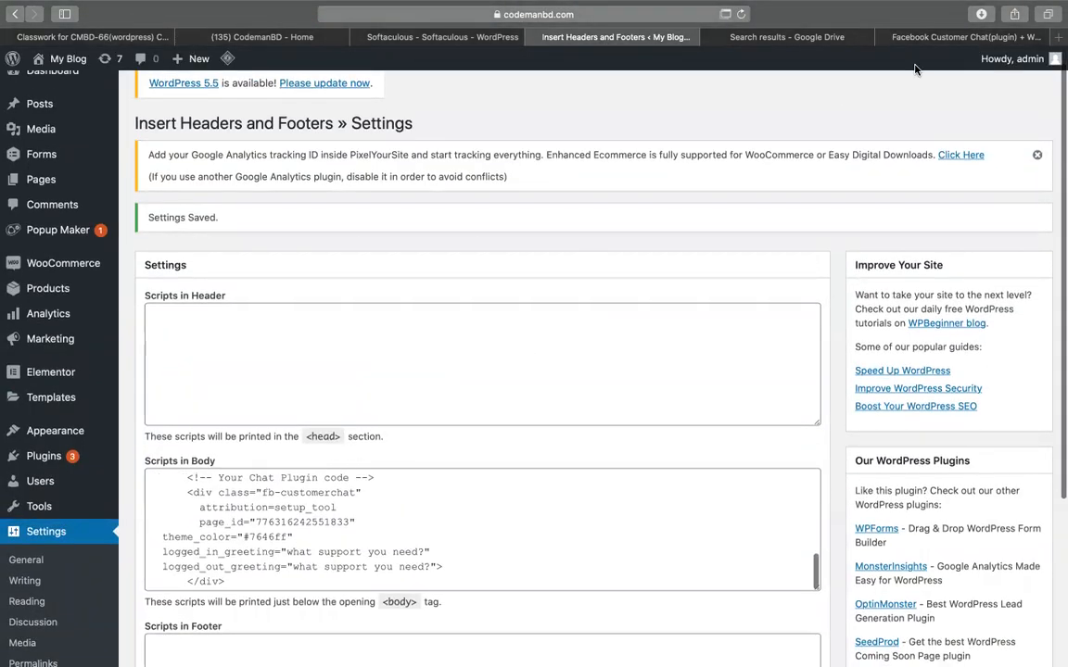
pyautogui.hotkey('ctrl', 'Up')
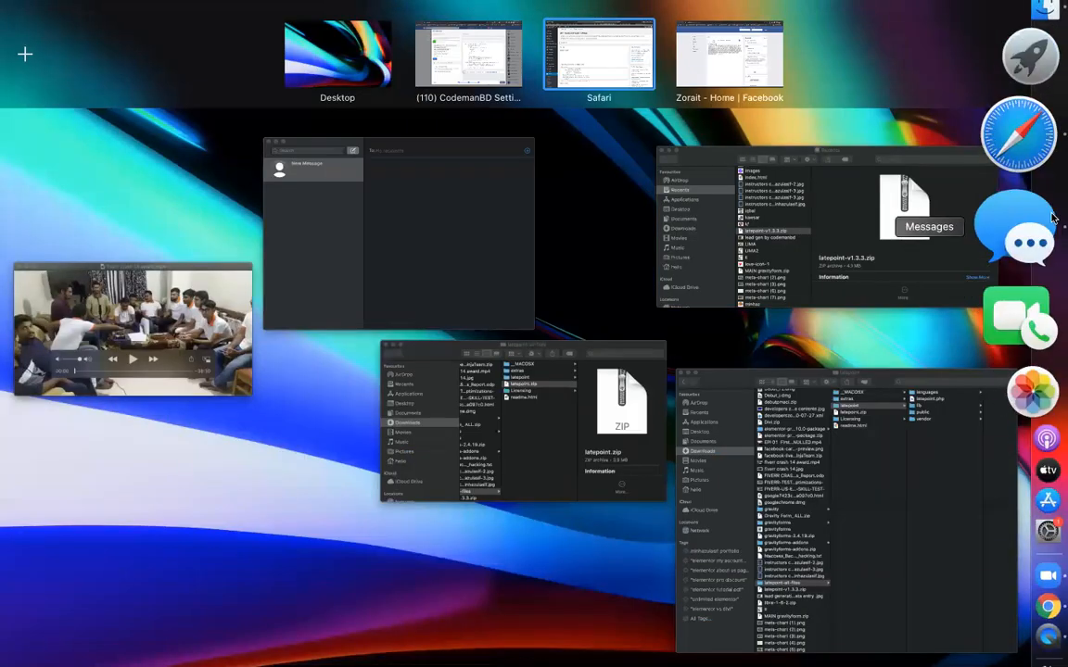
# Copy the chat snippet again and finish the Set Up Chat Plugin wizard with Finish and Done.
pyautogui.click(1017, 477)
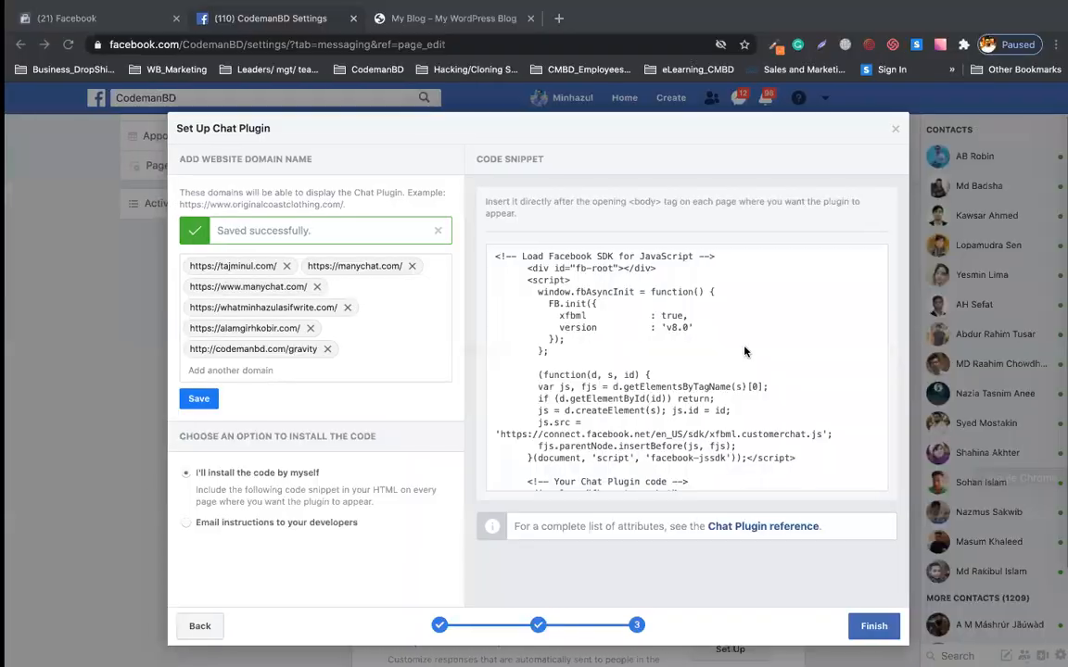
pyautogui.click(758, 342)
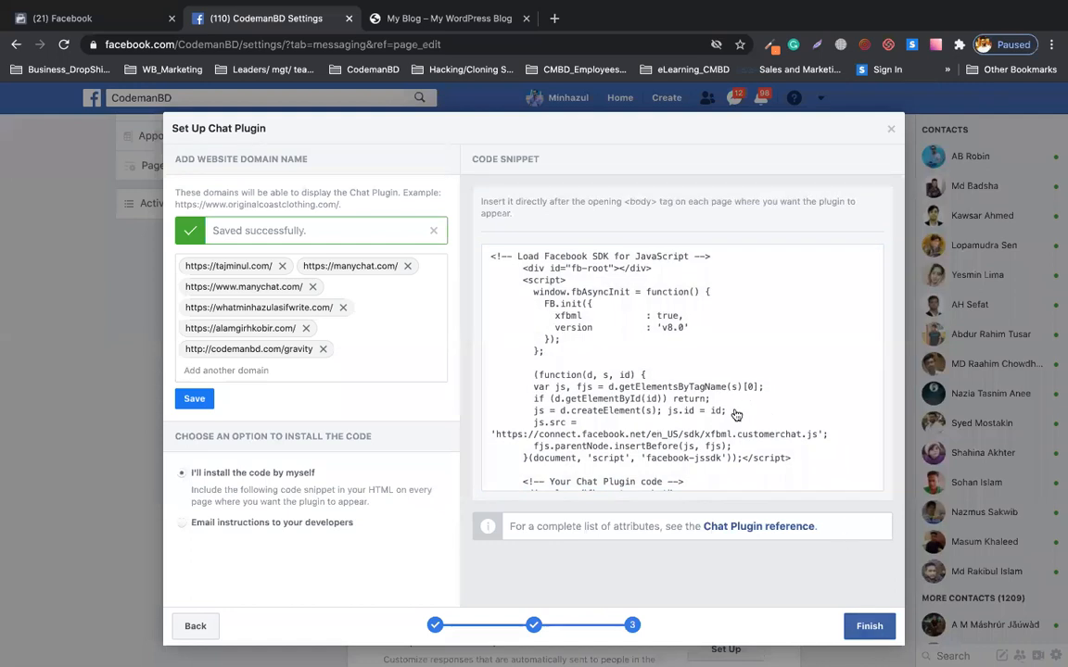
pyautogui.click(865, 626)
pyautogui.click(869, 626)
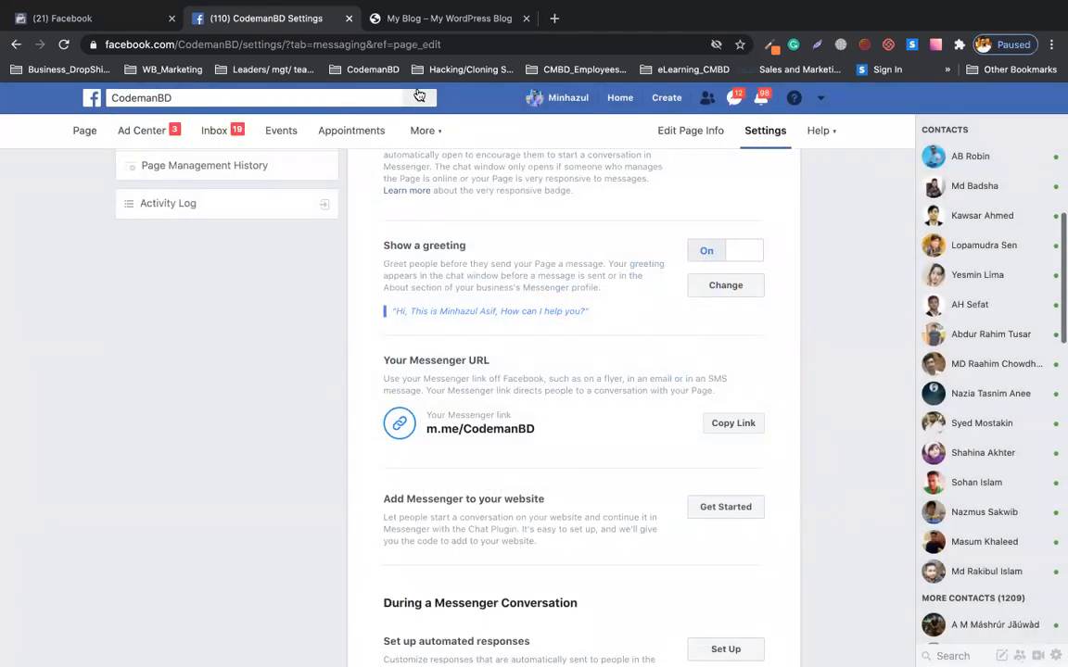
# Reload the blog, dismiss the private-mode Messenger notice, and continue chatting as a guest.
pyautogui.click(468, 25)
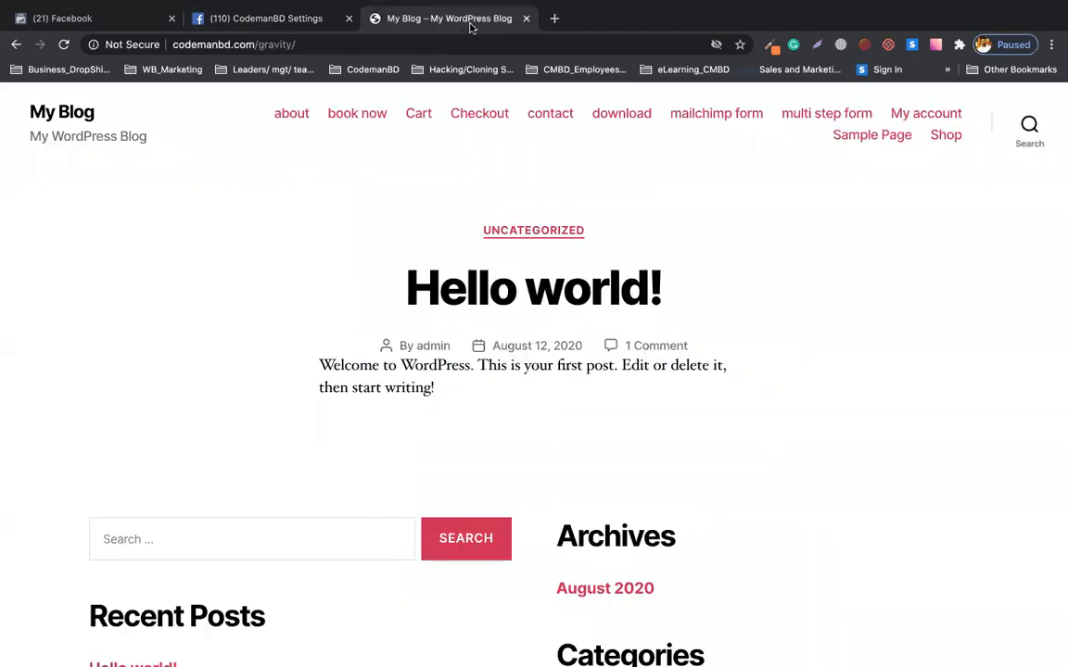
pyautogui.click(65, 44)
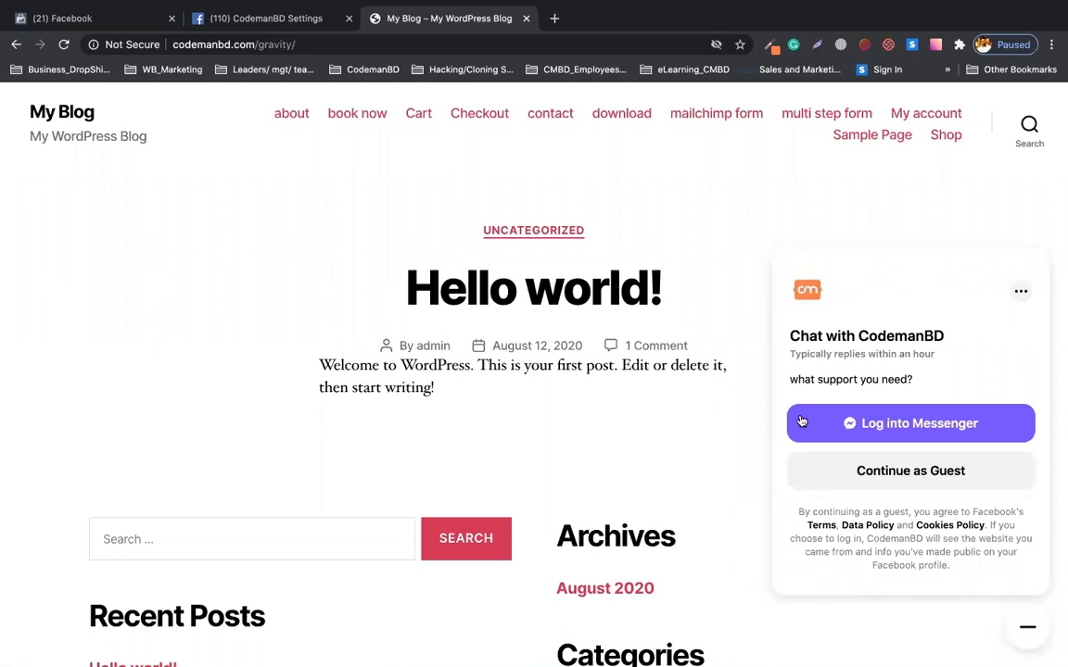
pyautogui.click(881, 420)
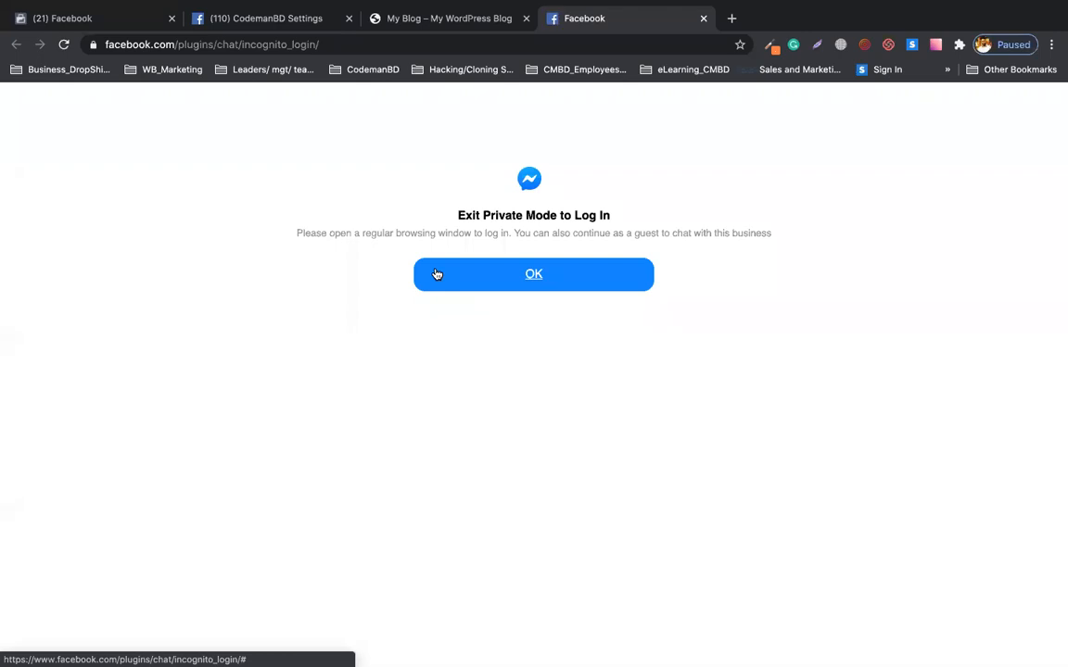
pyautogui.click(436, 274)
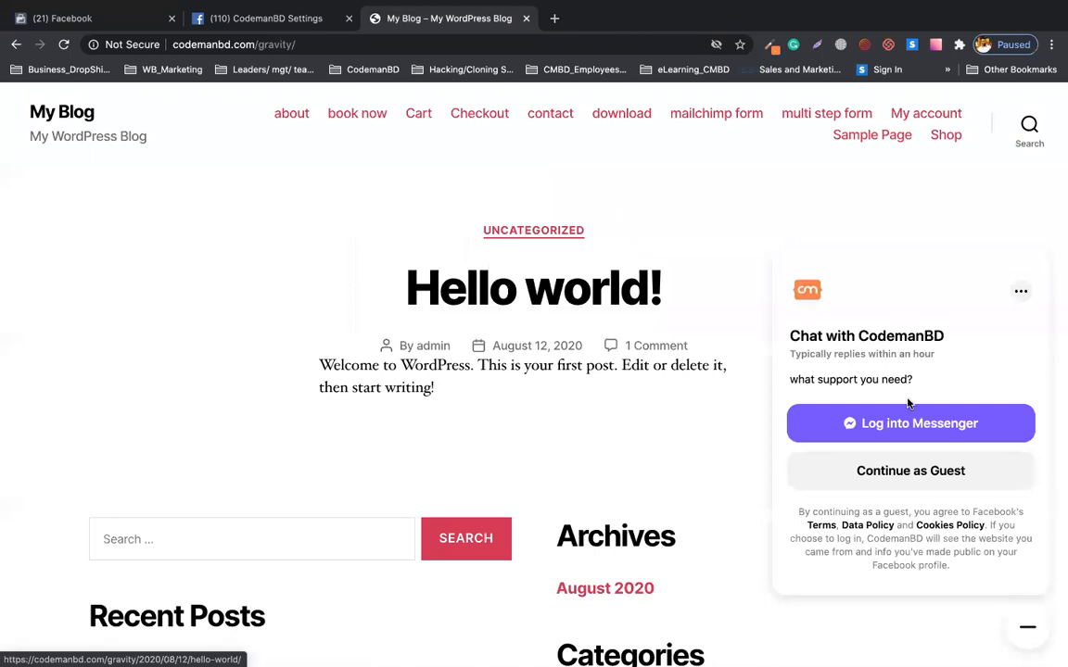
pyautogui.click(903, 428)
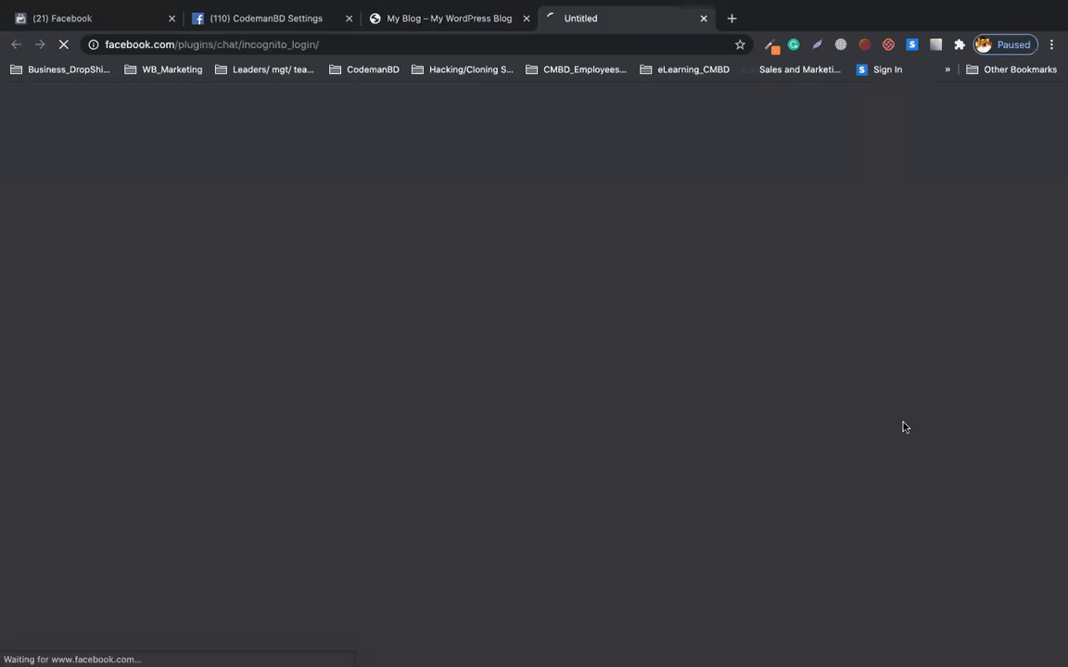
pyautogui.click(468, 279)
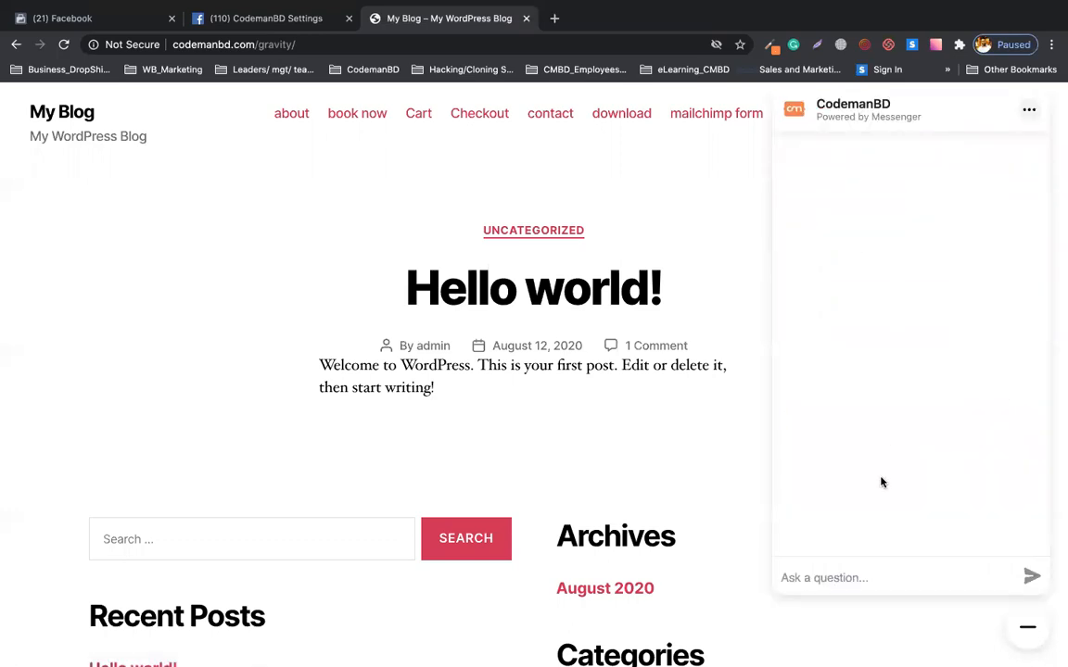
# Send 'hi' and then a self-introduction with the user's name in the chat.
pyautogui.write('hi')
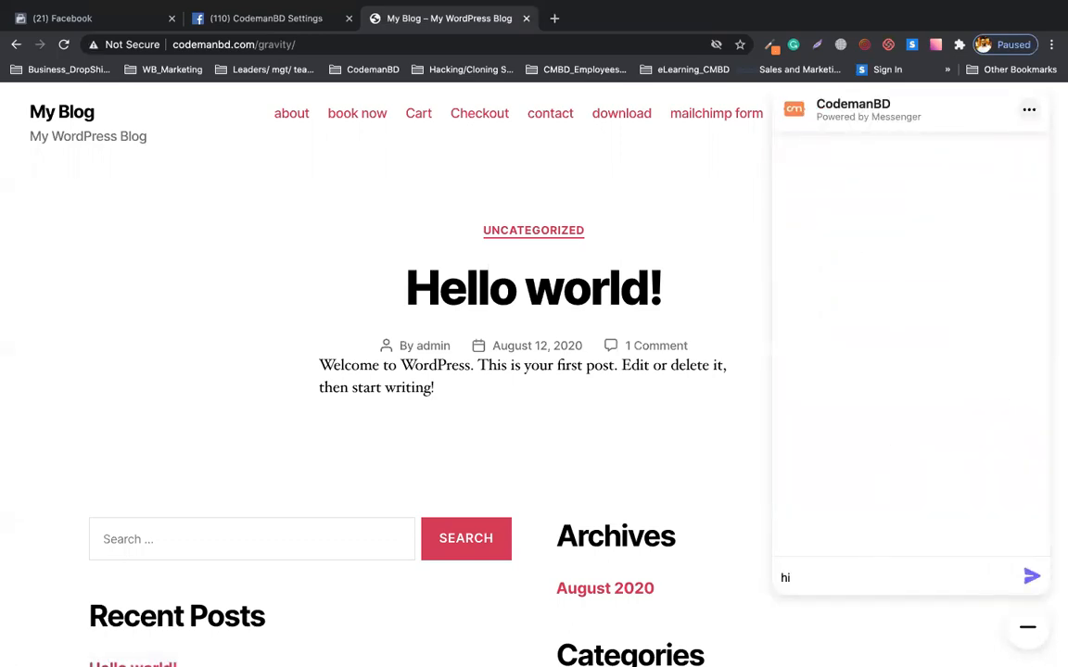
pyautogui.click(1028, 576)
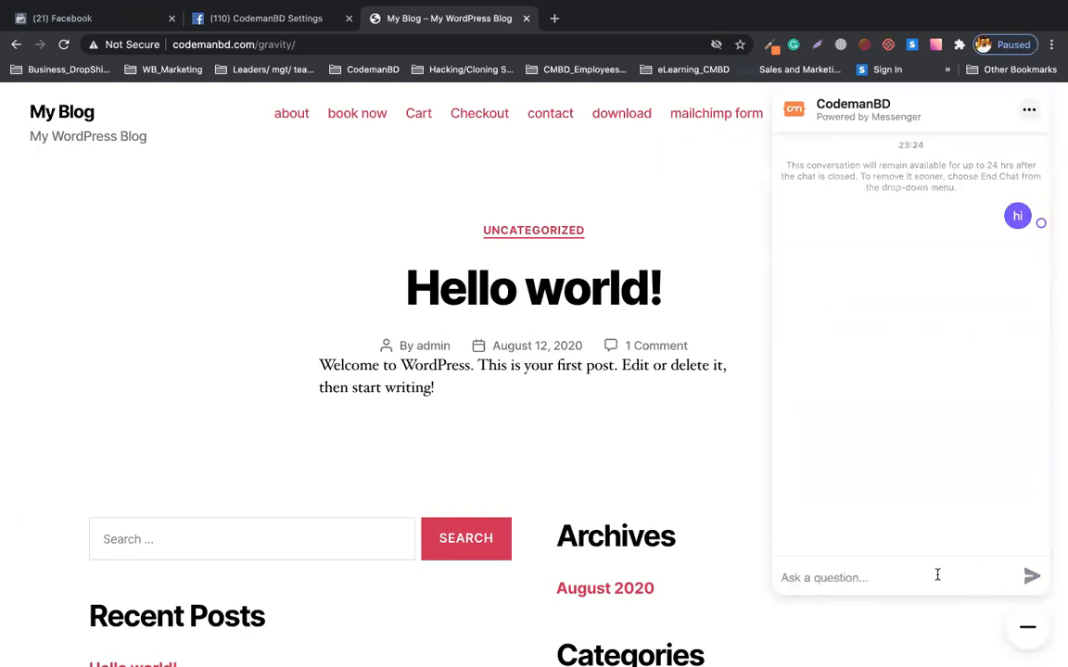
pyautogui.click(937, 575)
pyautogui.write('i am minhaz')
pyautogui.press('Return')
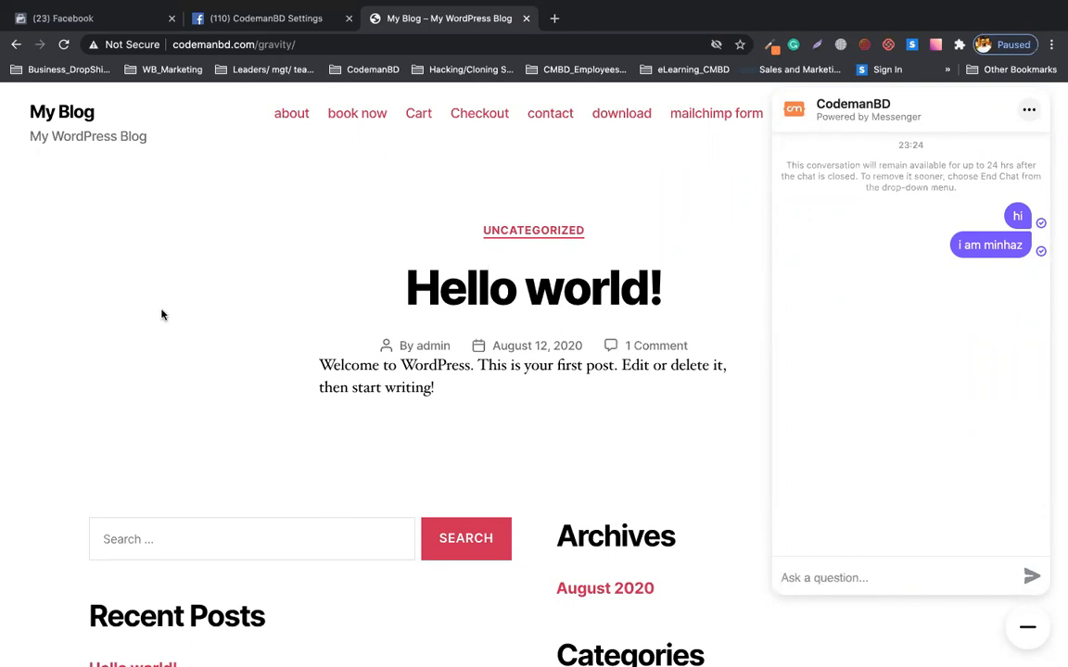
# Open the CodemanBD Page's automated responses setup from its Messenger settings.
pyautogui.click(223, 17)
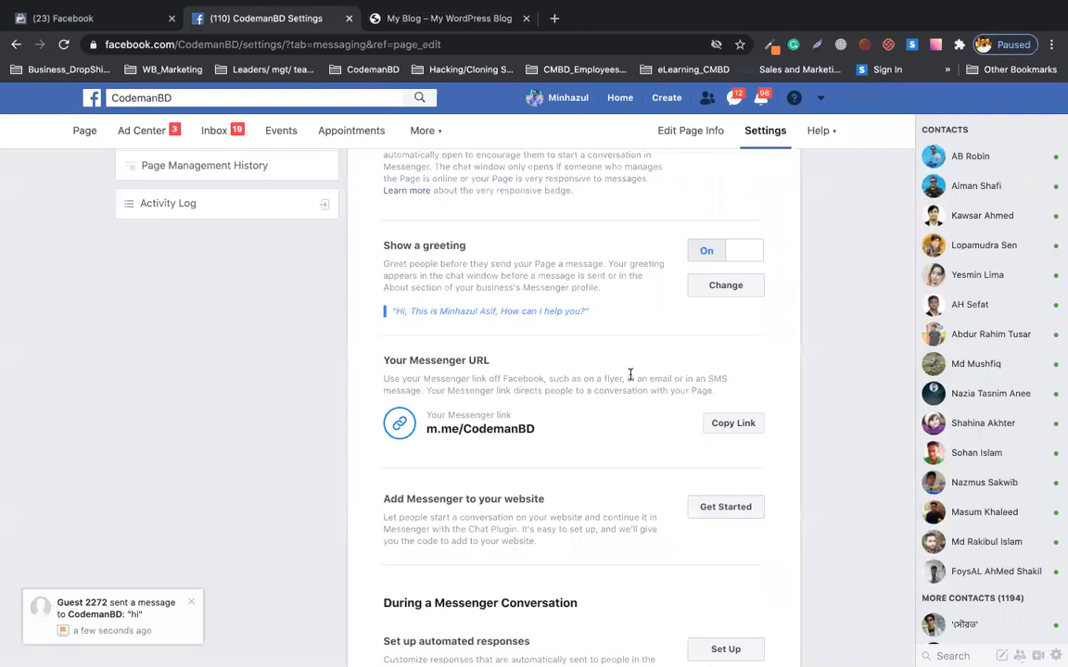
pyautogui.scroll(-5, 630, 374)
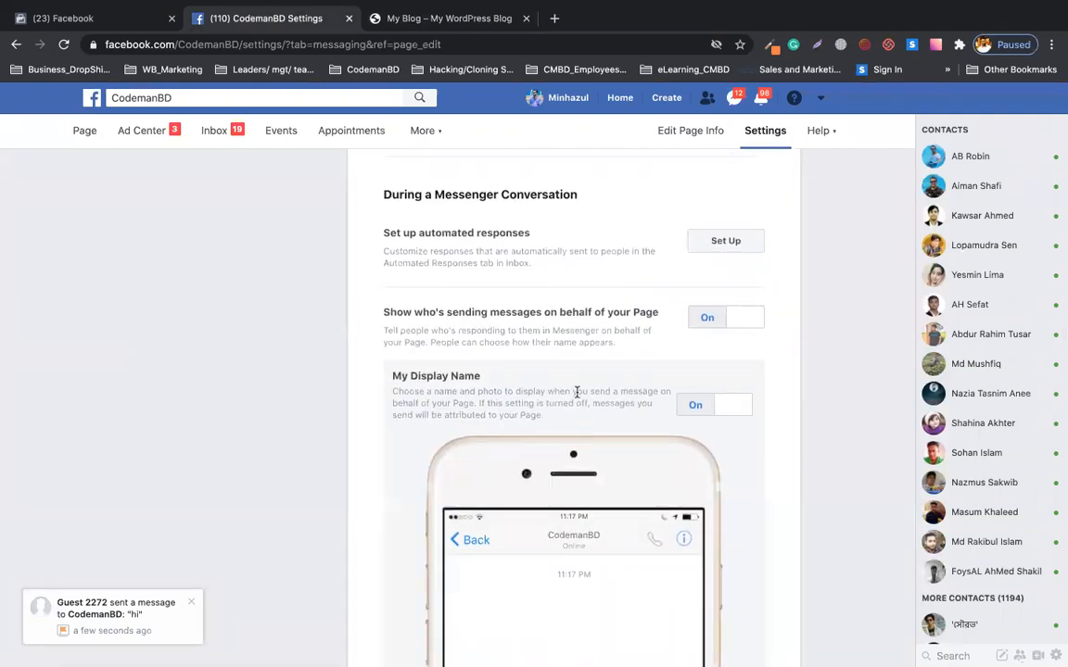
pyautogui.click(729, 241)
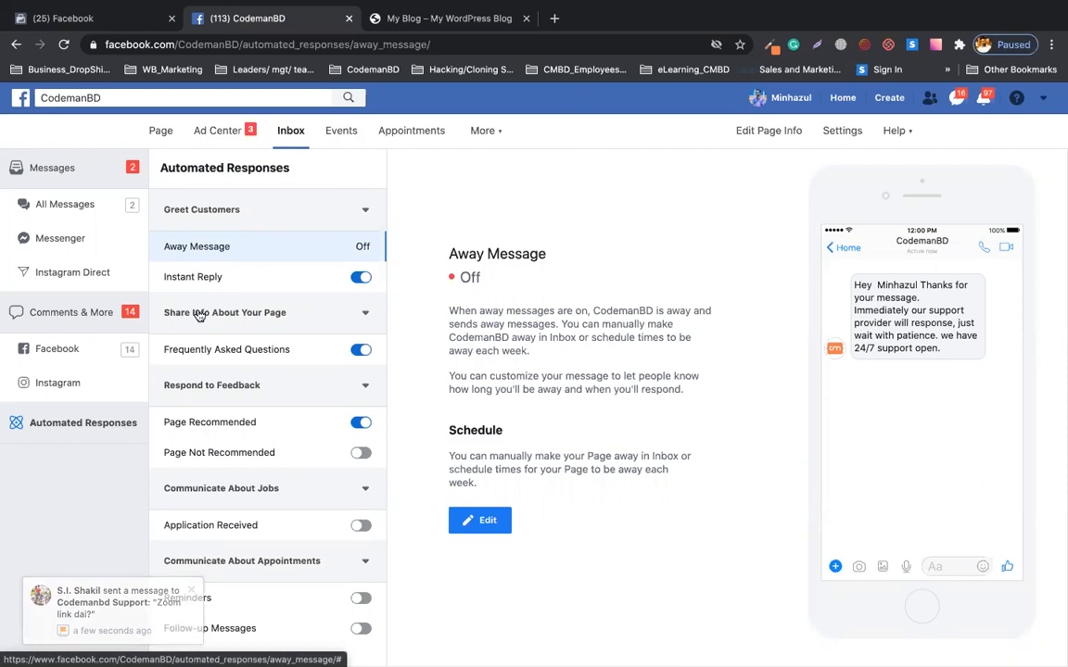
# Review the Away Message text, then move to the Frequently Asked Questions auto-response overview.
pyautogui.click(474, 522)
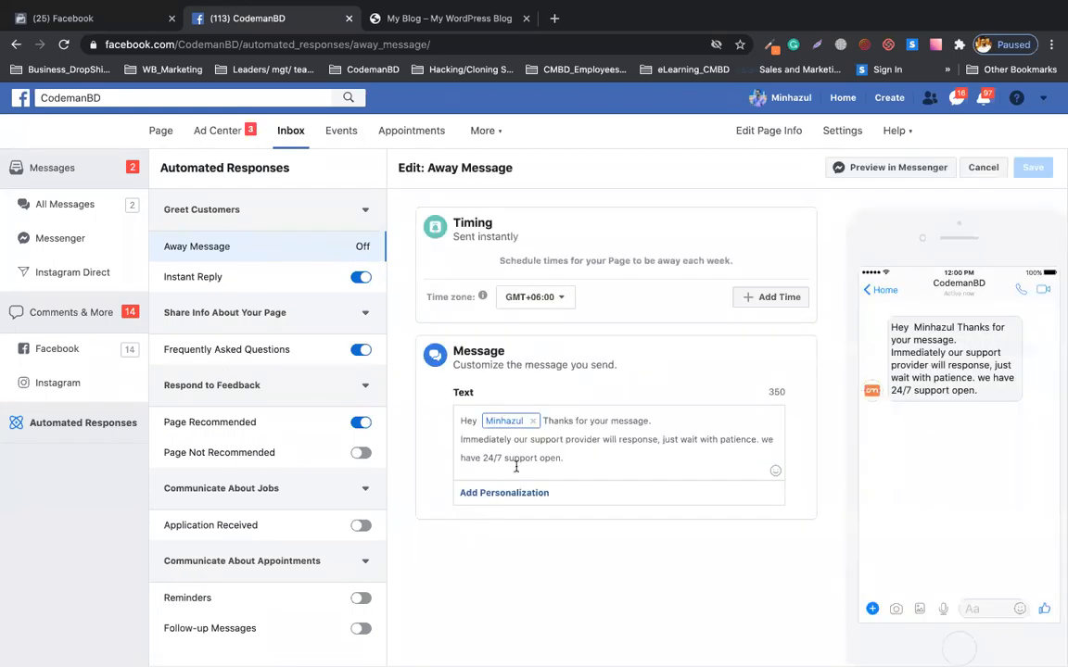
pyautogui.moveTo(586, 458); pyautogui.dragTo(460, 409)
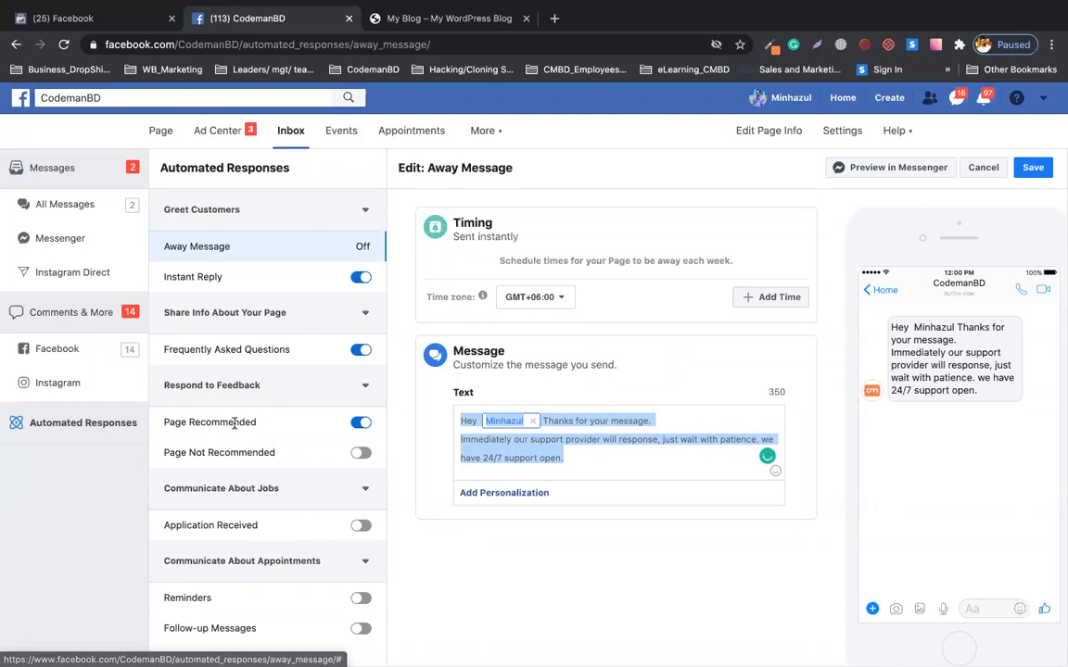
pyautogui.click(252, 350)
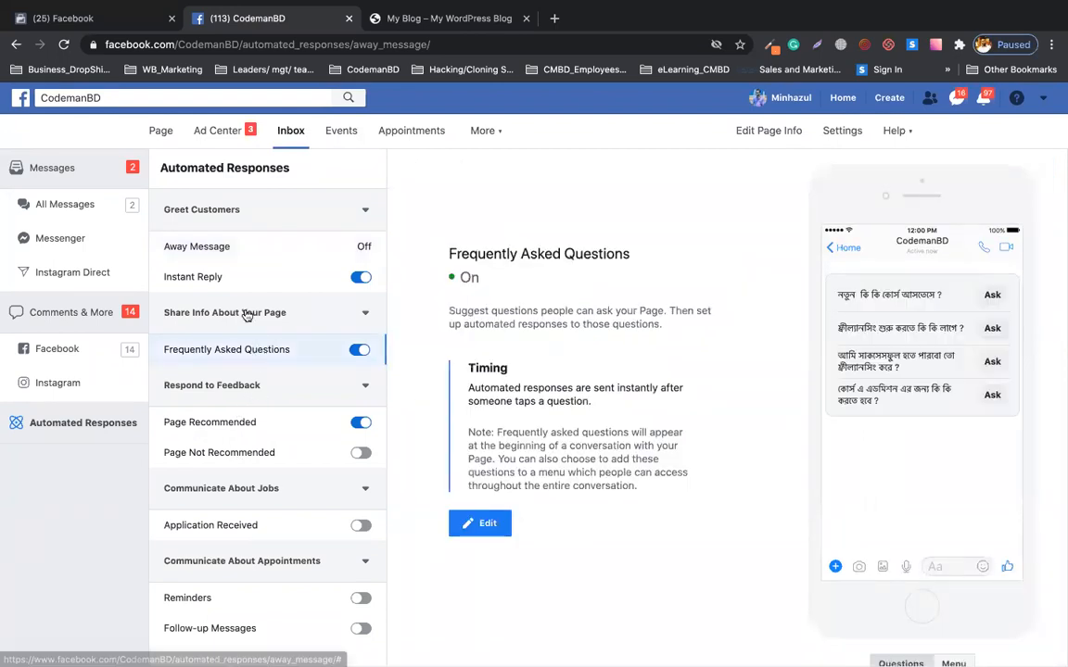
pyautogui.click(247, 316)
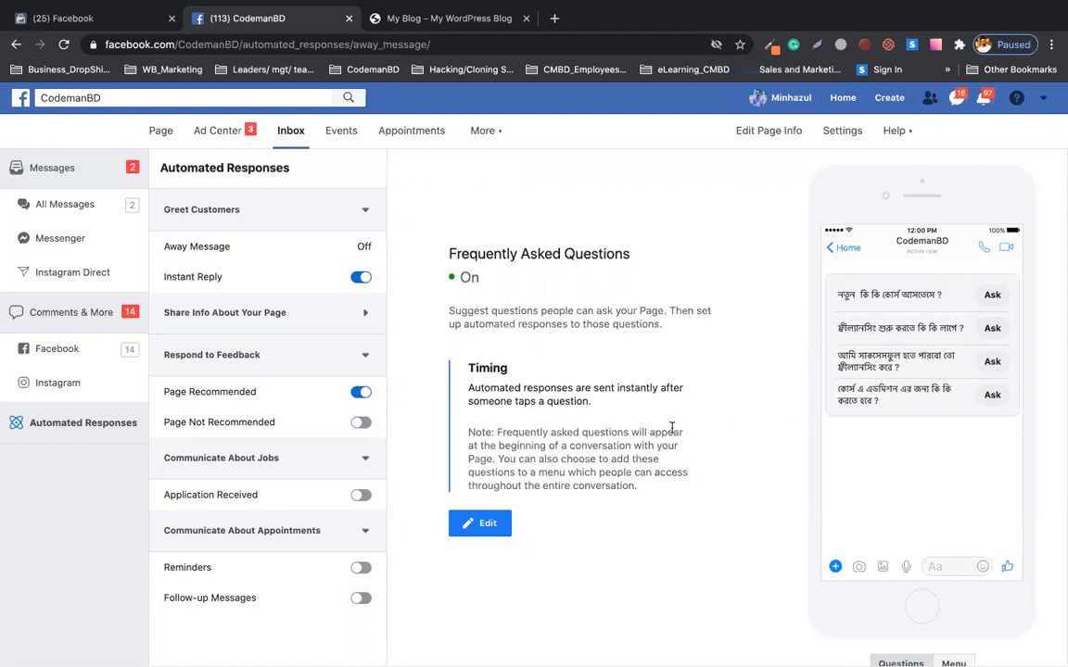
# Open the FAQ editor and review Question #1 and its automated response.
pyautogui.click(478, 525)
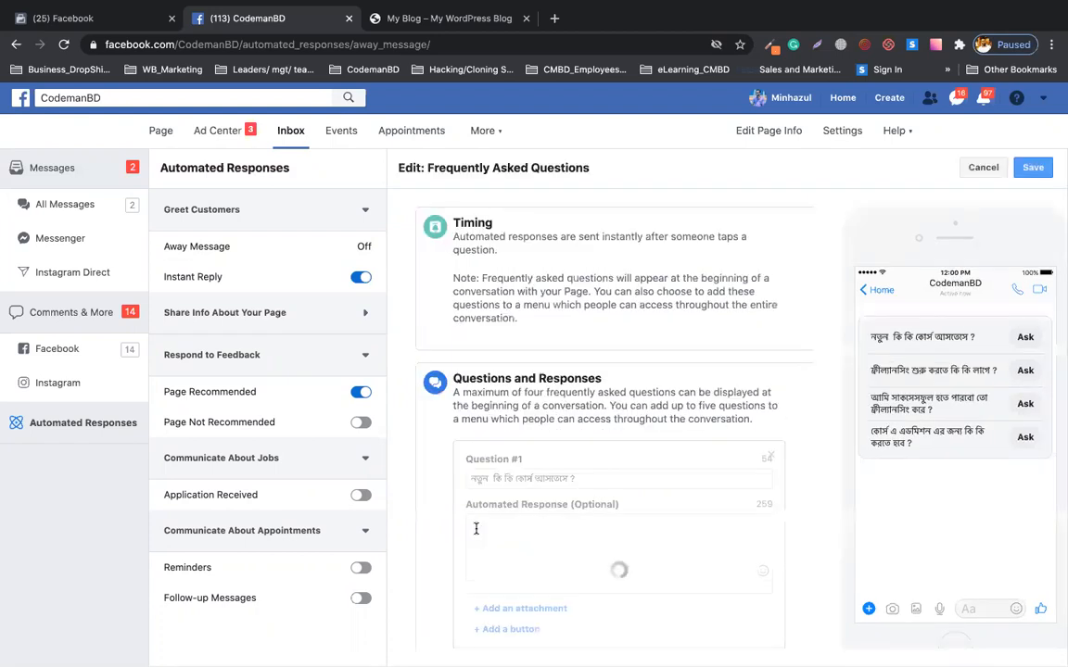
pyautogui.scroll(-3, 685, 447)
pyautogui.scroll(1, 685, 447)
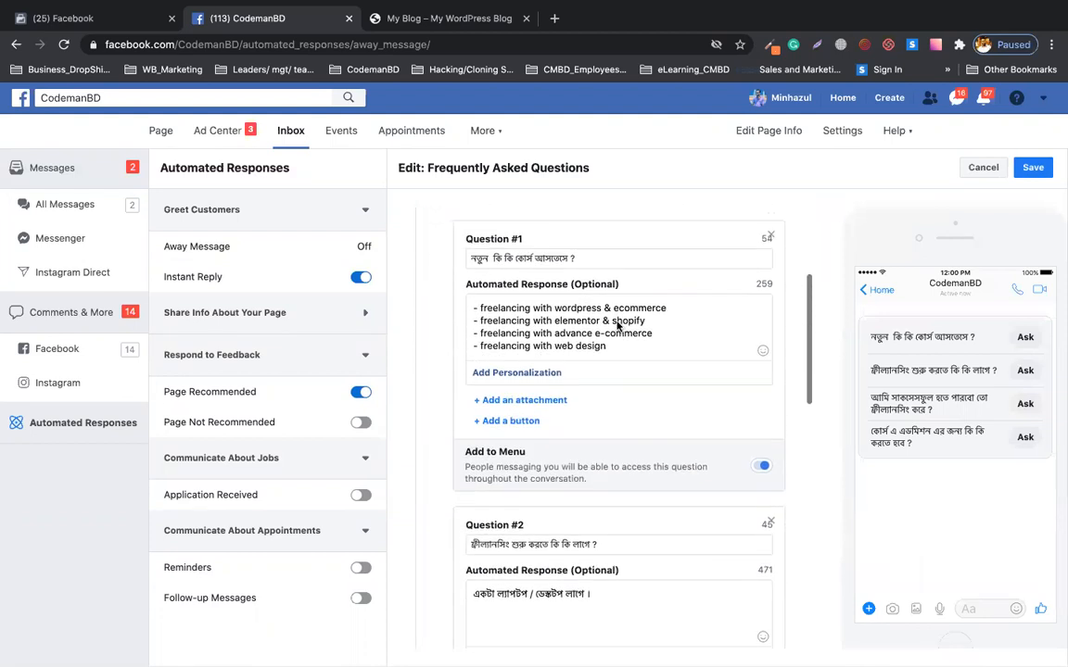
pyautogui.click(601, 264)
pyautogui.tripleClick(601, 263)
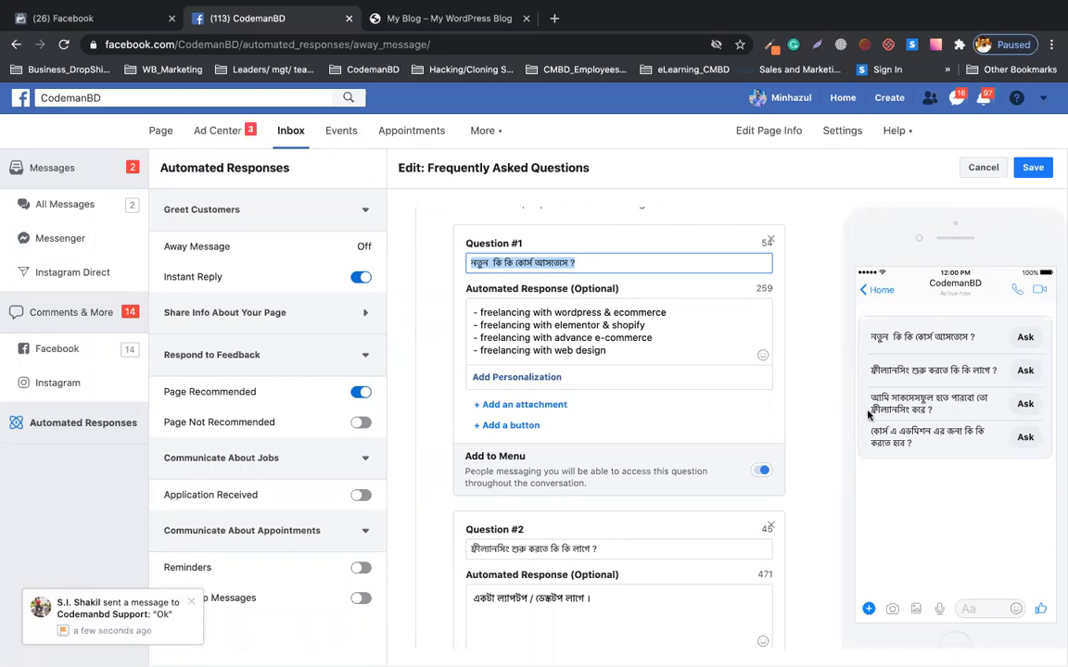
pyautogui.click(676, 326)
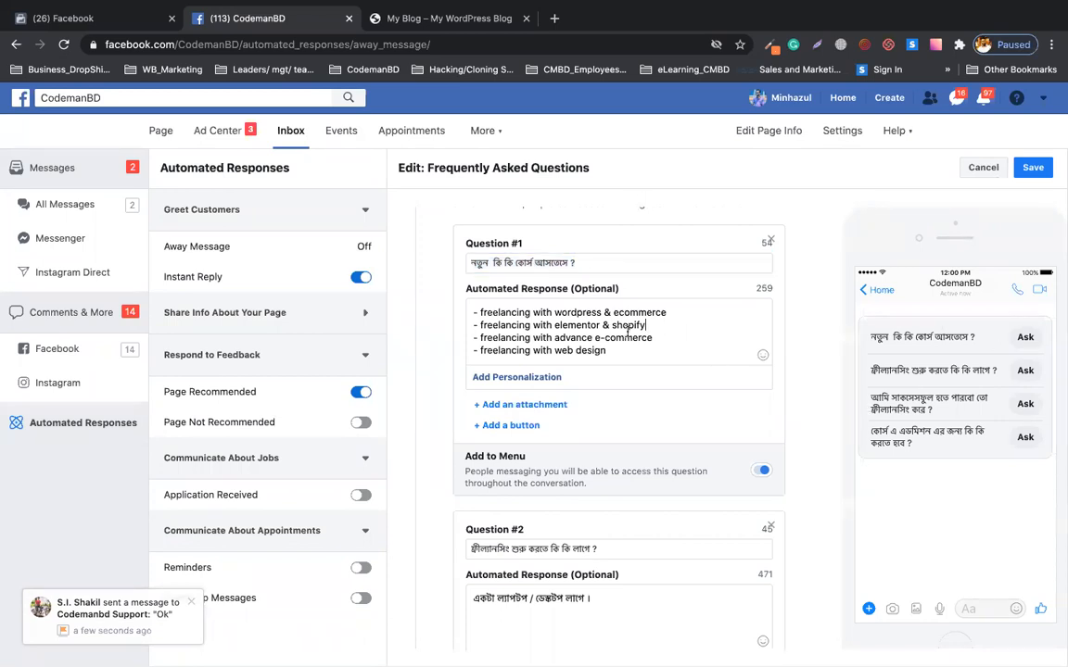
# Review the remaining questions down to Question #4's response, including the bit.ly/cmbdpayment admission steps.
pyautogui.scroll(-2, 593, 326)
pyautogui.scroll(-1, 583, 364)
pyautogui.scroll(-3, 582, 363)
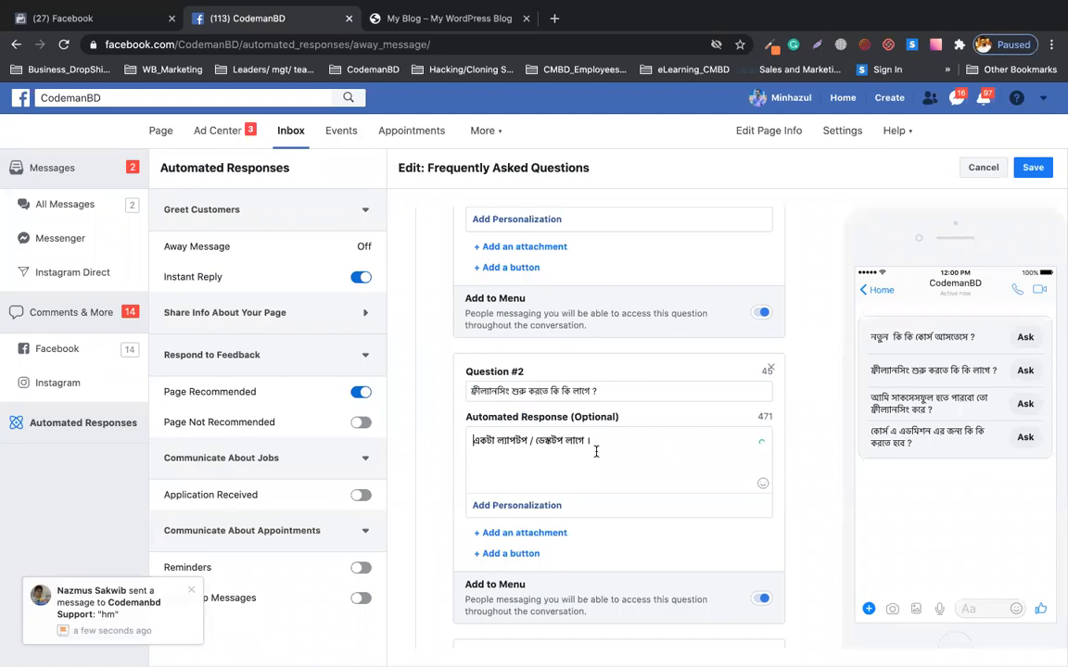
pyautogui.scroll(-4, 663, 447)
pyautogui.scroll(-3, 591, 495)
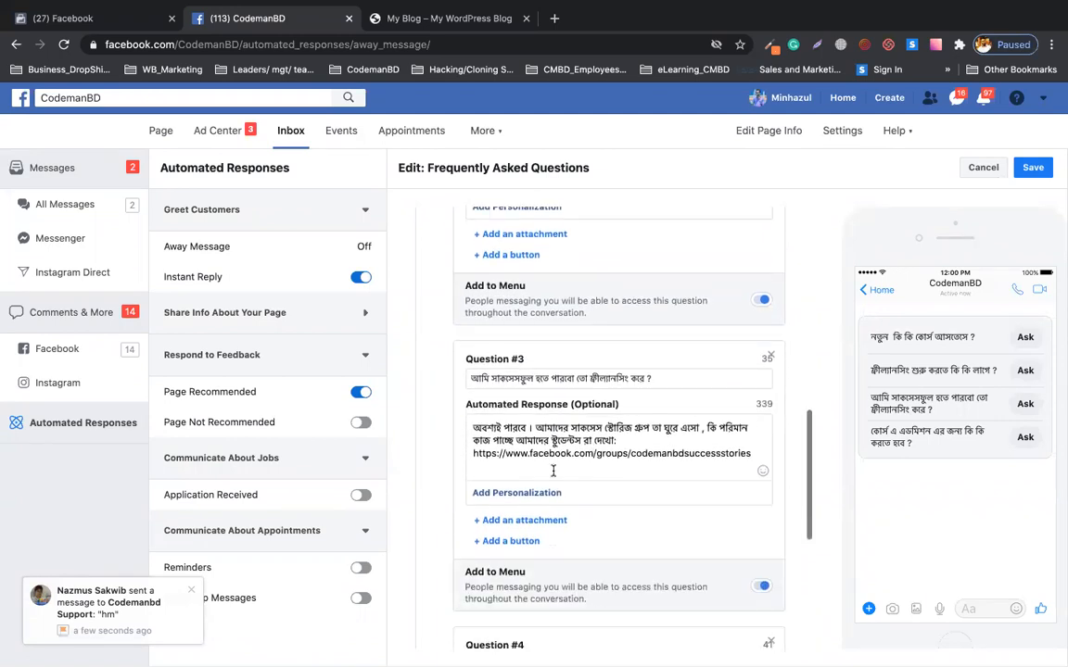
pyautogui.scroll(-5, 556, 470)
pyautogui.click(630, 467)
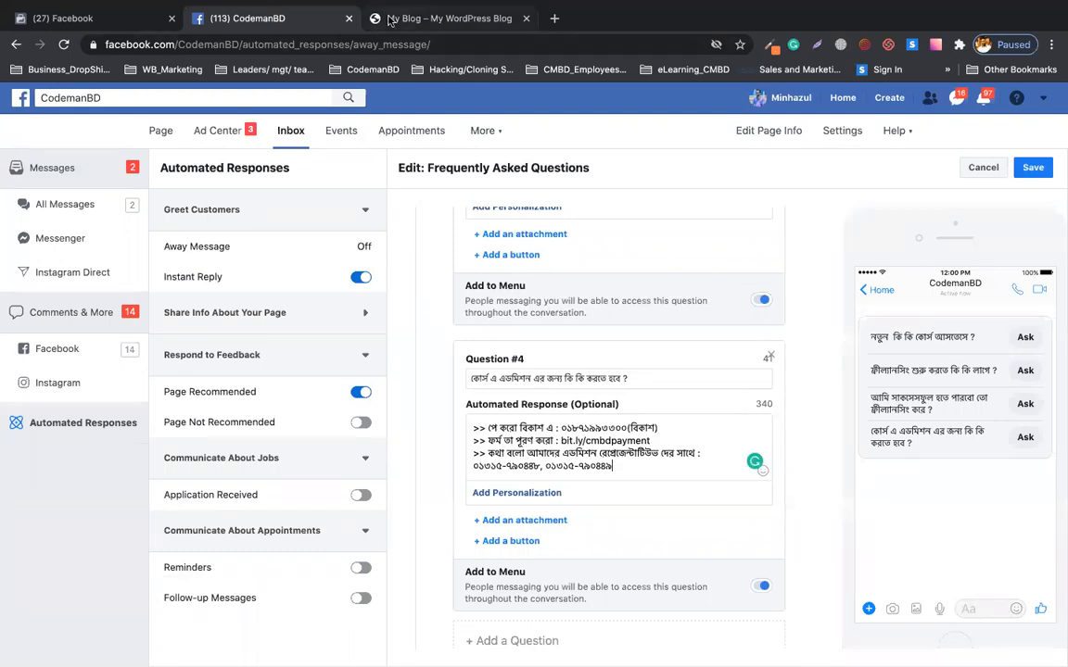
# Send the test message 'gvgj' in the blog's Messenger chat.
pyautogui.click(449, 19)
pyautogui.write('gvgj')
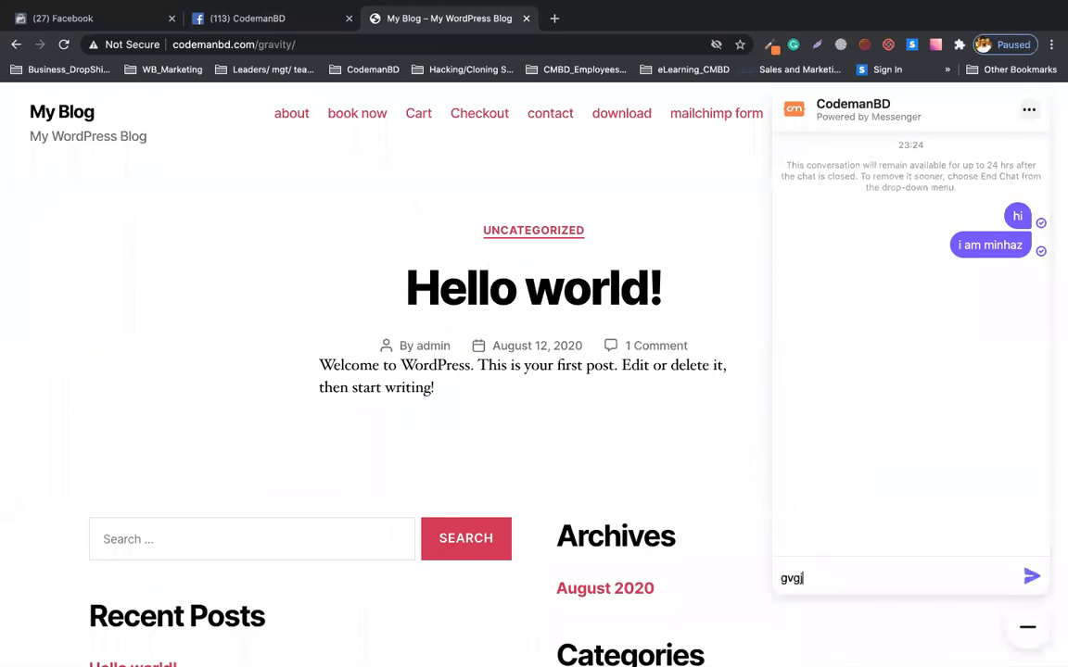
pyautogui.press('Return')
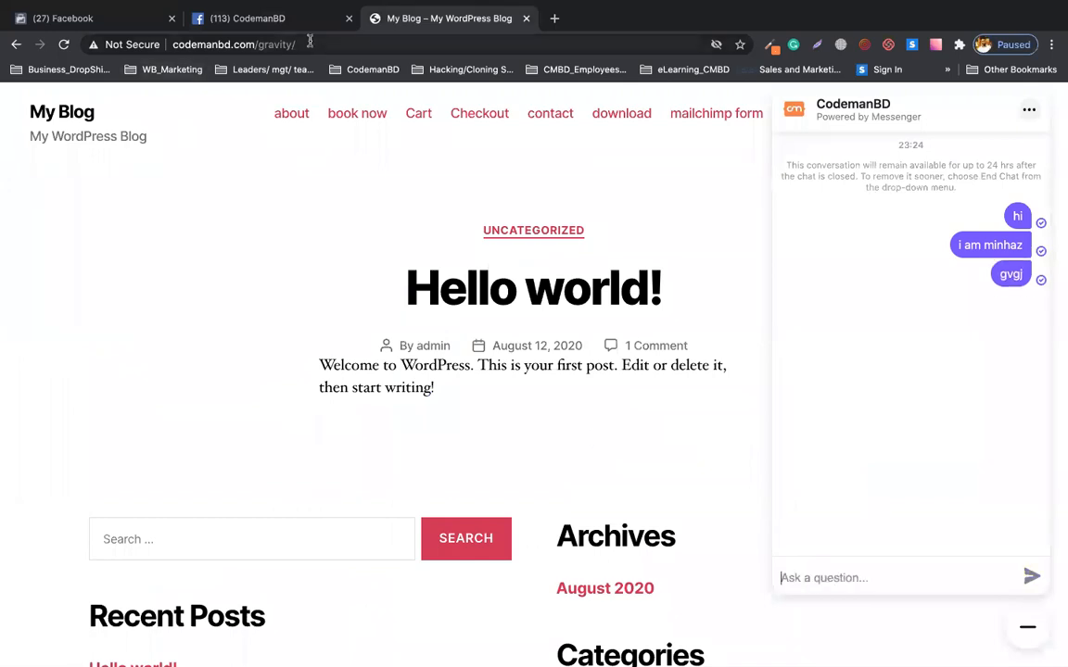
# Confirm the message arrived in the Page's All Messages inbox, then reload the blog.
pyautogui.click(281, 53)
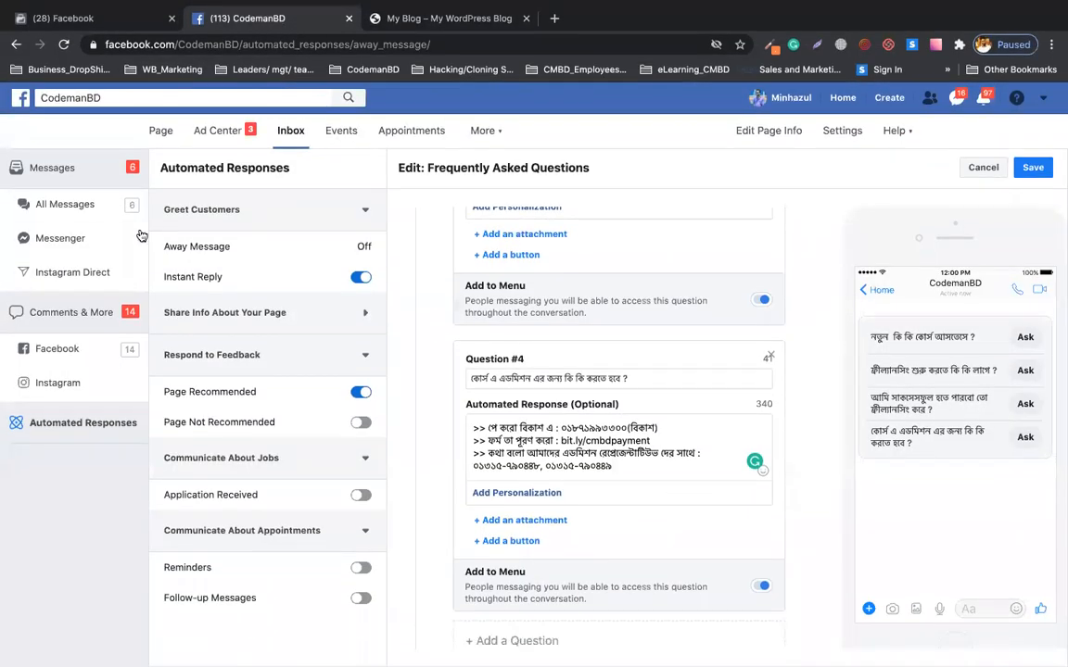
pyautogui.click(72, 207)
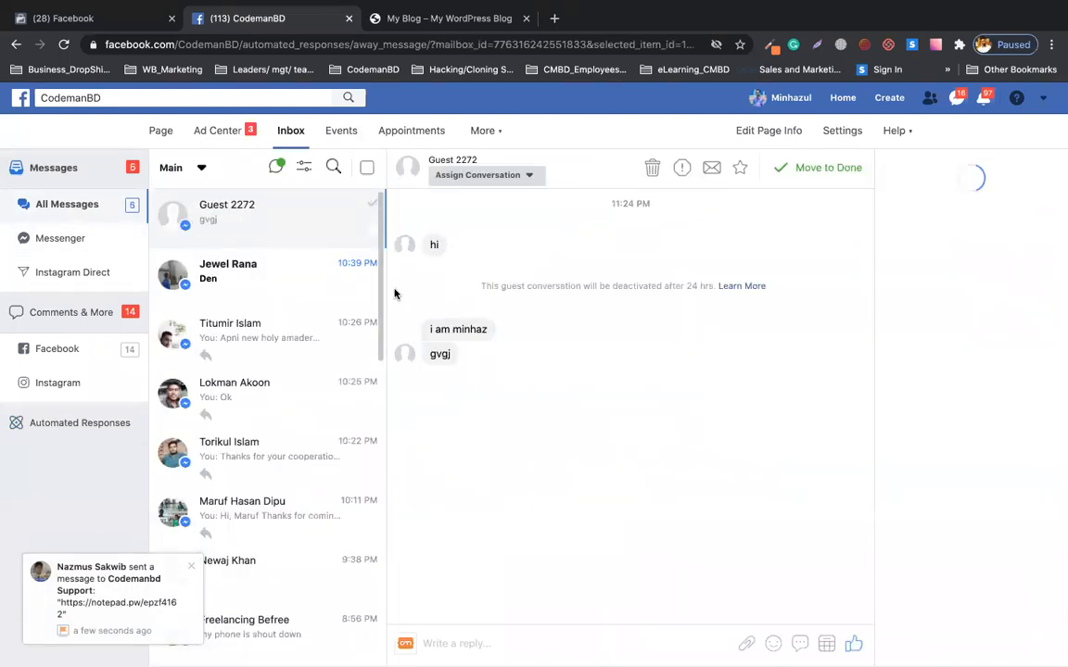
pyautogui.click(451, 18)
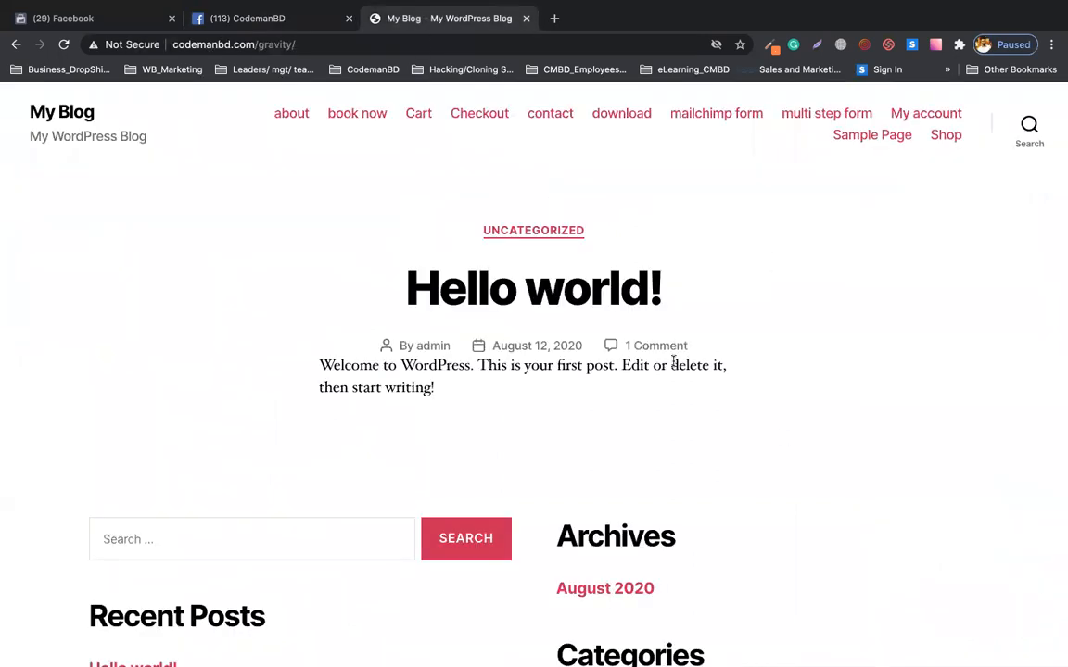
pyautogui.scroll(-2, 672, 362)
pyautogui.scroll(3, 222, 129)
pyautogui.click(64, 45)
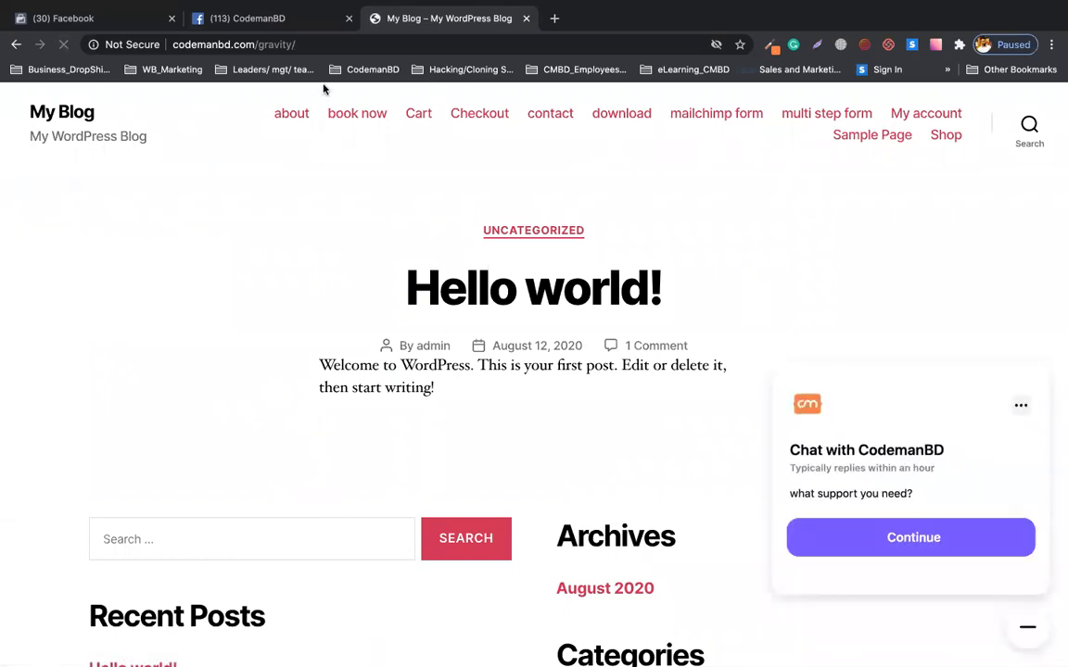
# Chat as a guest: ask the first Bengali FAQ, then send 'i want. to know about course'.
pyautogui.click(815, 539)
pyautogui.click(845, 472)
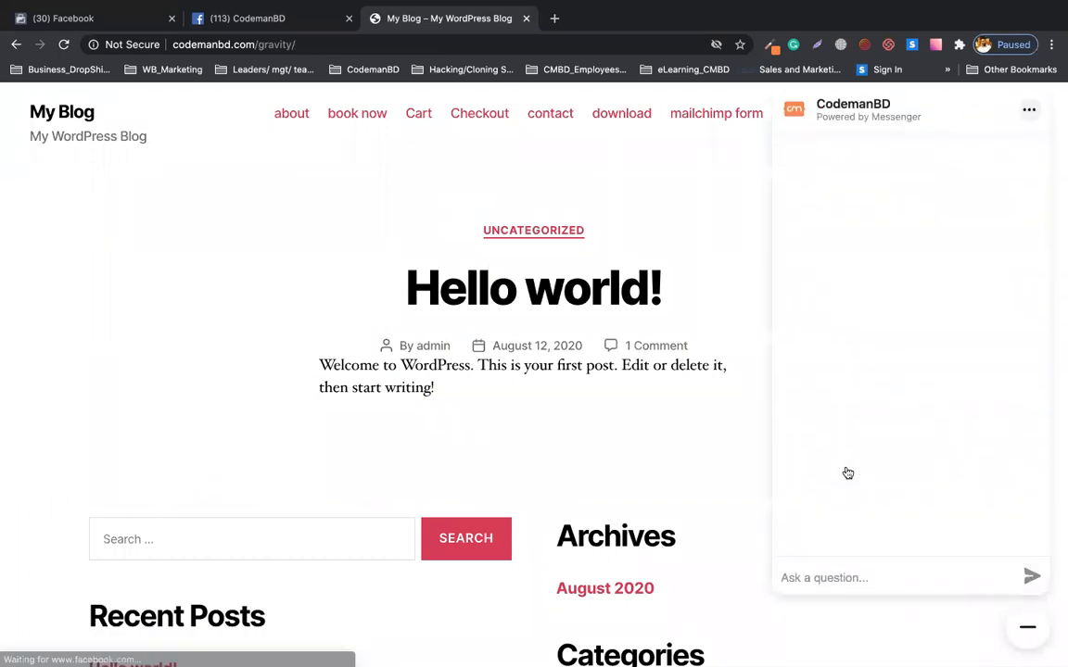
pyautogui.click(815, 580)
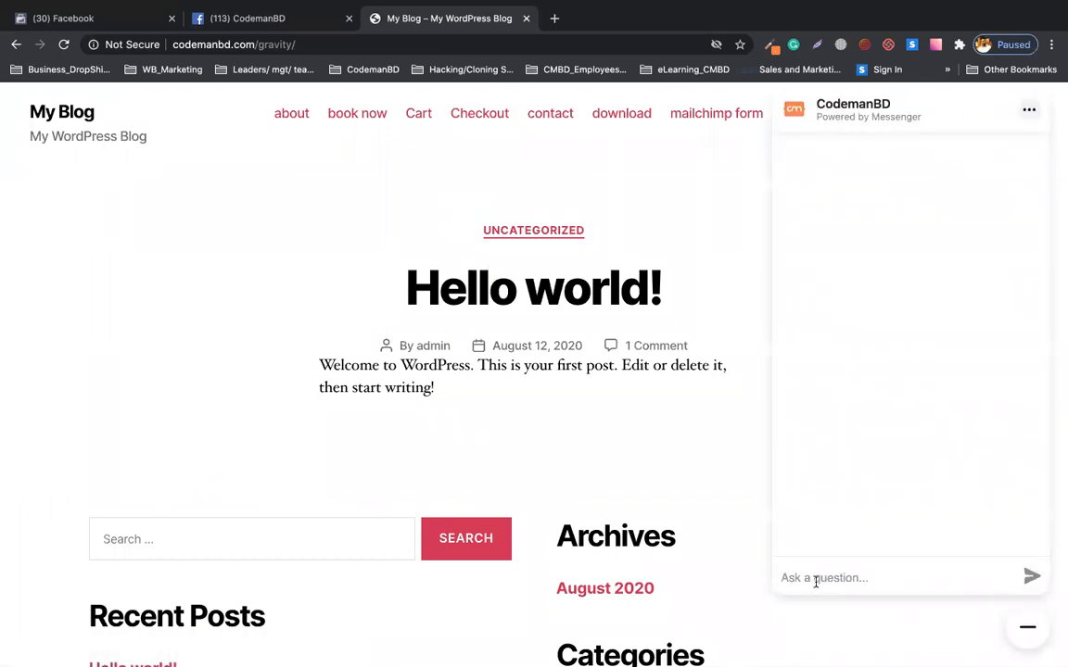
pyautogui.write('i want. to kn')
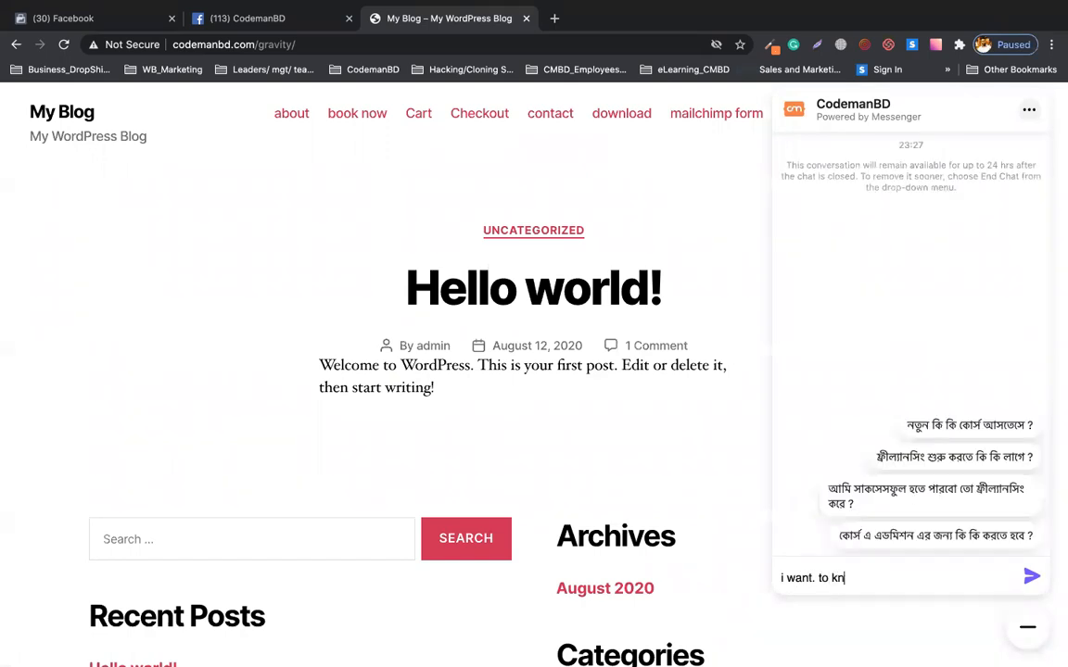
pyautogui.write('ow about course')
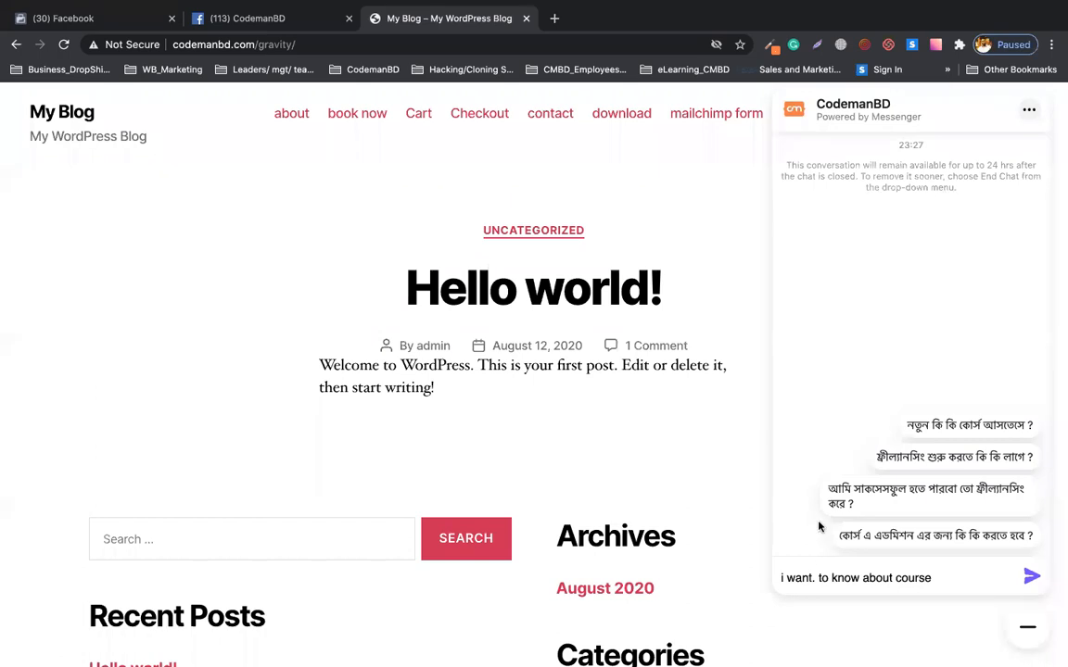
pyautogui.click(968, 425)
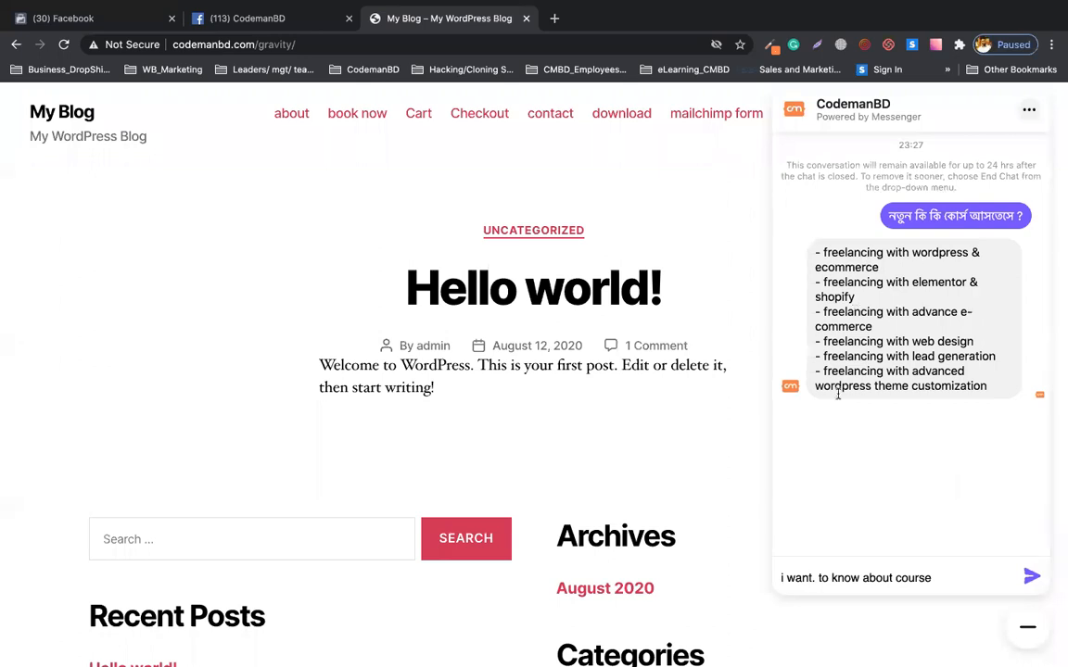
pyautogui.click(965, 578)
pyautogui.press('Return')
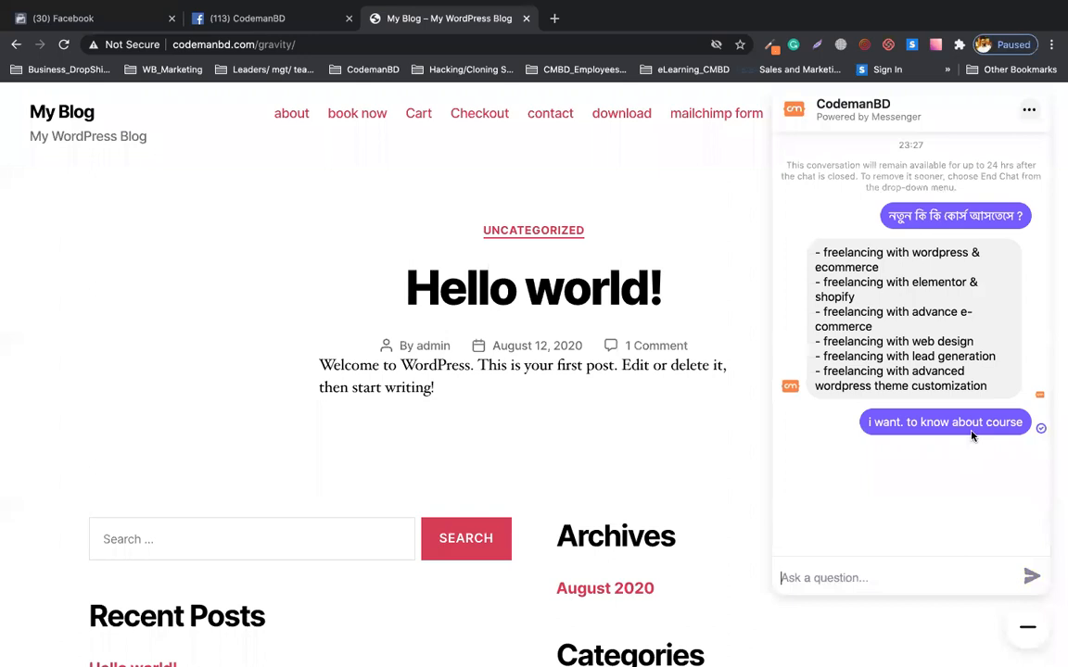
# Reply to Guest 7166's course question in the Page Inbox with 'ok' and 'i am telling you'.
pyautogui.click(304, 28)
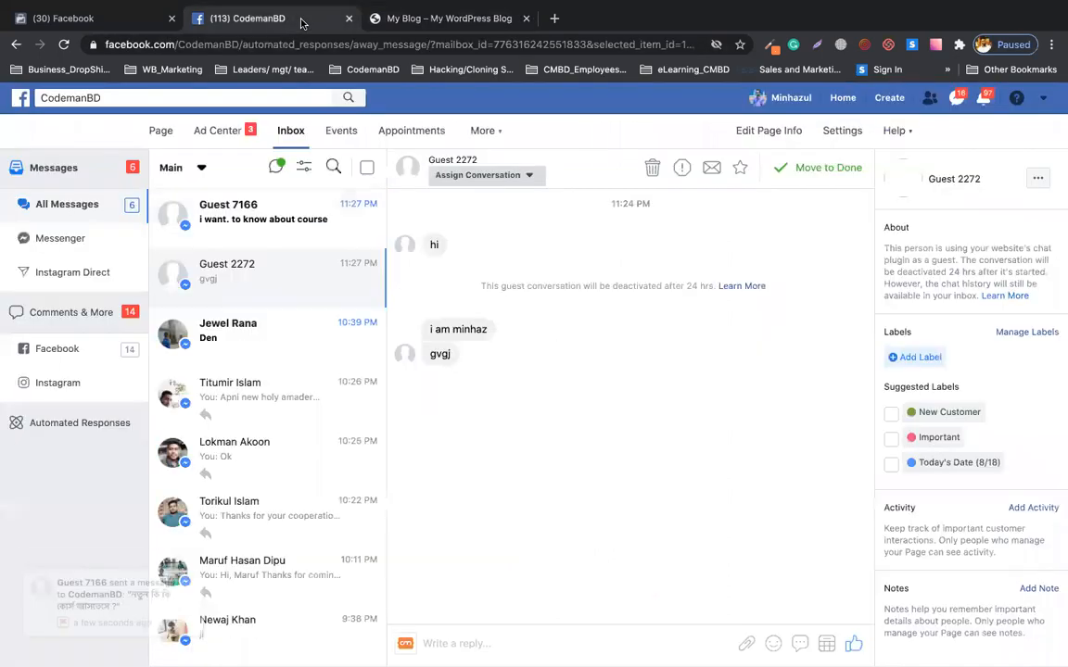
pyautogui.click(233, 221)
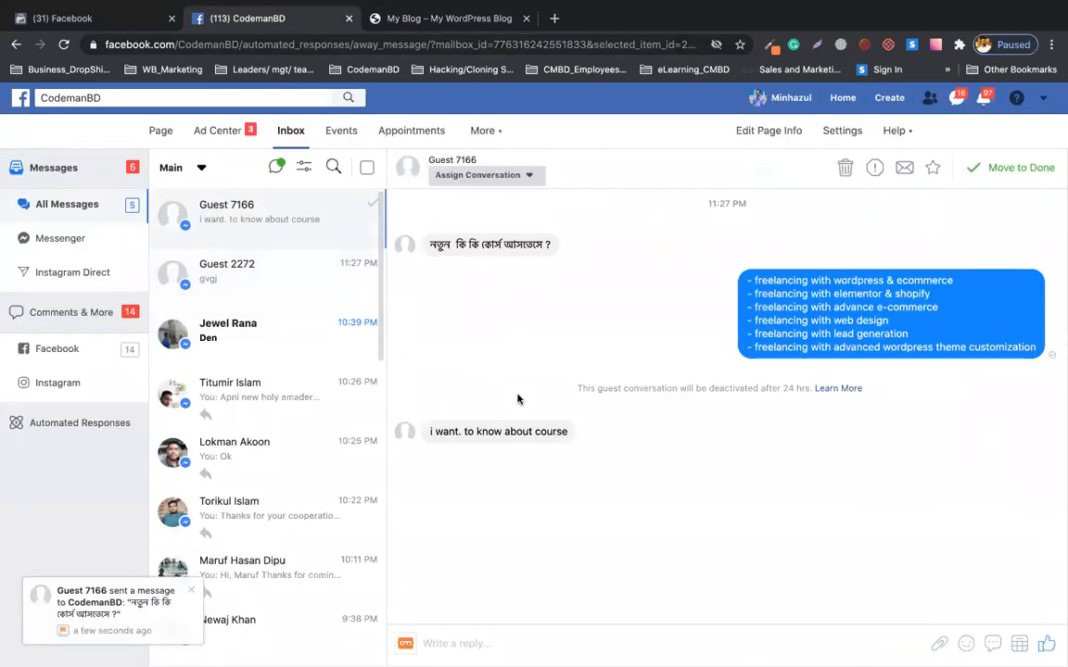
pyautogui.moveTo(567, 445); pyautogui.dragTo(467, 445)
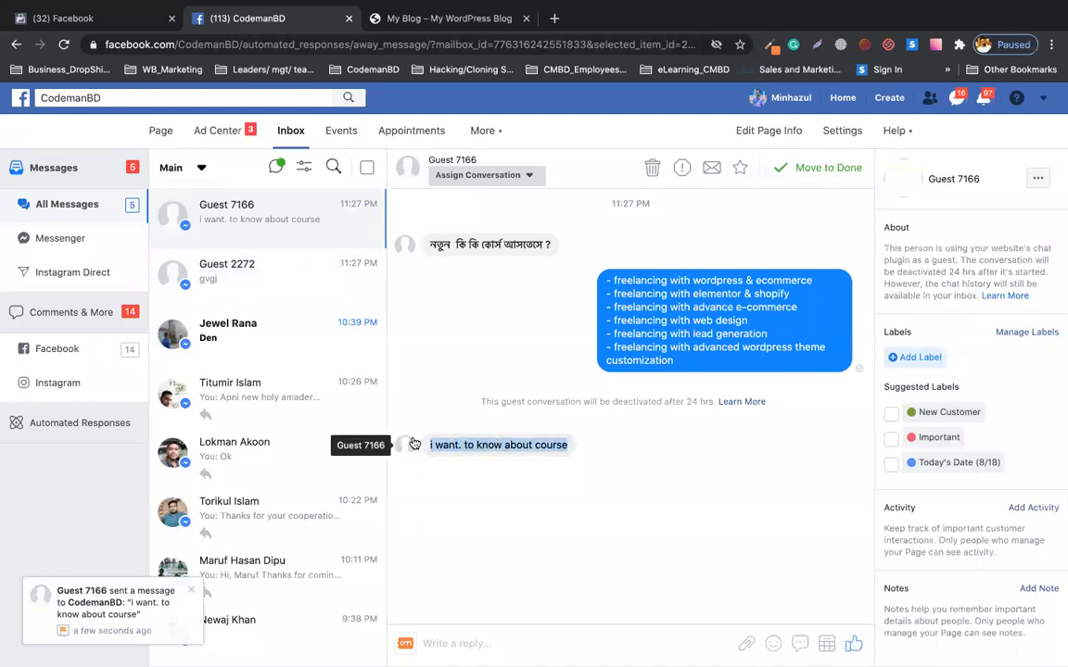
pyautogui.click(475, 641)
pyautogui.write('ok')
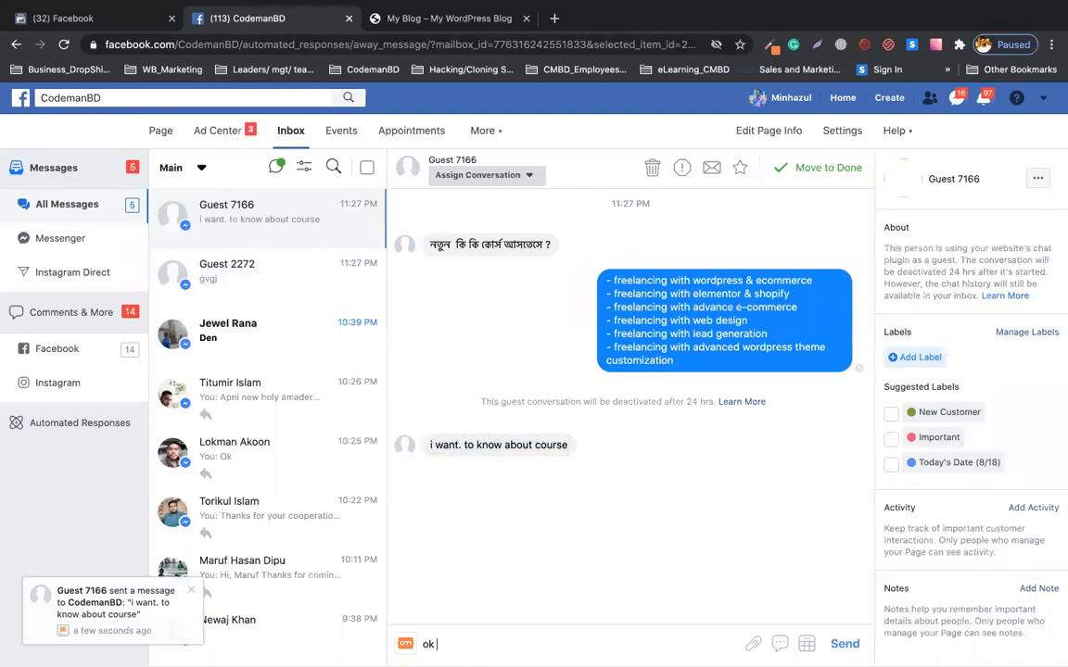
pyautogui.press('Return')
pyautogui.write('i am telling you')
pyautogui.press('Return')
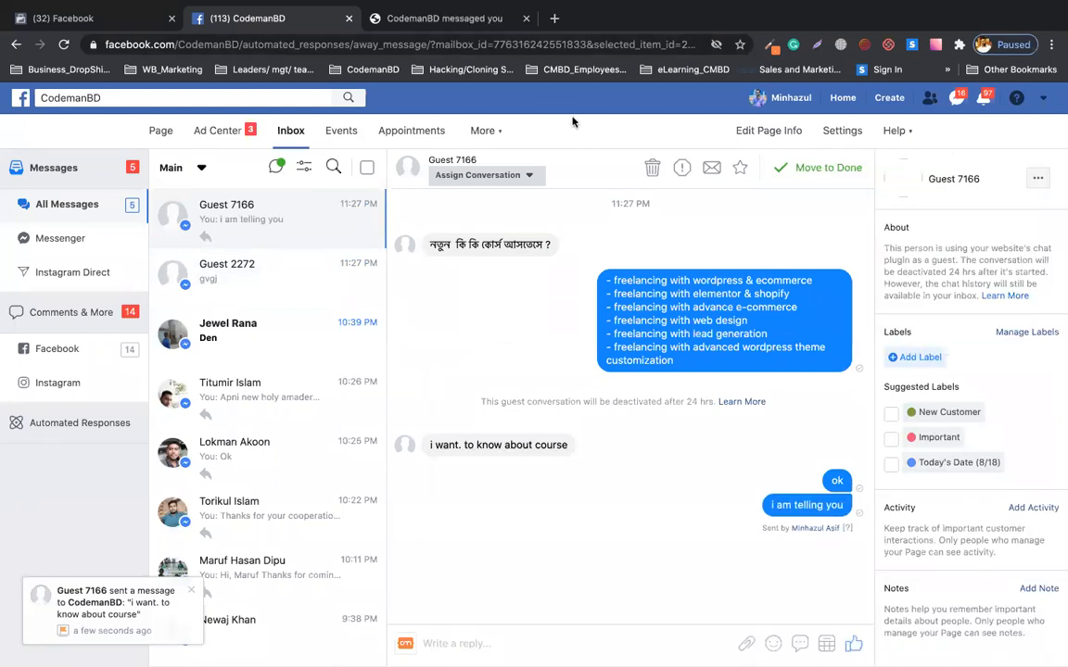
# Confirm both replies appear in the blog's chat widget, then return to the Inbox.
pyautogui.click(437, 18)
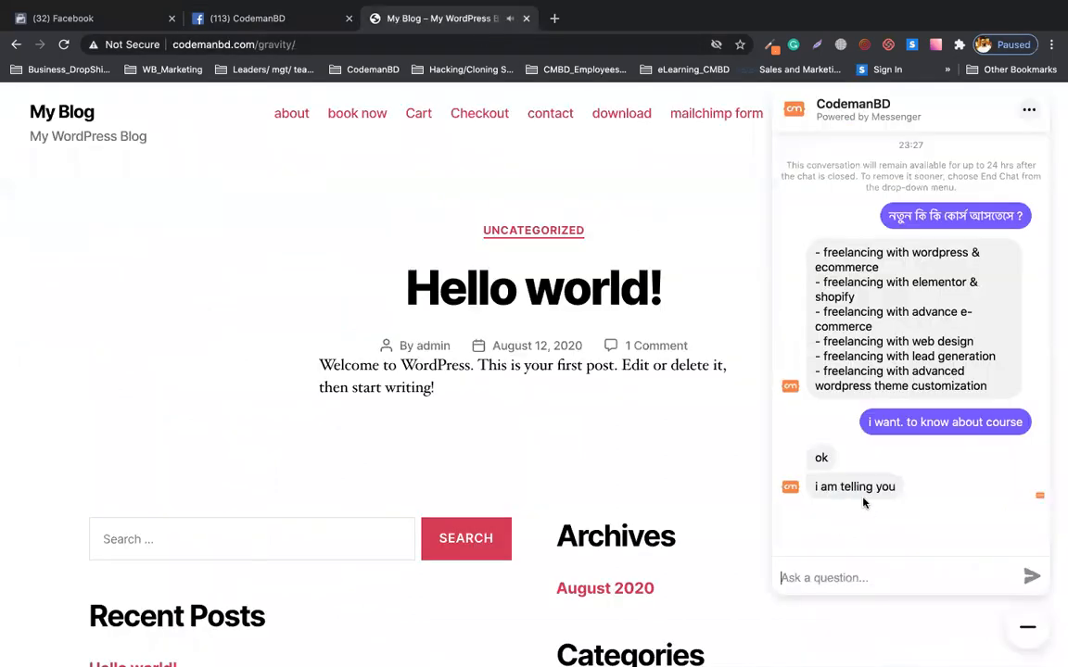
pyautogui.doubleClick(872, 481)
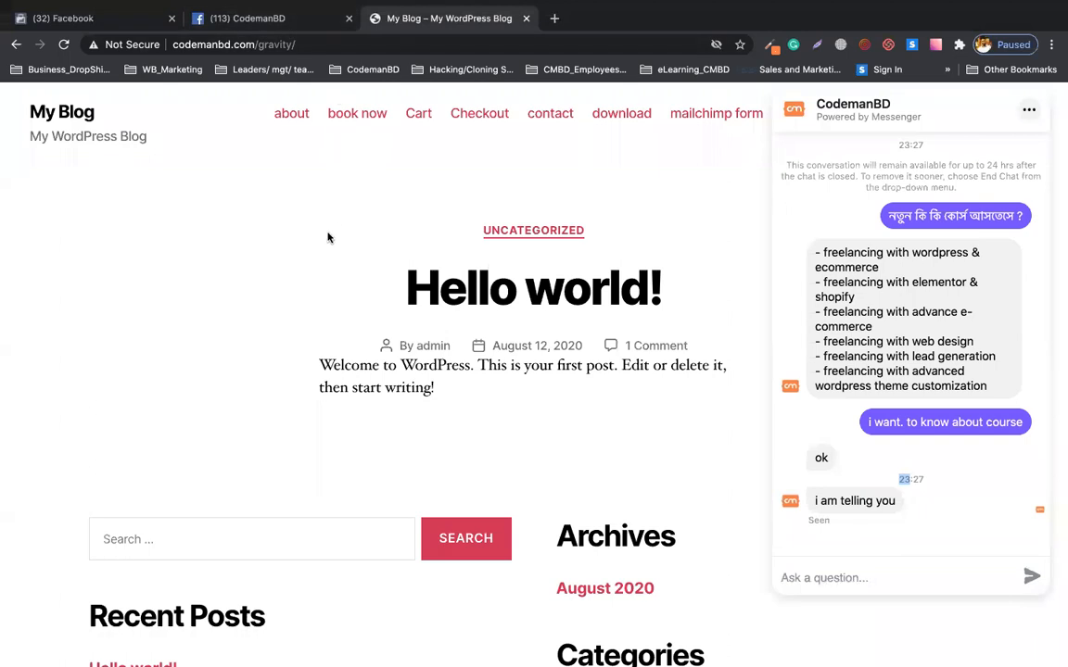
pyautogui.click(298, 26)
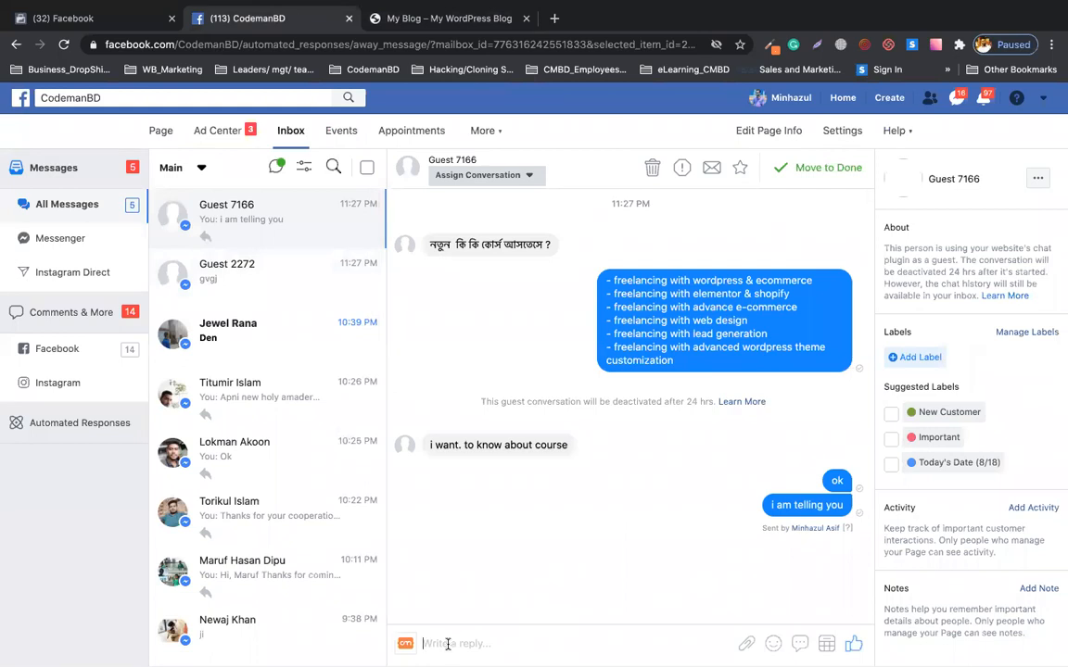
# Send Guest 7166 a note tagging two teammates: 'msg - for testing we use chat bot at site'.
pyautogui.write('@')
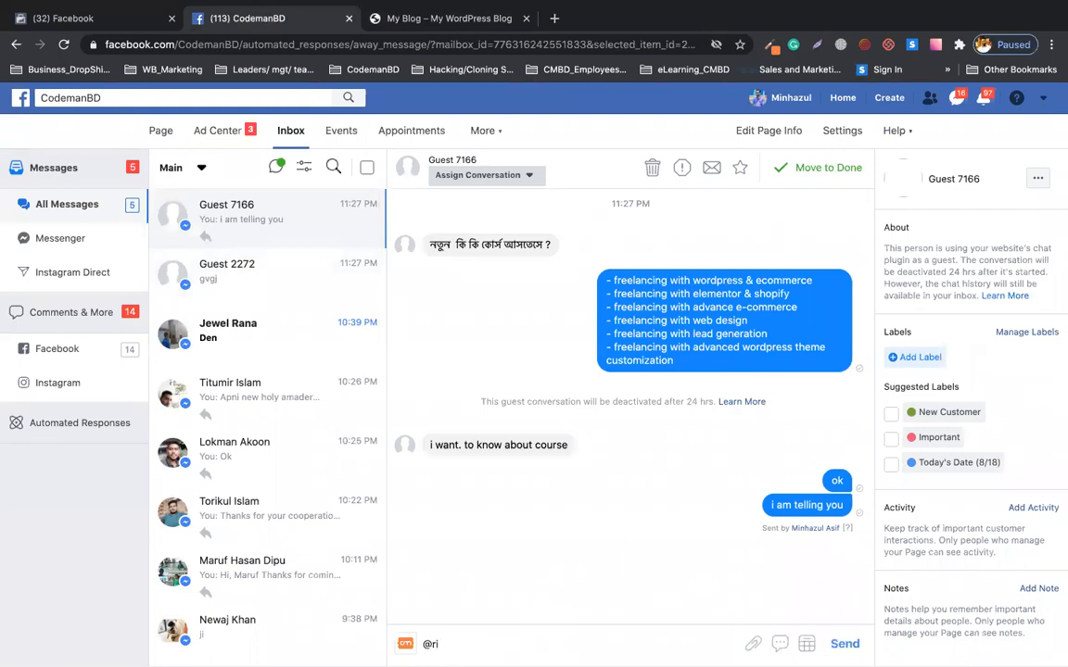
pyautogui.write('robin - rima skip this')
pyautogui.write('msg - for')
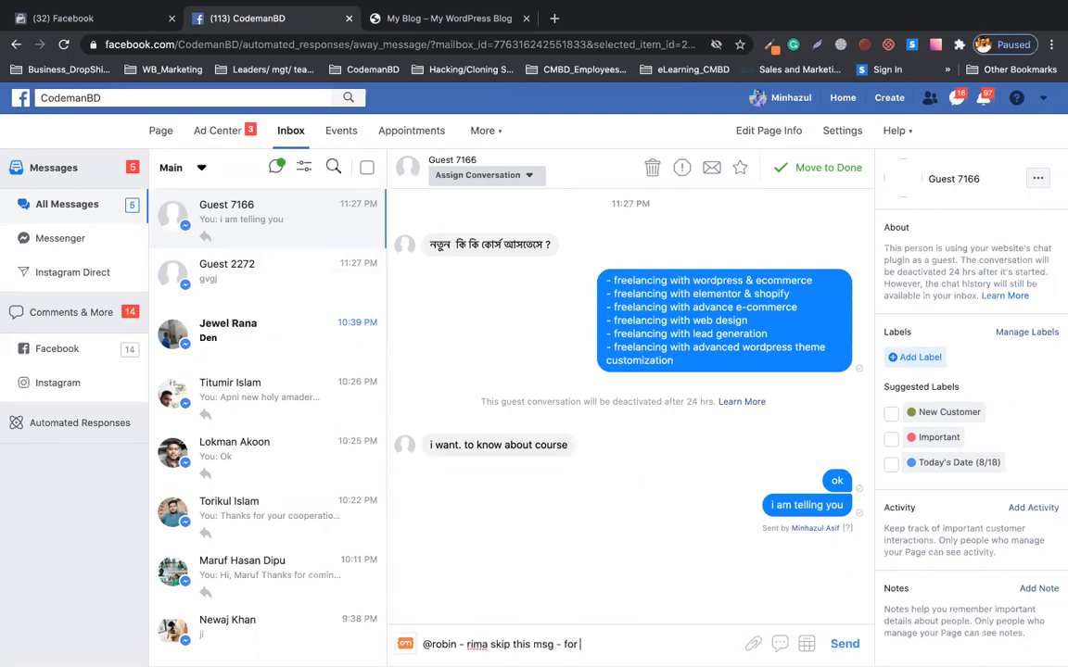
pyautogui.write(' testing we use chat bo')
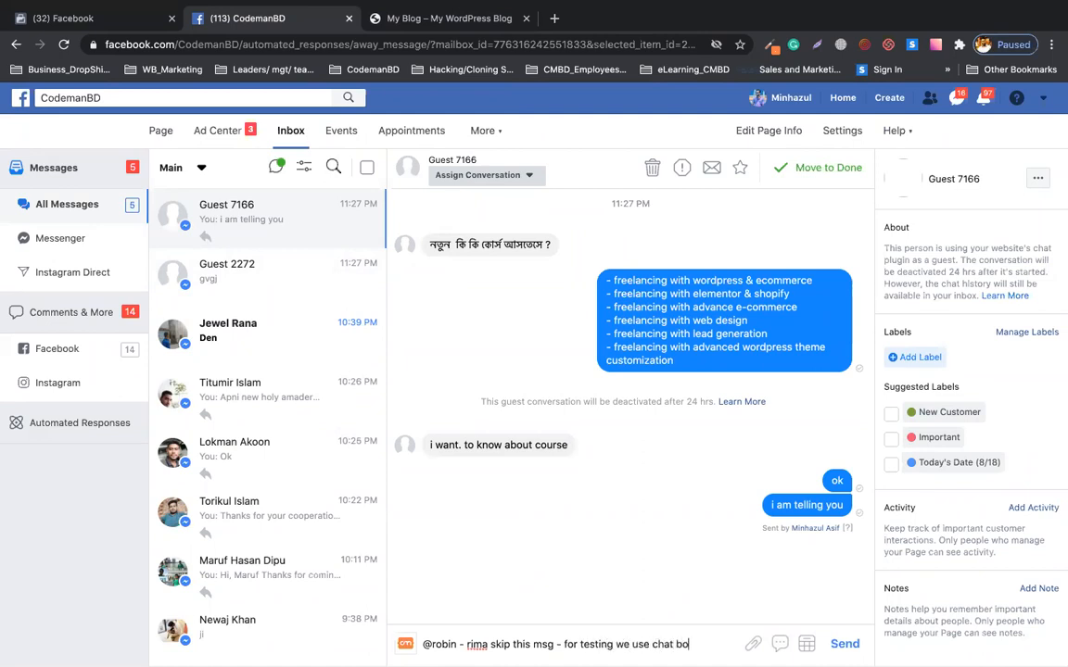
pyautogui.write('t at site')
pyautogui.press('Return')
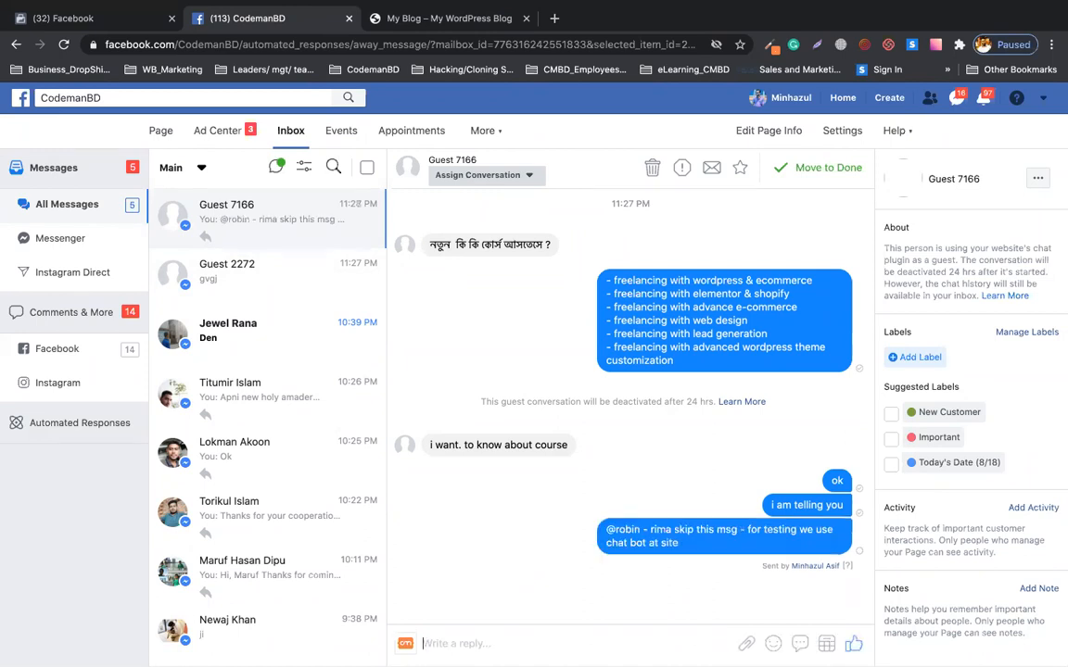
# Paste the same testing note to Guest 2272 and send it, then go to Page Settings.
pyautogui.click(232, 302)
pyautogui.click(598, 649)
pyautogui.write('@robin - rima skip this msg - for testing we use chat bot at site')
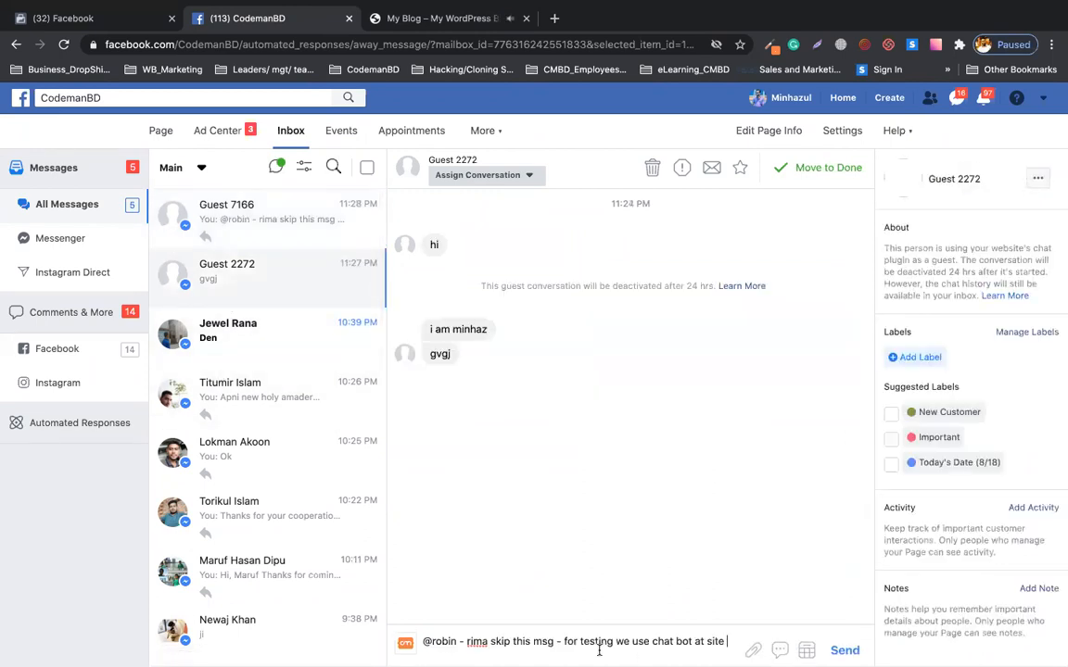
pyautogui.press('Return')
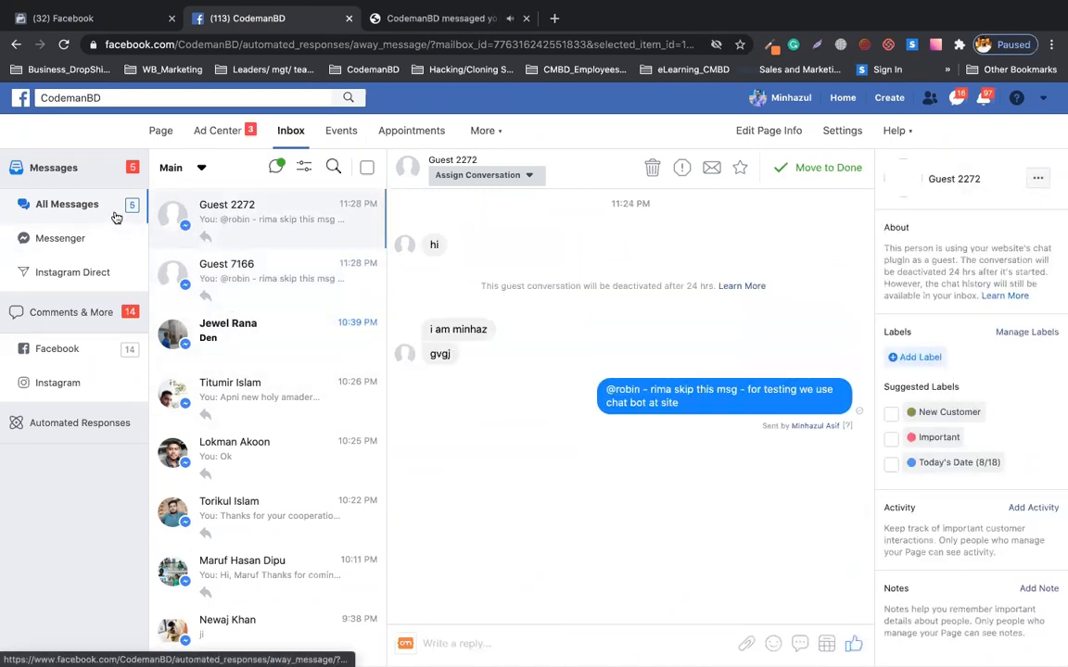
pyautogui.click(831, 131)
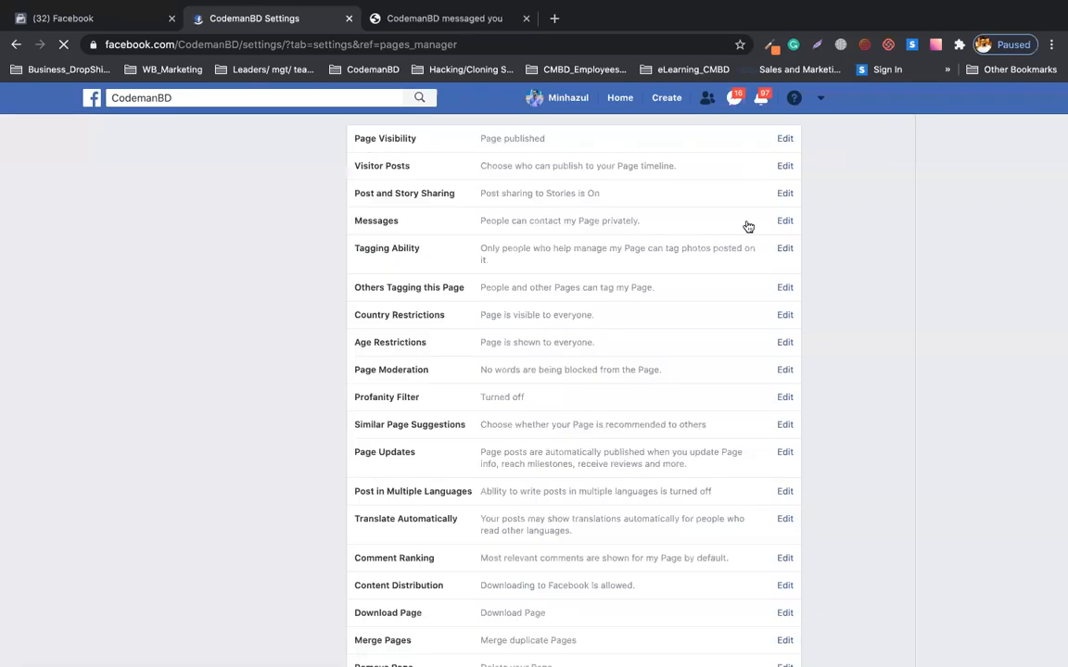
# In Messaging settings, open the greeting editor showing the current 46/160-character greeting and phone preview.
pyautogui.click(232, 251)
pyautogui.click(196, 231)
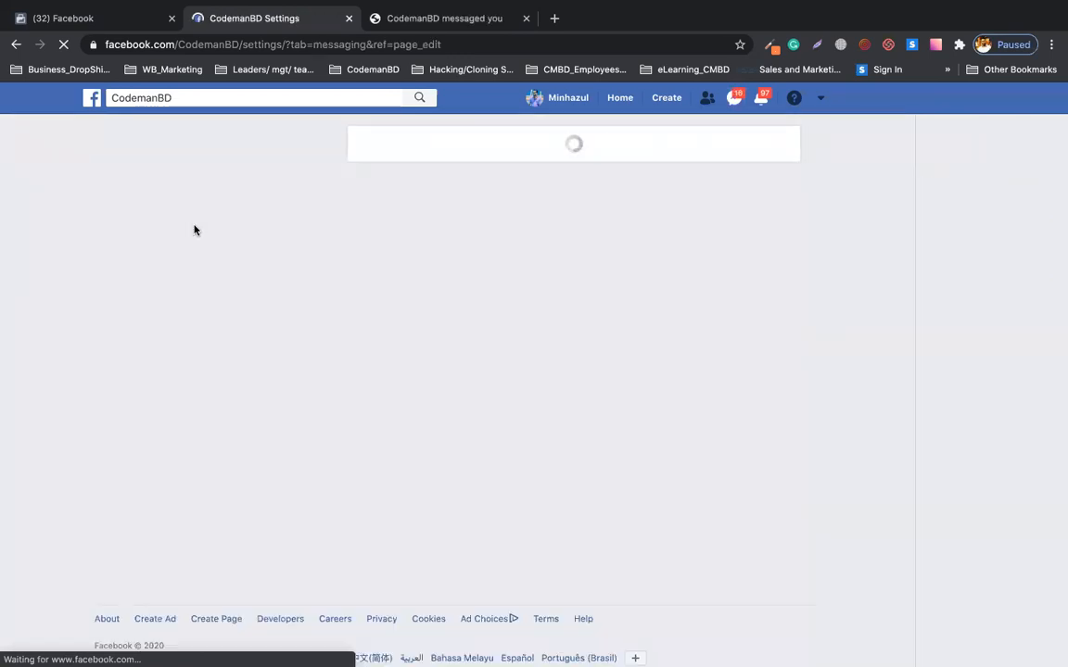
pyautogui.scroll(-4, 414, 349)
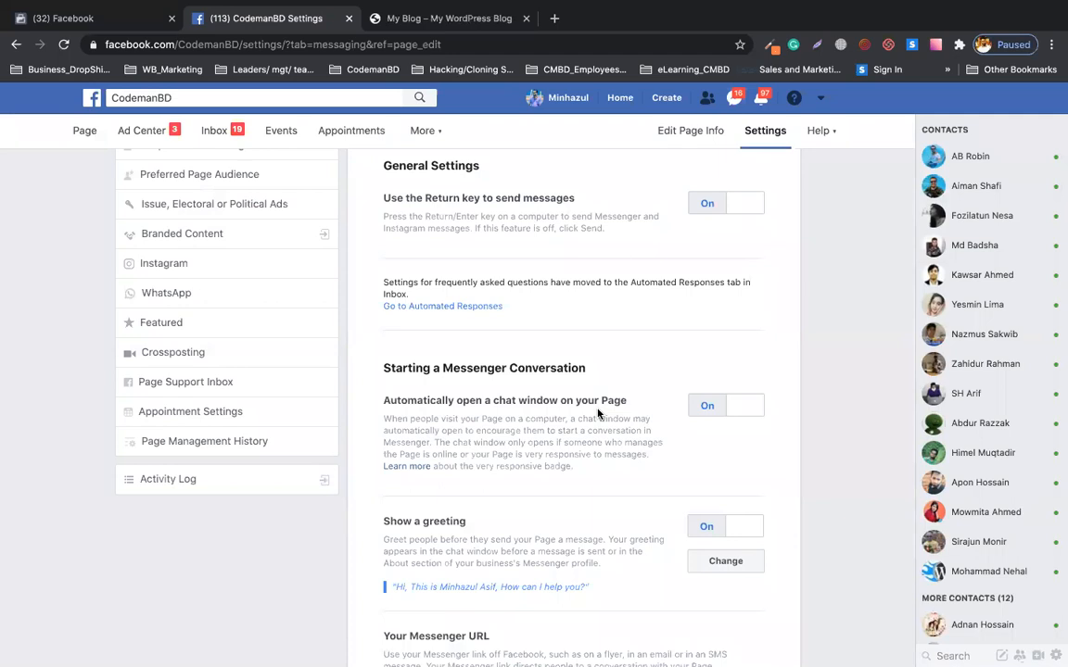
pyautogui.scroll(-2, 556, 387)
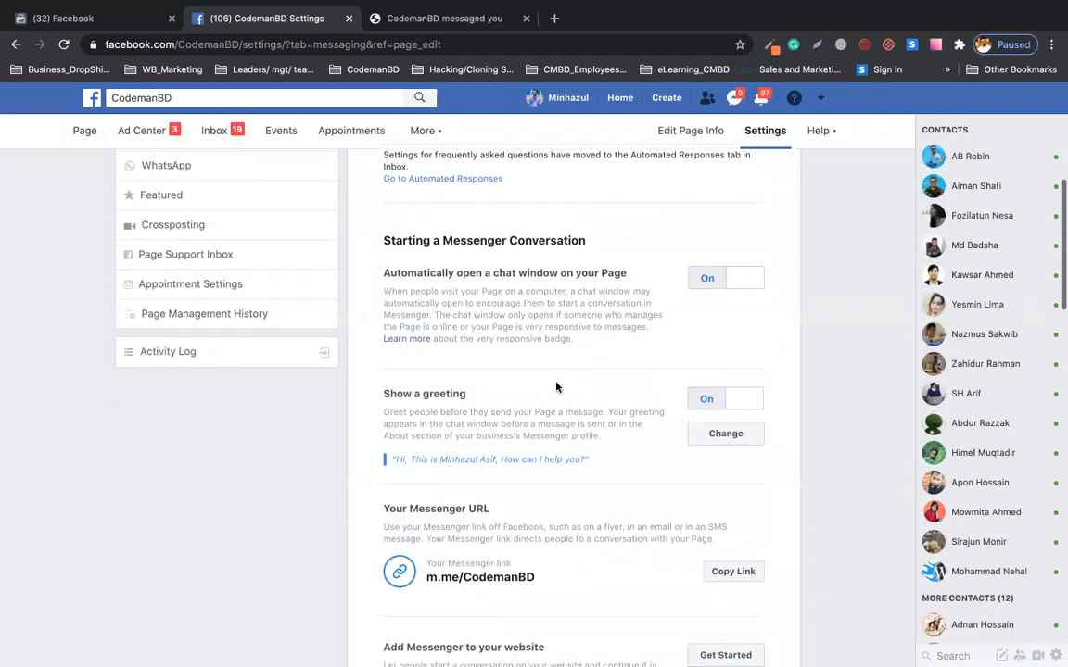
pyautogui.moveTo(398, 456); pyautogui.dragTo(589, 468)
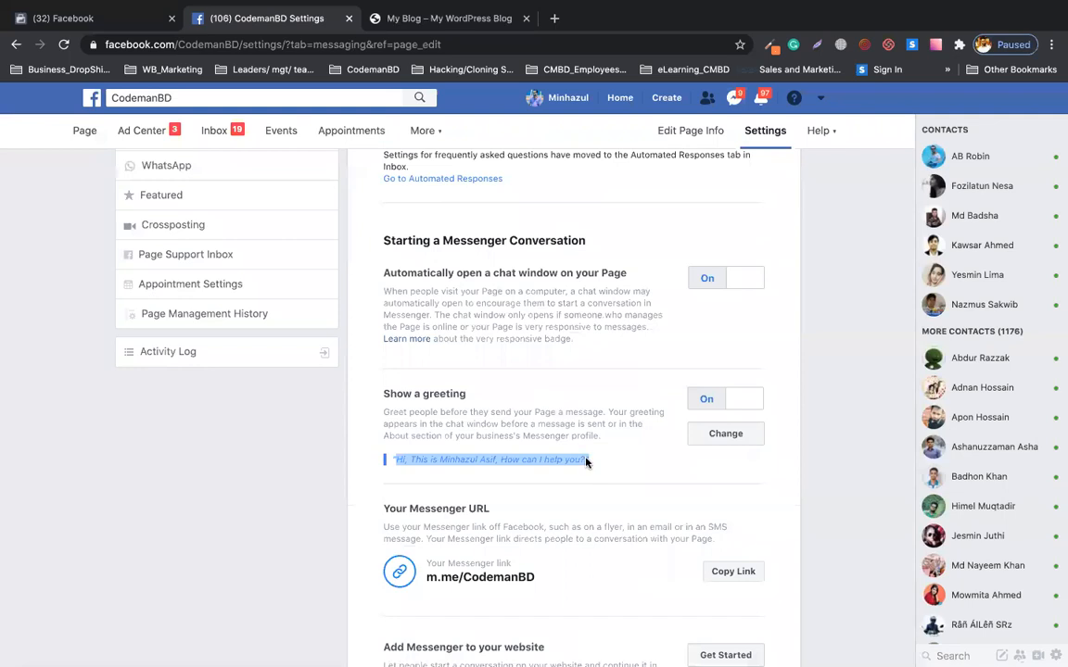
pyautogui.click(748, 435)
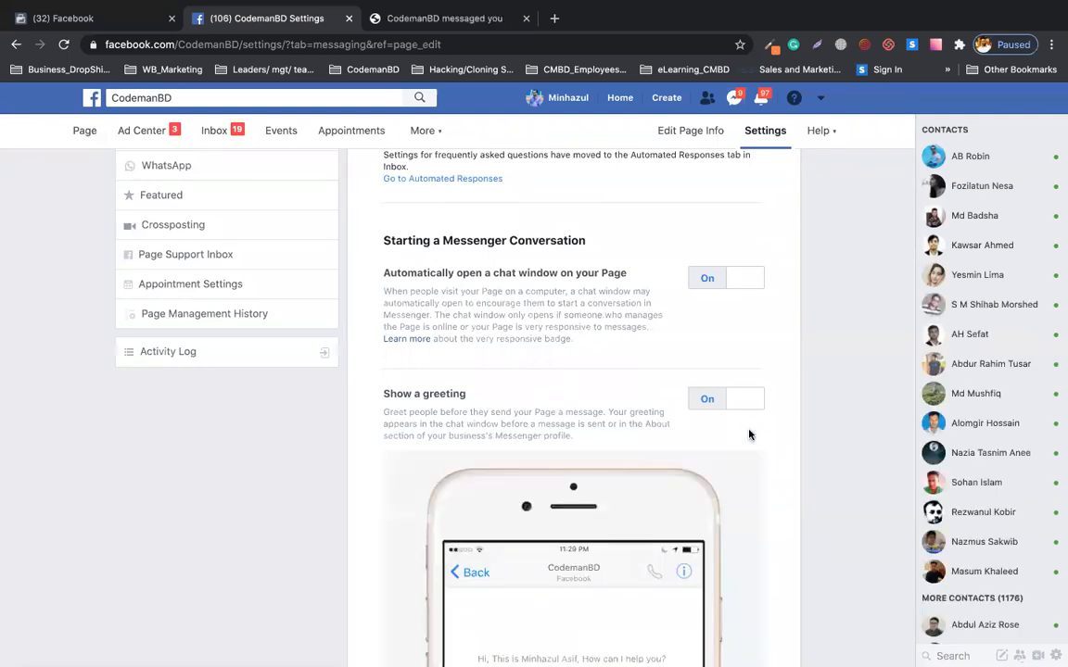
pyautogui.scroll(-5, 749, 435)
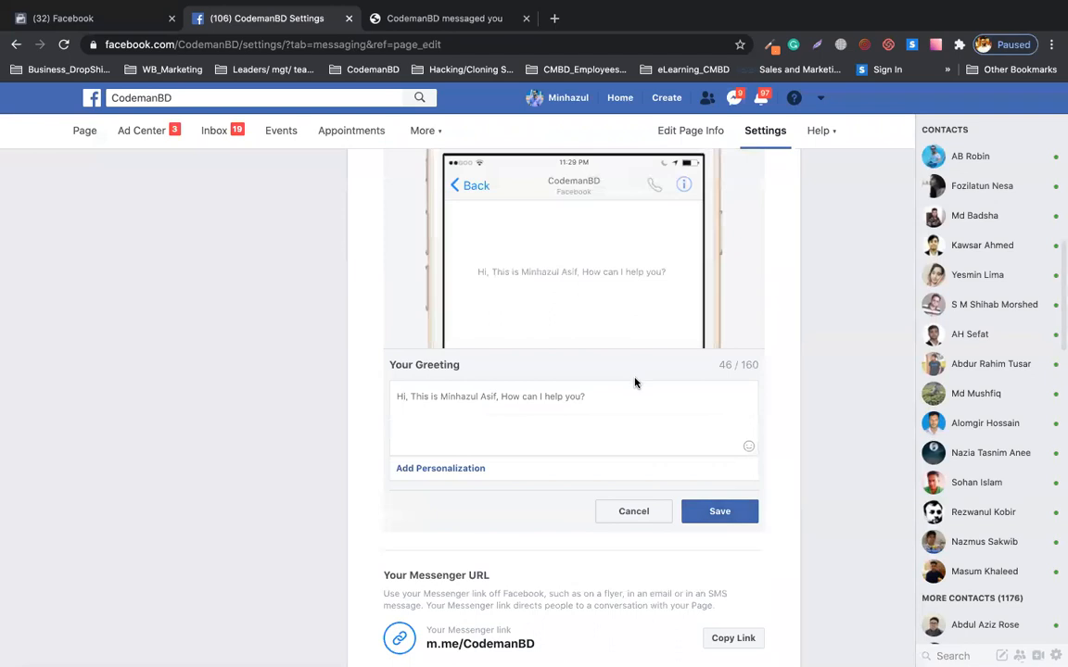
pyautogui.click(598, 393)
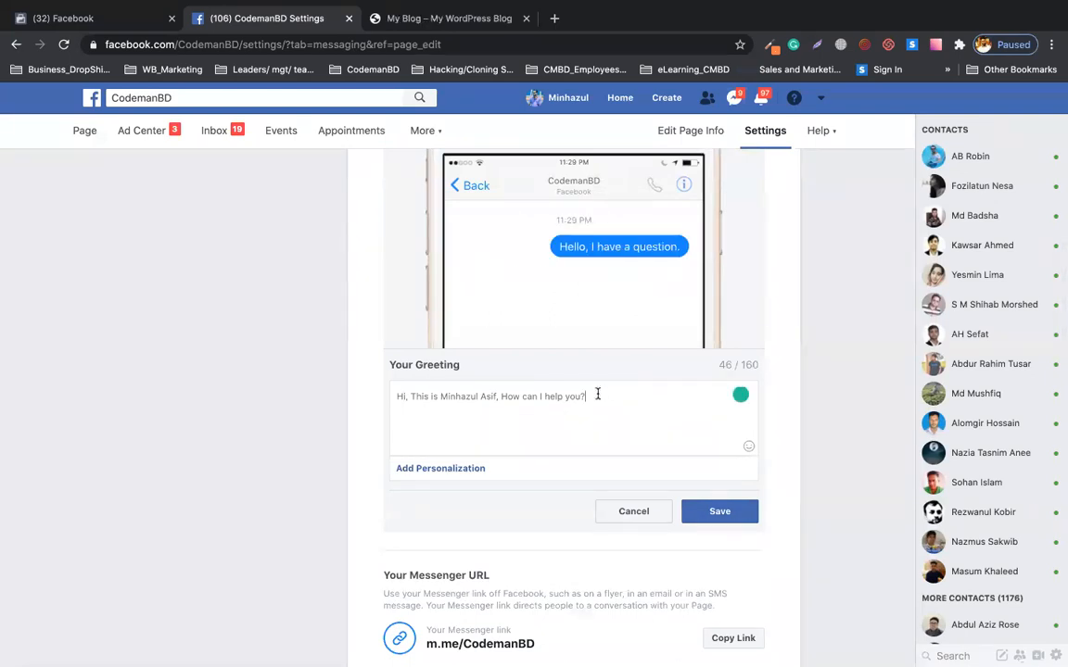
pyautogui.press('XF86AudioRaiseVolume')
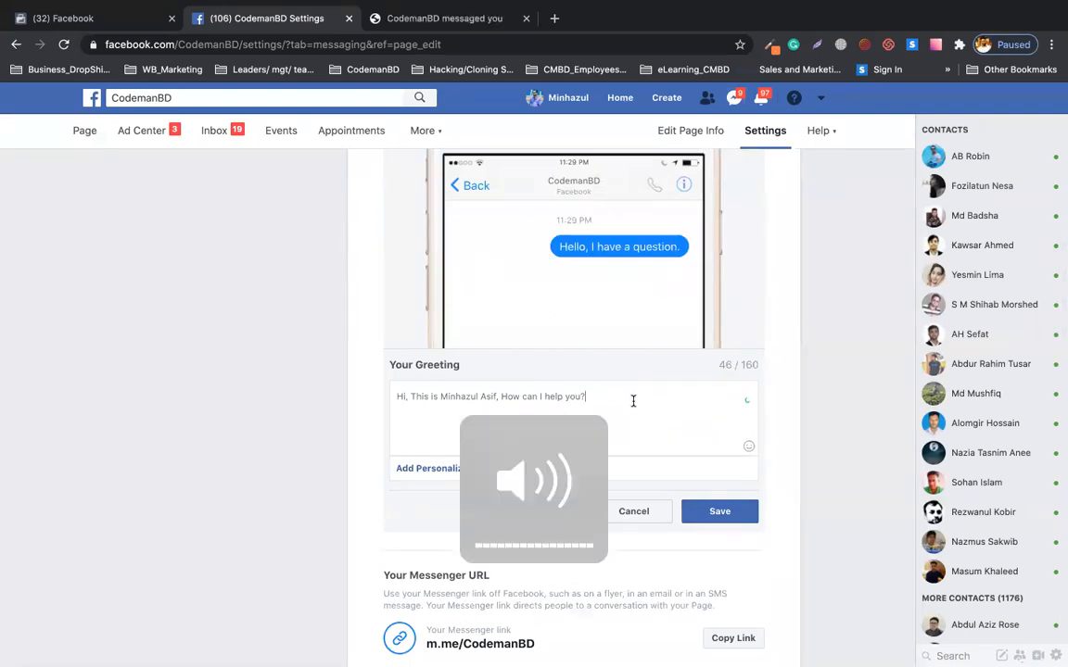
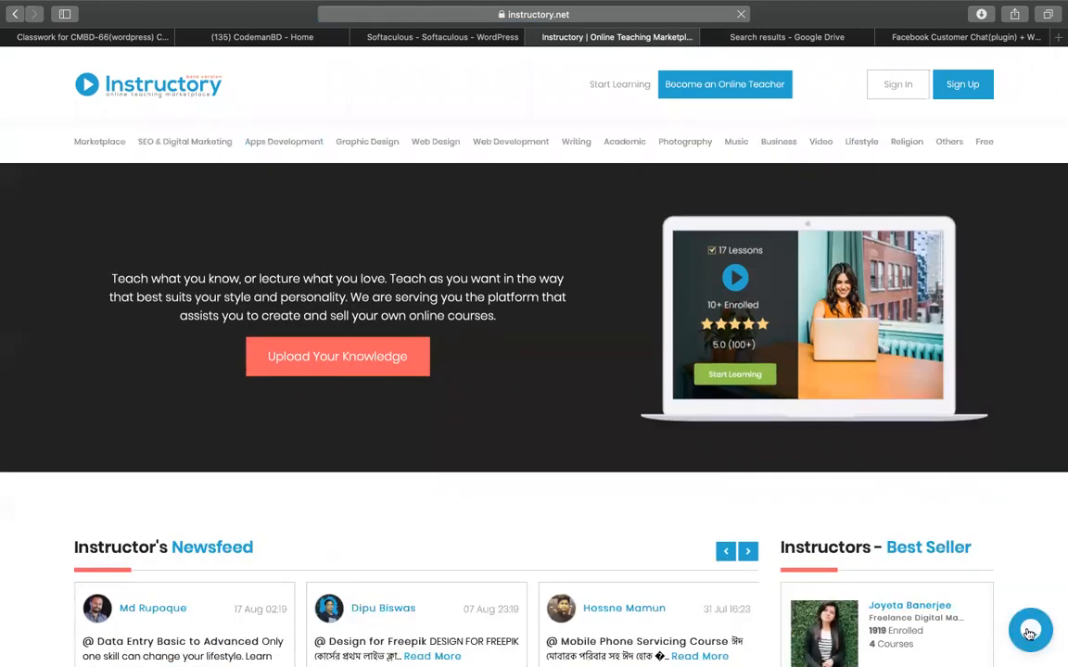
# Open the tawk.to chat form from the bubble on the live Instructory site.
pyautogui.click(1029, 633)
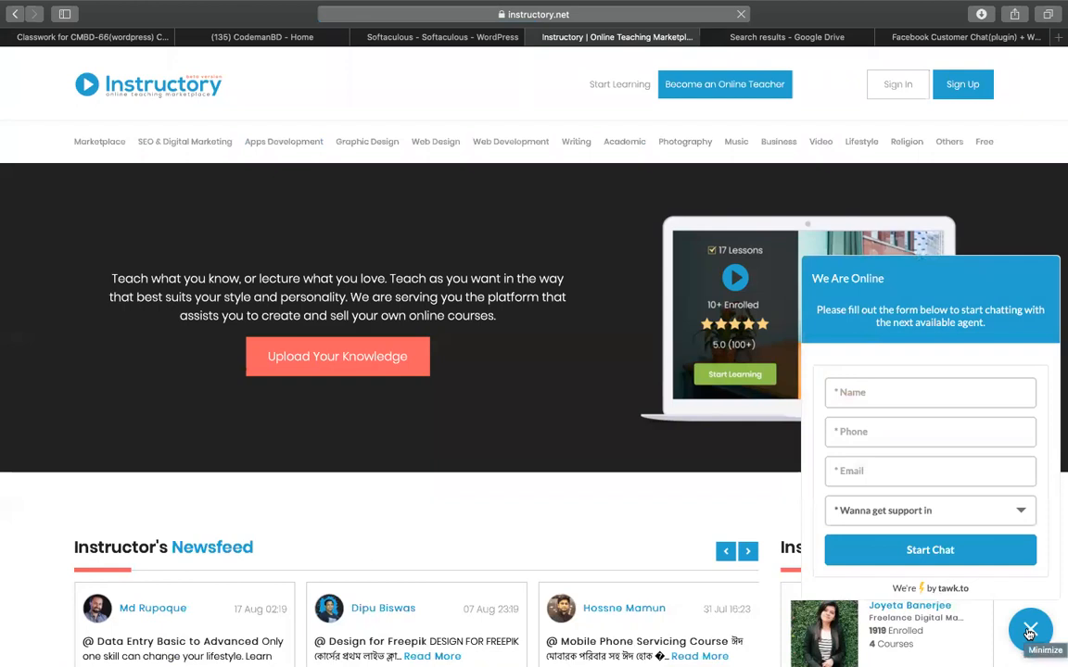
# Highlight the tawk.to credit text in the 'We Are Online' pre-chat form.
pyautogui.moveTo(976, 591); pyautogui.dragTo(939, 590)
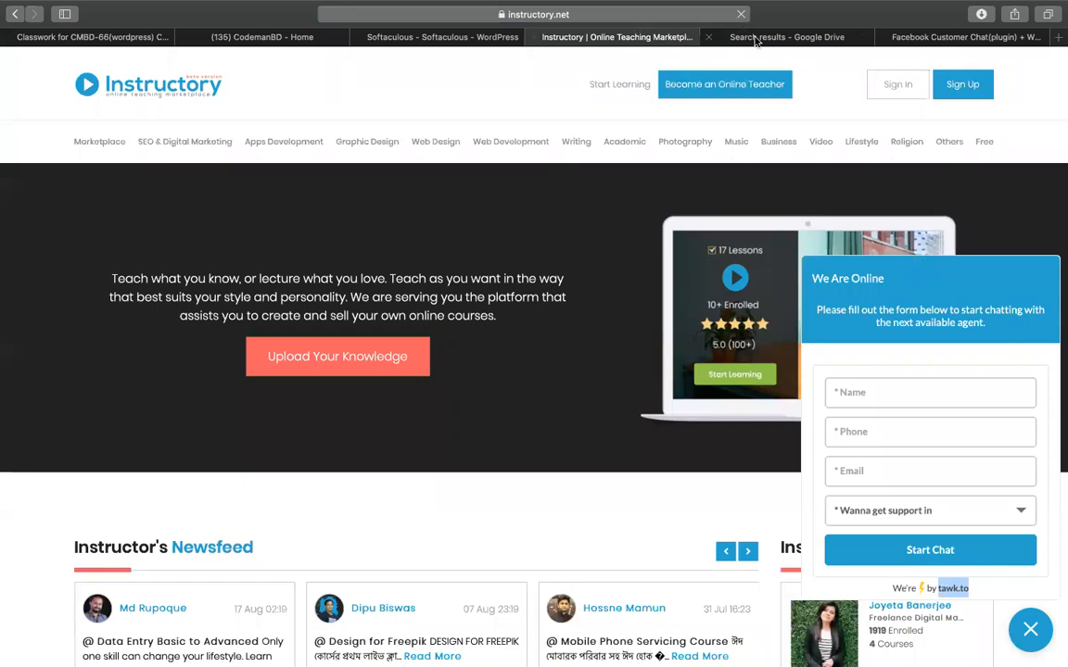
pyautogui.scroll(-4, 934, 515)
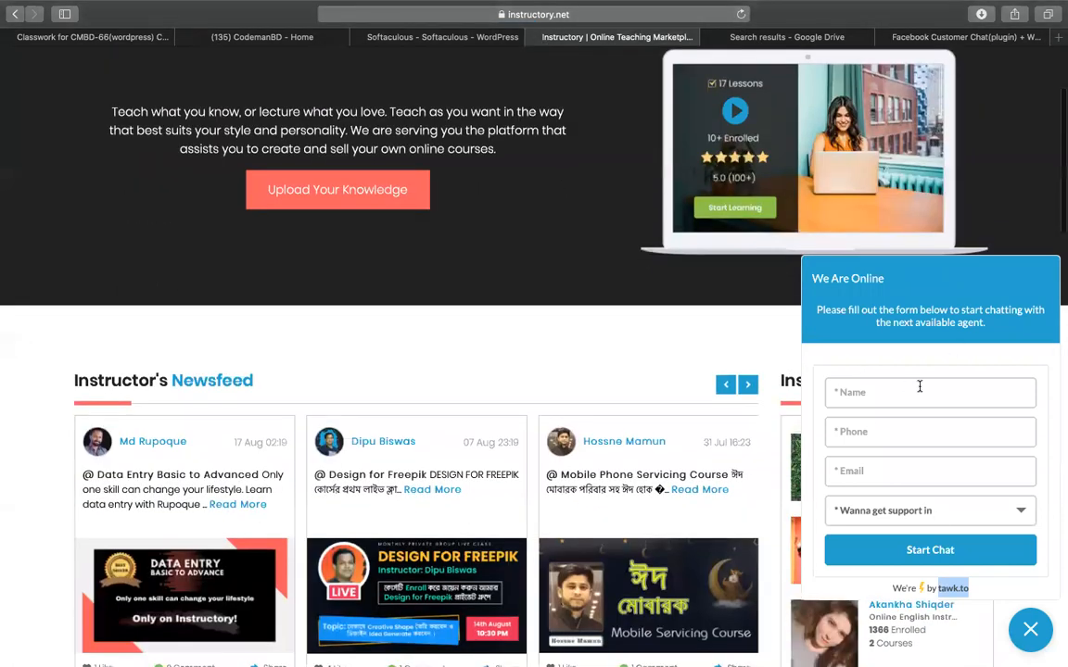
pyautogui.scroll(4, 922, 382)
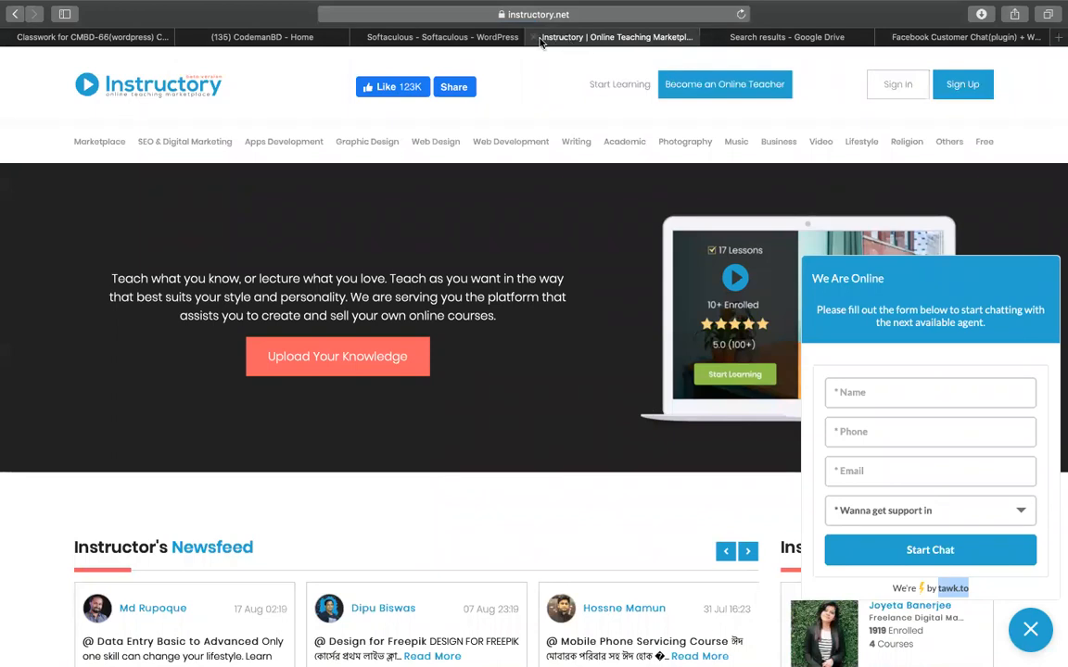
# Glance at the Softaculous install tab, then go to the Google Drive search results.
pyautogui.click(484, 37)
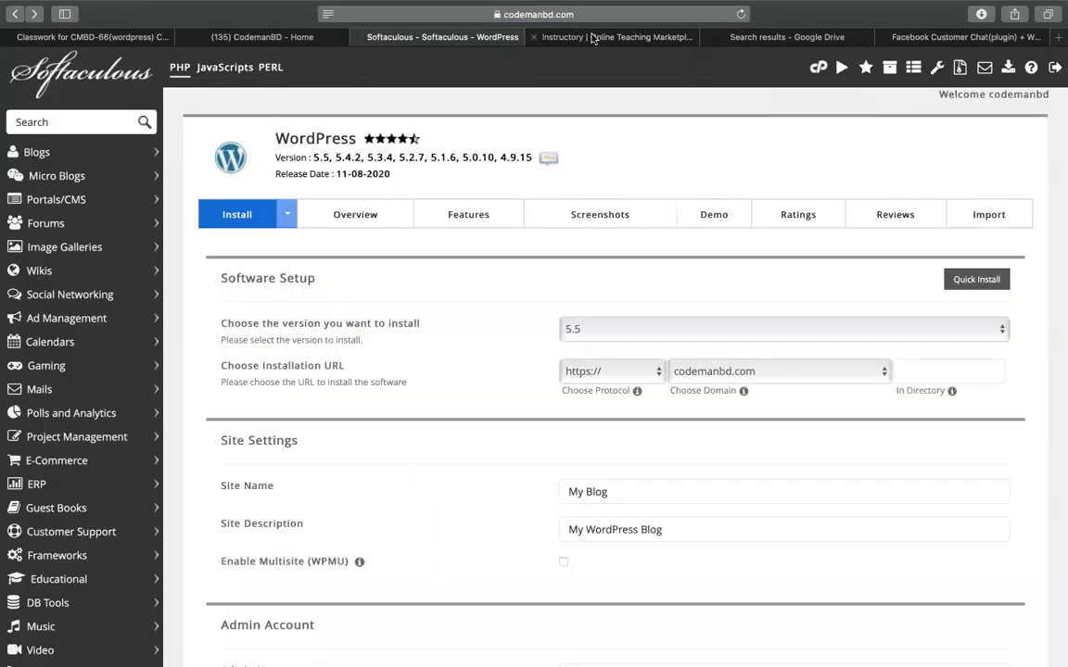
pyautogui.click(591, 38)
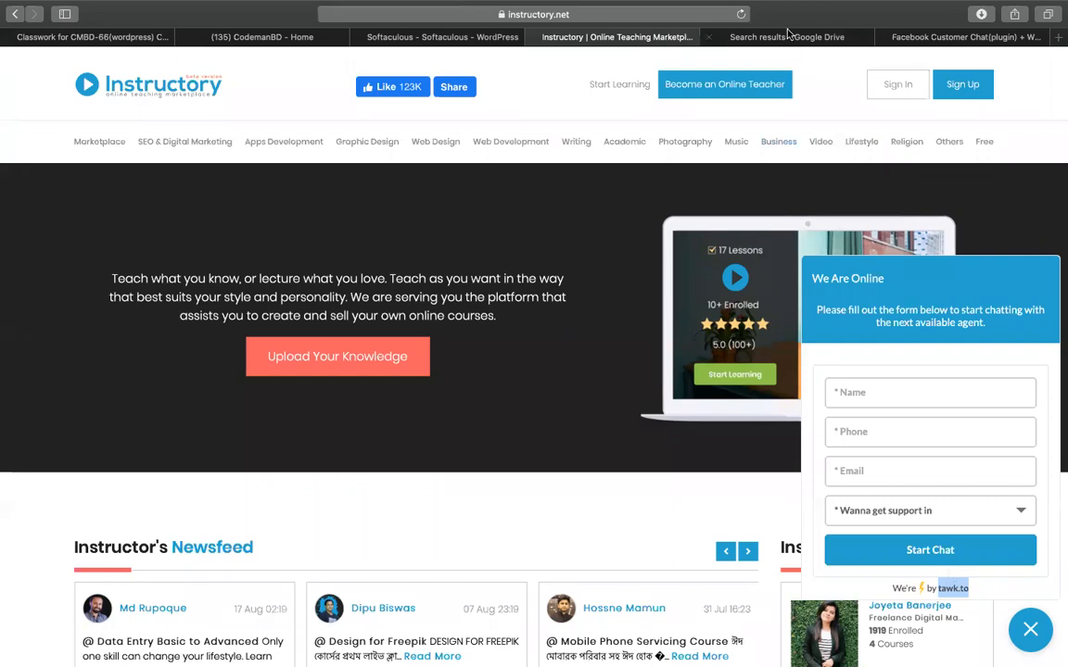
pyautogui.click(714, 36)
# Enter the address 'vtawk.to' in Safari and load it.
pyautogui.click(643, 16)
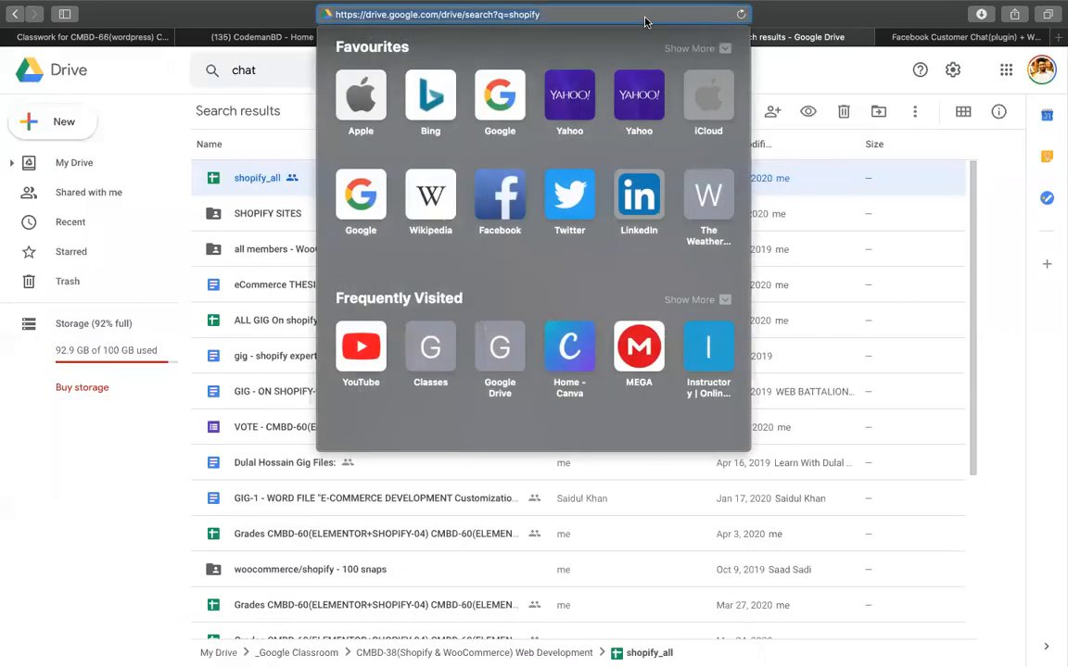
pyautogui.write('vtawk.to')
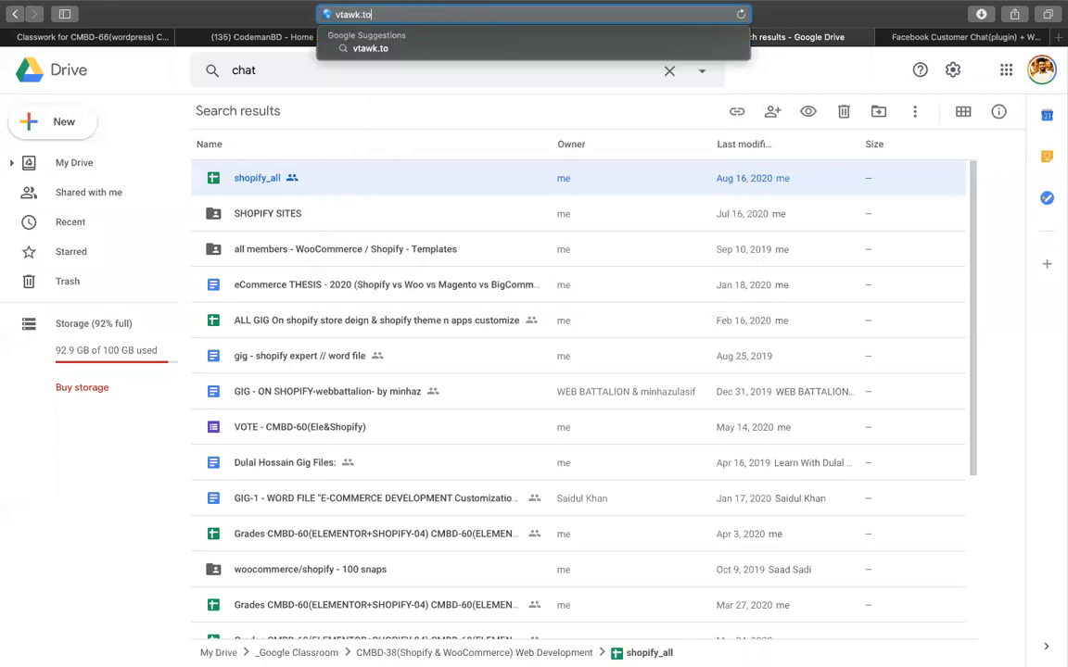
pyautogui.press('Return')
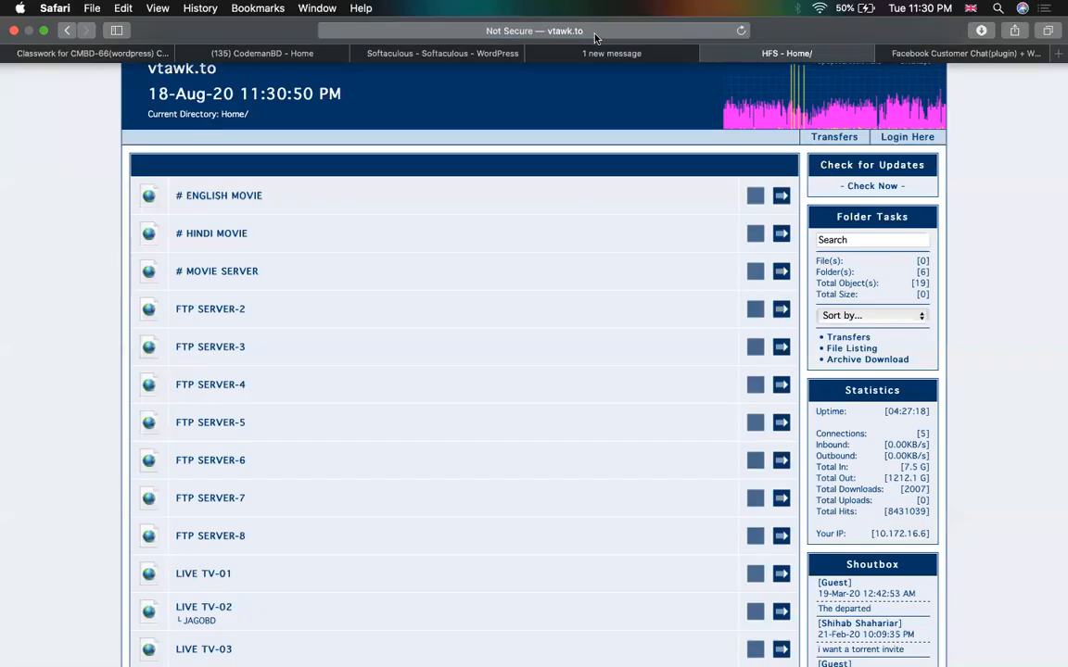
# Search the web for 'crisp chat', then return to the chat plugins notes spreadsheet.
pyautogui.click(584, 31)
pyautogui.write('t')
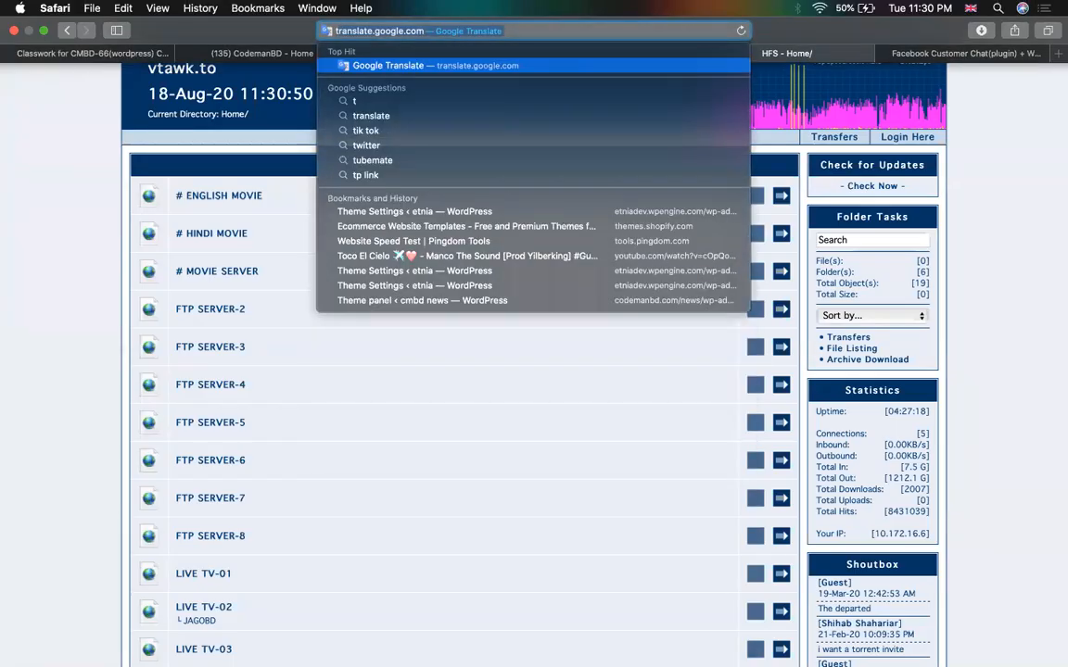
pyautogui.press('BackSpace')
pyautogui.press('BackSpace')
pyautogui.write('cris')
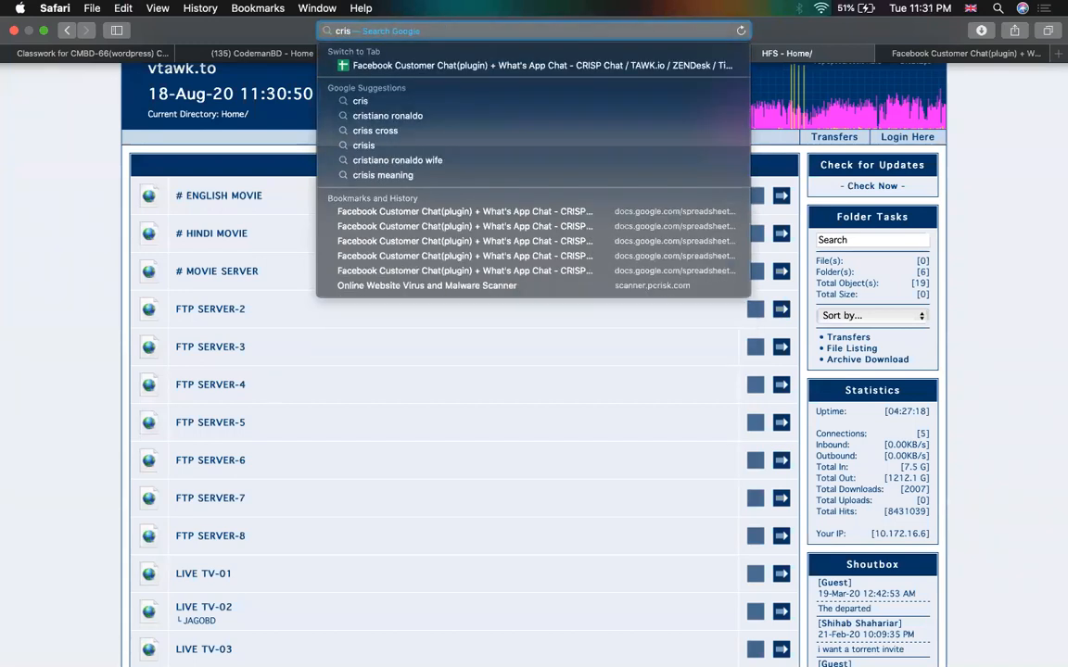
pyautogui.write('p chat')
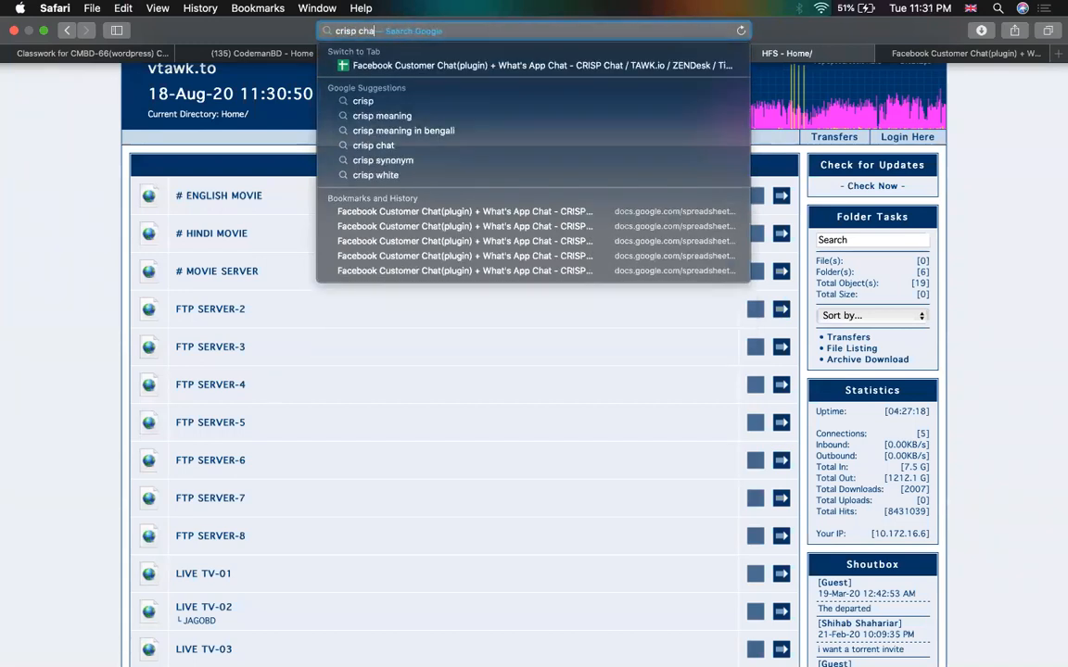
pyautogui.press('Return')
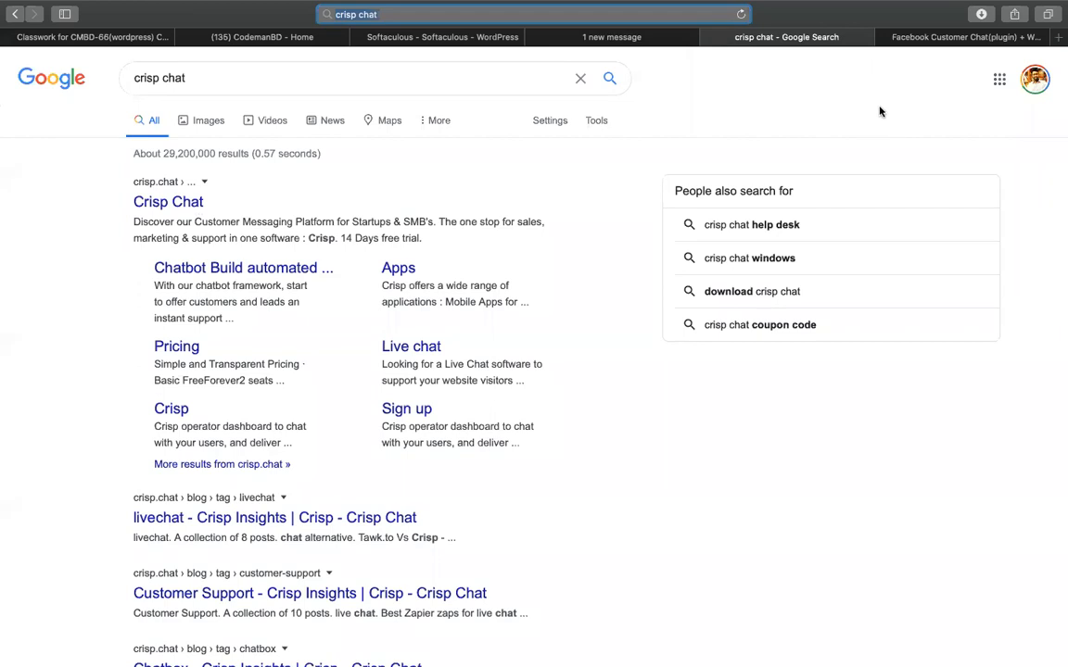
pyautogui.click(943, 37)
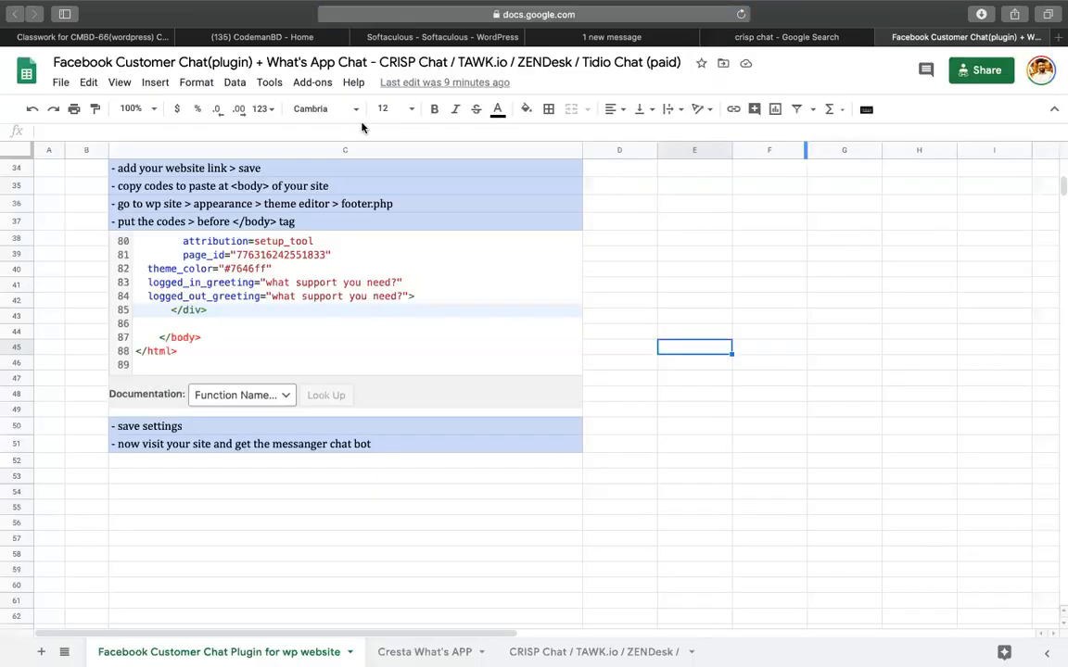
# Open the sheet of Crisp, Tawk and Zendesk notes.
pyautogui.click(851, 297)
pyautogui.scroll(-1, 746, 417)
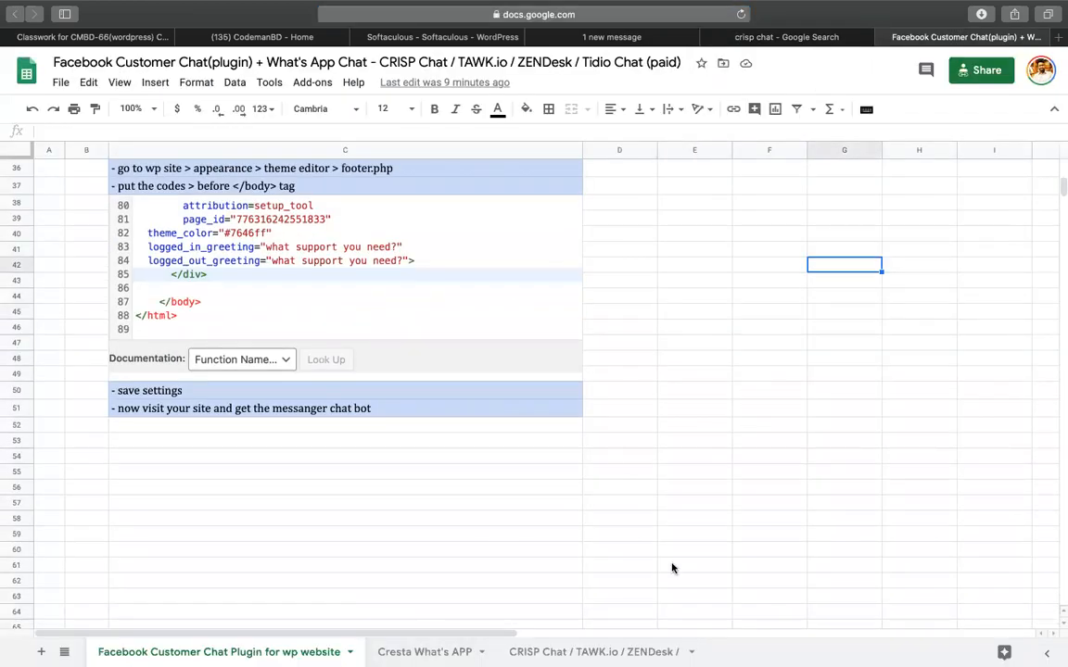
pyautogui.click(559, 655)
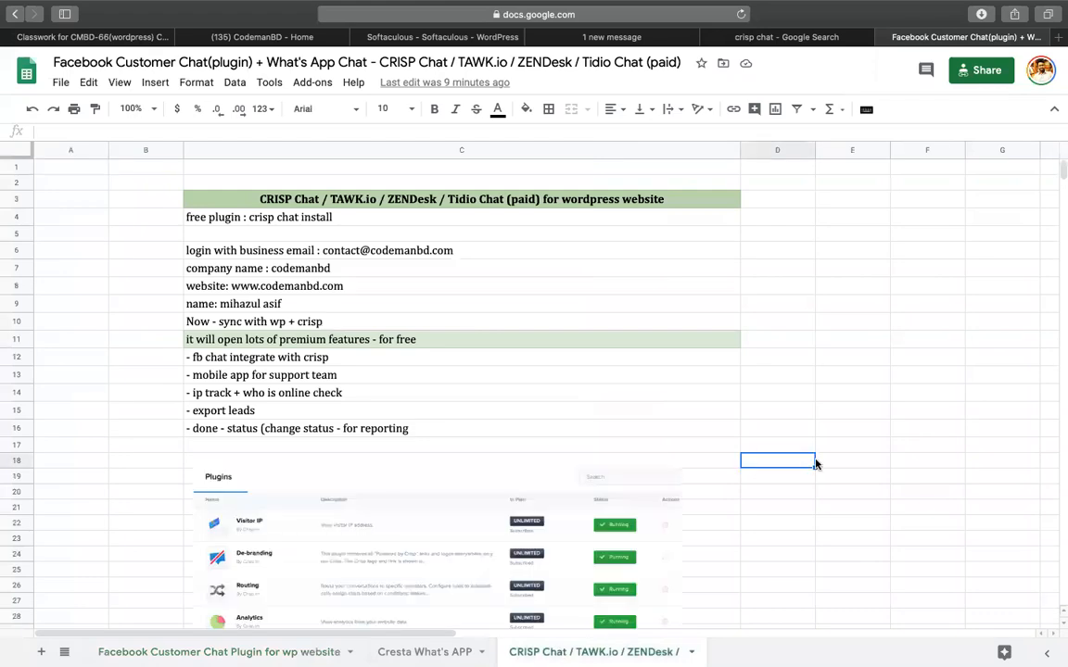
# Go through the Crisp notes: business-email login, free install, website, WP sync, premium features, FB integration, mobile app.
pyautogui.click(306, 248)
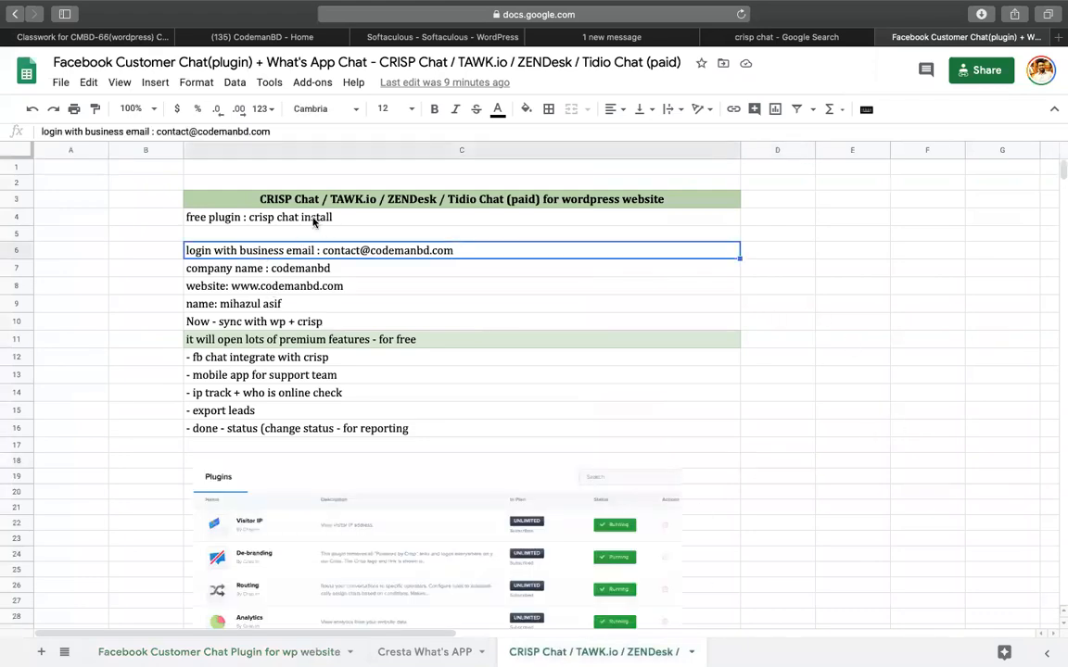
pyautogui.click(278, 216)
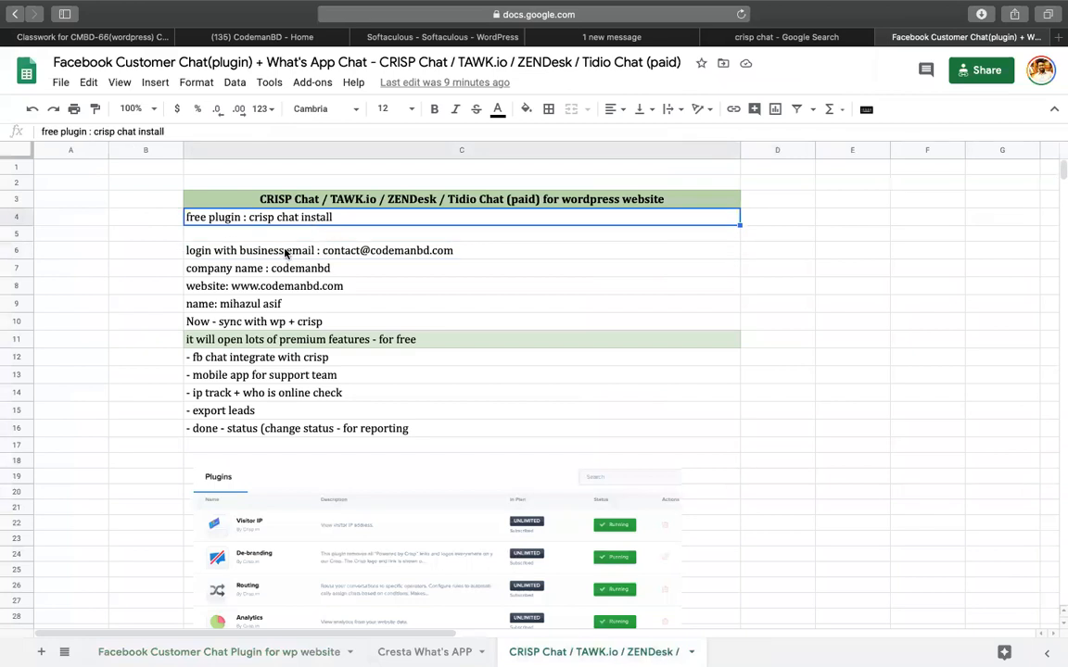
pyautogui.click(287, 250)
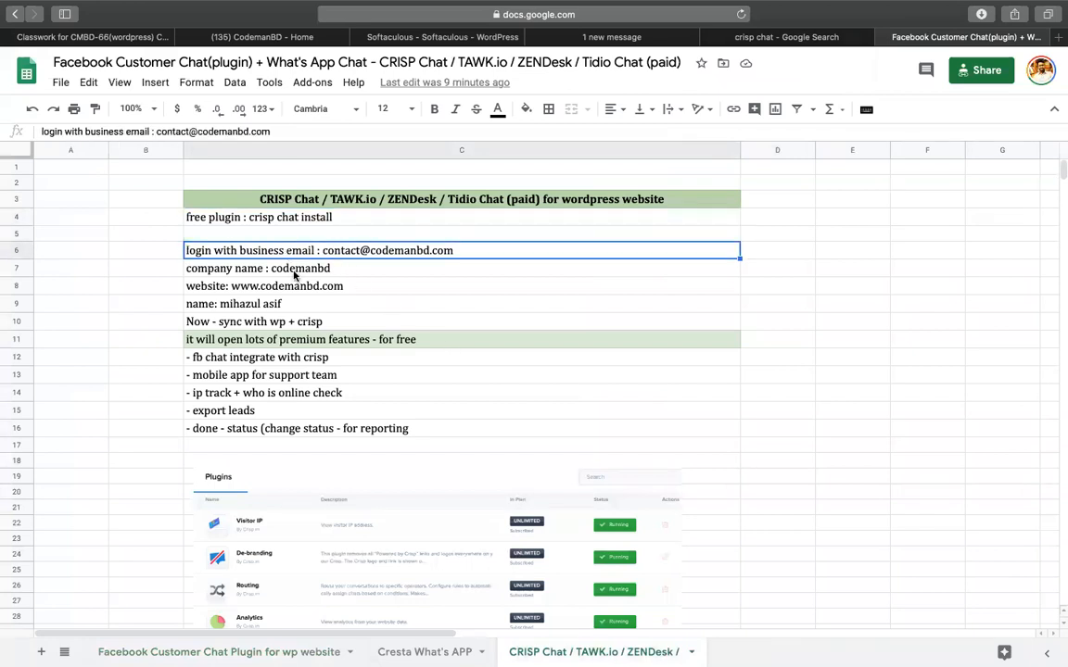
pyautogui.click(208, 285)
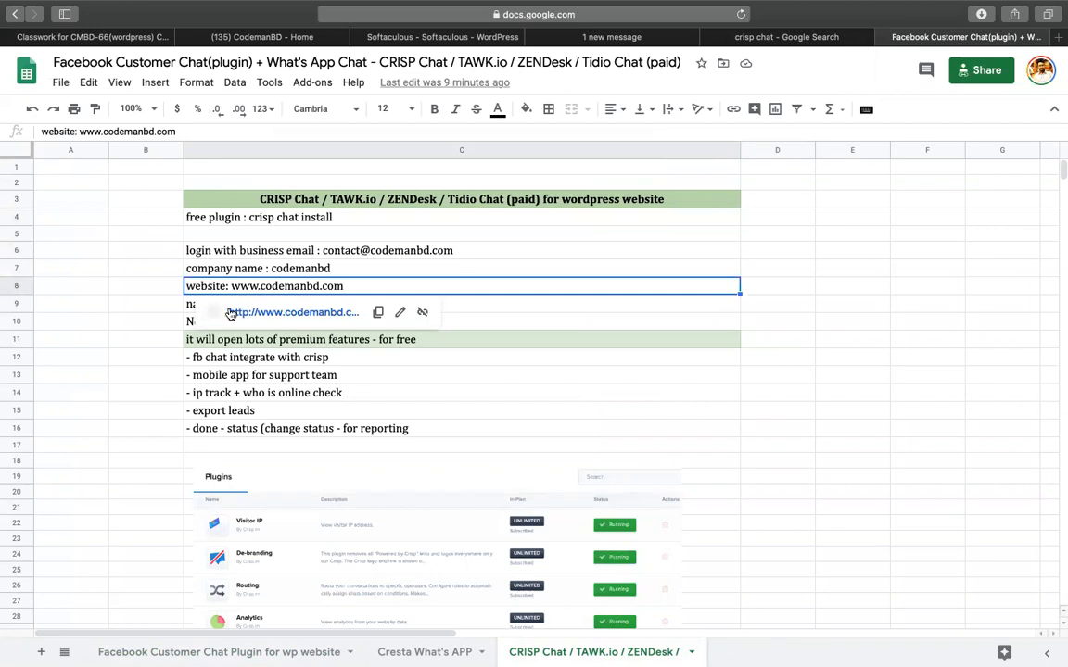
pyautogui.click(162, 303)
pyautogui.click(220, 324)
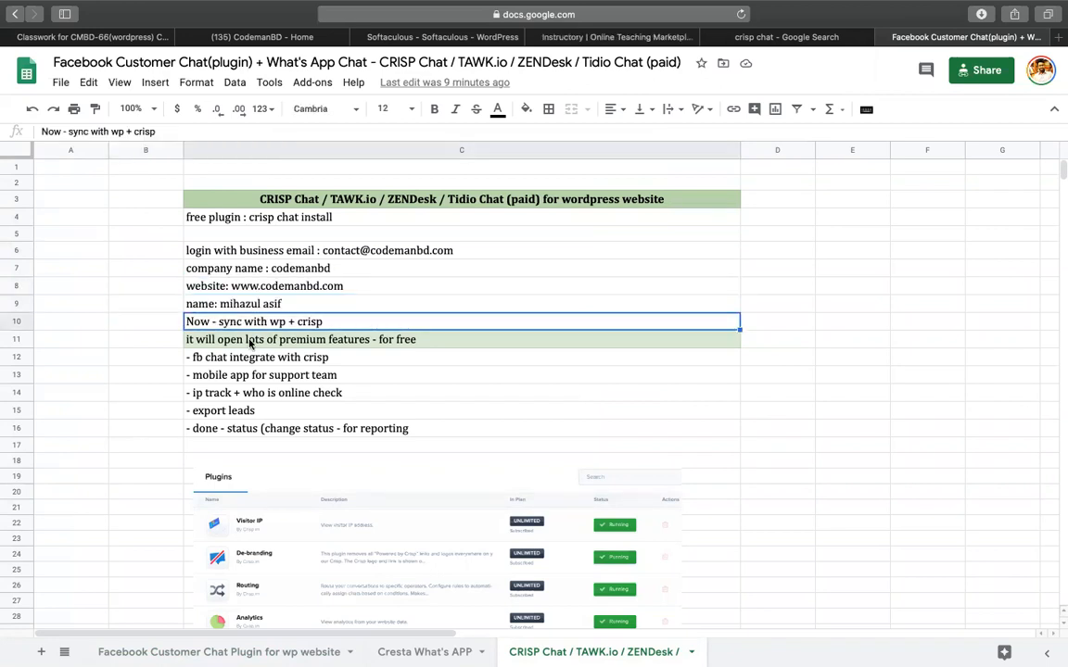
pyautogui.click(244, 342)
pyautogui.click(241, 360)
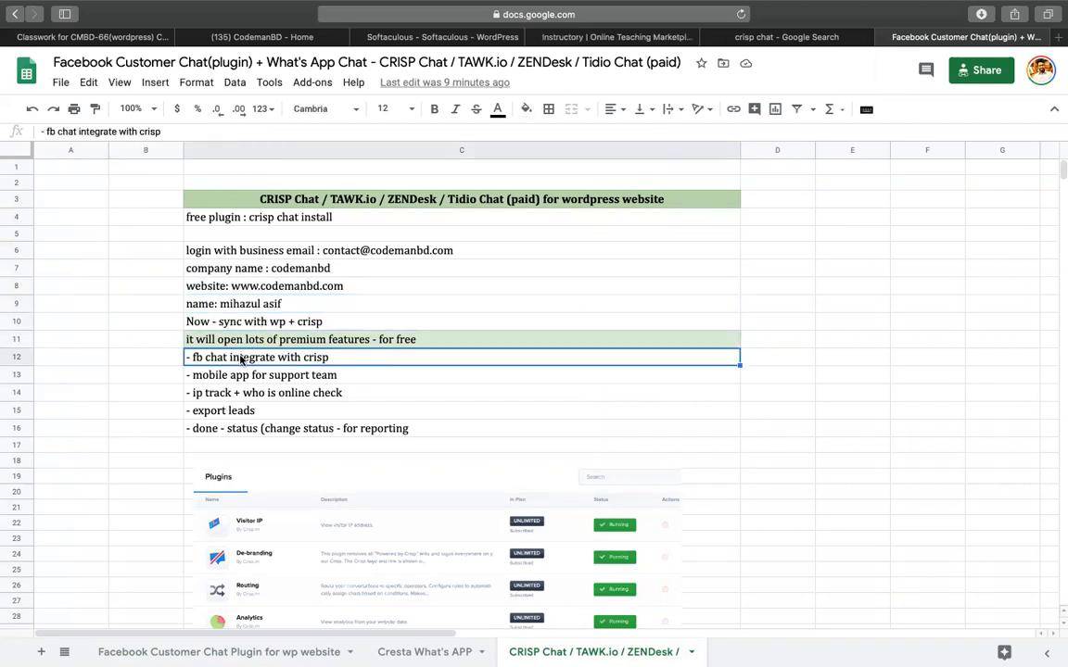
pyautogui.click(238, 375)
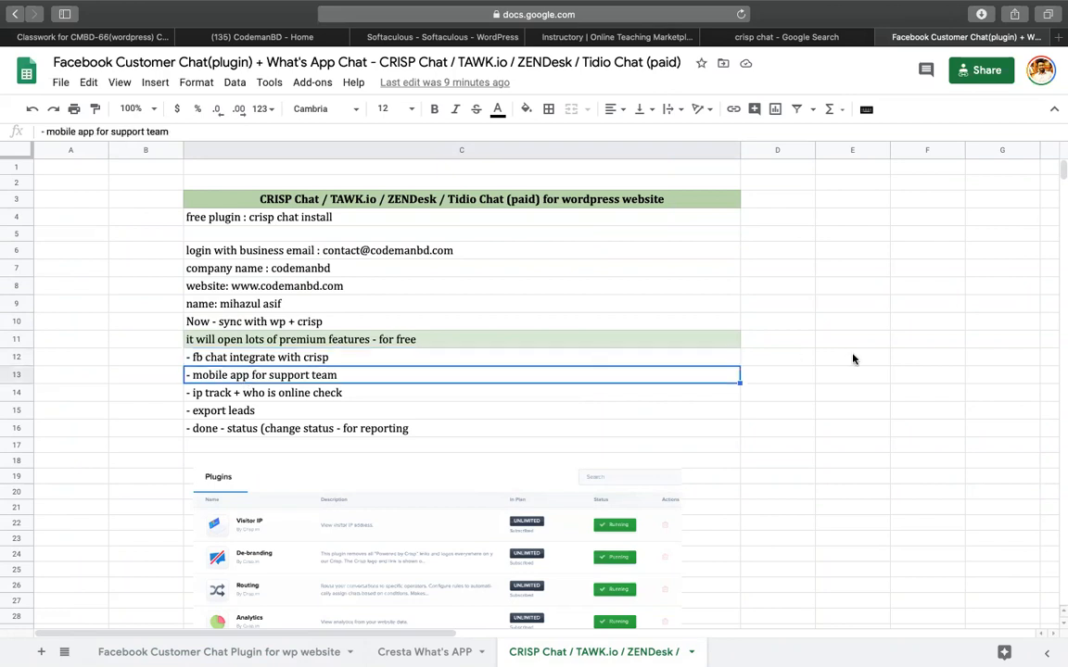
# Scroll around the notes sheet to review the rest of its content.
pyautogui.scroll(-5, 854, 359)
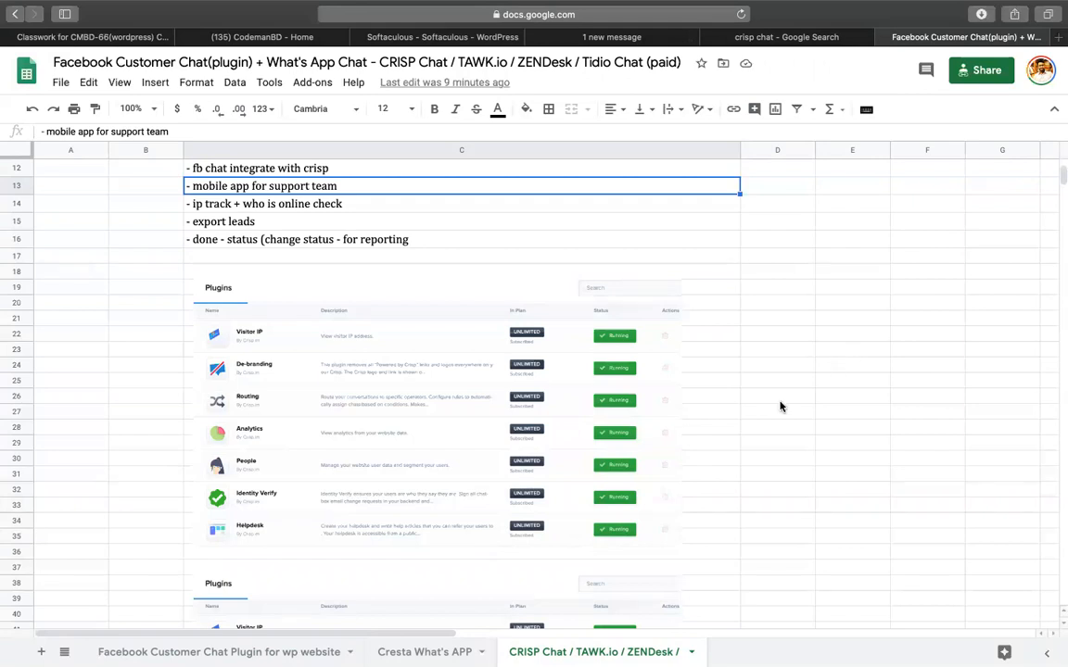
pyautogui.scroll(-10, 779, 405)
pyautogui.scroll(-7, 452, 363)
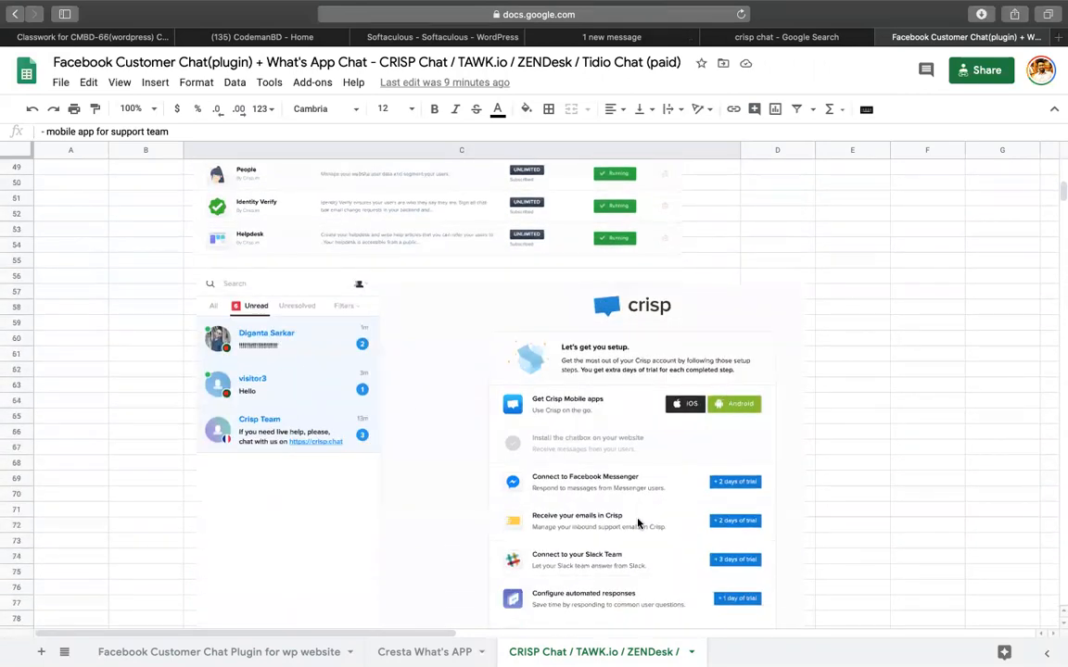
pyautogui.scroll(-2, 572, 462)
pyautogui.hscroll(1, 572, 463)
pyautogui.scroll(1, 572, 462)
pyautogui.scroll(5, 572, 461)
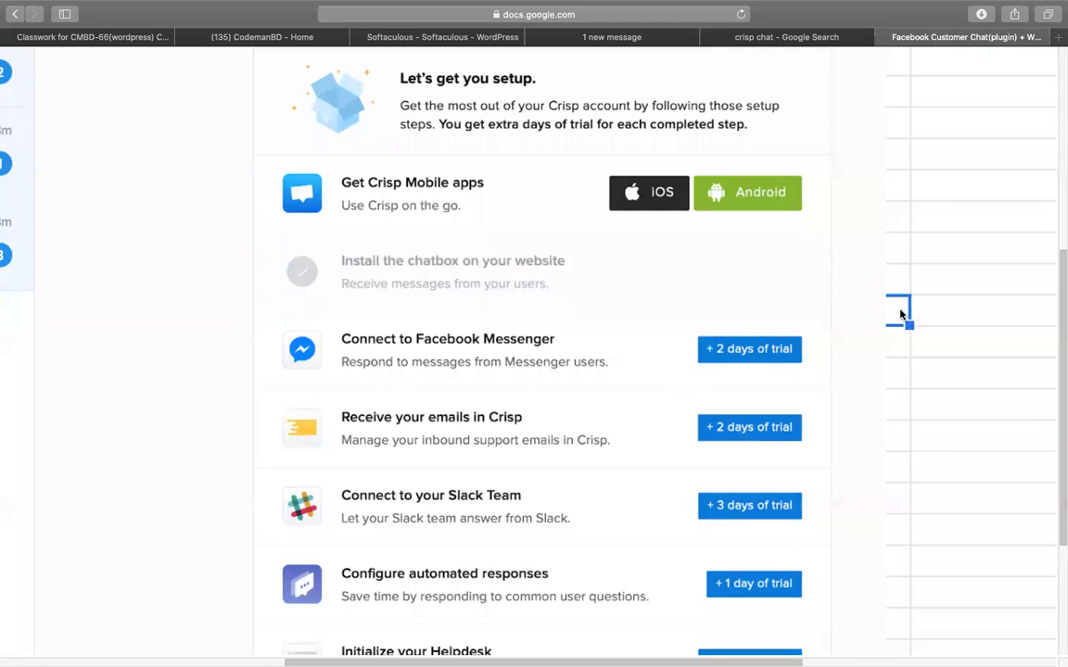
pyautogui.scroll(-5, 899, 316)
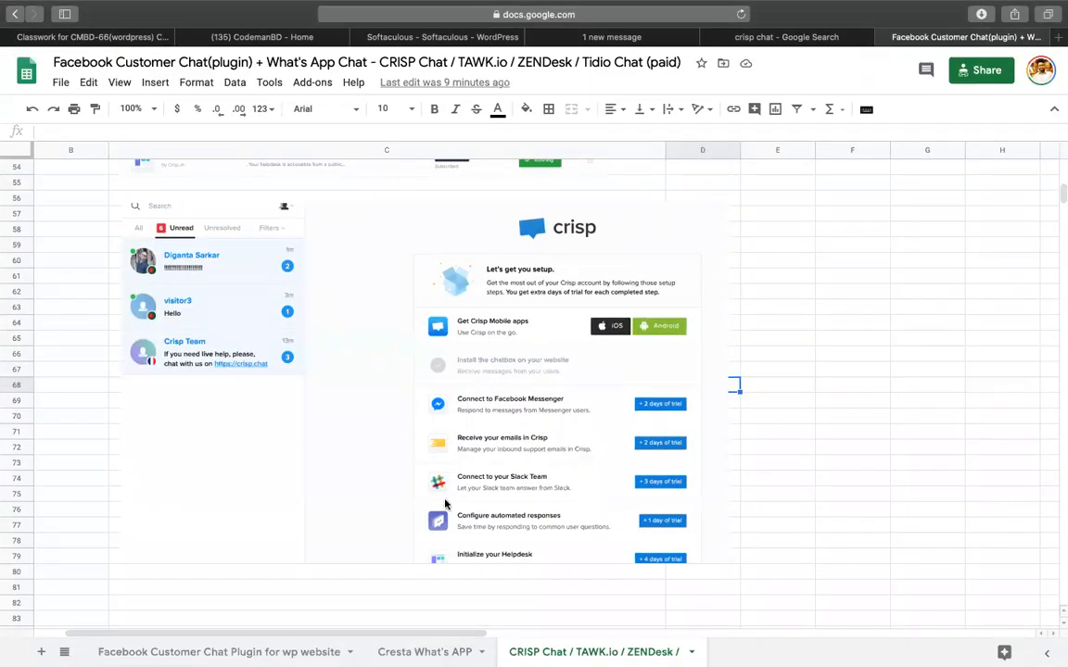
pyautogui.scroll(20, 445, 504)
pyautogui.hscroll(-1, 445, 504)
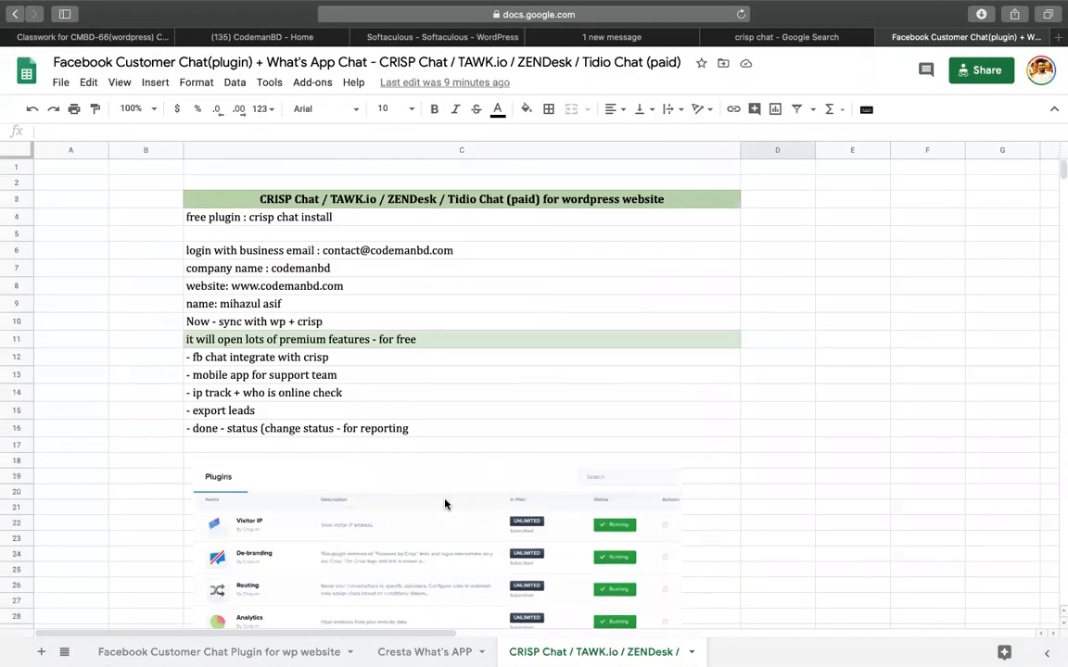
# Inspect title cell C3 with its TAWK.io link and the name note in C9.
pyautogui.click(257, 205)
pyautogui.click(350, 199)
pyautogui.click(397, 199)
pyautogui.click(935, 286)
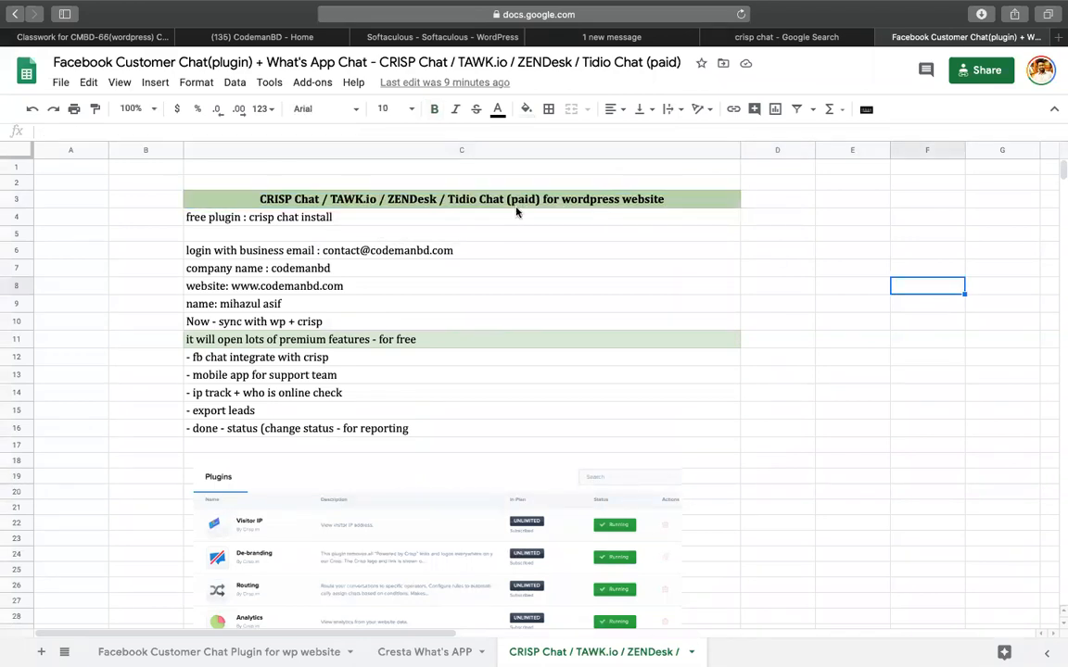
pyautogui.click(474, 197)
pyautogui.click(857, 358)
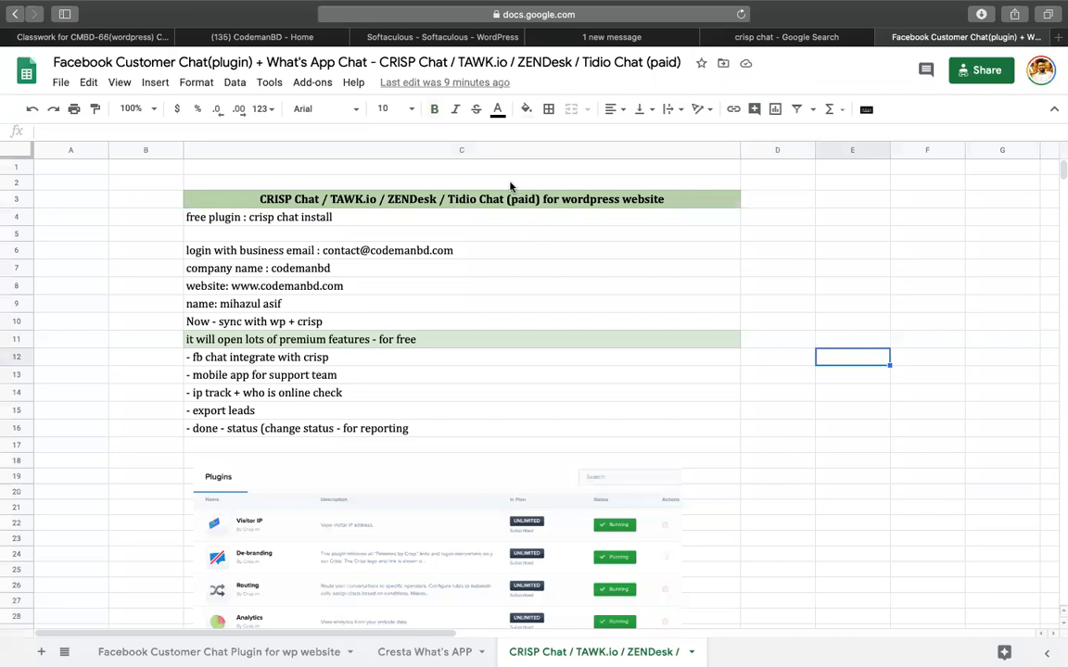
pyautogui.click(571, 200)
pyautogui.click(645, 303)
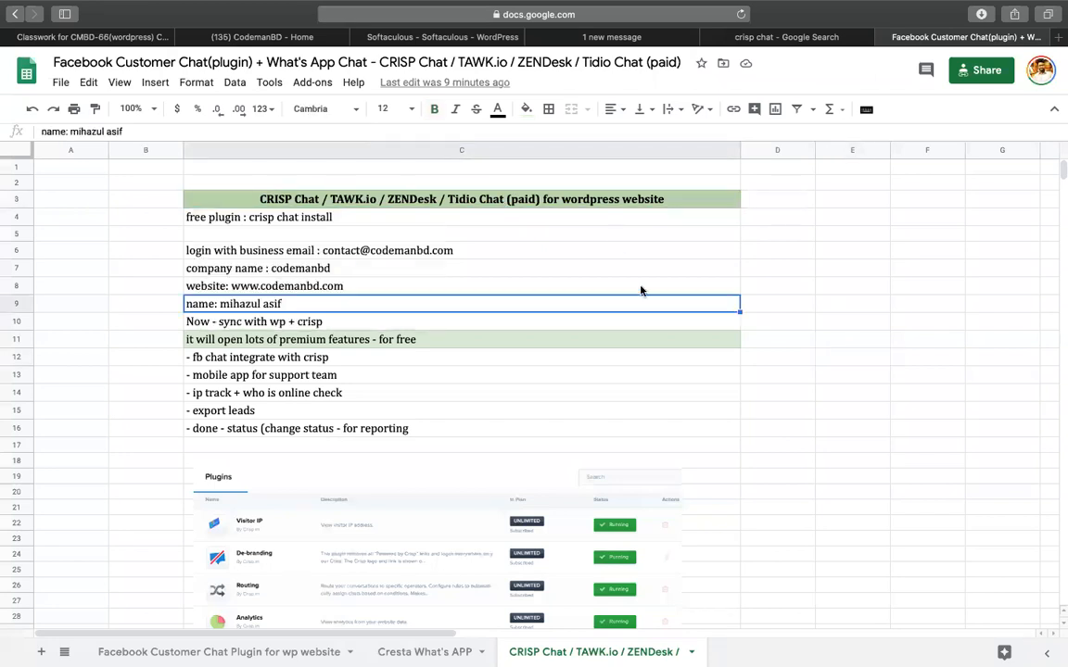
pyautogui.click(757, 248)
pyautogui.click(820, 377)
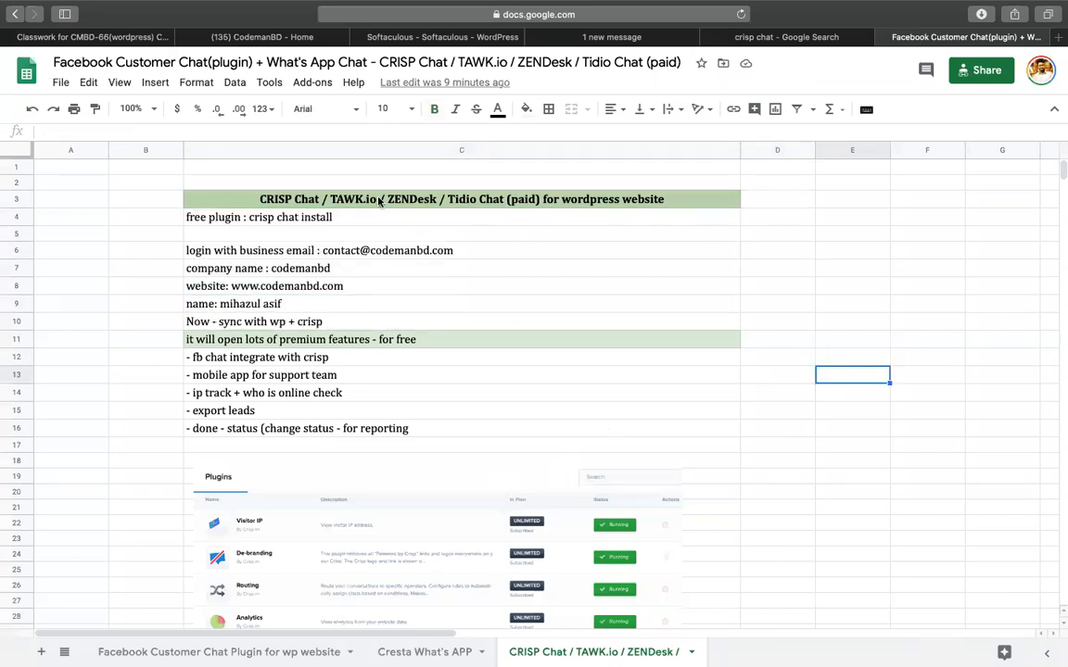
# Highlight the word Tidio in the C3 title without changes, then return to the Instructory site.
pyautogui.click(278, 197)
pyautogui.doubleClick(275, 198)
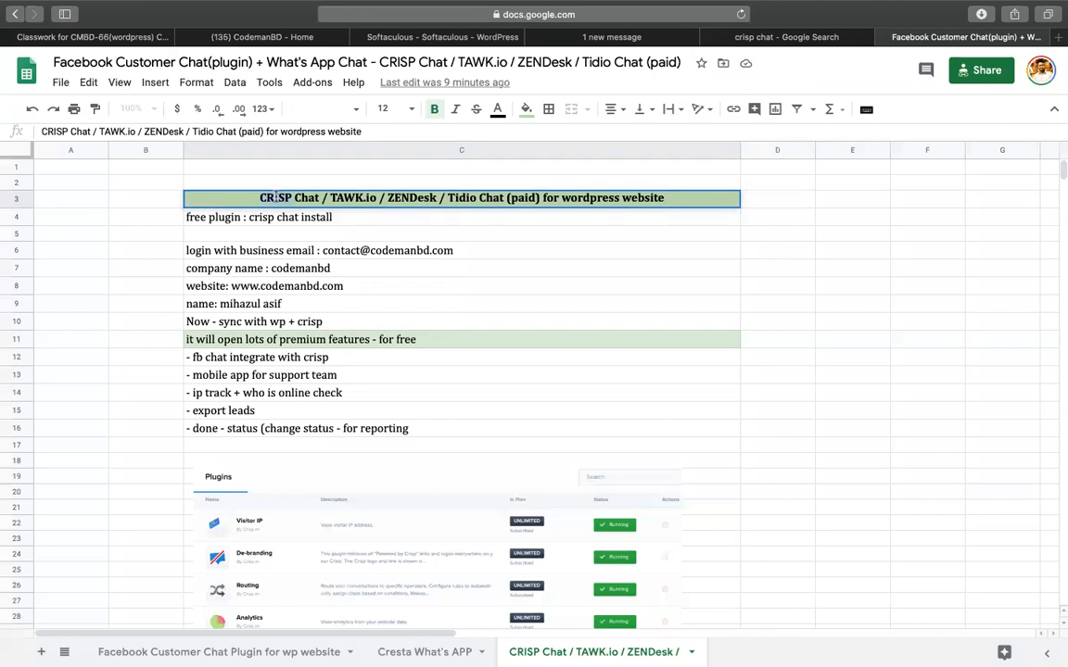
pyautogui.doubleClick(457, 197)
pyautogui.click(912, 275)
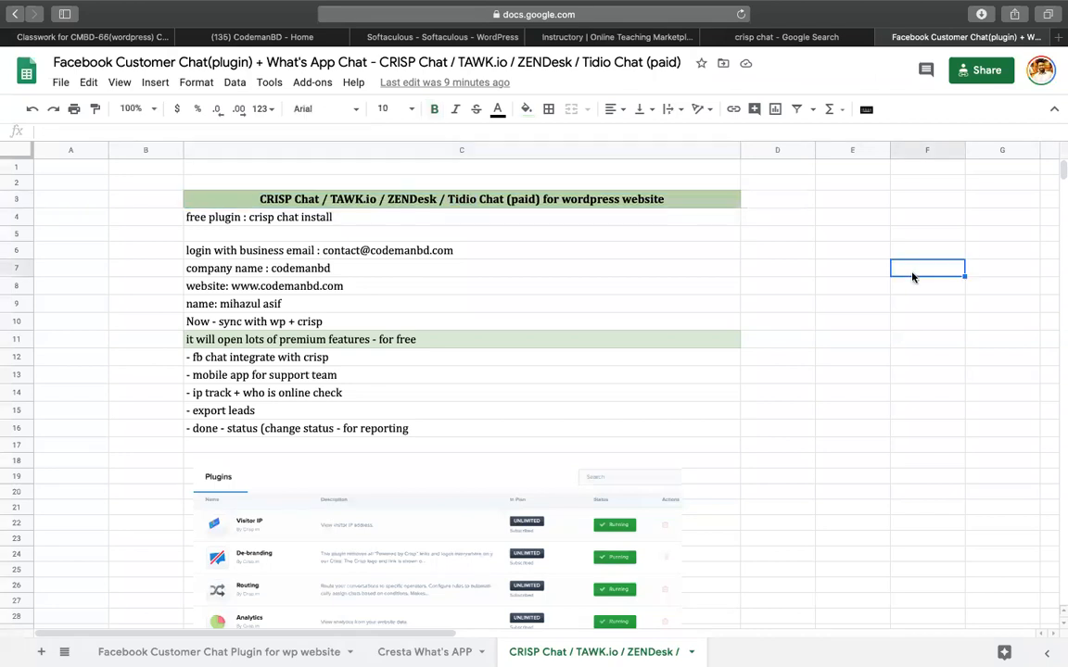
pyautogui.click(278, 204)
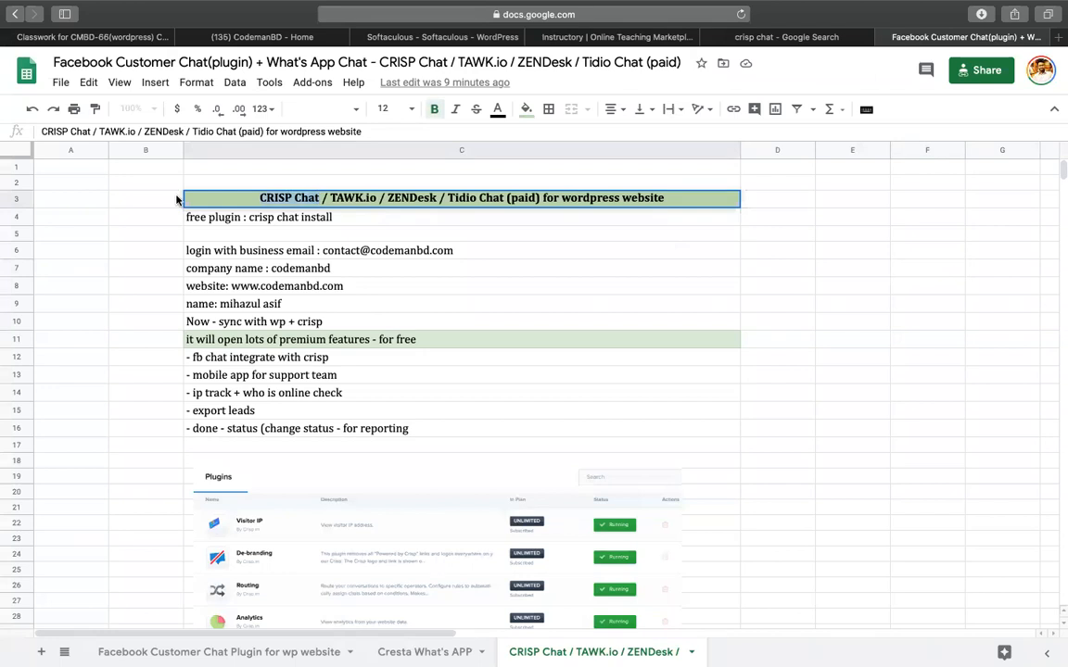
pyautogui.click(104, 250)
pyautogui.click(945, 321)
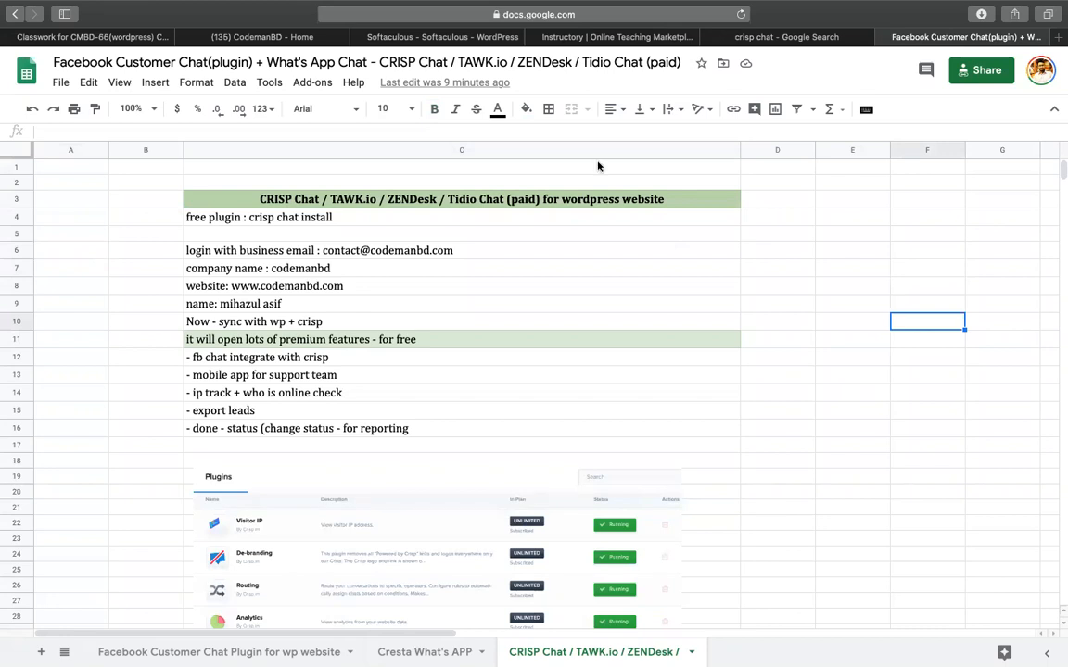
pyautogui.click(561, 39)
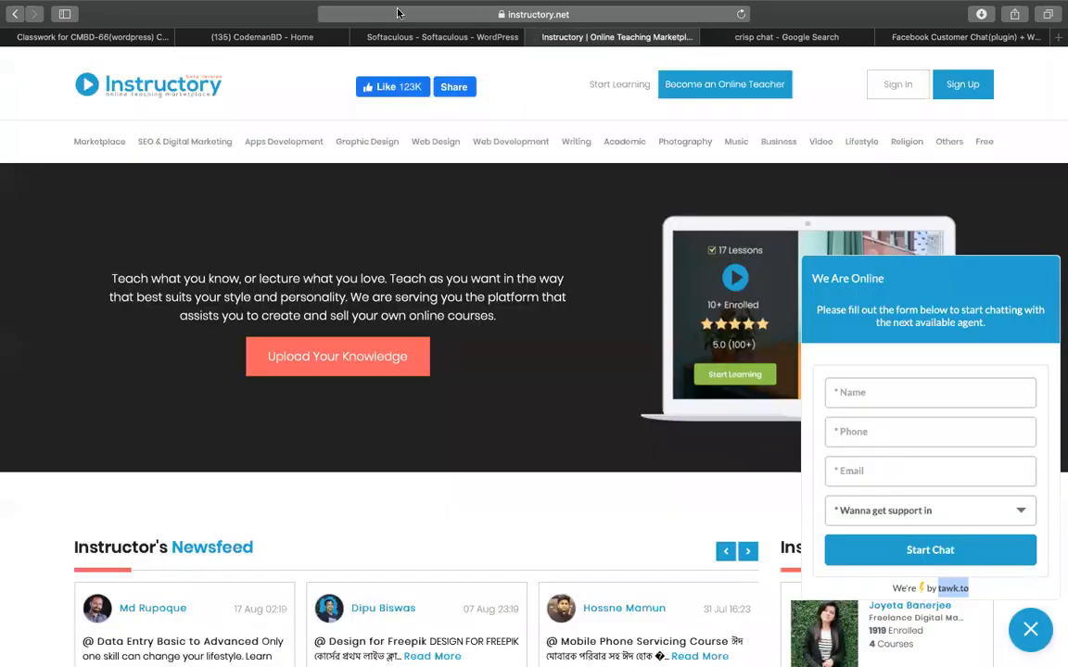
# Go back to the WordPress admin and open Plugins > Add New.
pyautogui.click(371, 15)
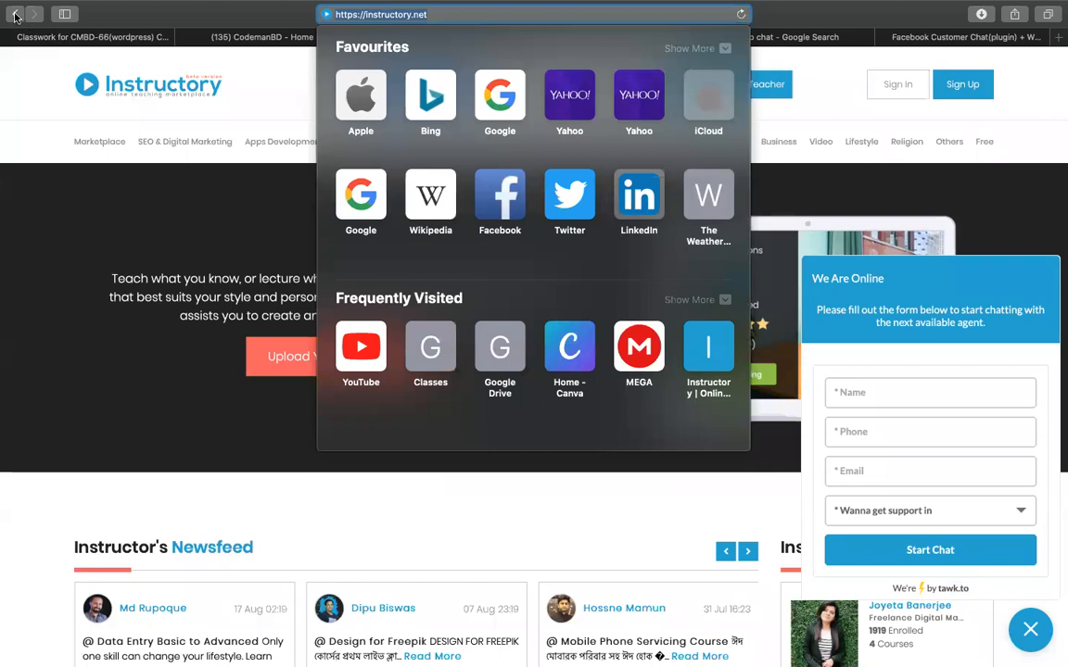
pyautogui.click(15, 14)
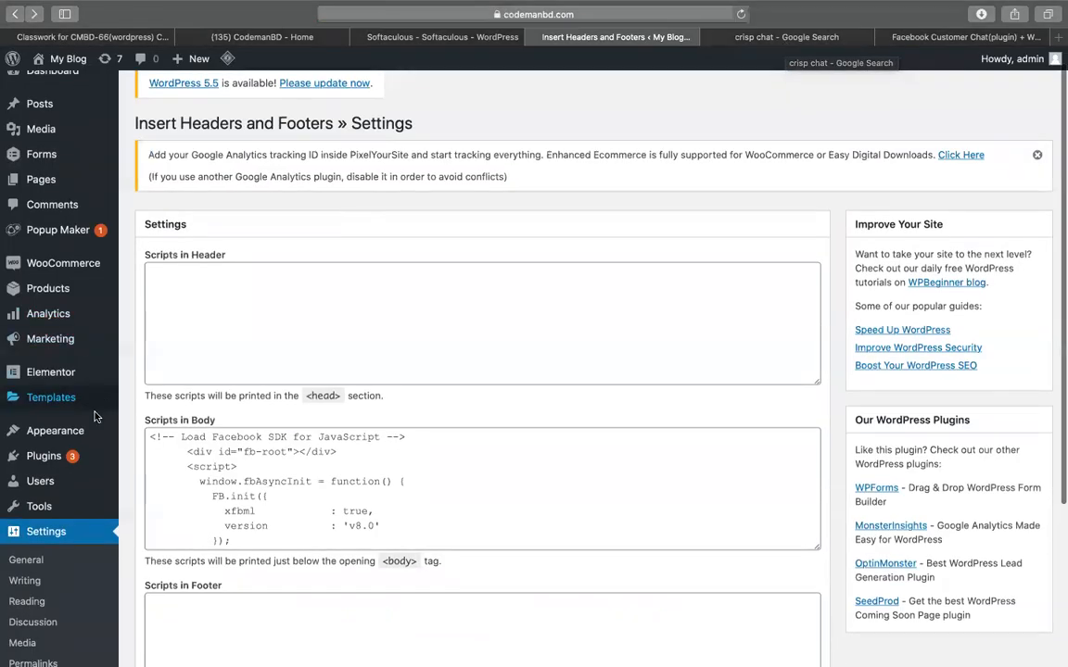
pyautogui.moveTo(55, 454)
pyautogui.click(147, 481)
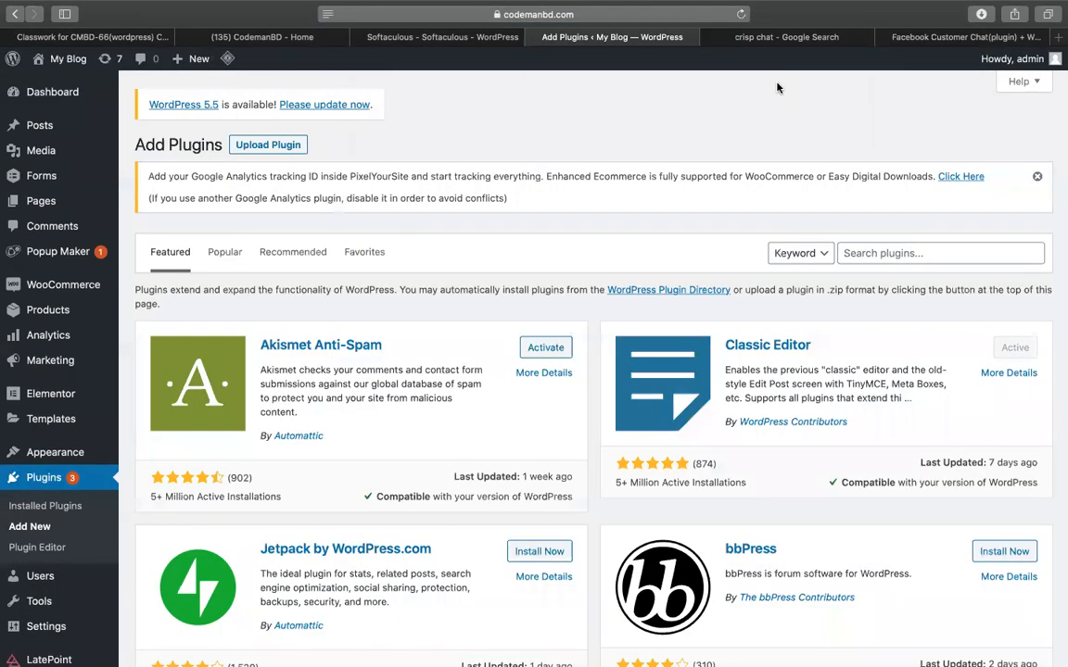
# Search 'cris', install and activate Crisp Live Chat, and choose Connect with Crisp.
pyautogui.click(863, 253)
pyautogui.write('crisp')
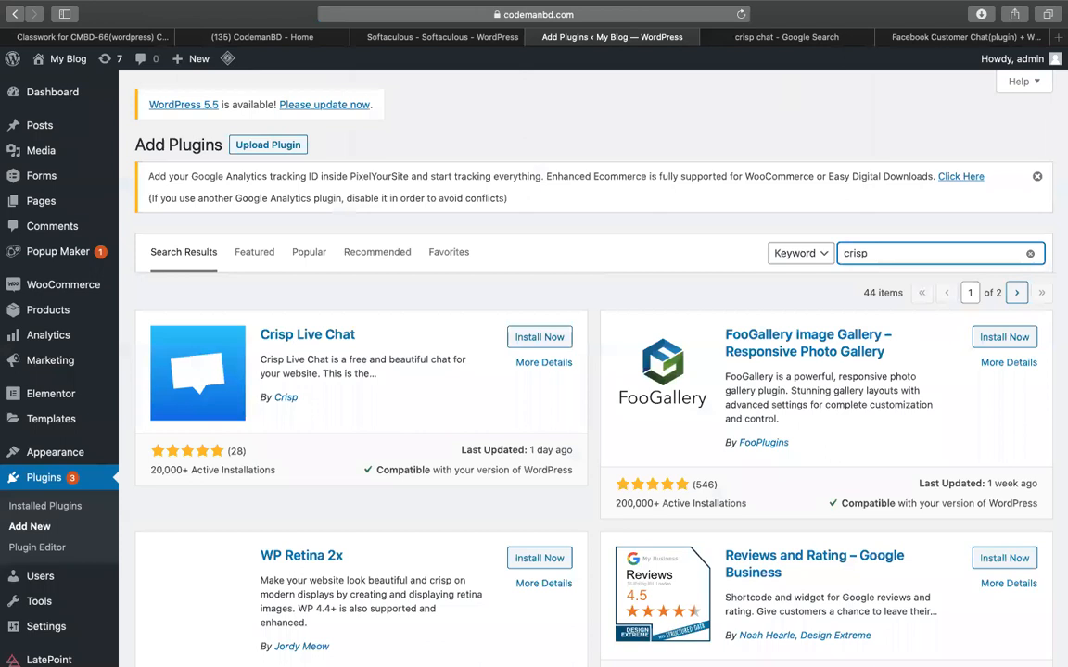
pyautogui.click(531, 341)
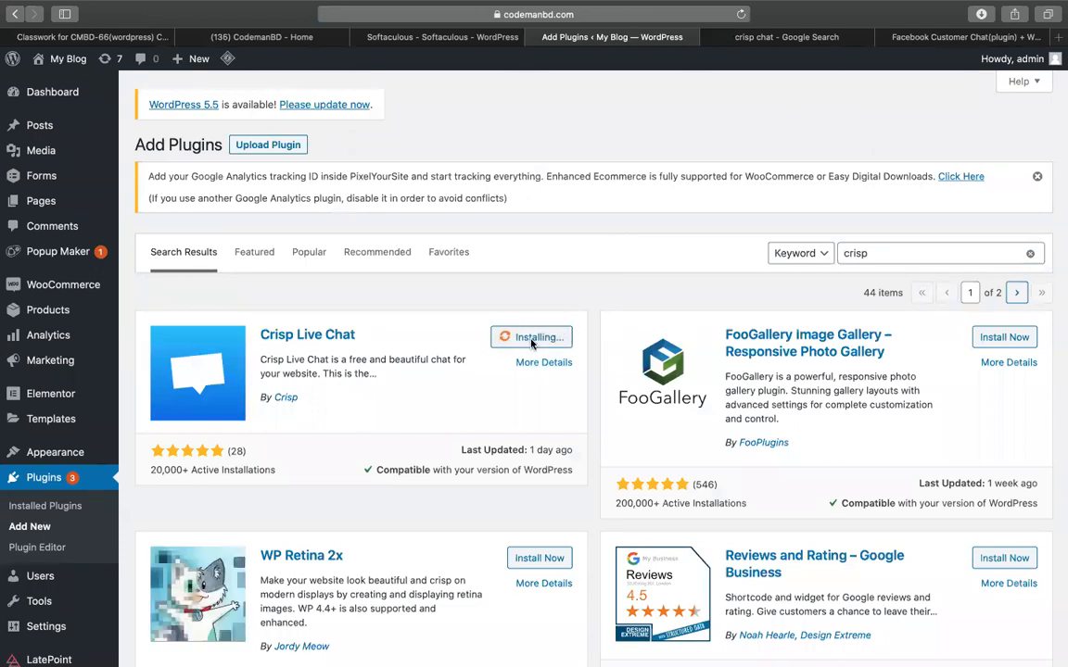
pyautogui.click(531, 345)
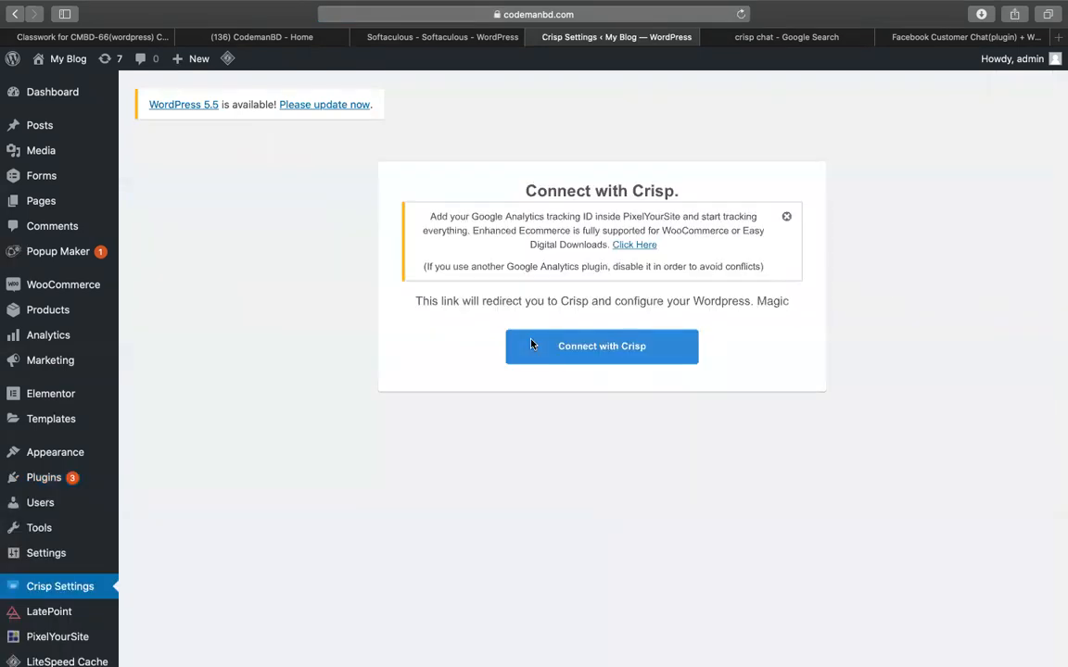
pyautogui.click(556, 351)
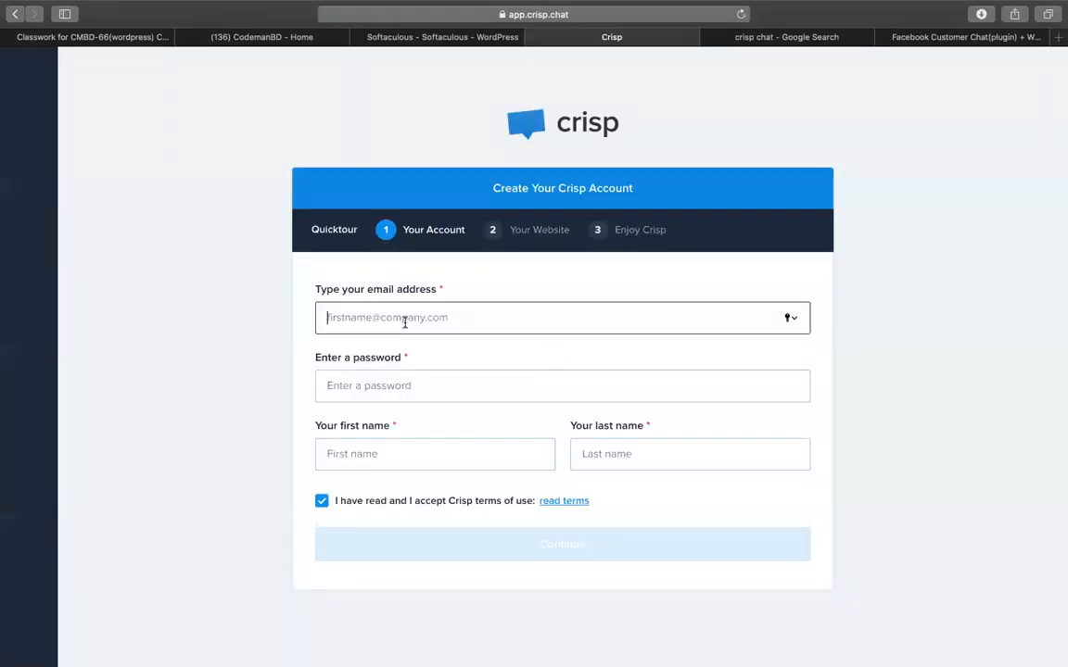
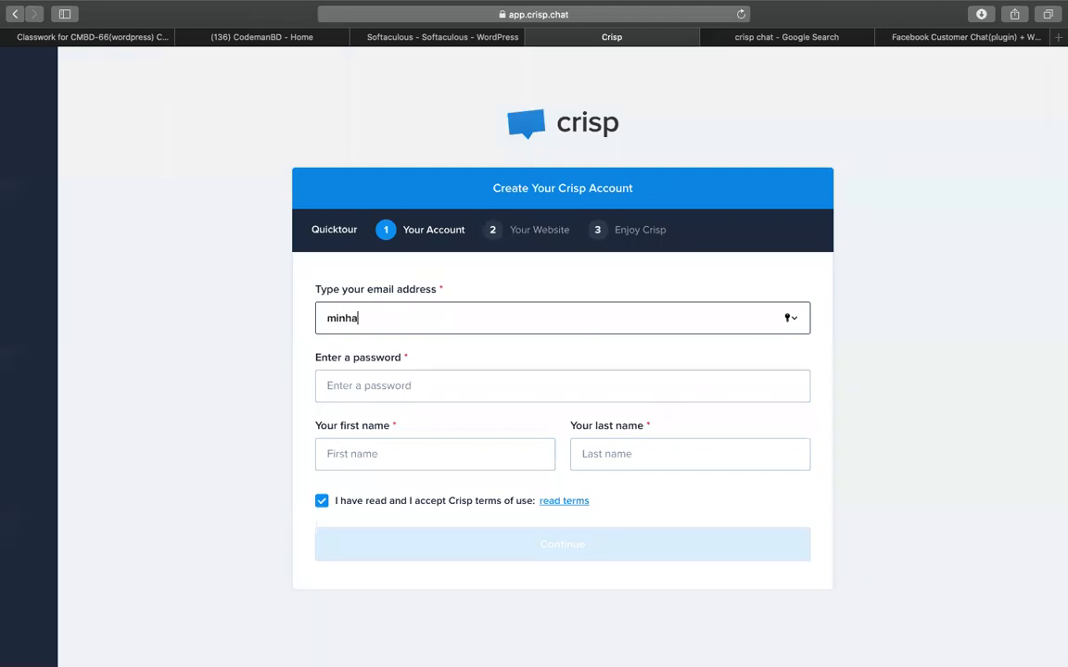
# Sign up for a Crisp account with the account e-mail, a password and a first name.
pyautogui.click(436, 371)
pyautogui.write('123456')
pyautogui.click(355, 446)
pyautogui.write('minhazul')
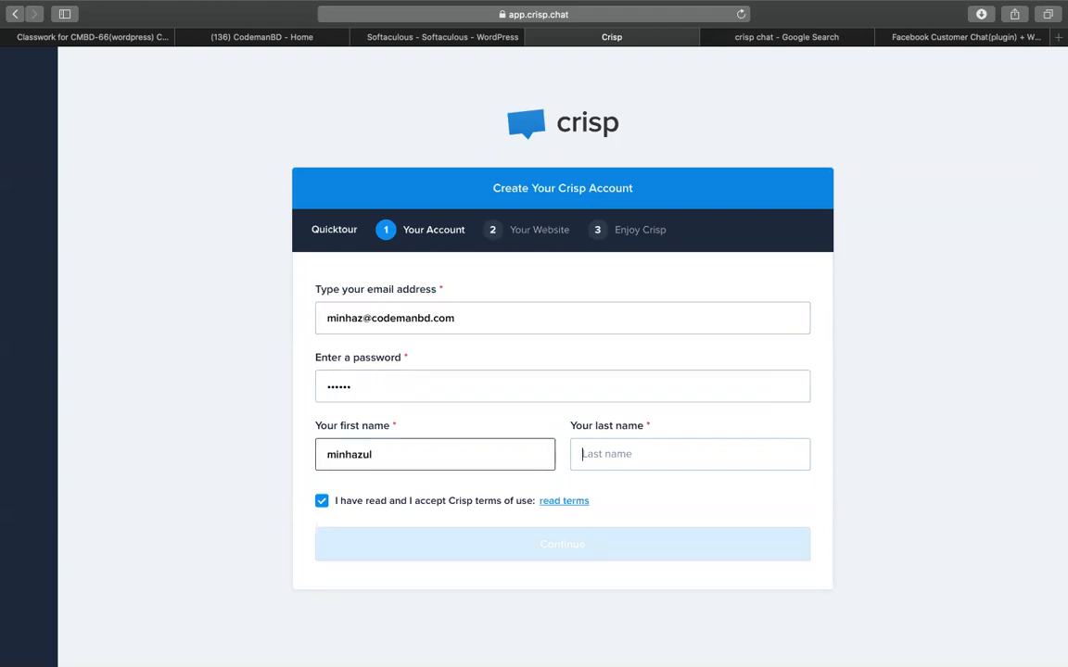
pyautogui.write('asif')
pyautogui.click(462, 551)
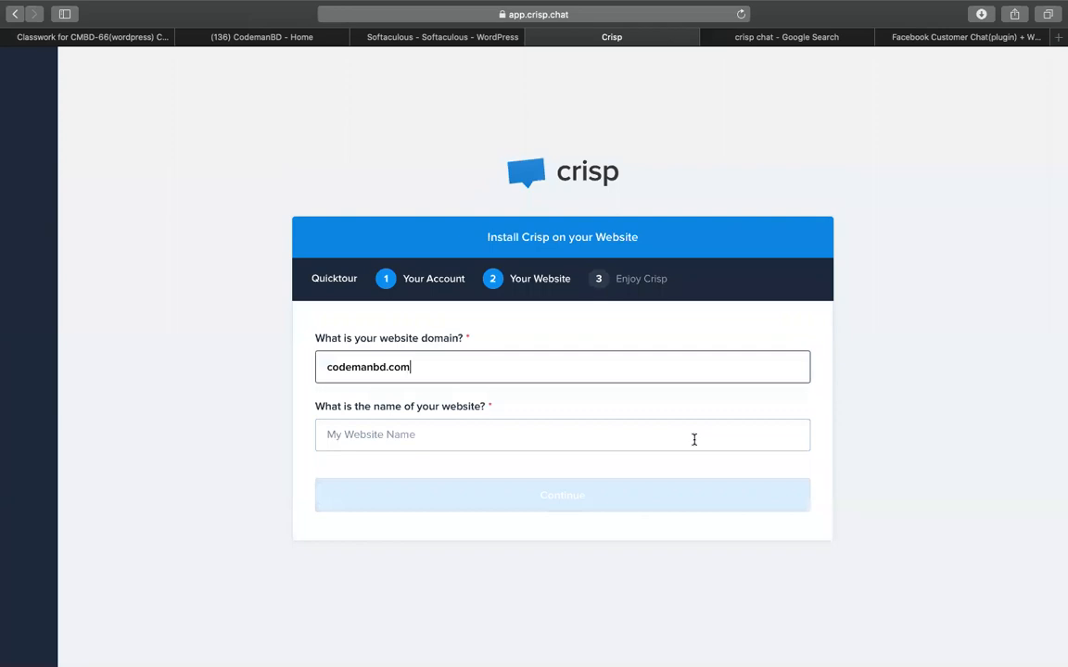
# Name the website 'codemanbd' and continue to the Crisp dashboard.
pyautogui.click(475, 442)
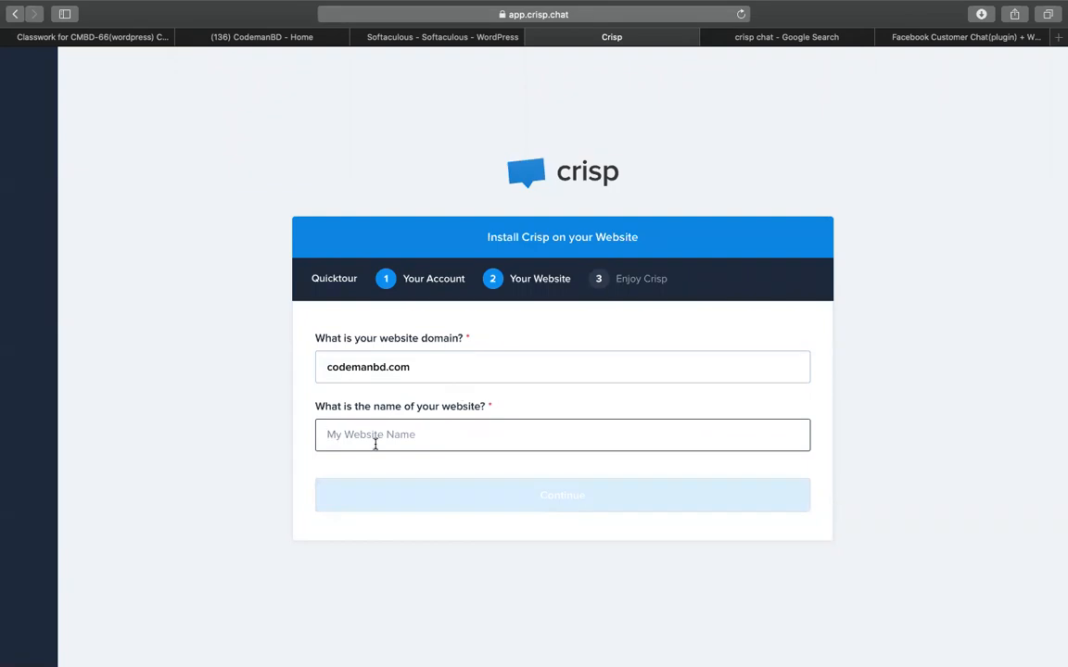
pyautogui.write('codemanbd')
pyautogui.press('Return')
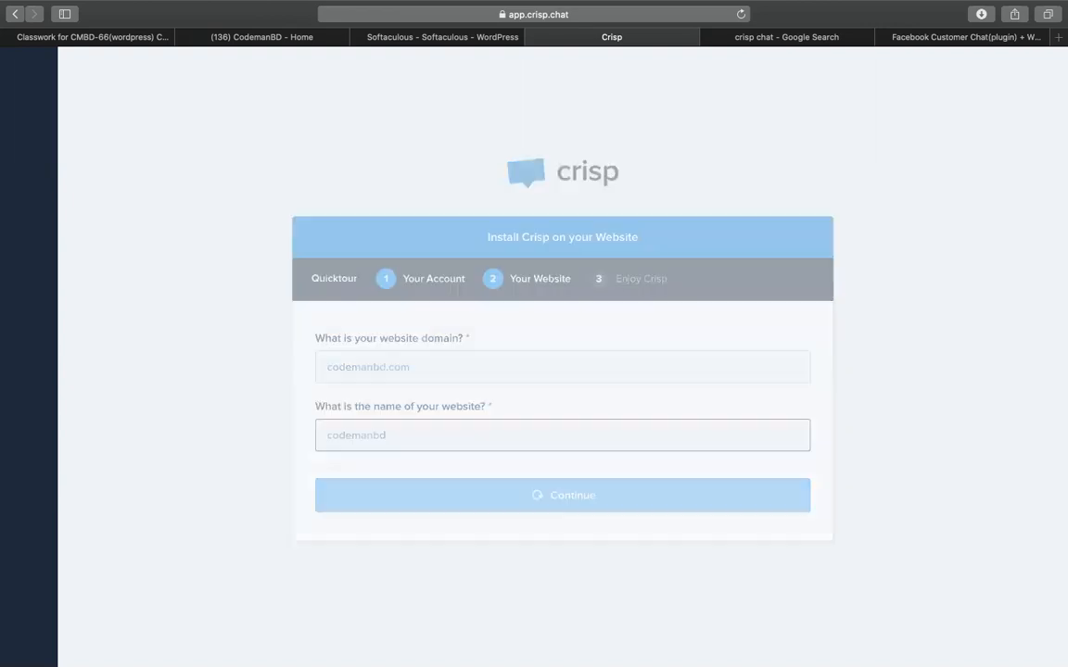
pyautogui.click(583, 423)
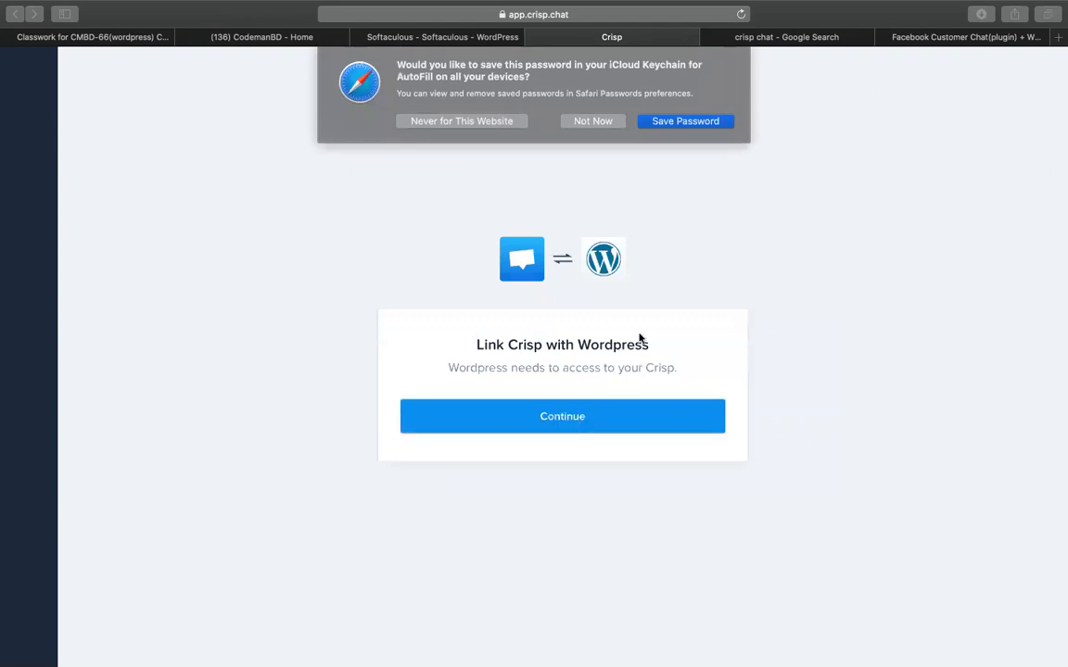
# Decline saving the password, authorize WordPress to link with Crisp, and open the Crisp settings.
pyautogui.click(686, 121)
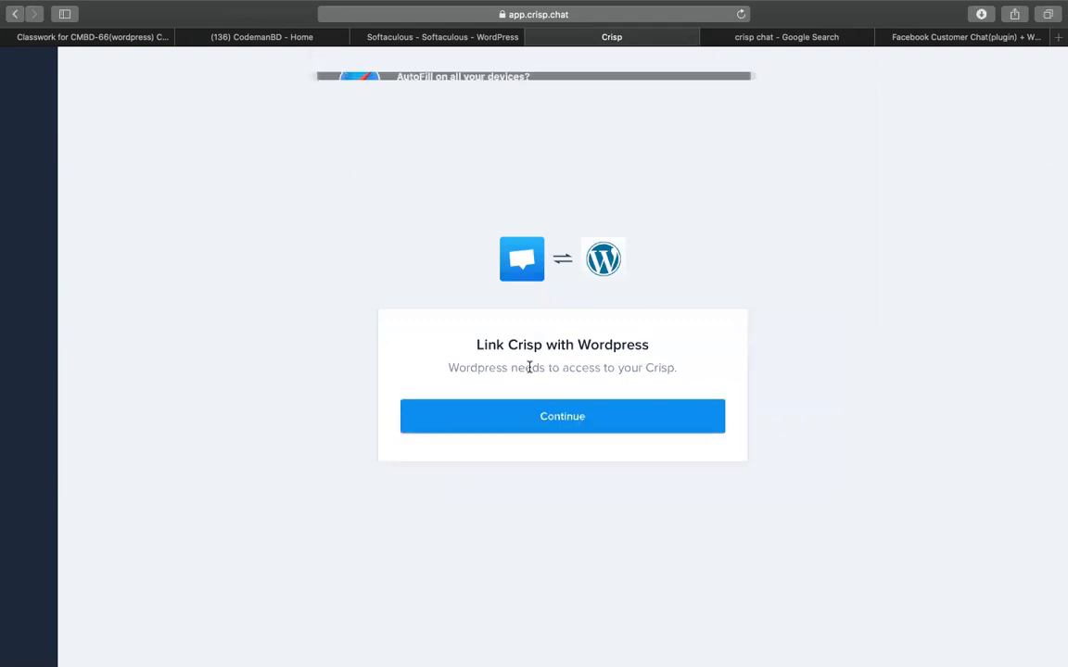
pyautogui.click(530, 429)
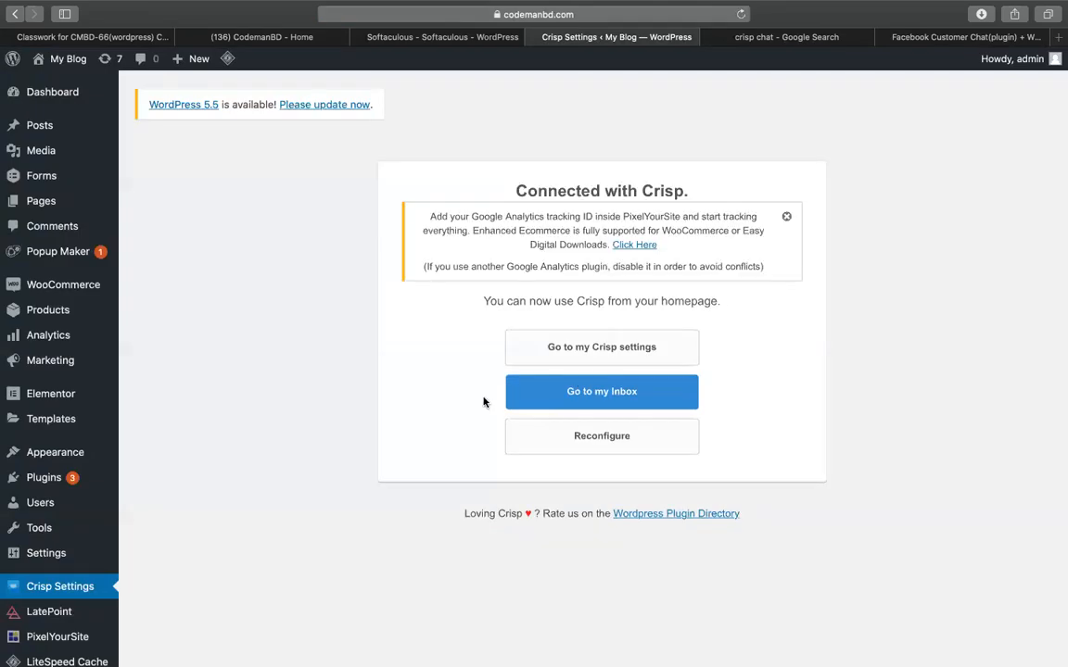
pyautogui.click(573, 350)
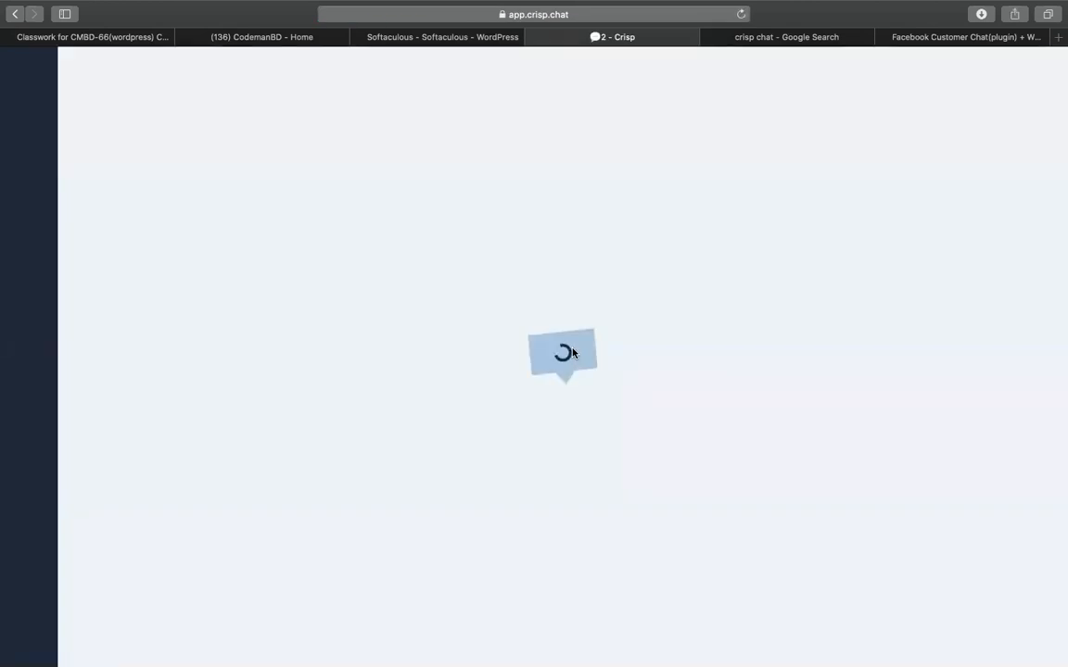
# Load the pasted codemanbd.com address in the crisp chat search tab.
pyautogui.click(766, 35)
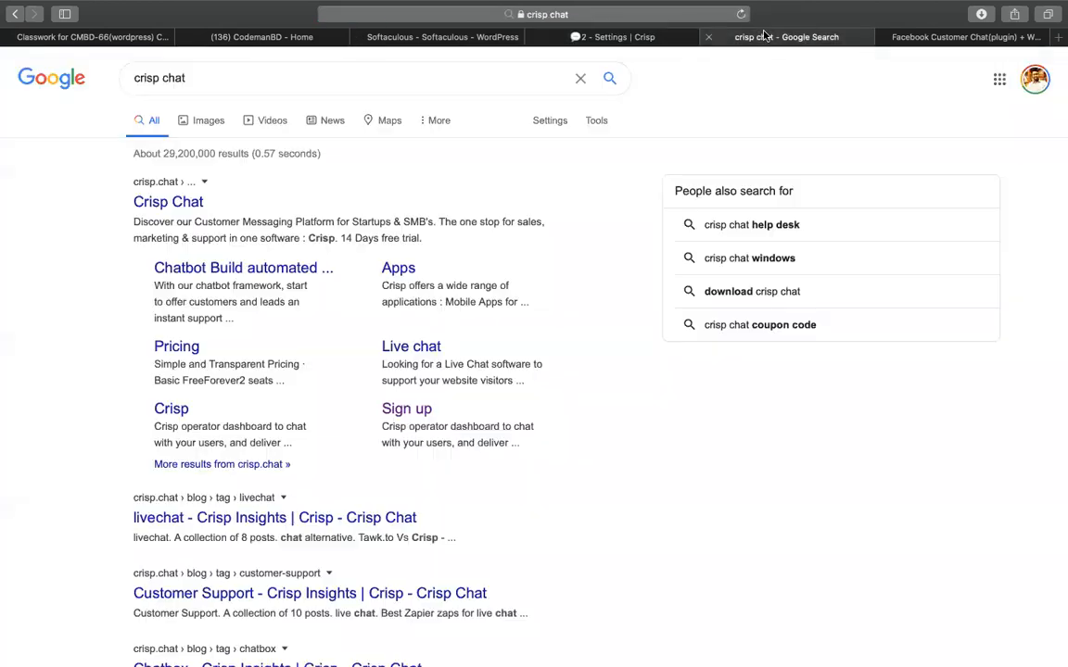
pyautogui.click(547, 21)
pyautogui.write('codemanbd.com/')
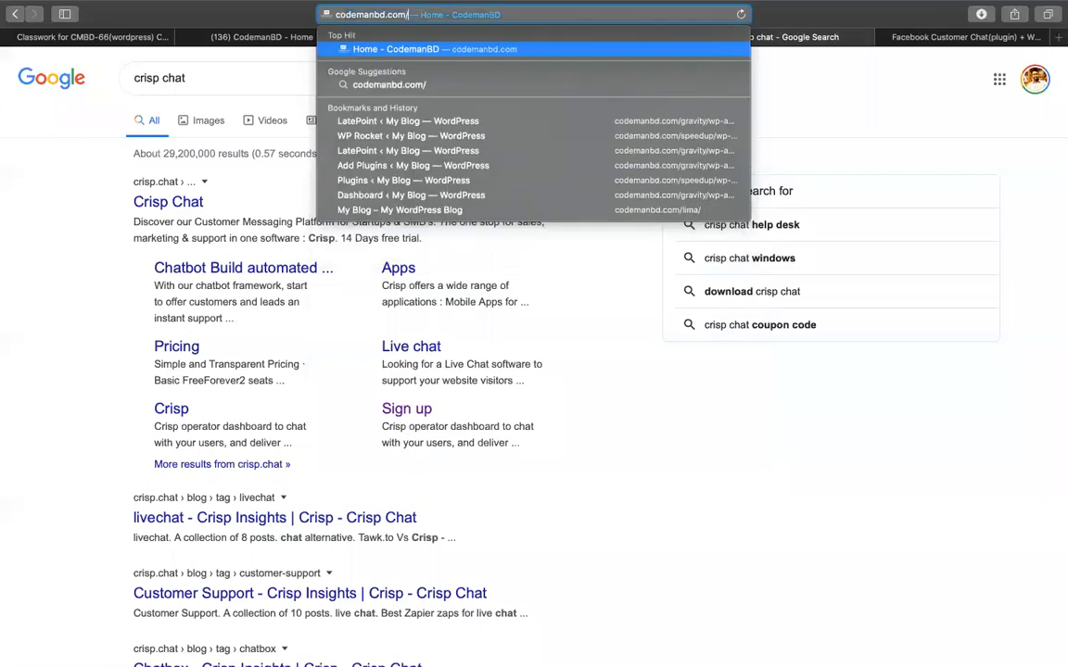
pyautogui.press('Return')
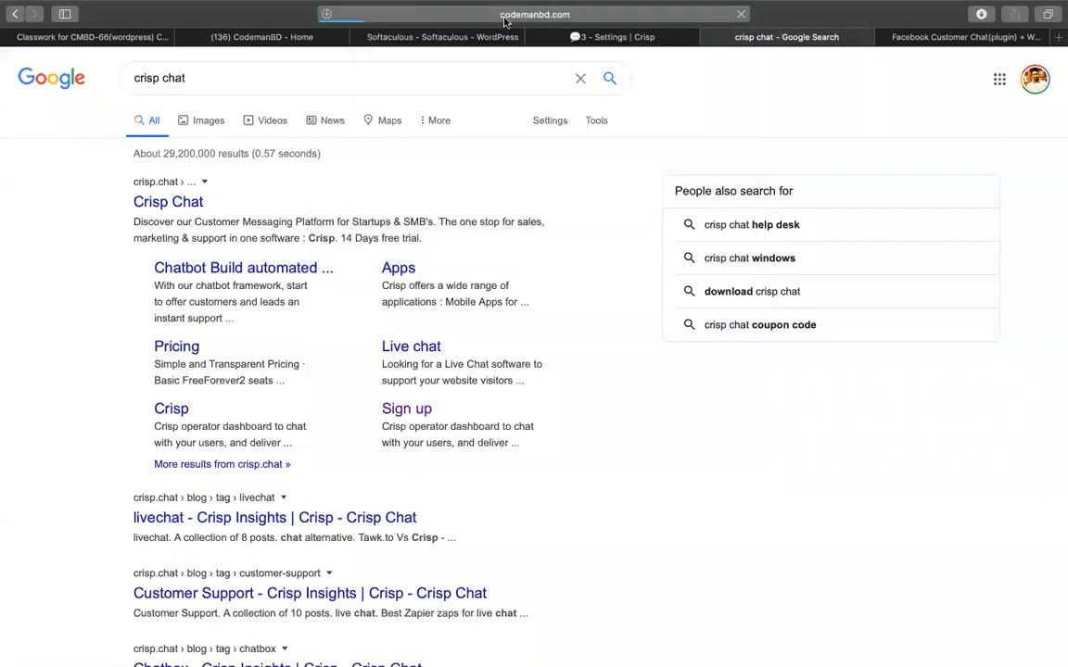
# Trim the address to codemanbd.com/gravity/ and load the My Blog homepage.
pyautogui.click(506, 20)
pyautogui.click(481, 15)
pyautogui.moveTo(467, 15); pyautogui.dragTo(1056, 16)
pyautogui.press('BackSpace')
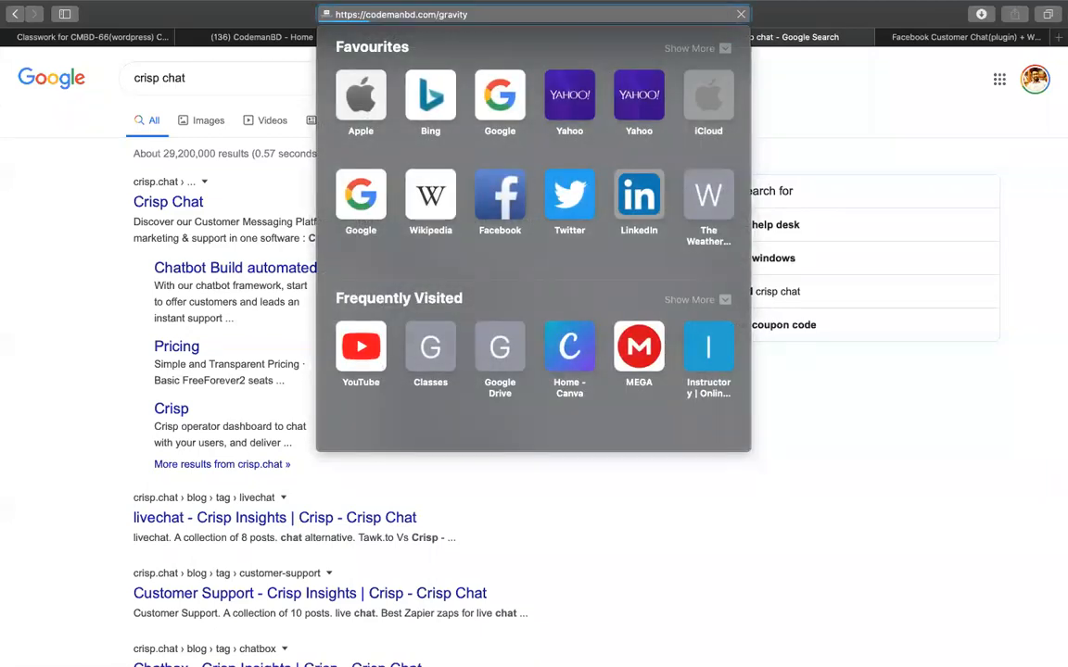
pyautogui.press('Return')
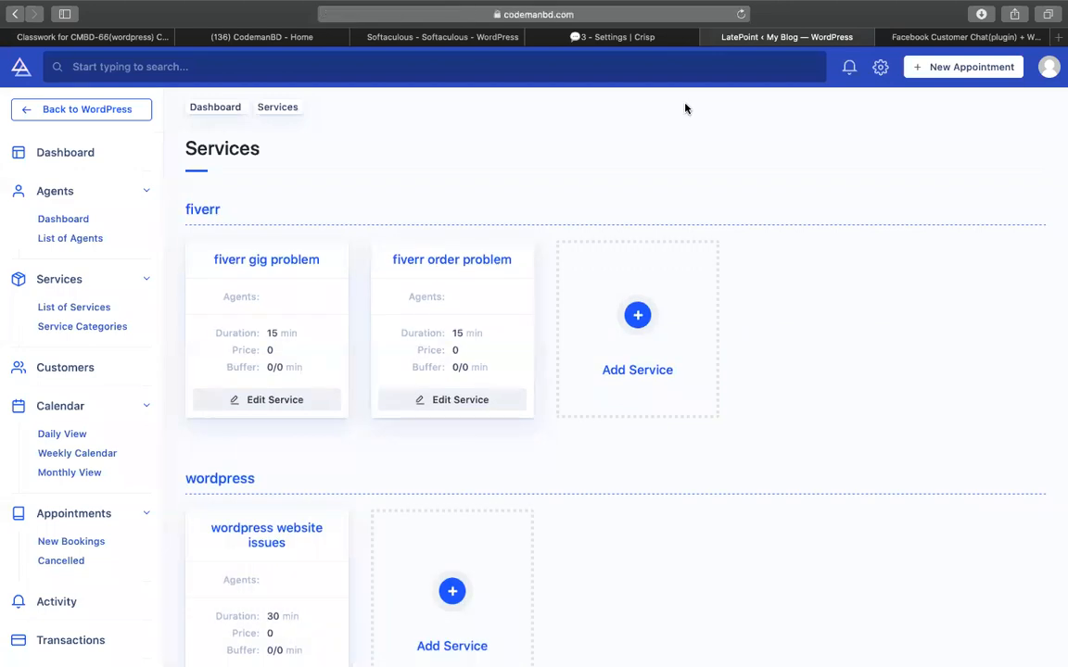
pyautogui.click(563, 14)
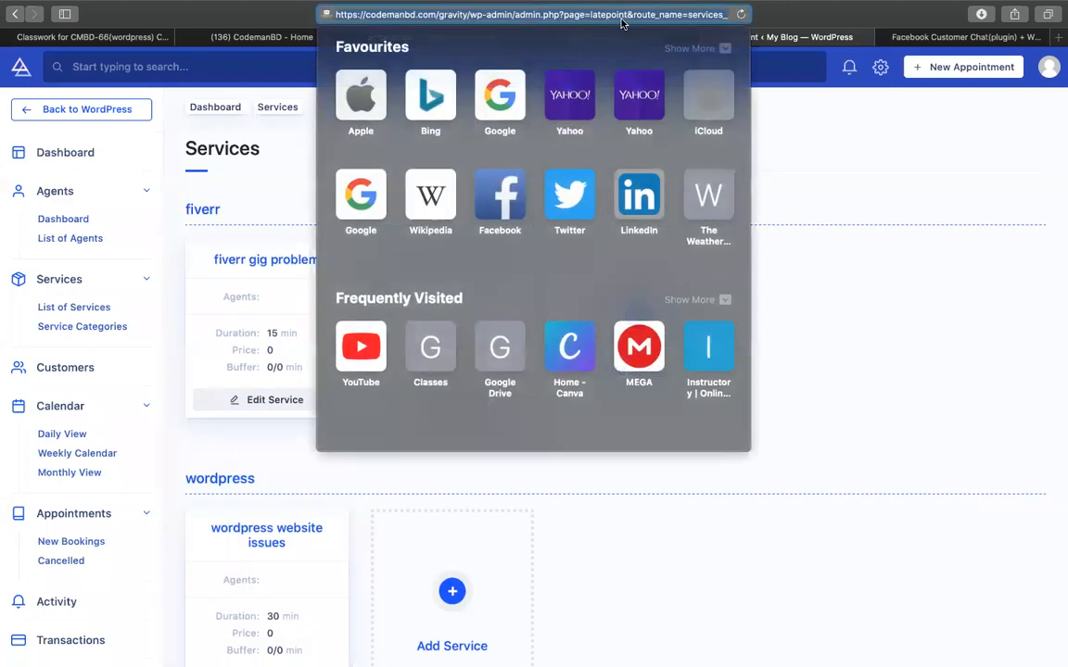
pyautogui.click(501, 14)
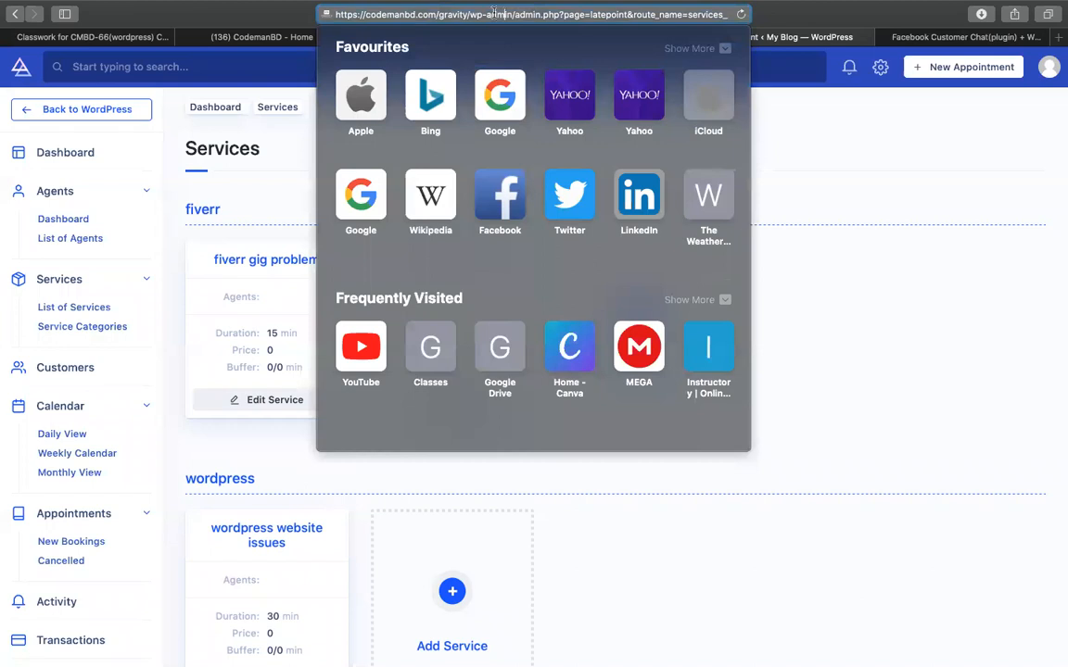
pyautogui.moveTo(472, 14); pyautogui.dragTo(1062, 16)
pyautogui.press('BackSpace')
pyautogui.press('Return')
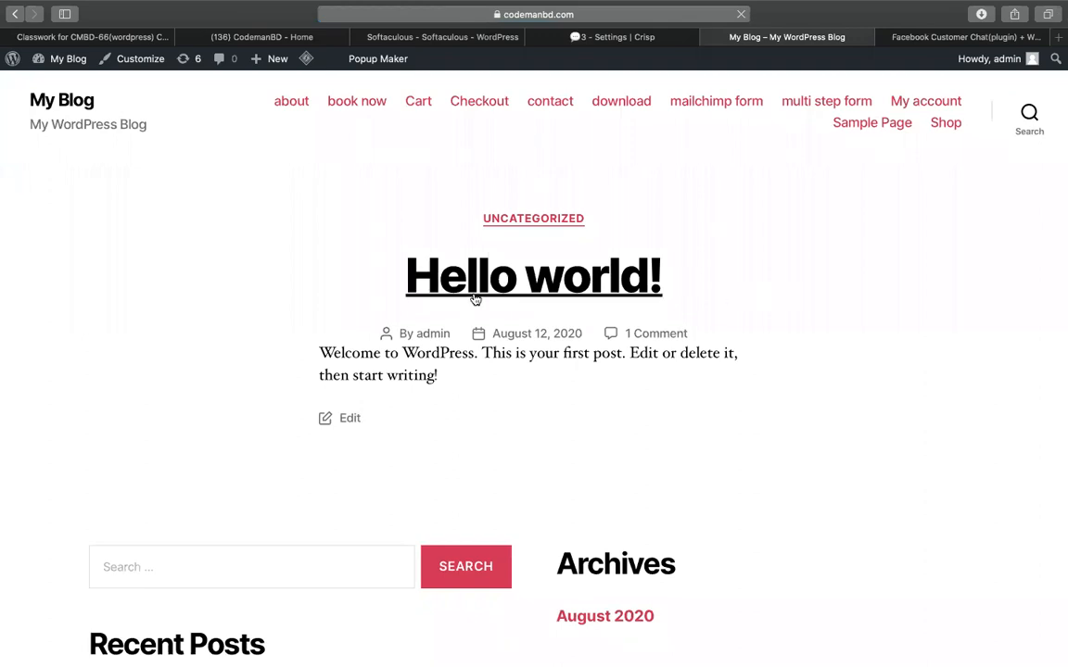
# Check the homepage for the chat bubble, then switch over to Google Chrome.
pyautogui.scroll(-5, 475, 300)
pyautogui.scroll(5, 699, 498)
pyautogui.hotkey('ctrl', 'Up')
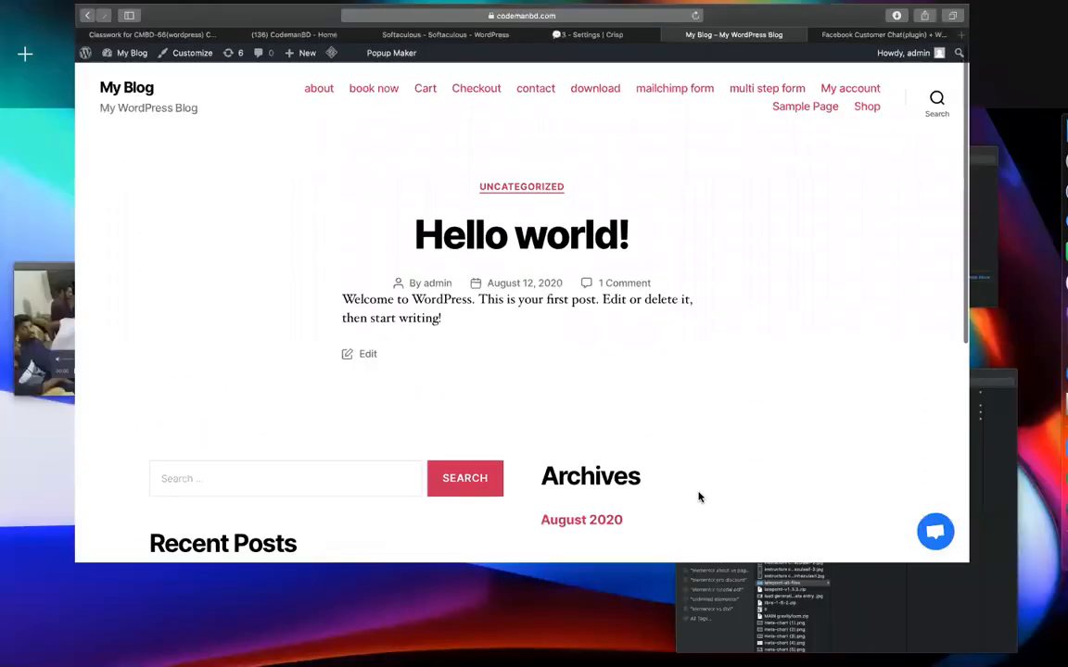
pyautogui.click(1040, 482)
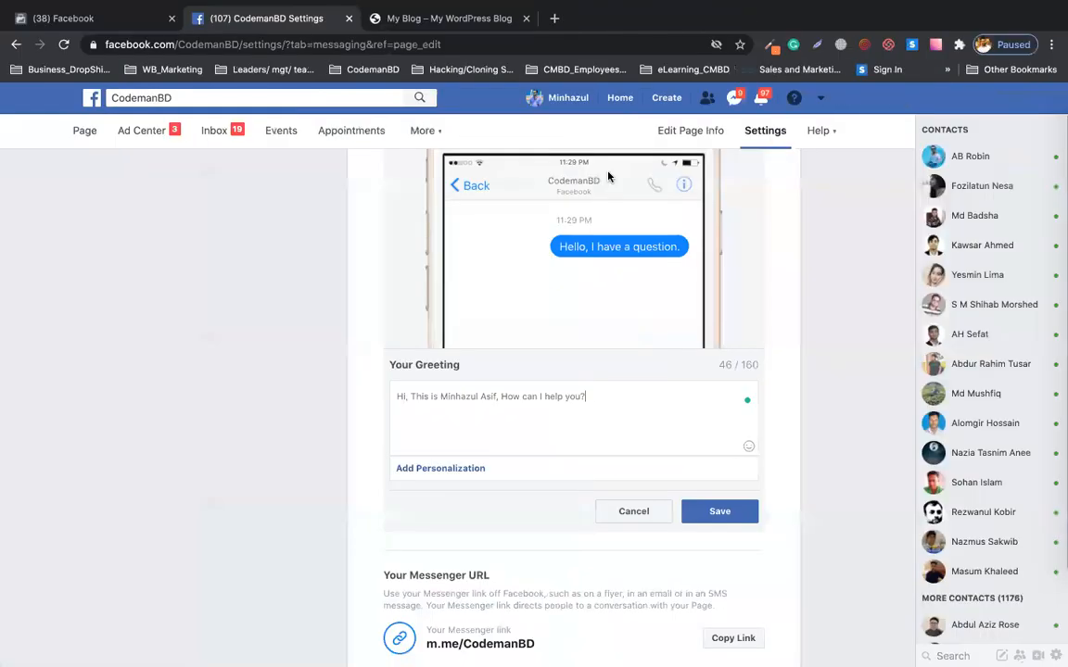
# Reload the My Blog page in Chrome and close the Messenger chat popup.
pyautogui.click(404, 13)
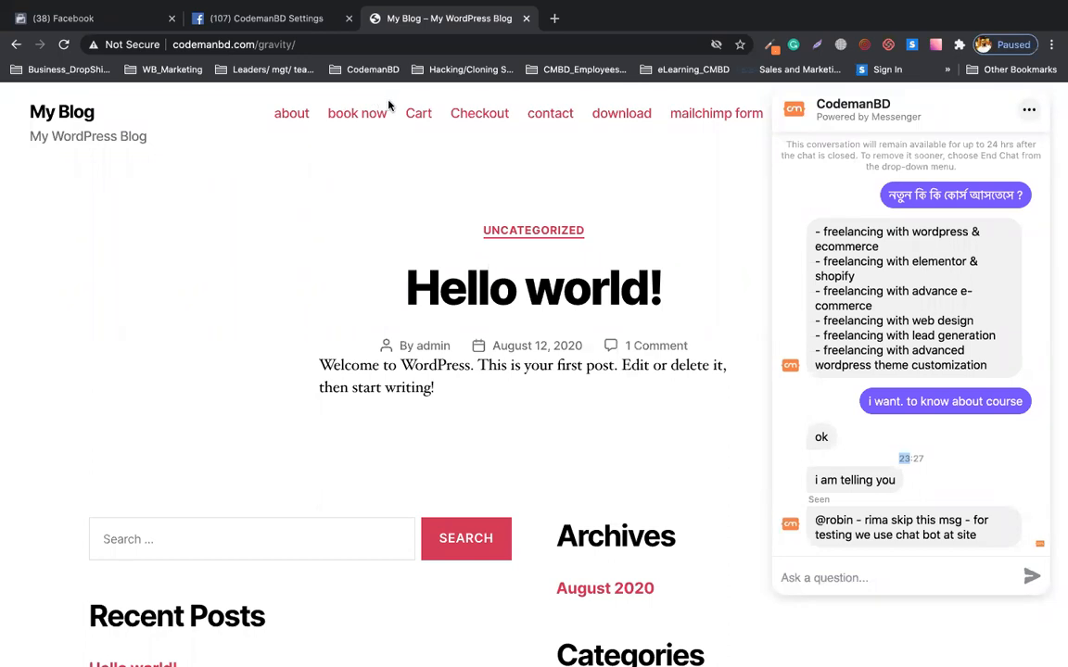
pyautogui.click(319, 43)
pyautogui.press('Return')
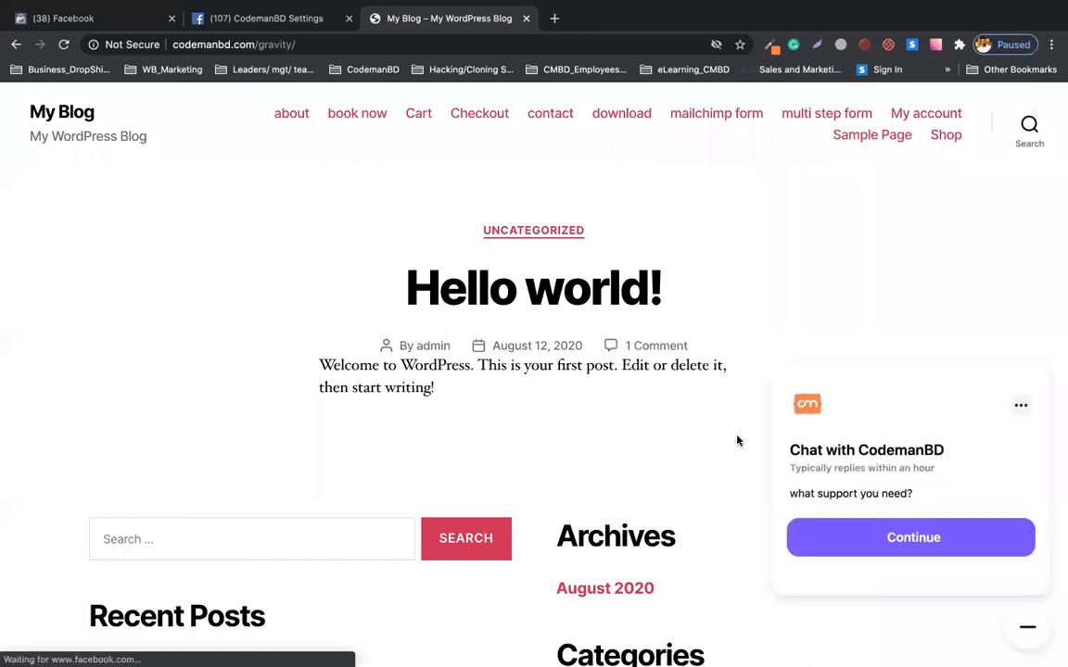
pyautogui.click(1019, 627)
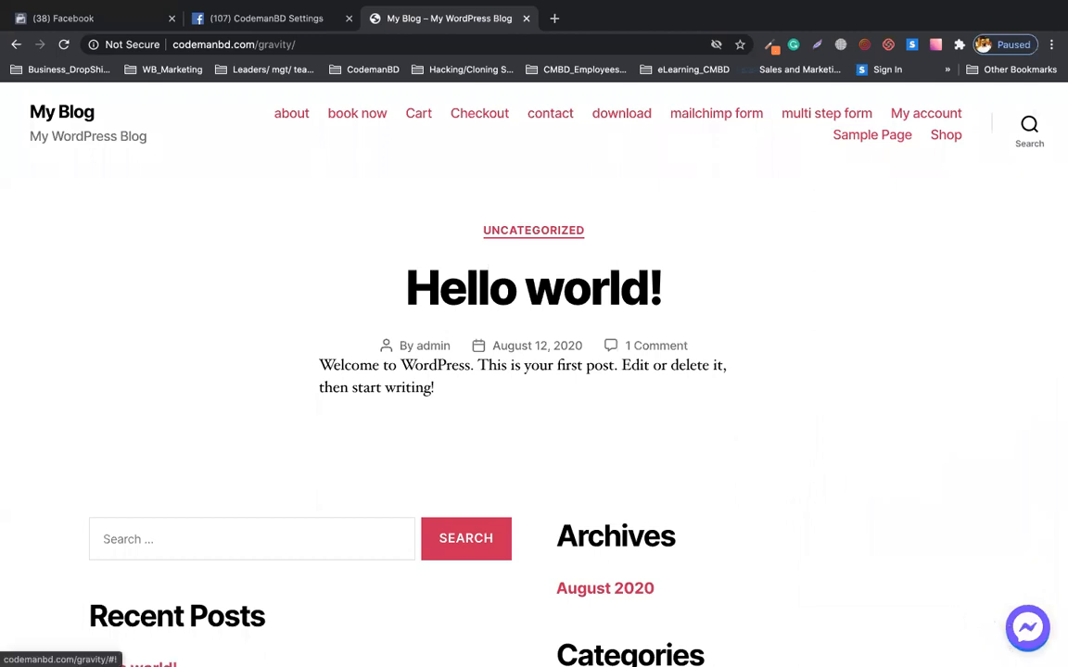
# Send a short 'hi' greeting with the visitor's name through the Crisp chat window.
pyautogui.click(1027, 639)
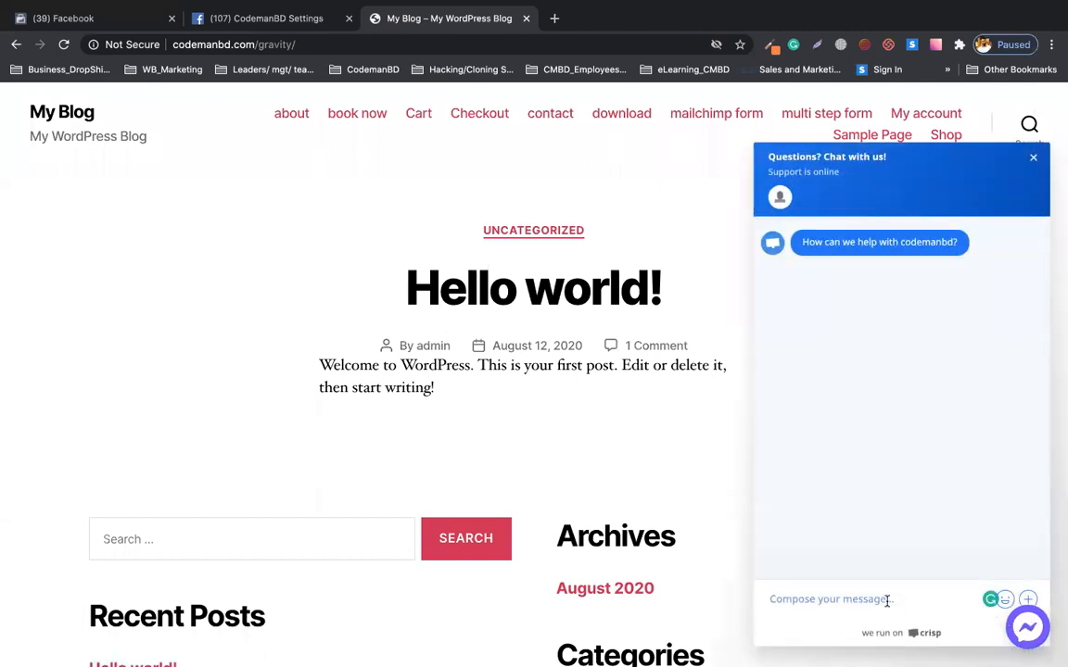
pyautogui.click(875, 599)
pyautogui.write('hi i am minhaz')
pyautogui.press('Return')
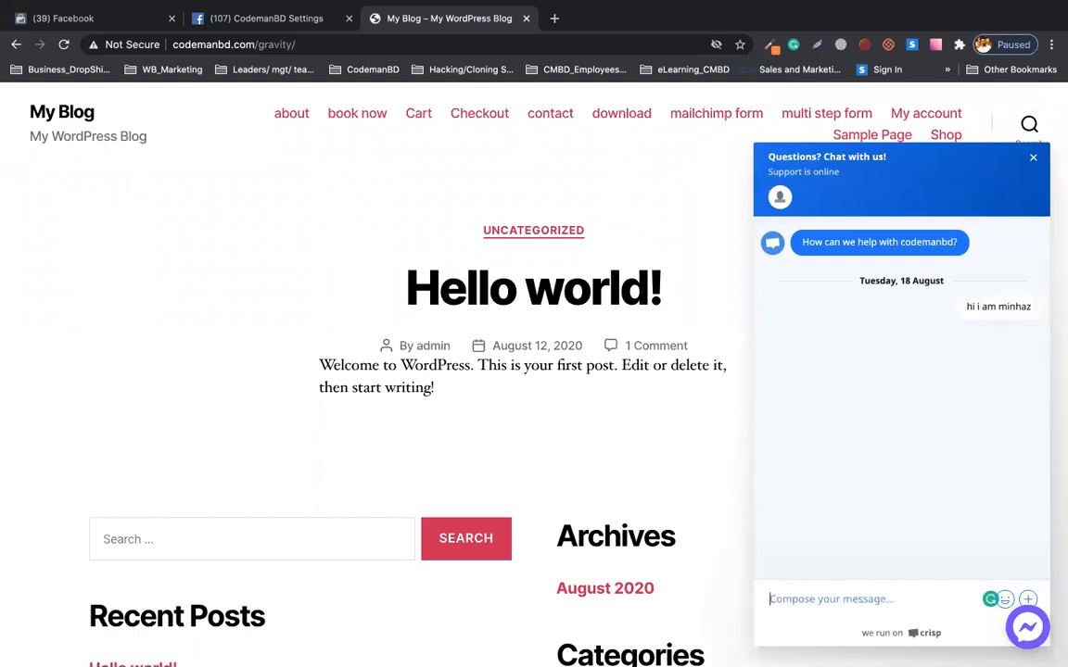
pyautogui.hotkey('ctrl', 'Up')
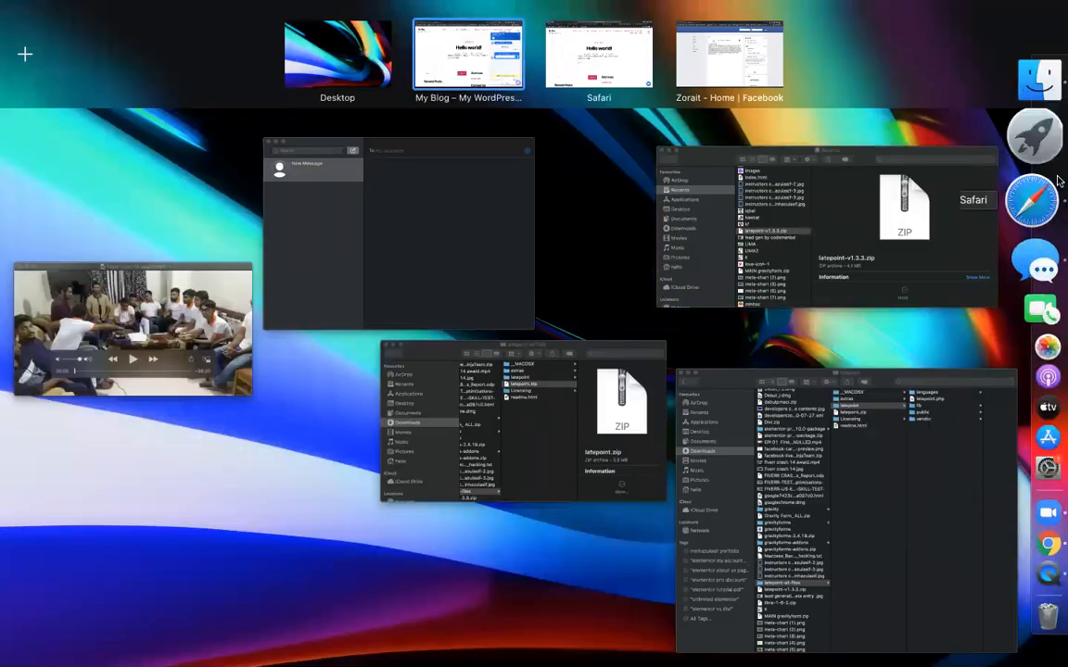
# Back in Safari, open the Crisp notification settings.
pyautogui.click(213, 266)
pyautogui.hotkey('ctrl', 'Right')
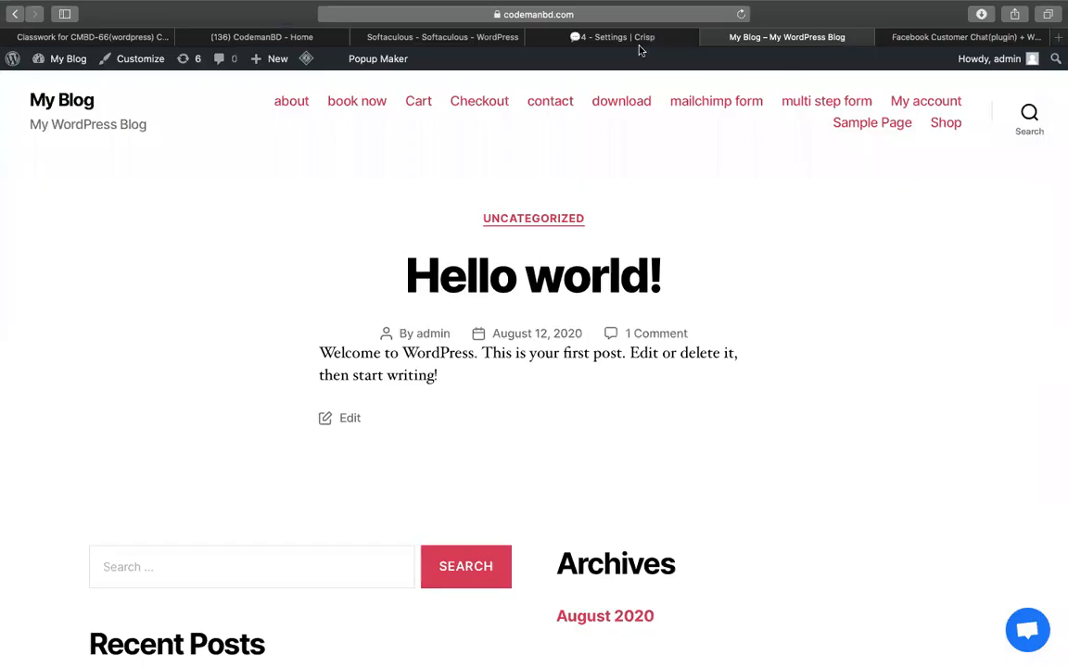
pyautogui.click(610, 41)
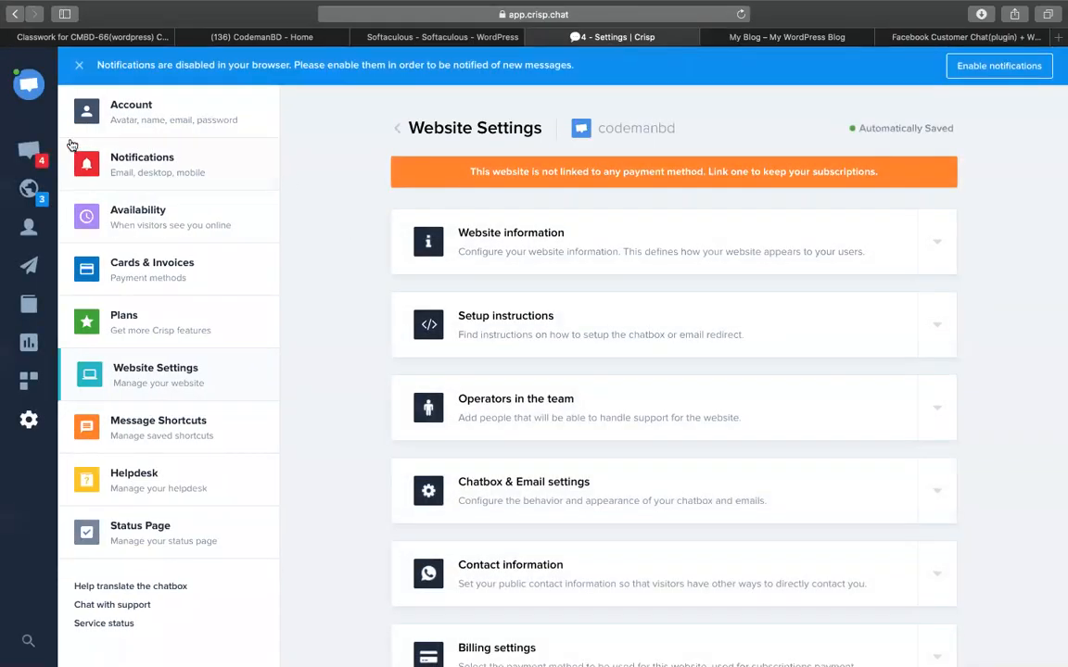
pyautogui.click(26, 84)
pyautogui.click(306, 165)
pyautogui.click(176, 177)
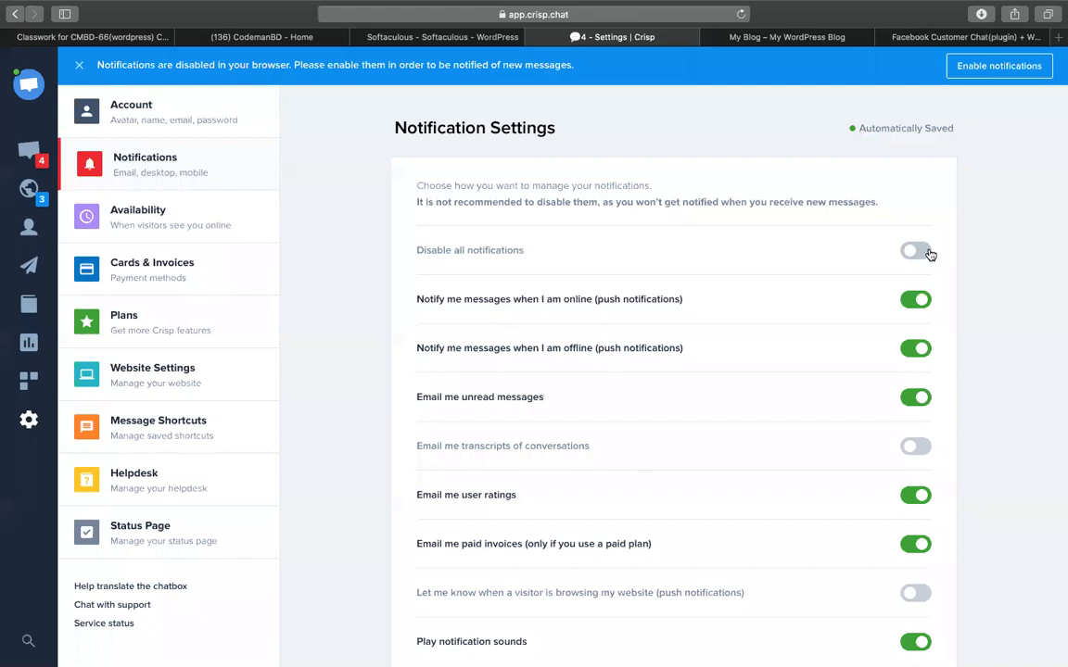
# Allow browser notifications from the visitors list and open visitor3's test conversation.
pyautogui.click(38, 202)
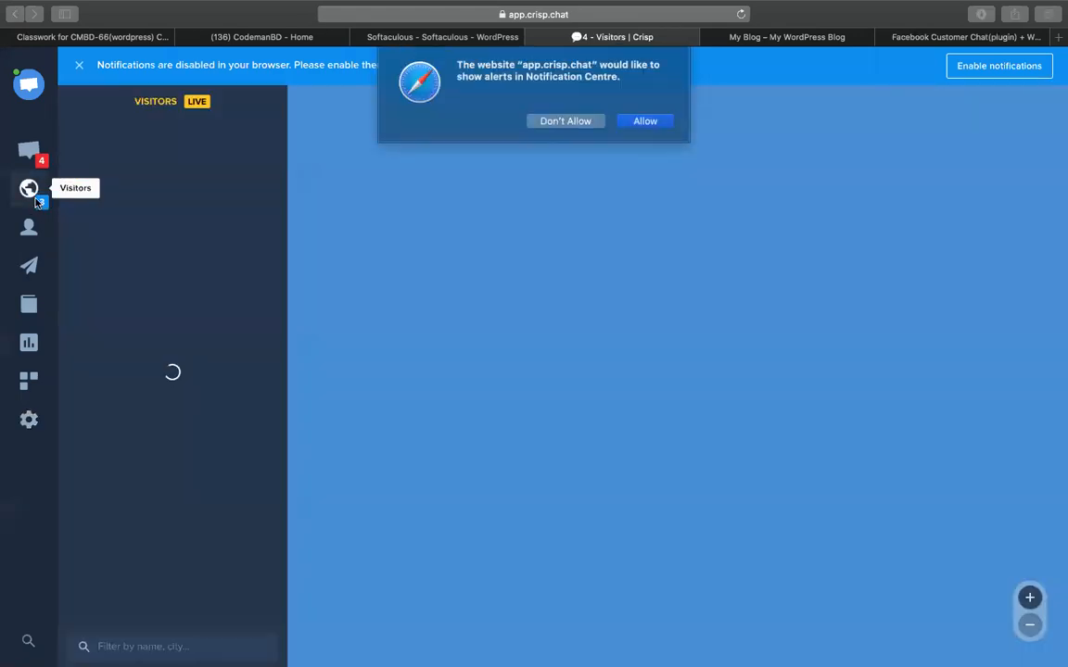
pyautogui.click(646, 121)
pyautogui.click(168, 116)
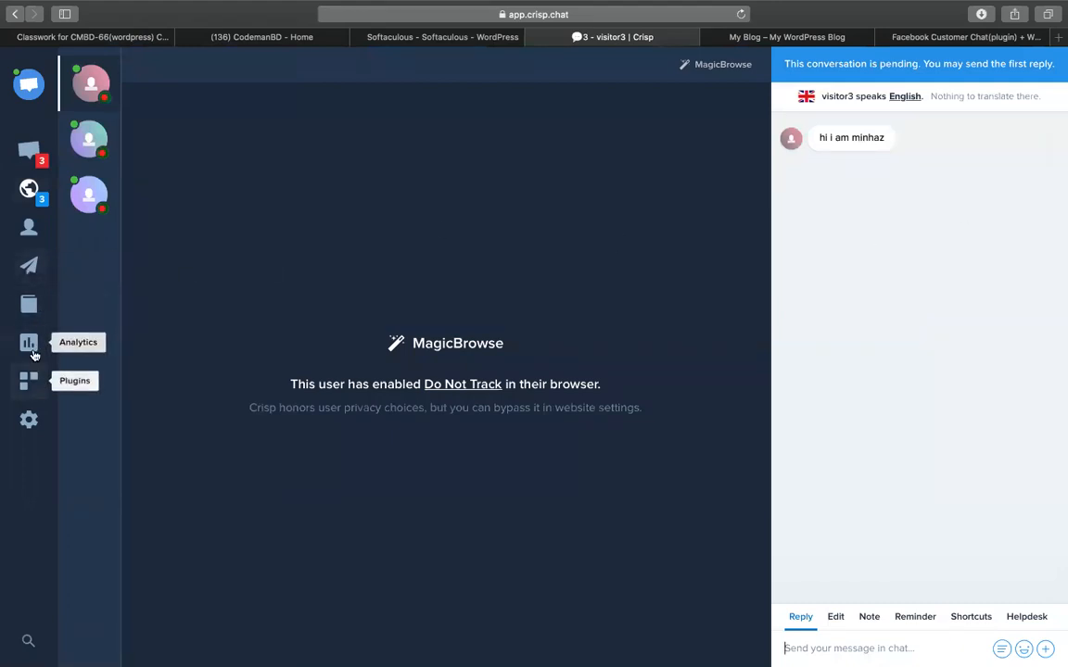
# Select both contacts, Crisp Team and admin, in the Contacts list.
pyautogui.click(26, 224)
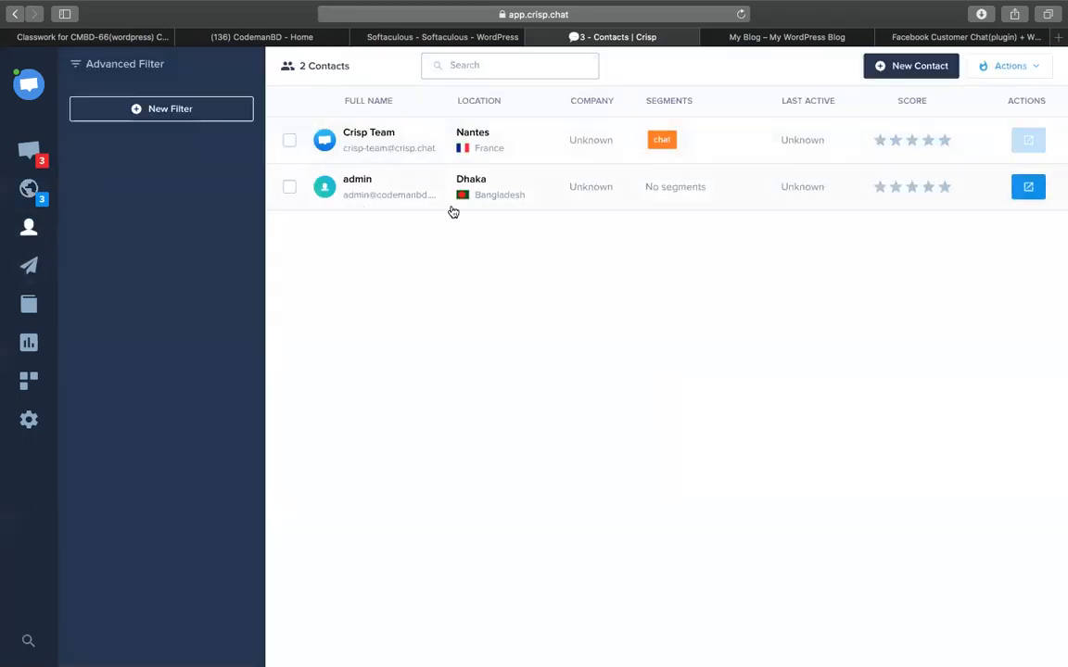
pyautogui.click(289, 141)
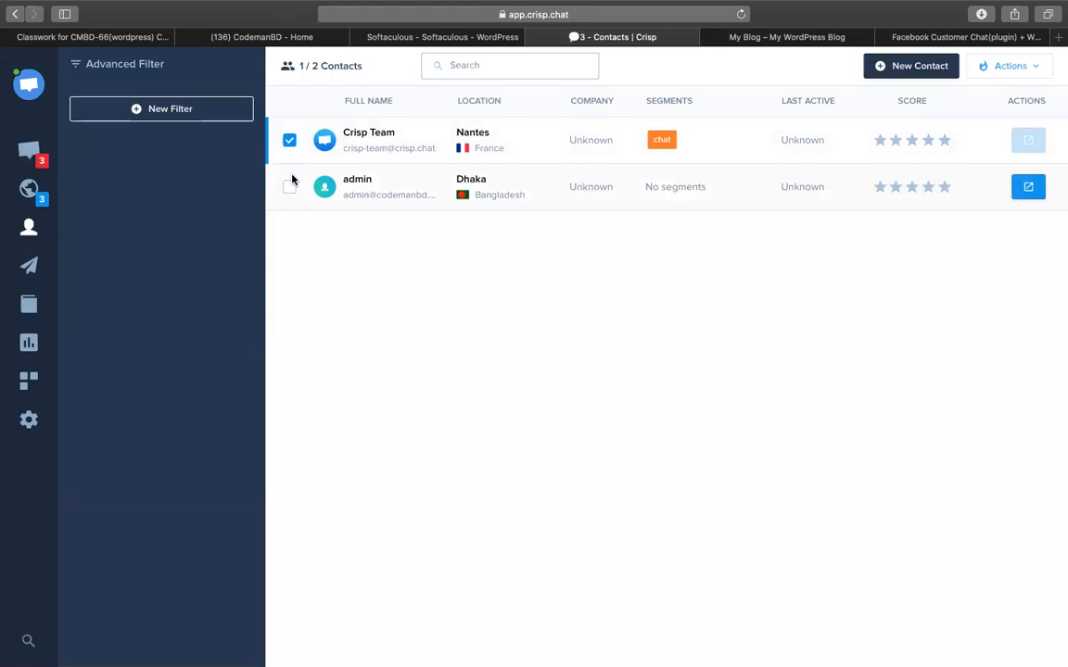
pyautogui.click(289, 189)
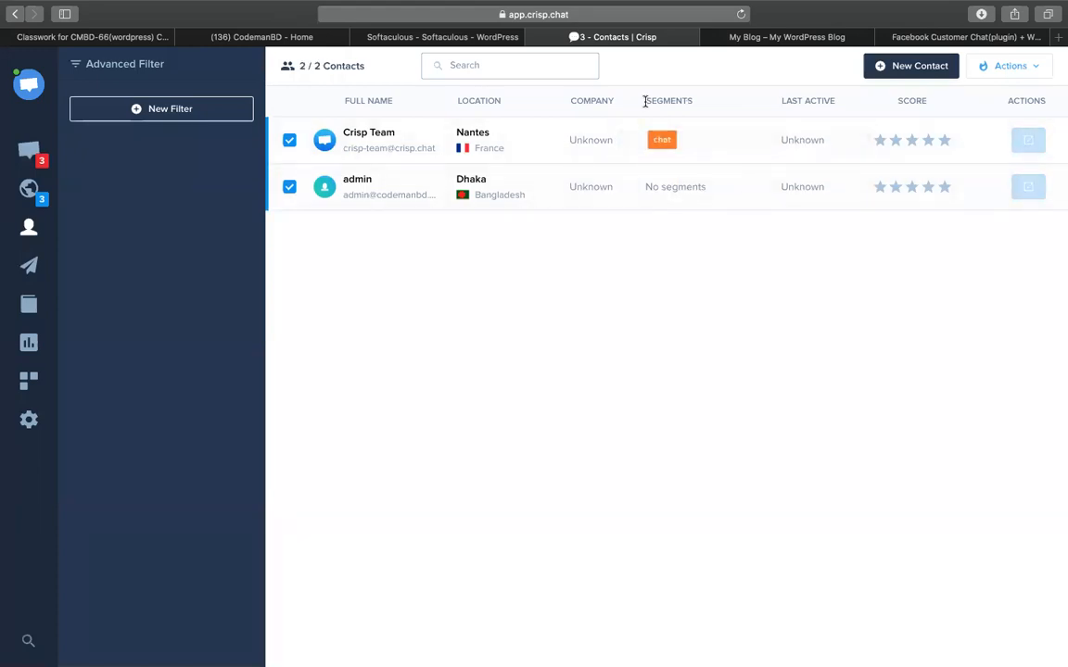
# Check the Softaculous install page and the Messenger chat widget options on the My Blog homepage.
pyautogui.click(436, 37)
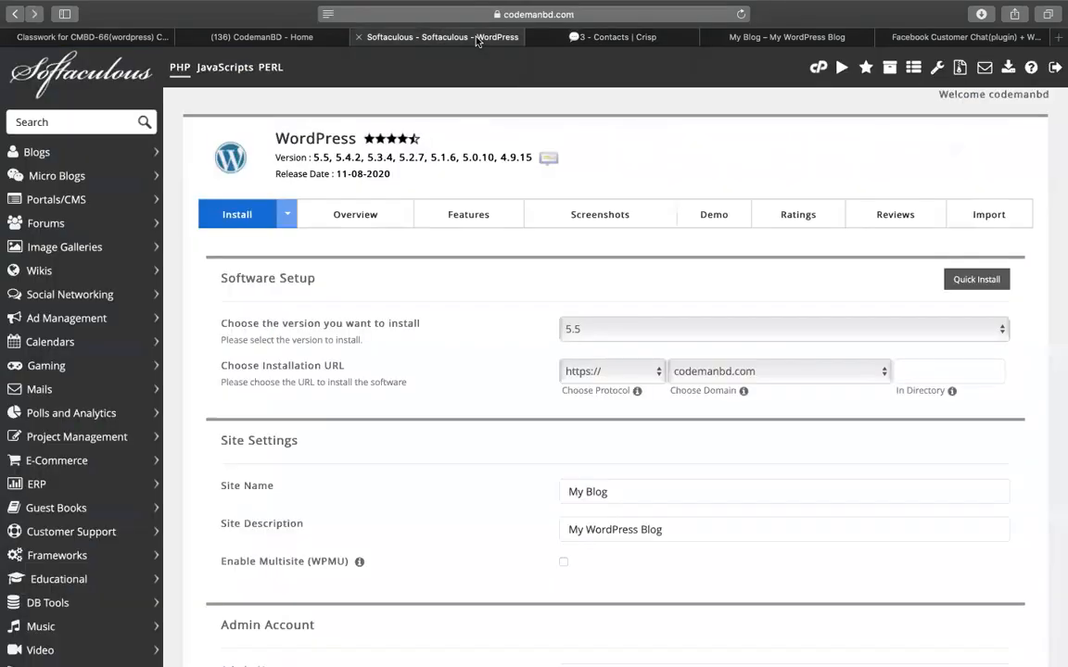
pyautogui.click(617, 37)
pyautogui.click(769, 37)
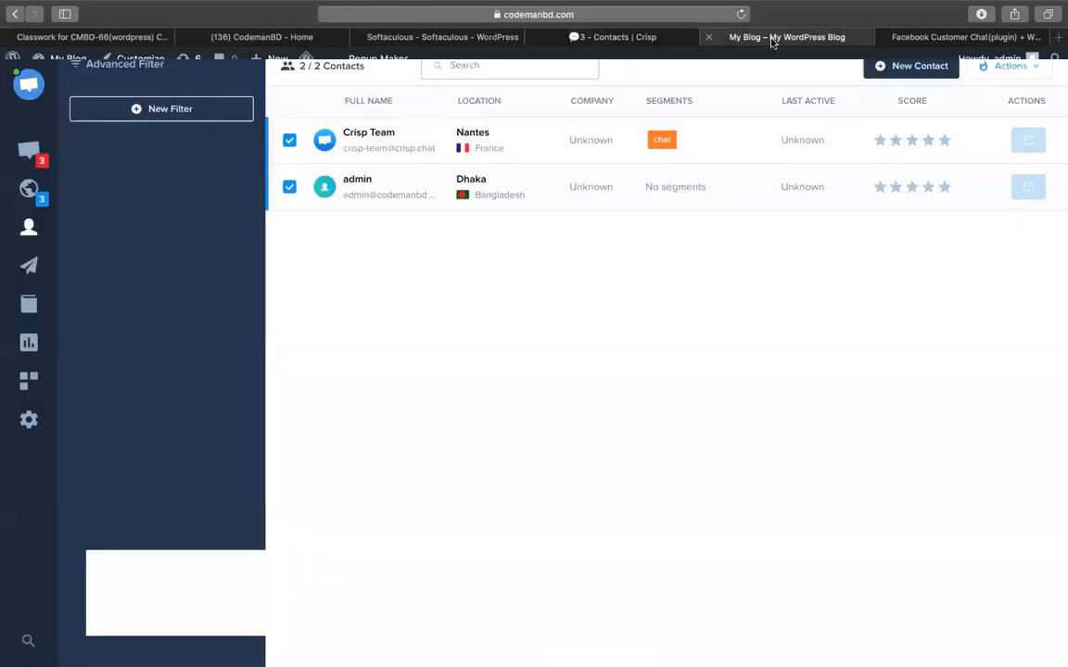
pyautogui.click(1021, 291)
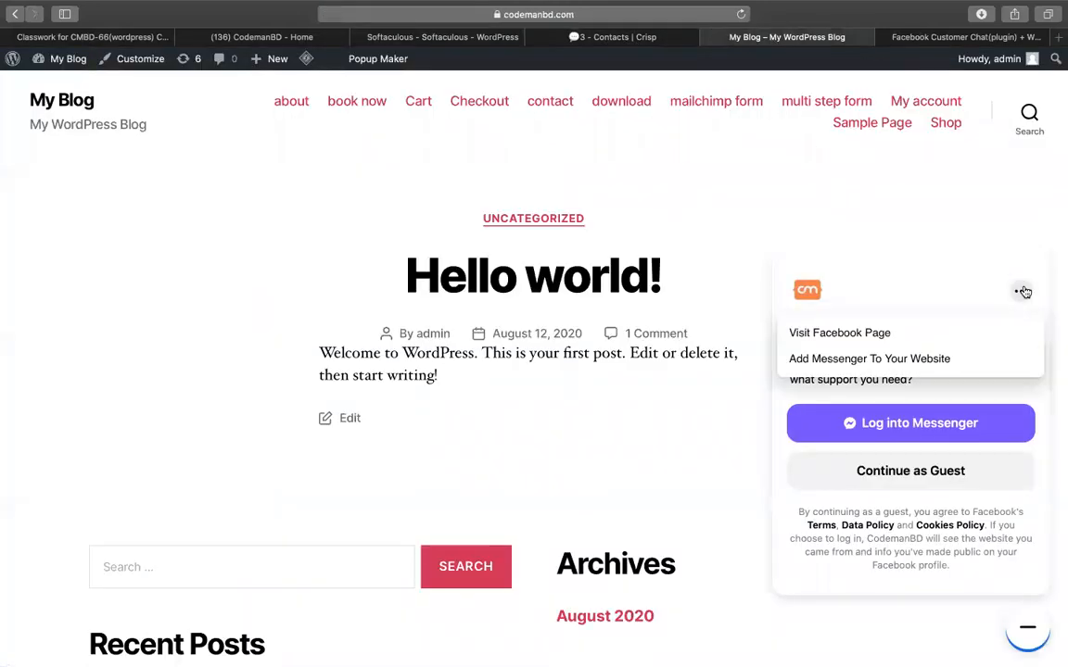
# Return to the Crisp chat notes spreadsheet with the active cell on F9.
pyautogui.click(880, 37)
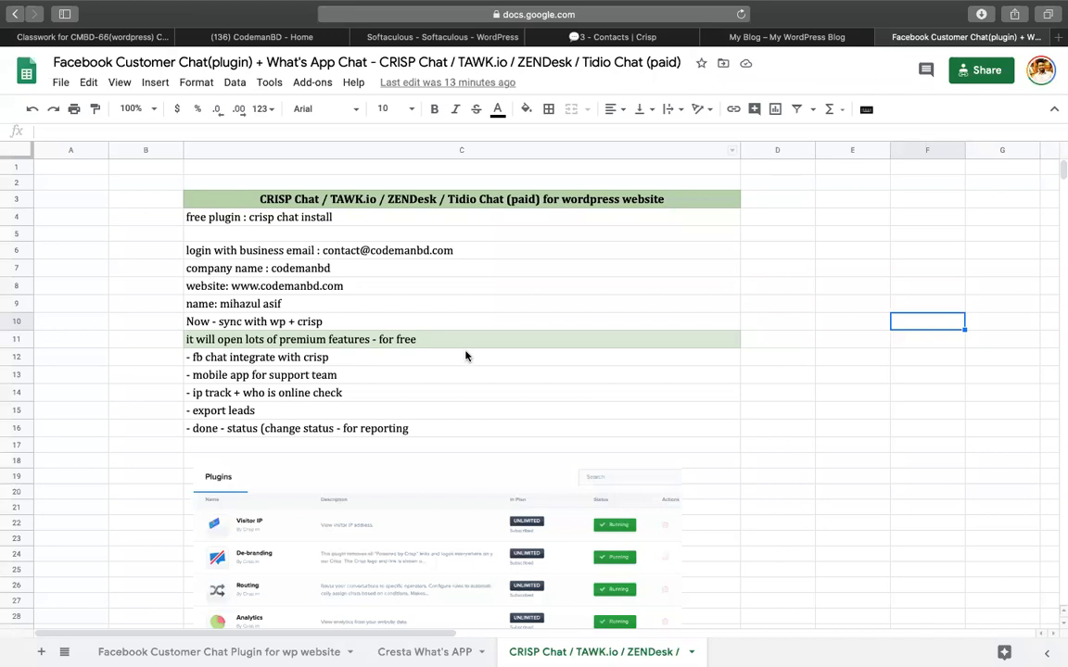
pyautogui.press('Up')
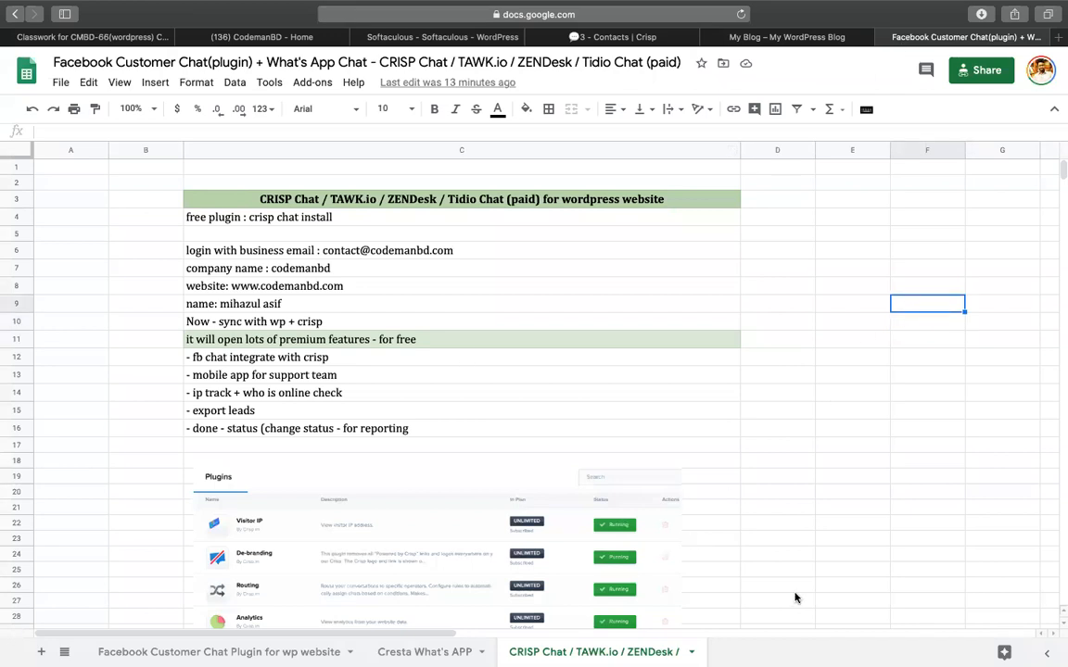
pyautogui.press('super+w')
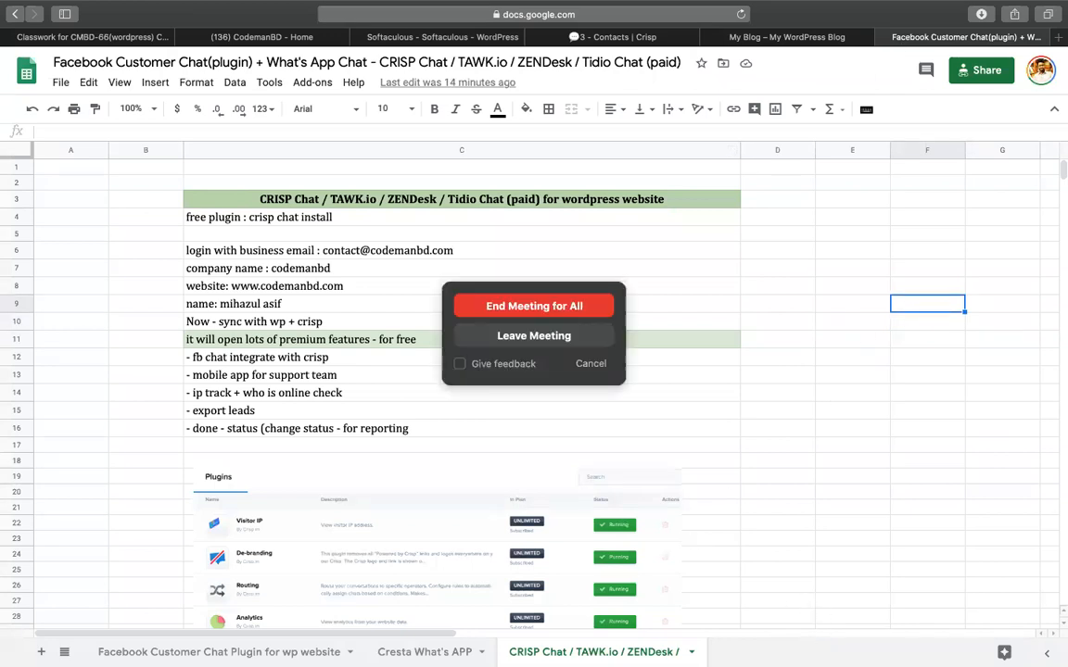